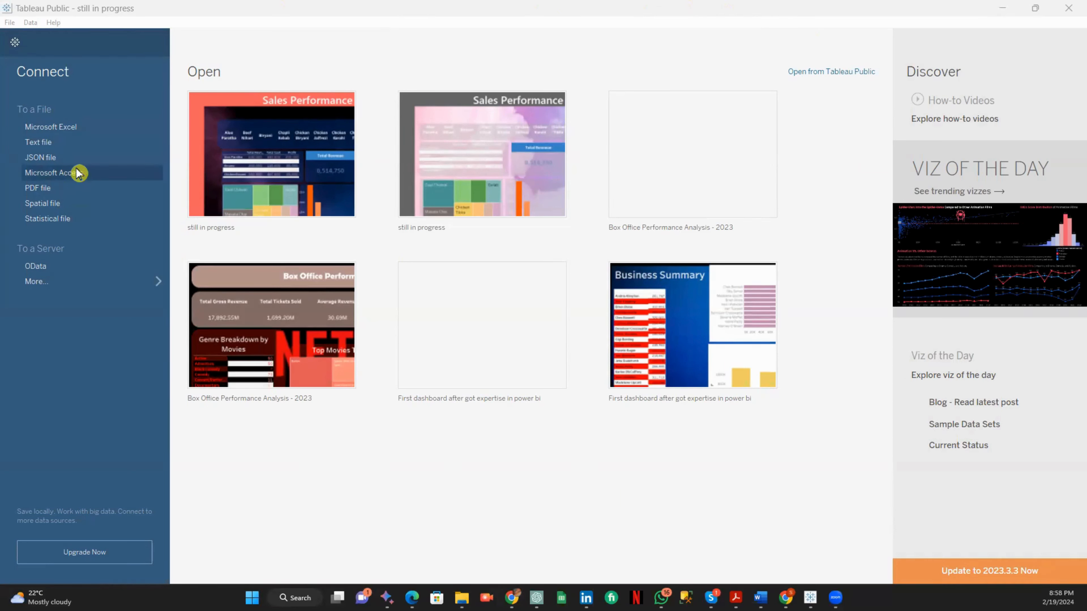
Connect to the Excel workbook Car Data set.xlsx in the Tablaue subfolder of the Youtube folder.
left_click(134, 289)
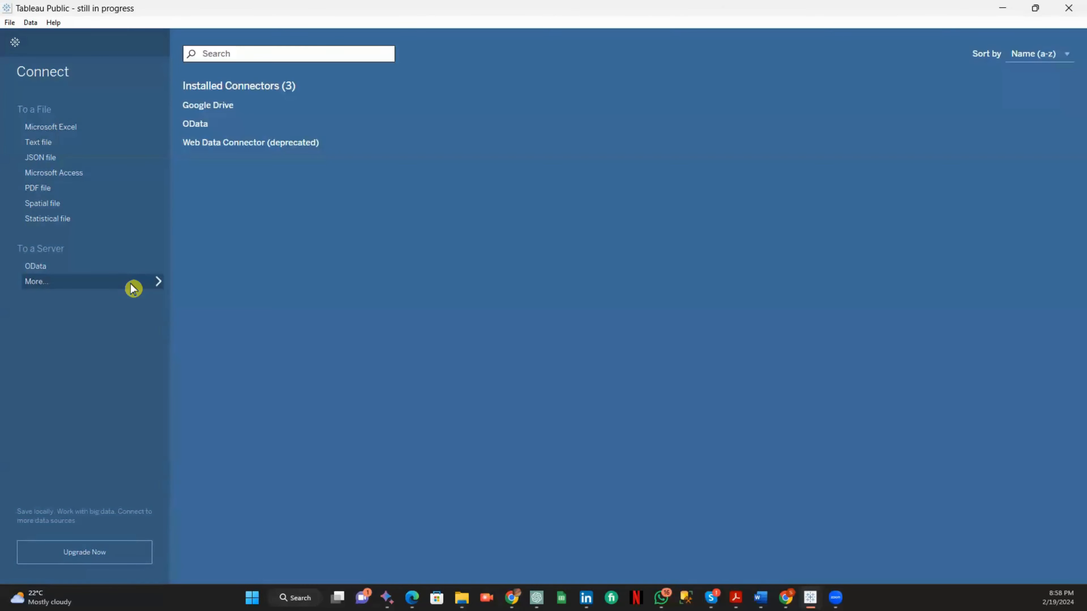
left_click(133, 289)
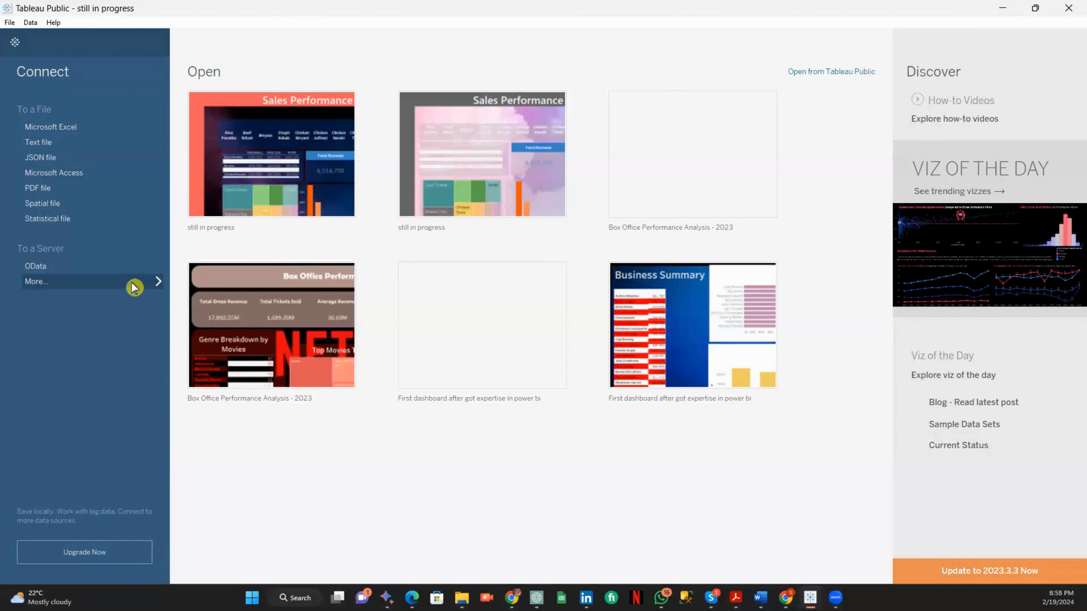
left_click(64, 130)
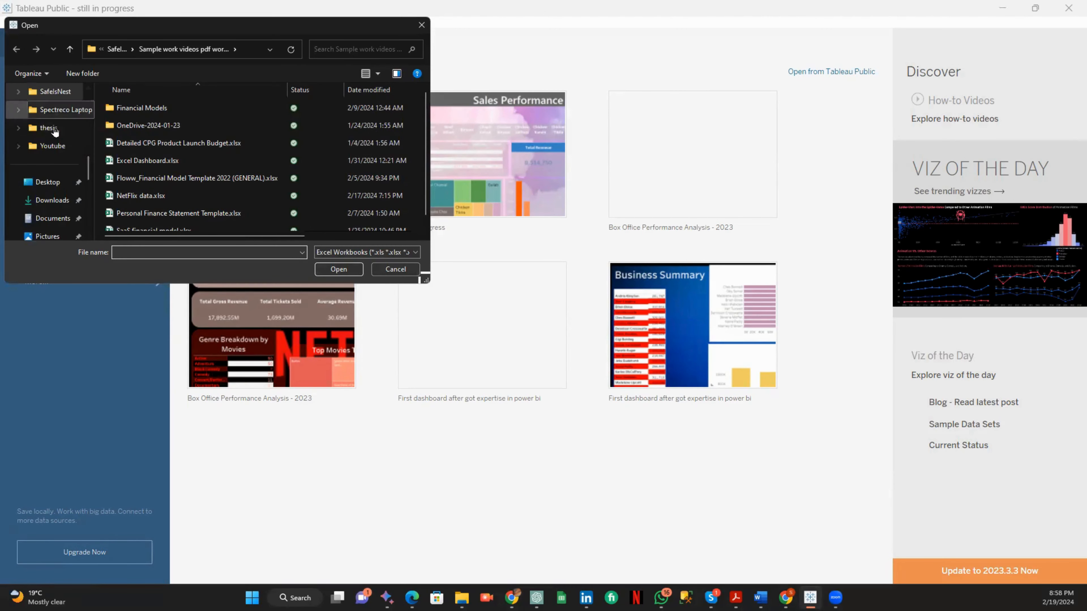
left_click(55, 147)
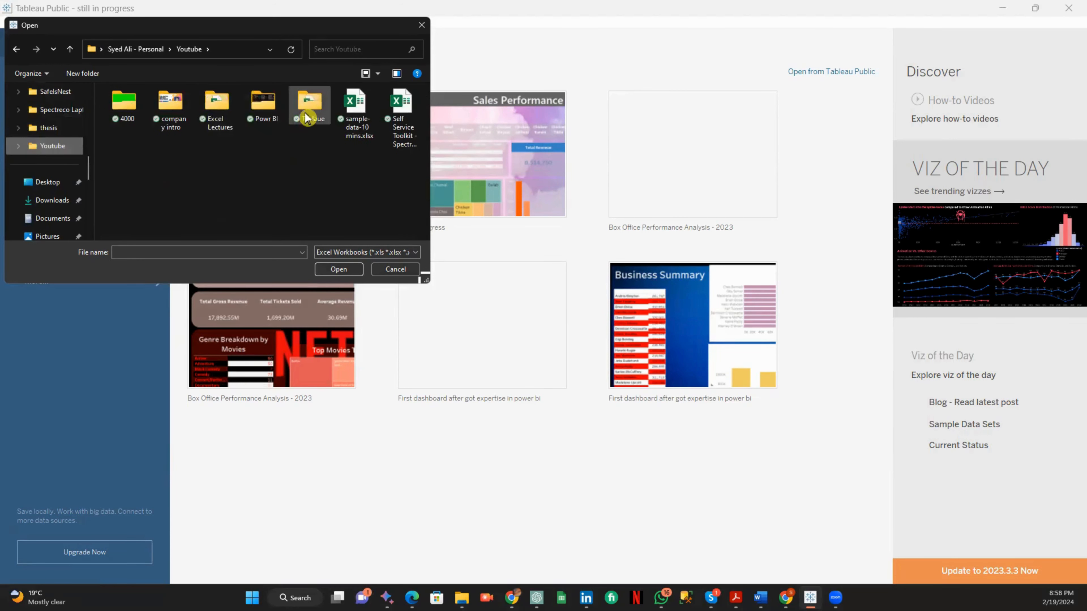
left_click(328, 269)
left_click(166, 109)
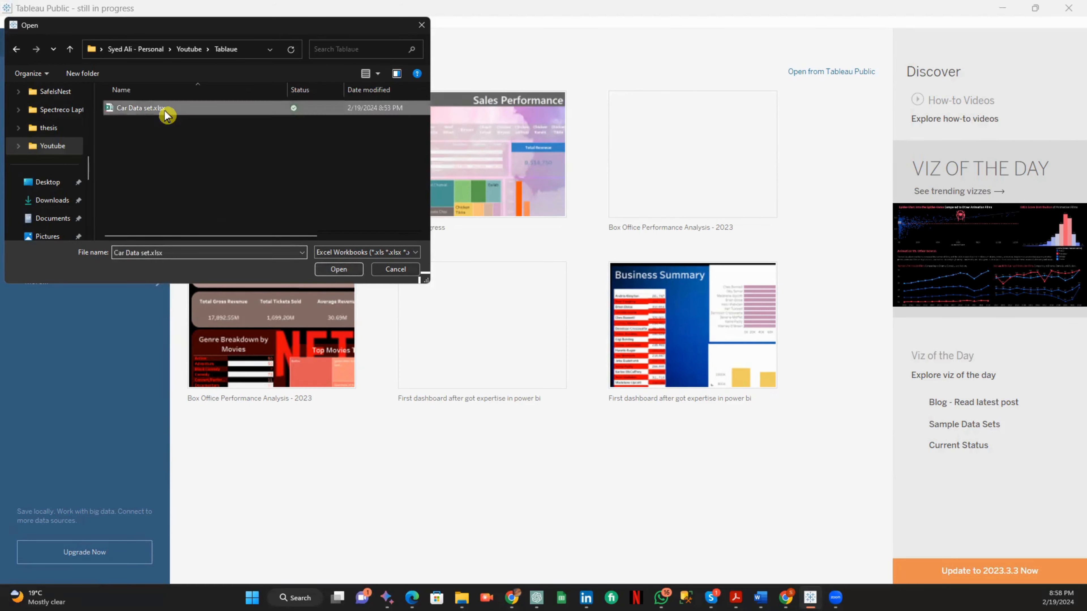
left_click(352, 274)
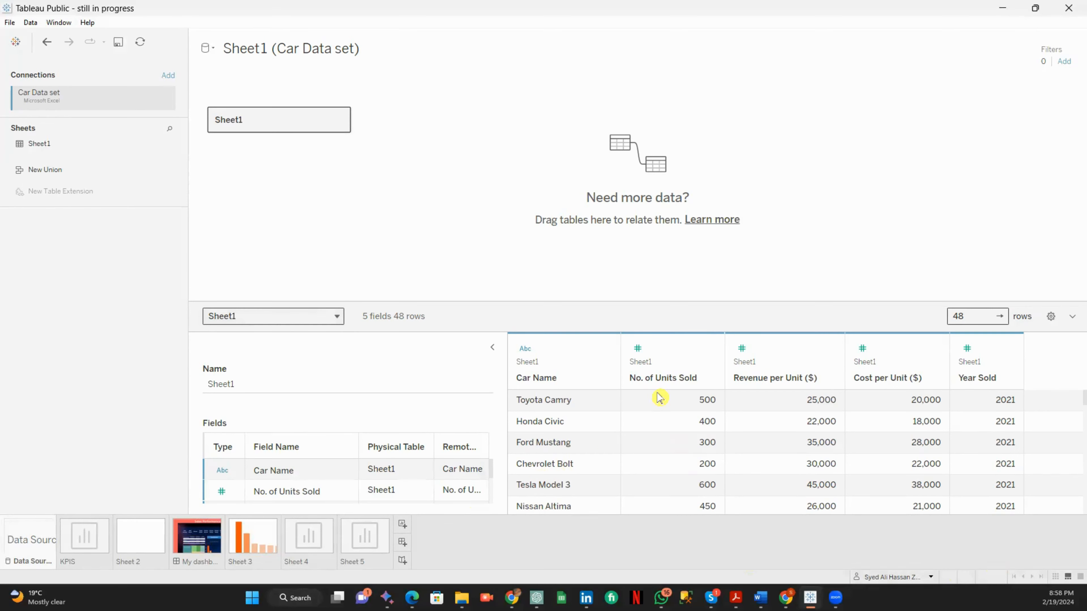
Examine the rows of the Sheet1 data preview, covering car names, units sold, revenue, cost and year.
scroll(659, 398, "down", 3)
scroll(659, 398, "up", 3)
scroll(660, 397, "down", 3)
scroll(659, 397, "down", 5)
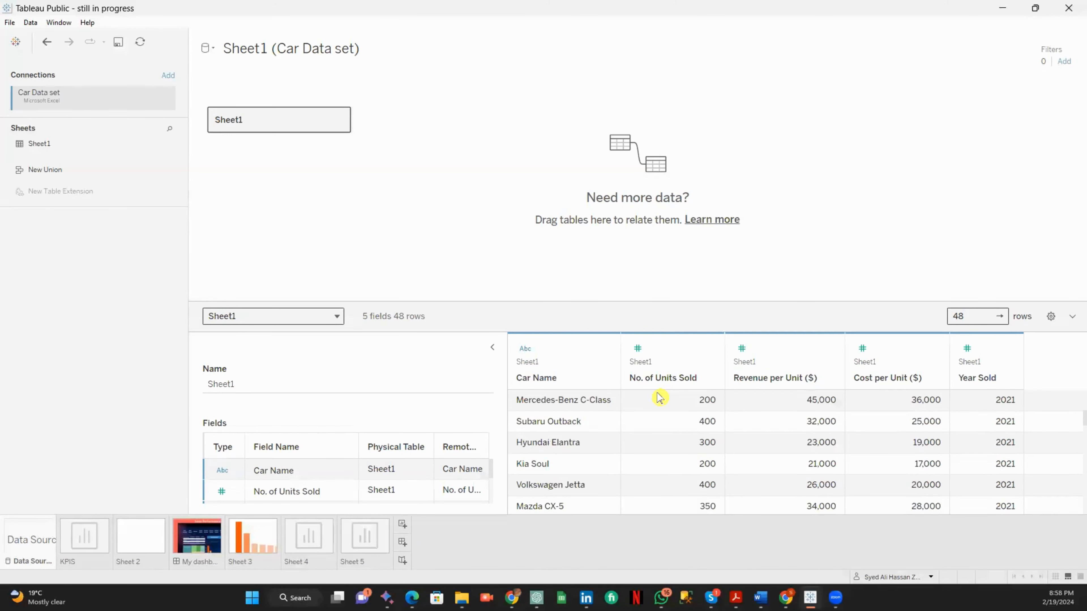
scroll(659, 398, "down", 3)
scroll(659, 398, "up", 5)
scroll(658, 397, "down", 2)
scroll(661, 393, "up", 5)
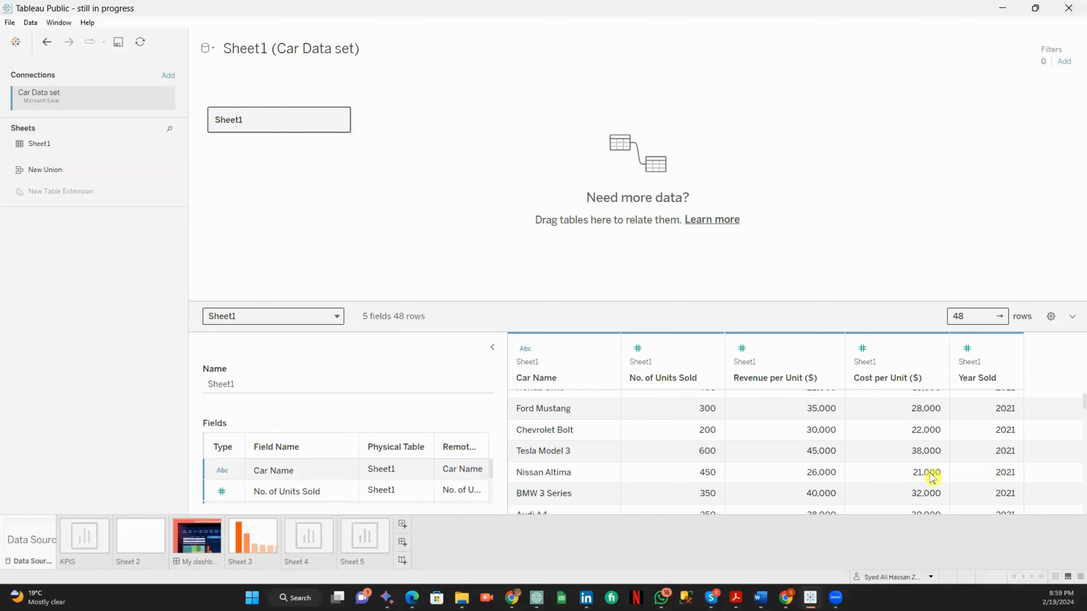
scroll(605, 405, "down", 2)
scroll(604, 406, "up", 3)
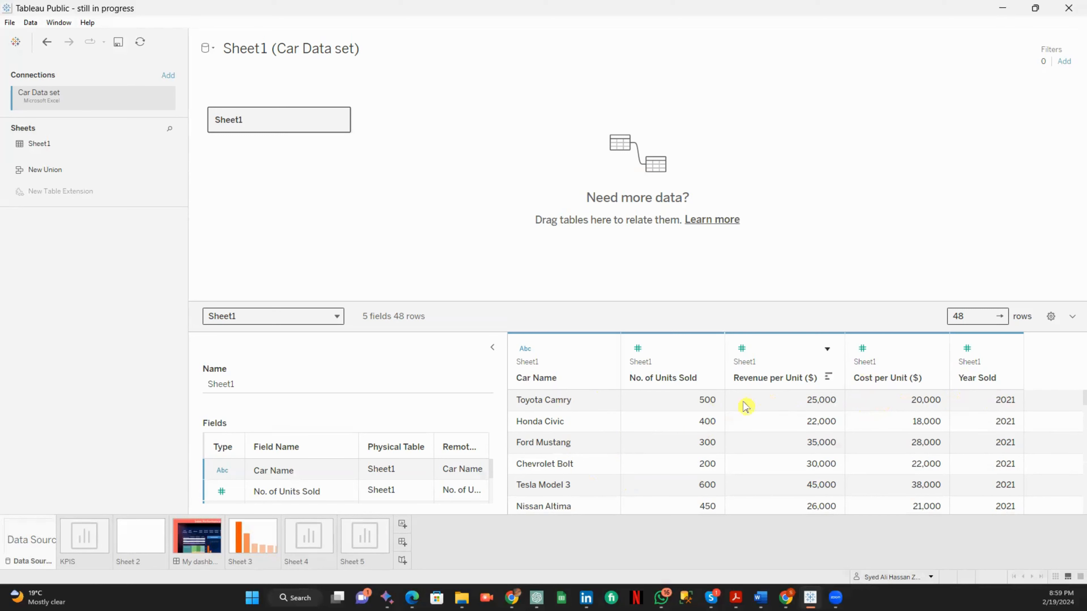
Check the data types of the No. of Units Sold, Revenue per Unit ($), Cost per Unit ($) and Year Sold columns.
left_click(705, 351)
left_click(640, 351)
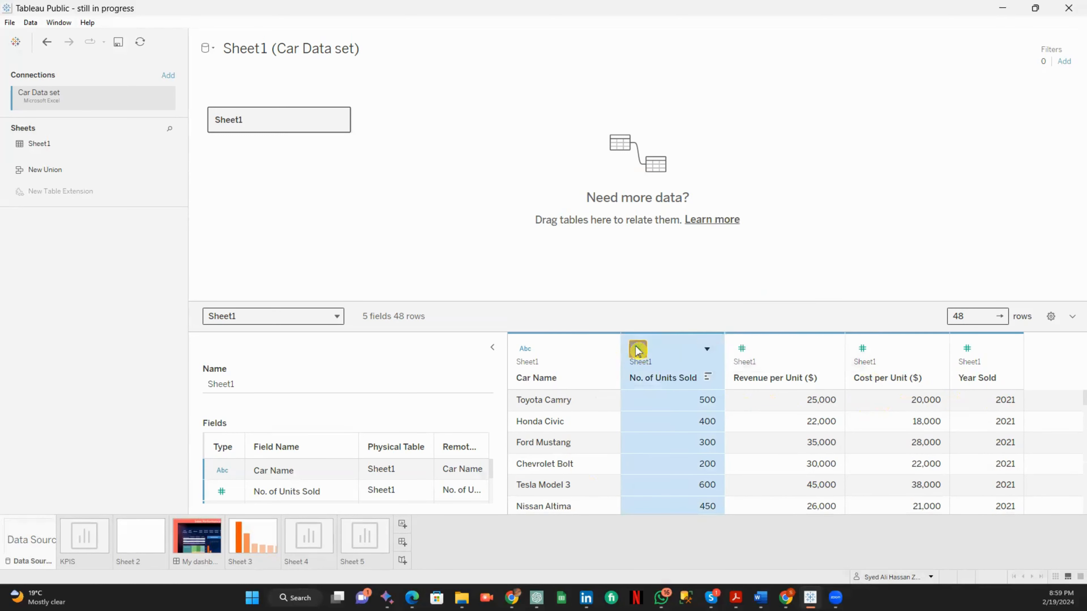
left_click(639, 350)
left_click(639, 352)
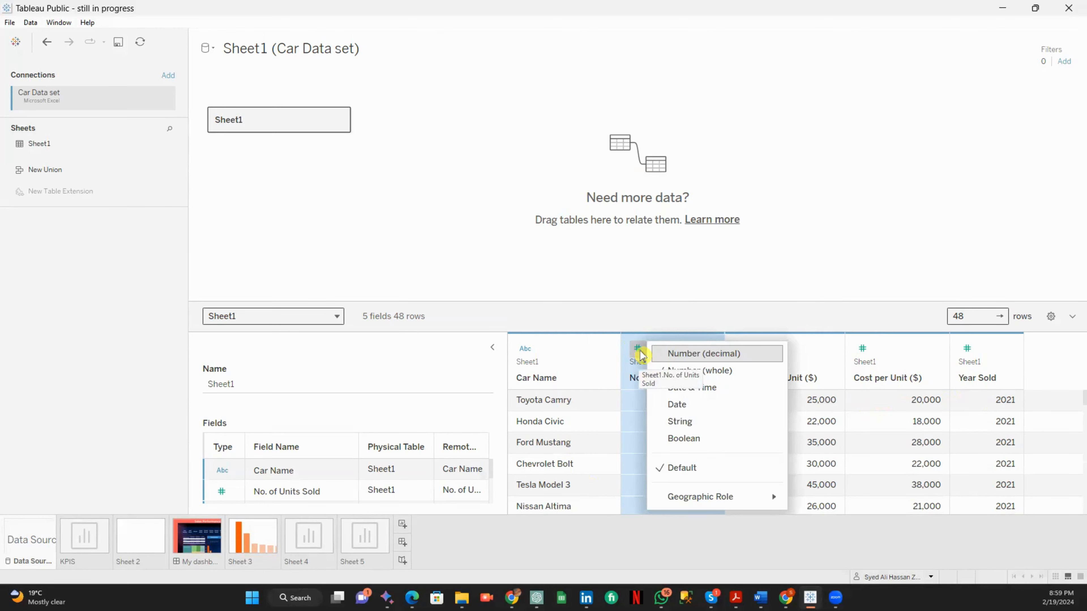
left_click(640, 354)
left_click(639, 352)
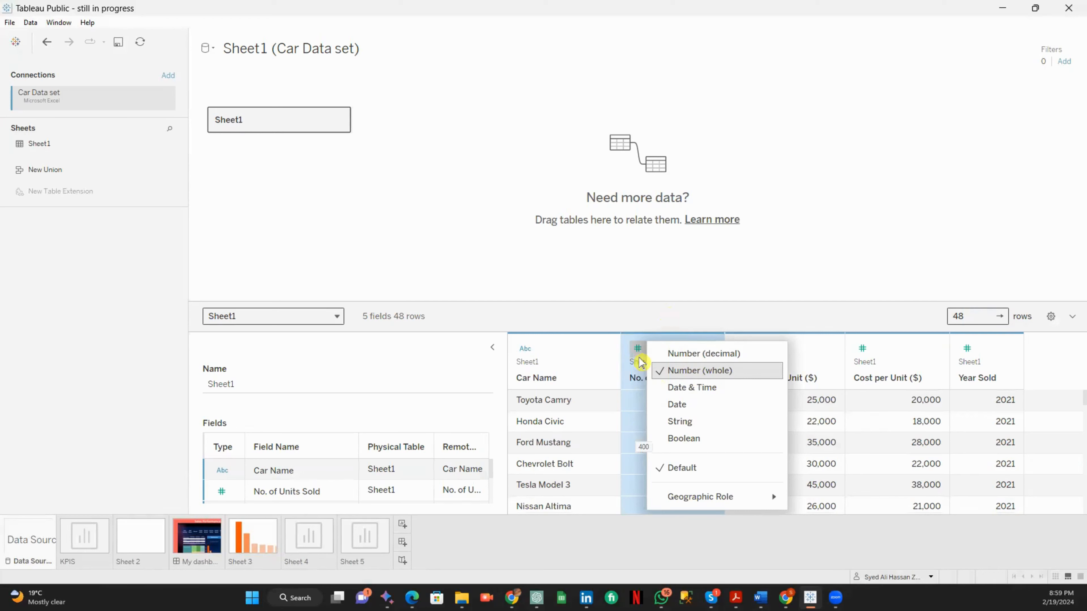
left_click(638, 368)
left_click(742, 349)
left_click(738, 354)
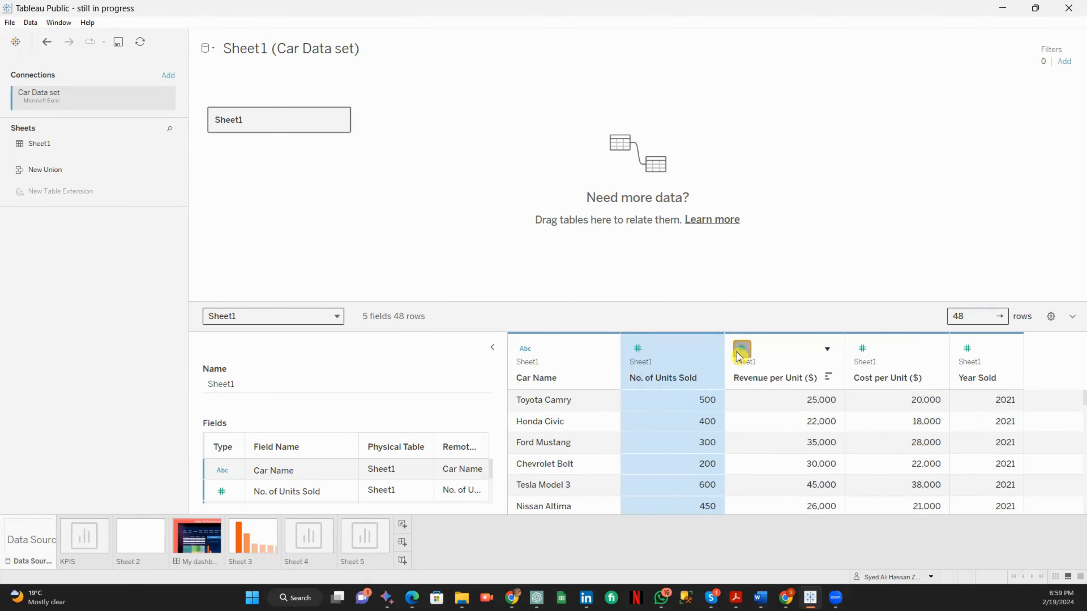
left_click(862, 348)
left_click(862, 349)
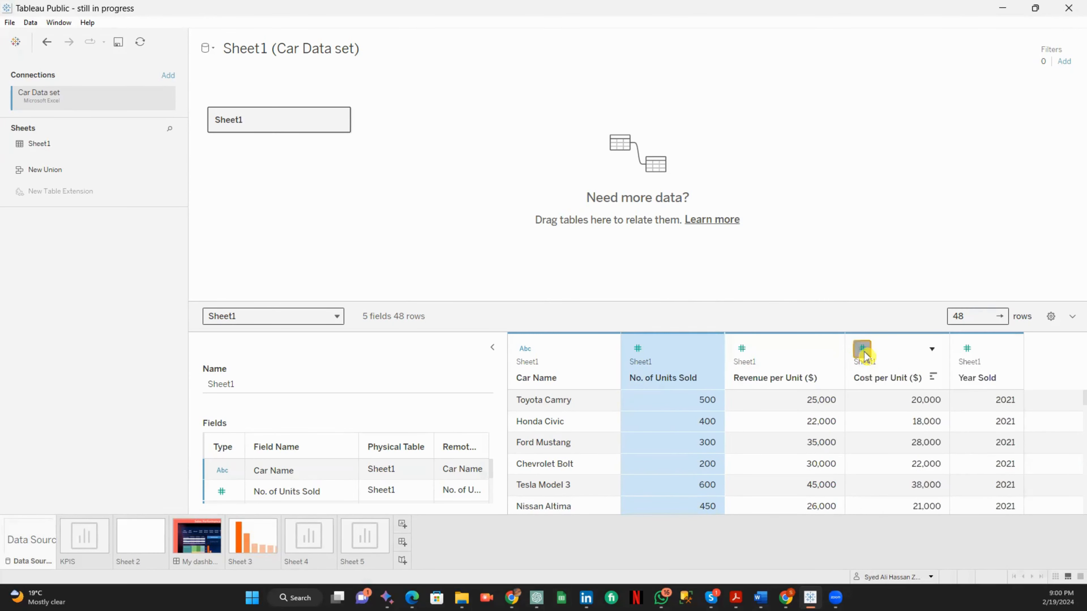
left_click(968, 350)
left_click(966, 349)
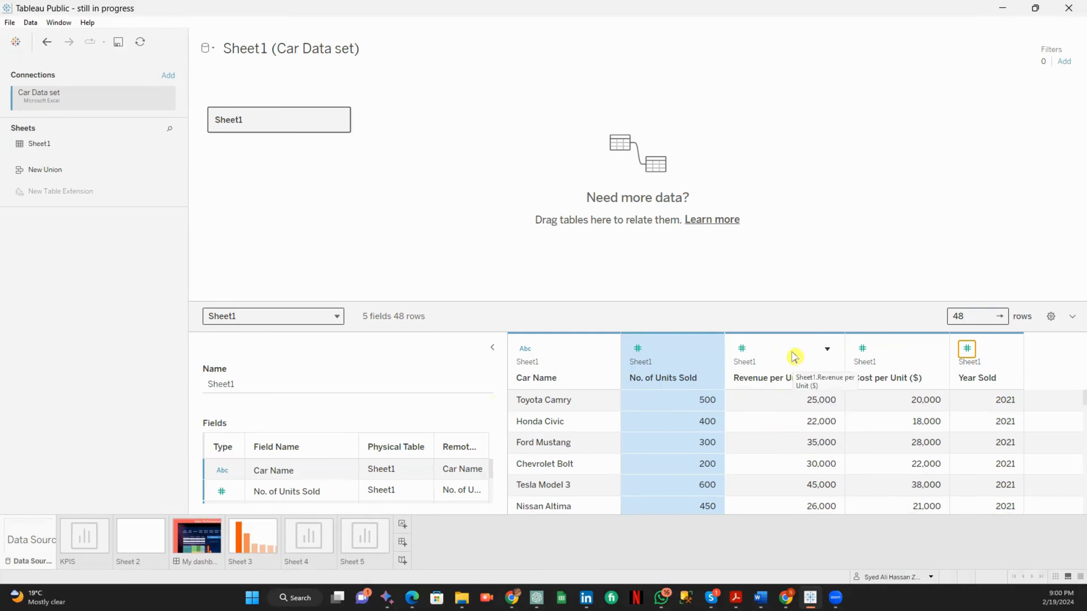
Create a calculated field named Total Revenue from Revenue per Unit ($) with the formula [Revenue per Unit ($)]*[No. of Units Sold].
left_click(773, 358)
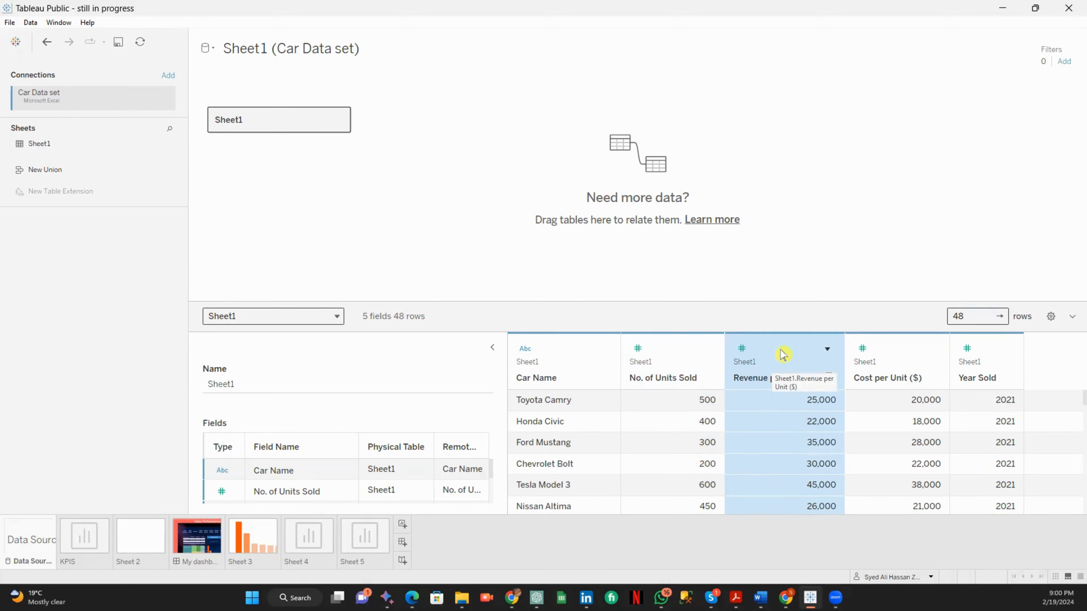
right_click(782, 354)
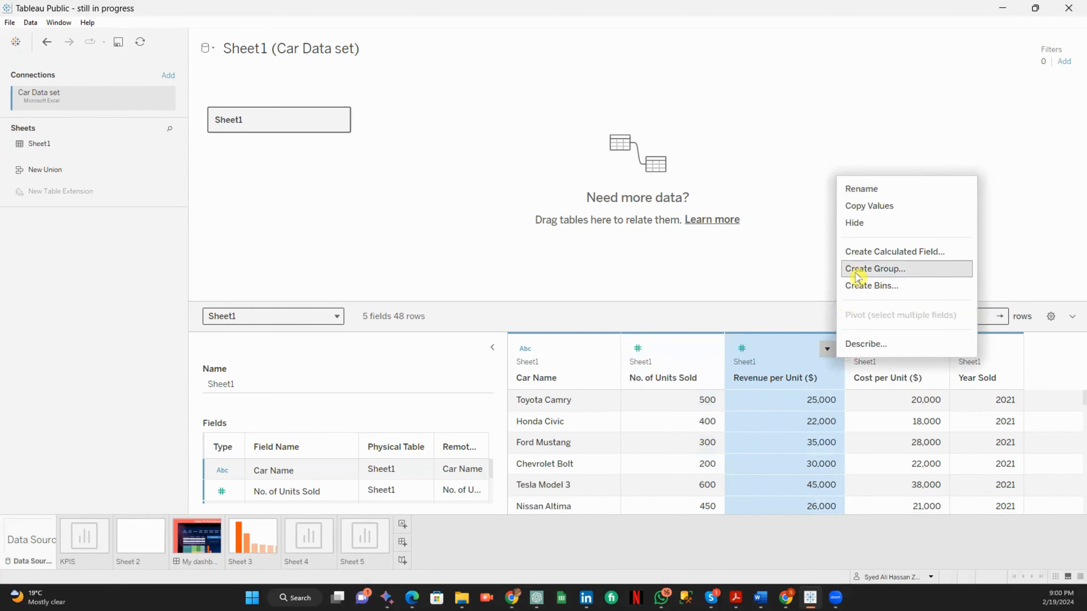
left_click(862, 252)
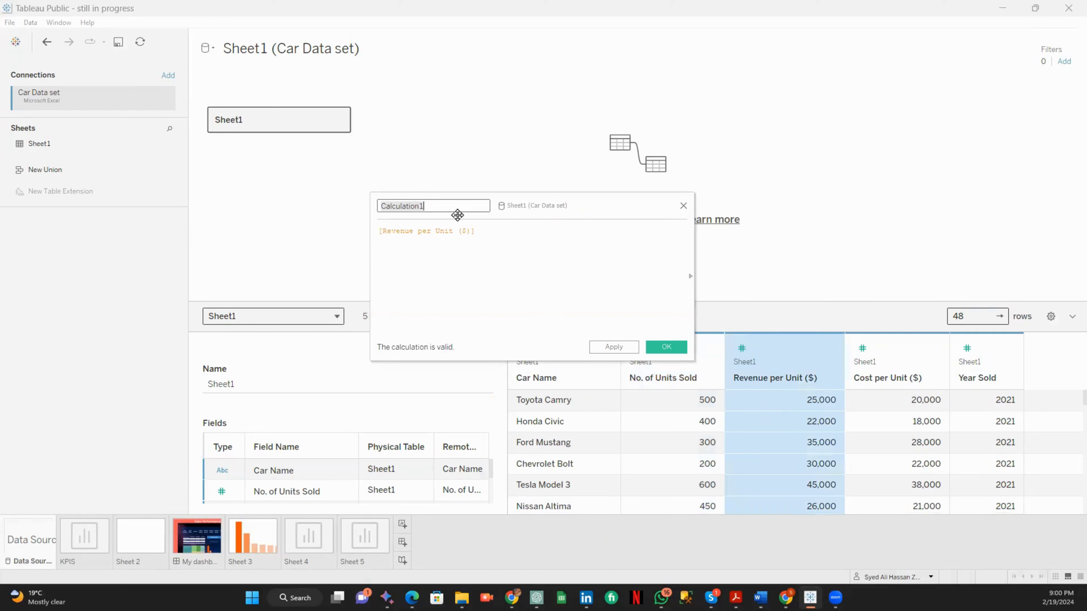
key("BackSpace")
type("Total Revenue")
left_click(484, 233)
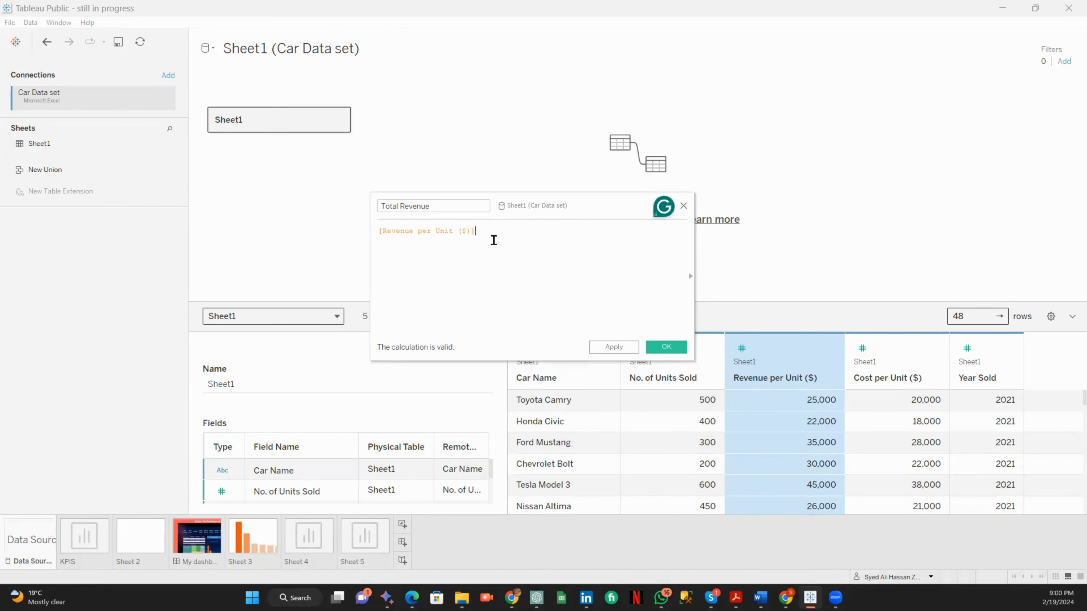
type("*")
type("[No")
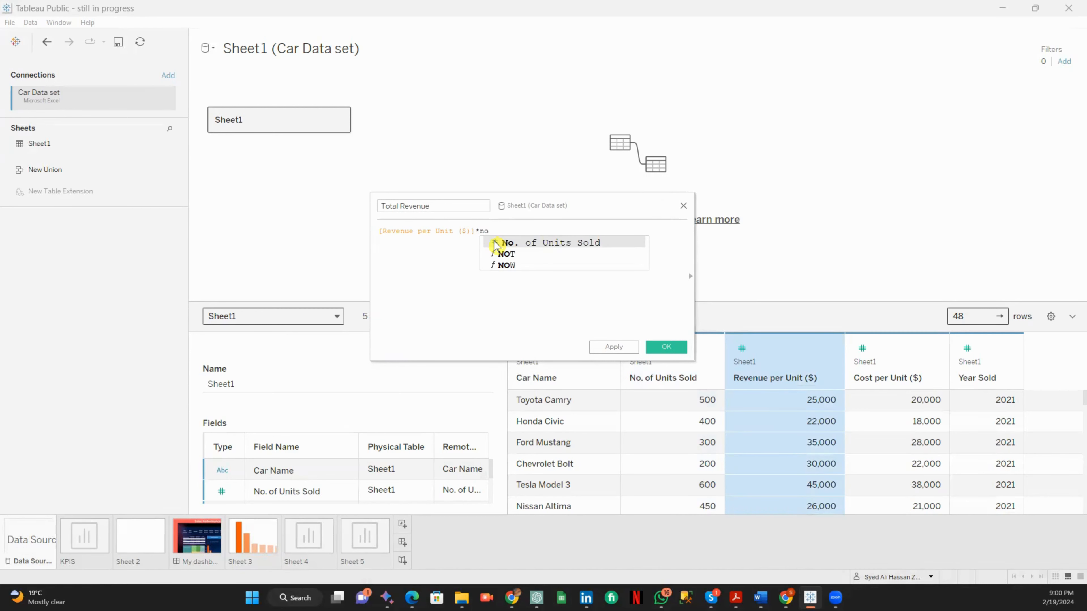
left_click(551, 244)
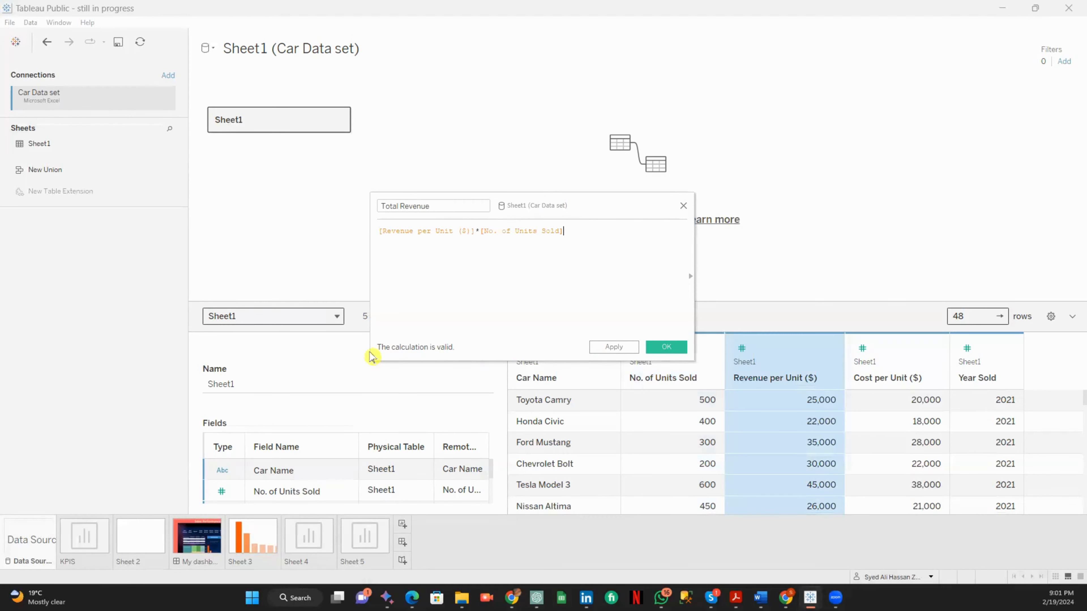
left_click(659, 348)
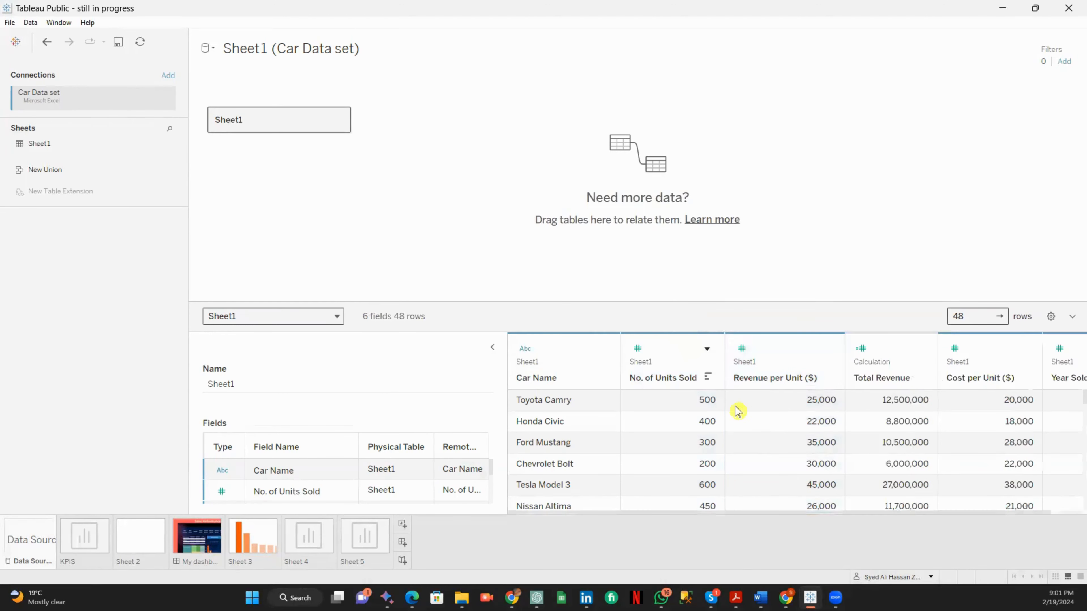
Create a calculated field named Total Cost from Cost per Unit ($) with the formula [Cost per Unit ($)]*[No. of Units Sold].
left_click_drag(796, 516, 899, 520)
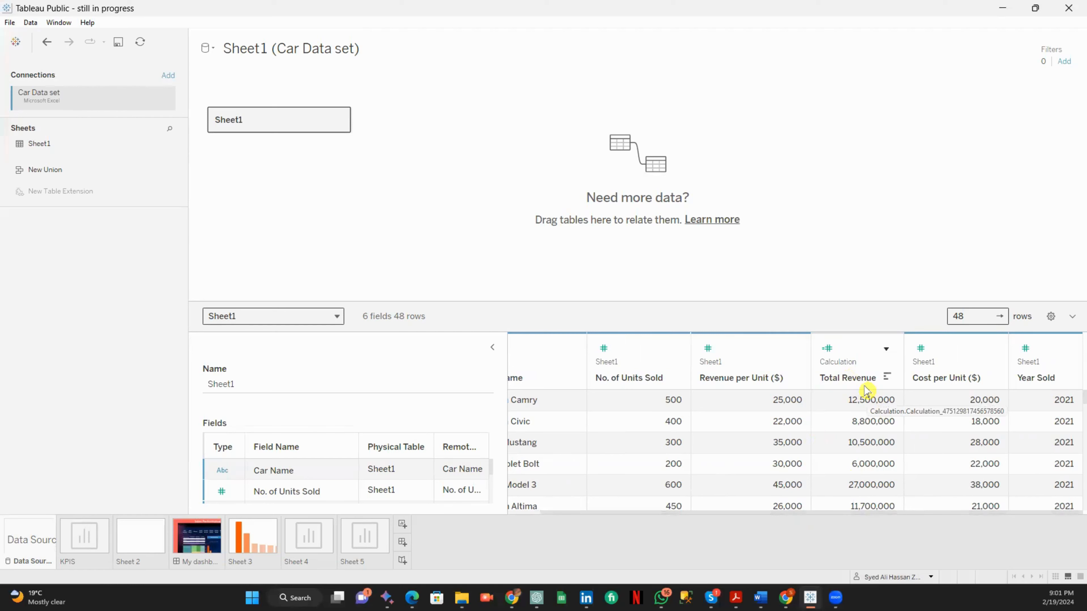
left_click_drag(870, 514, 910, 517)
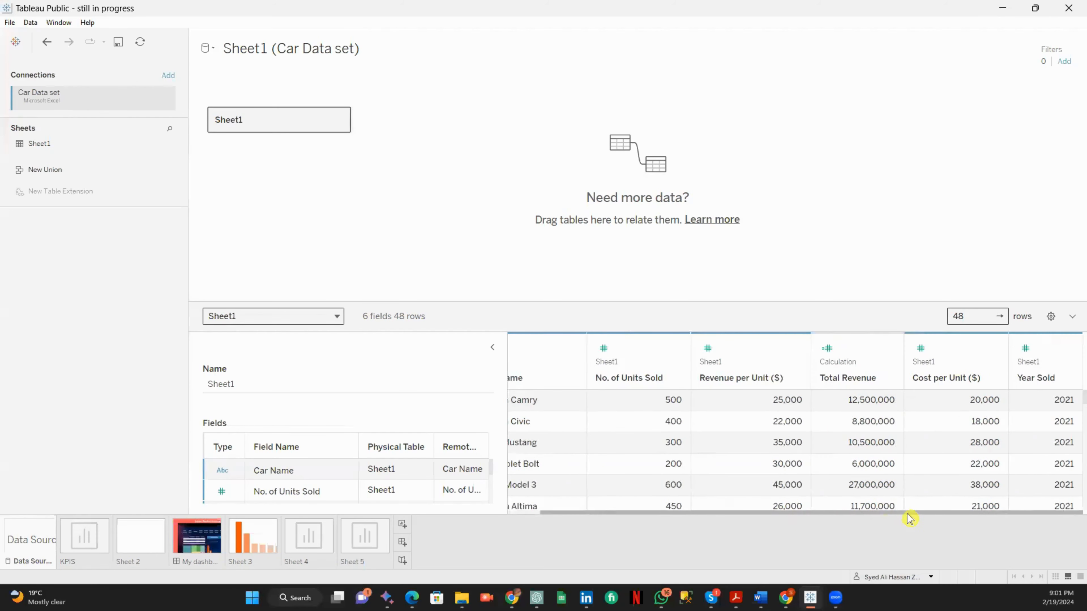
left_click(945, 356)
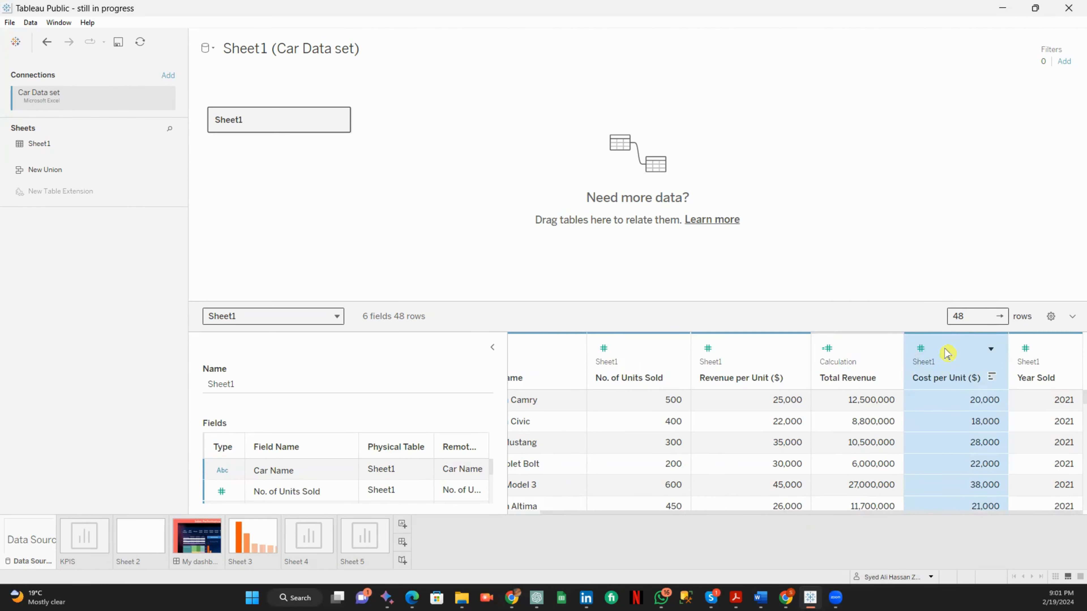
right_click(946, 353)
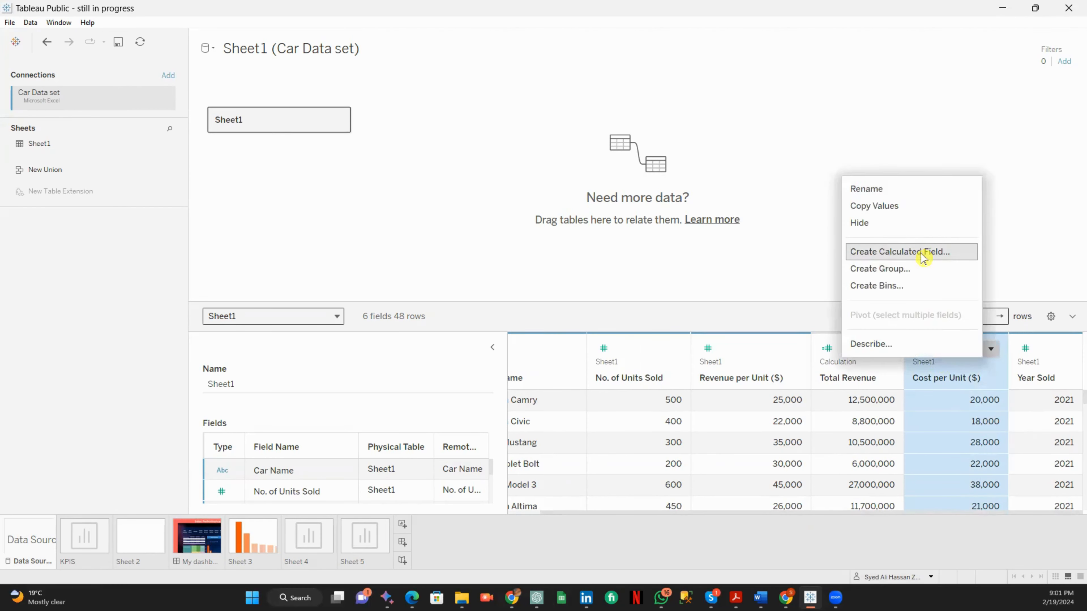
left_click(922, 252)
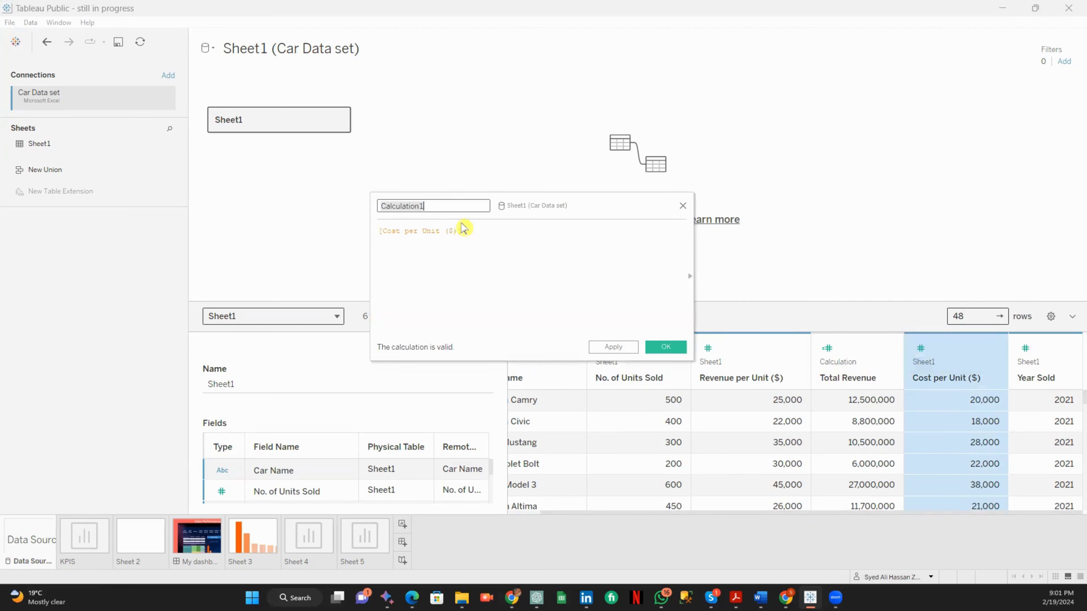
key("BackSpace")
left_click(473, 234)
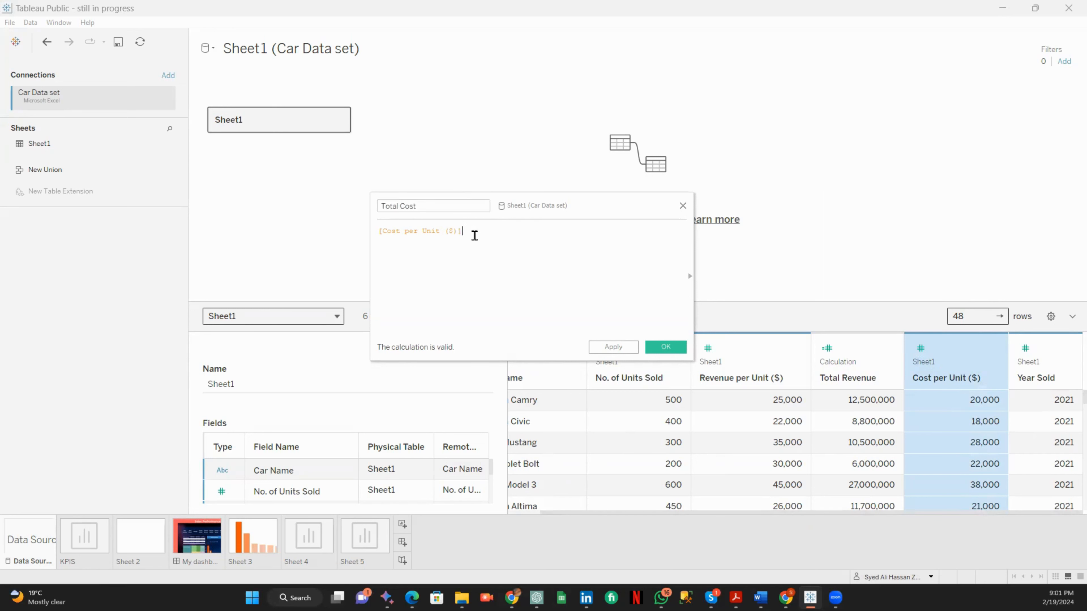
type("*")
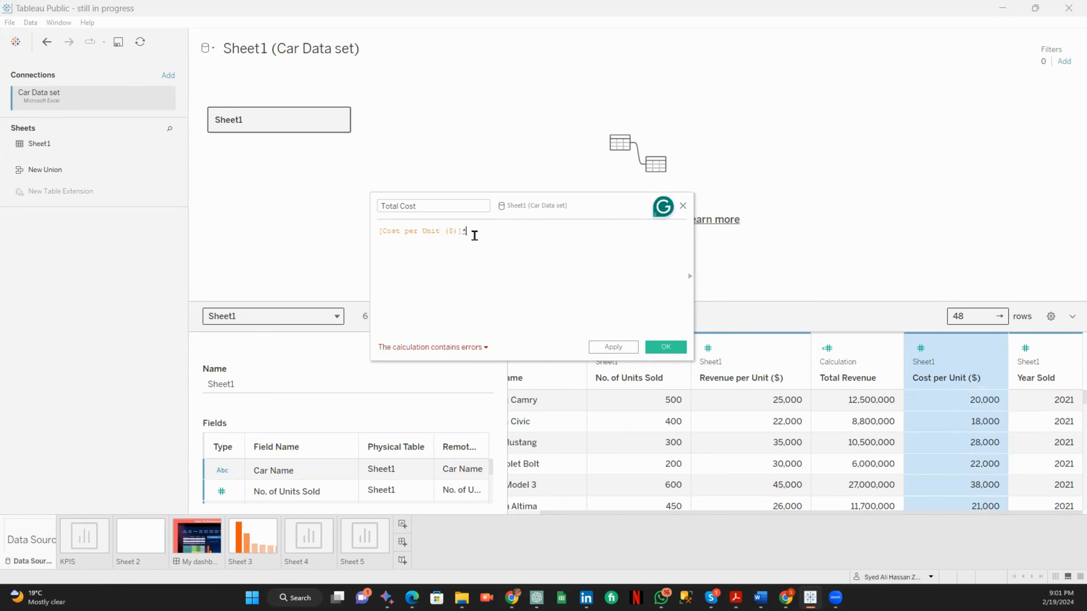
type("no")
left_click(581, 242)
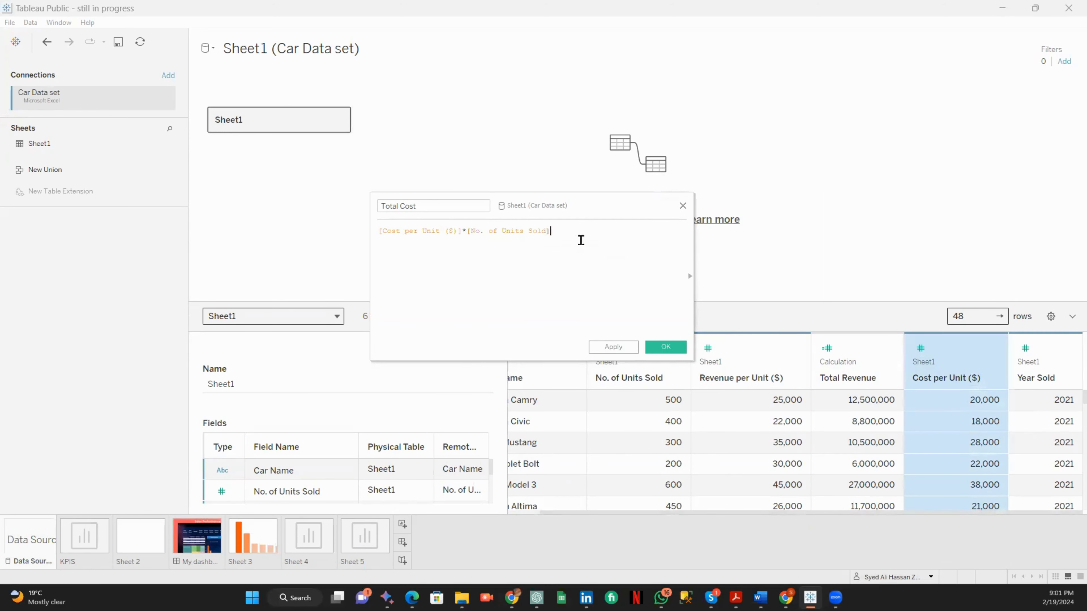
left_click(666, 348)
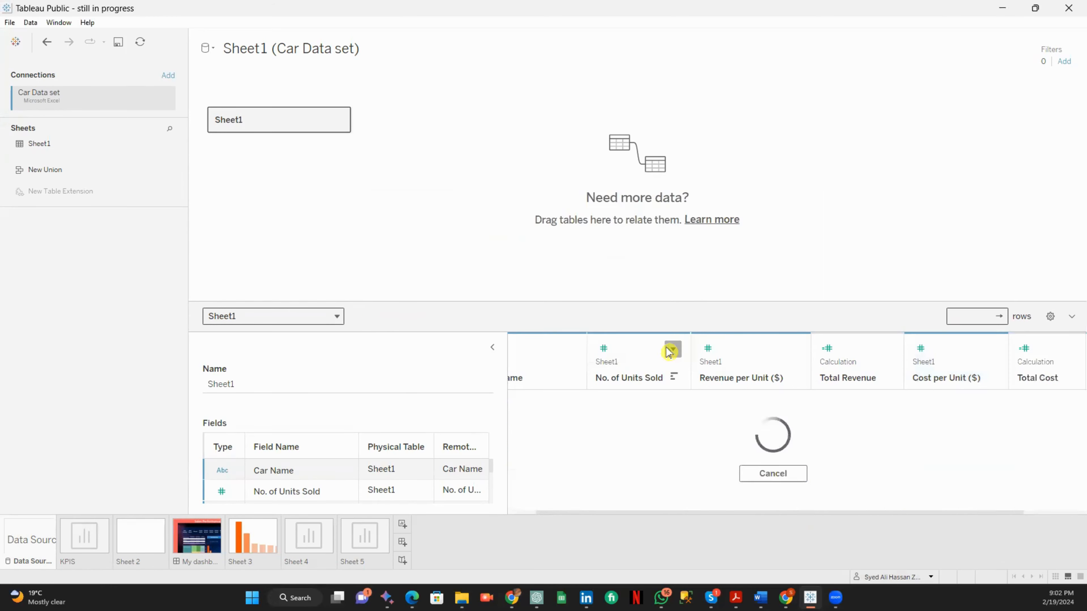
Start a calculated field from the Total Revenue column and name it Total Profit.
left_click_drag(819, 514, 959, 515)
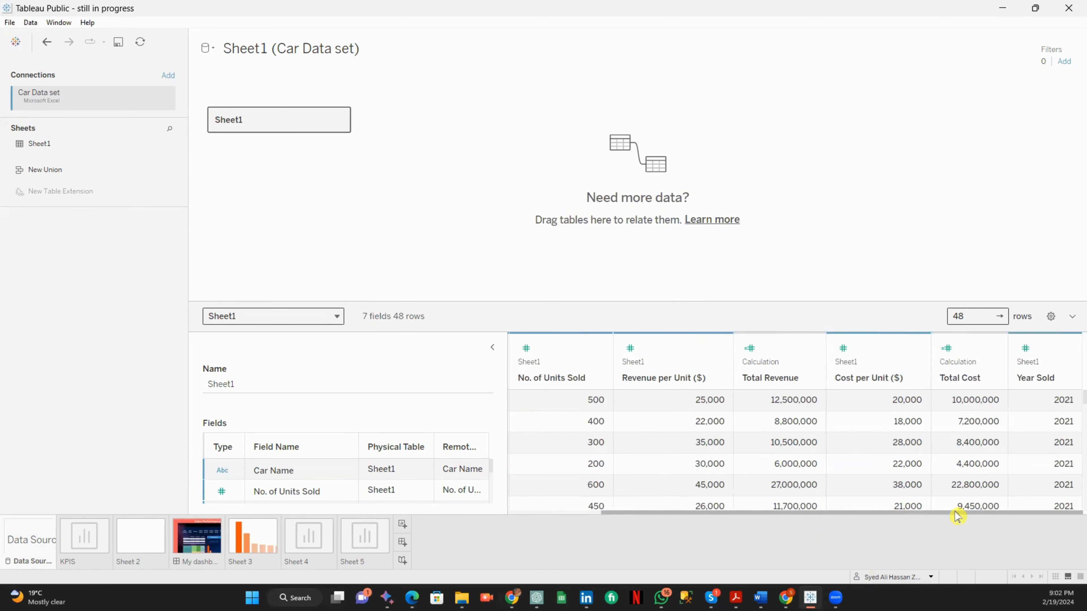
right_click(885, 347)
left_click(789, 348)
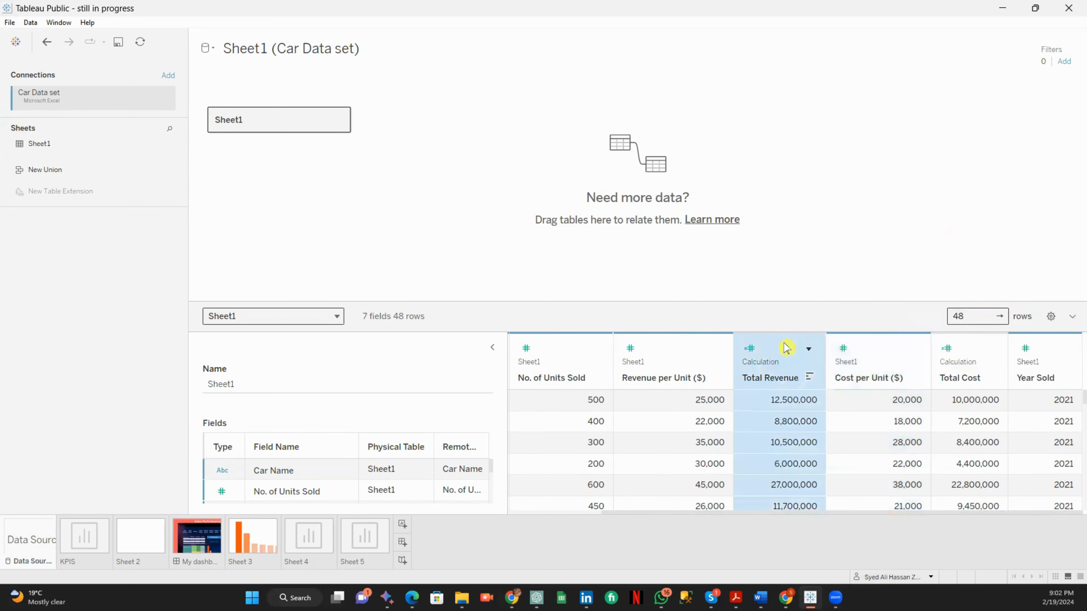
left_click(808, 348)
left_click(860, 281)
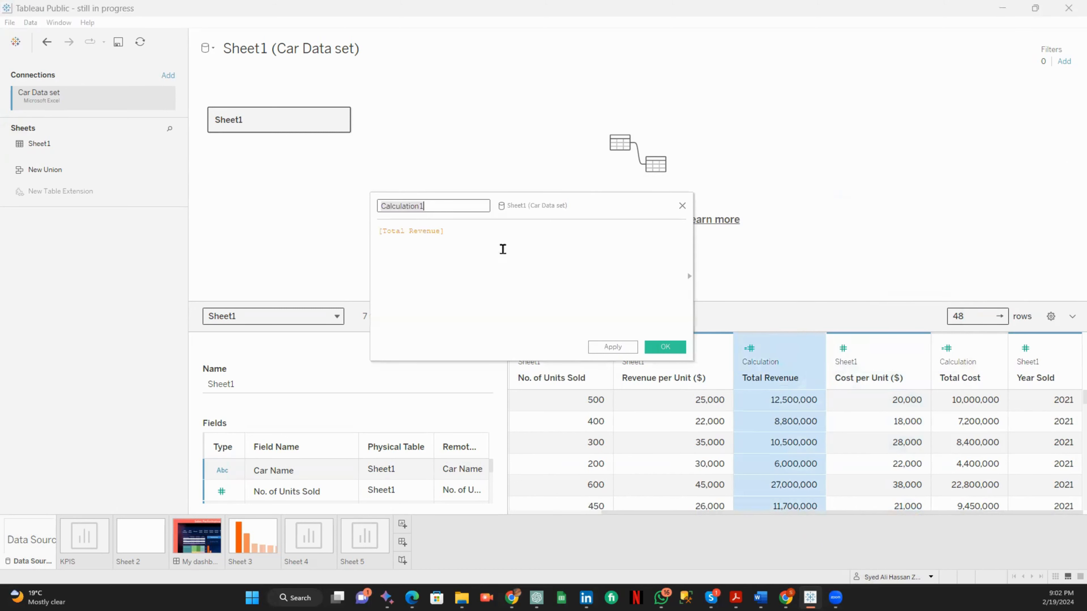
key("BackSpace")
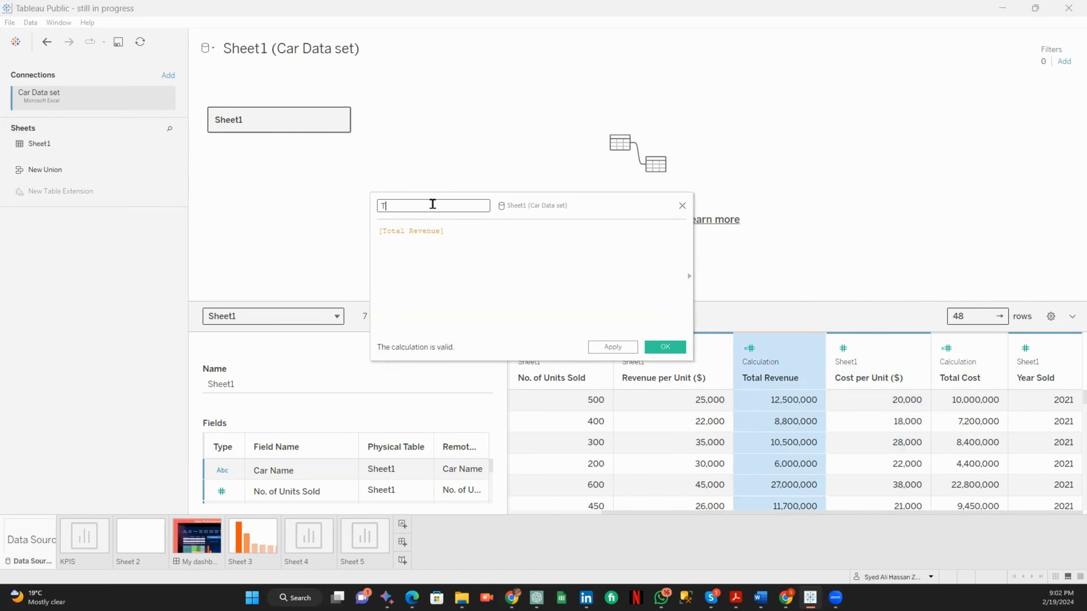
type("To")
type("pt")
type("al Profit")
left_click(451, 230)
type("-")
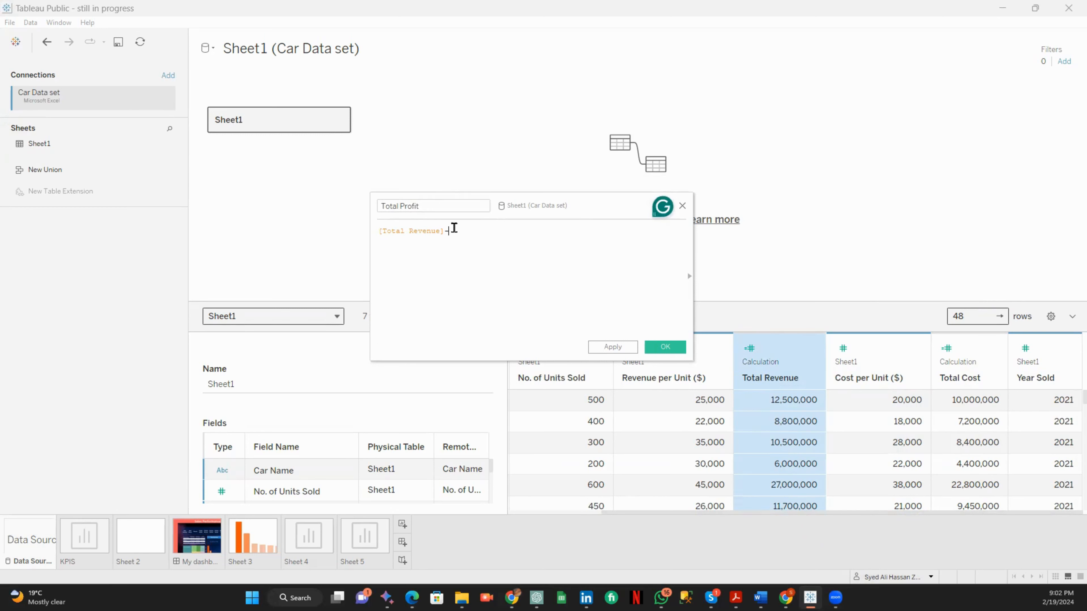
type("to")
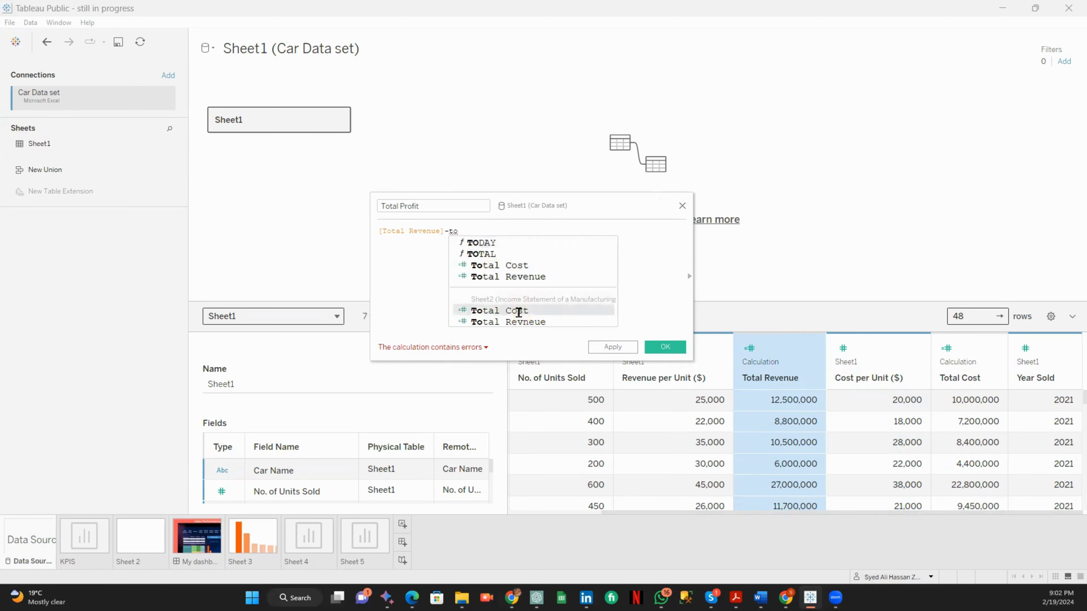
left_click(519, 311)
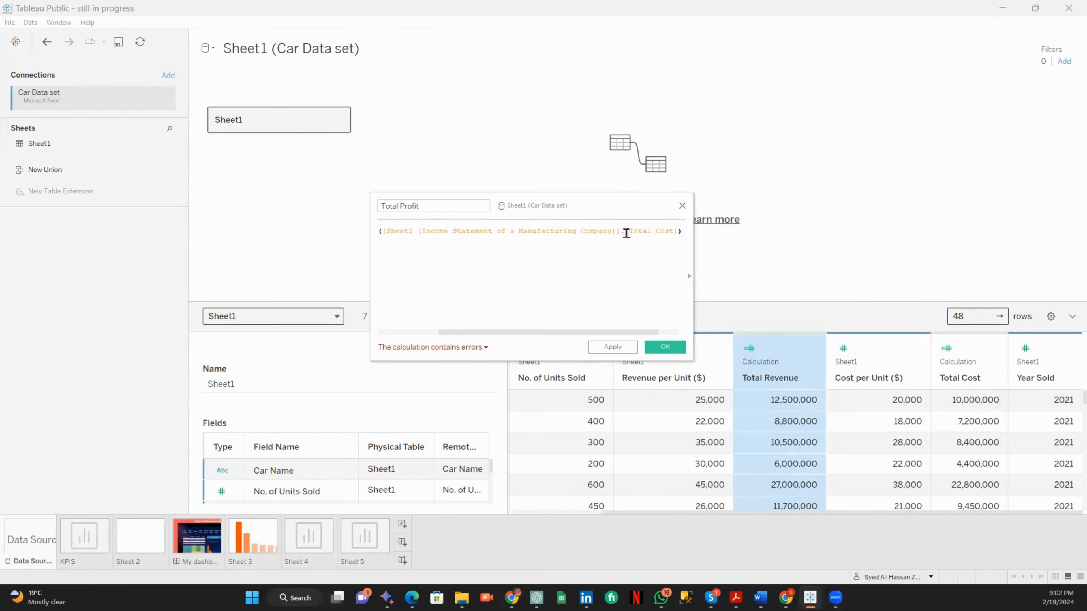
key("BackSpace")
key("BackSpace")
key("BackSpace")
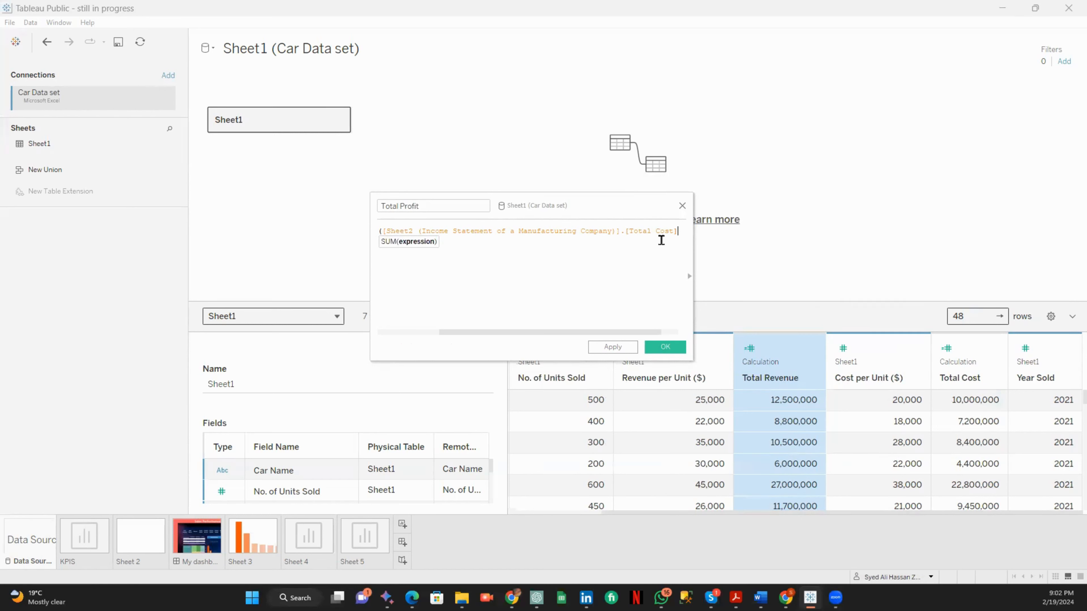
key("BackSpace")
key("BackSpace")
key("BackSpace")
key("BackSpace")
key("BackSpace")
key("BackSpace")
key("BackSpace")
key("BackSpace")
key("BackSpace")
key("BackSpace")
key("BackSpace")
key("BackSpace")
key("BackSpace")
key("BackSpace")
key("BackSpace")
key("BackSpace")
key("BackSpace")
key("BackSpace")
key("BackSpace")
key("BackSpace")
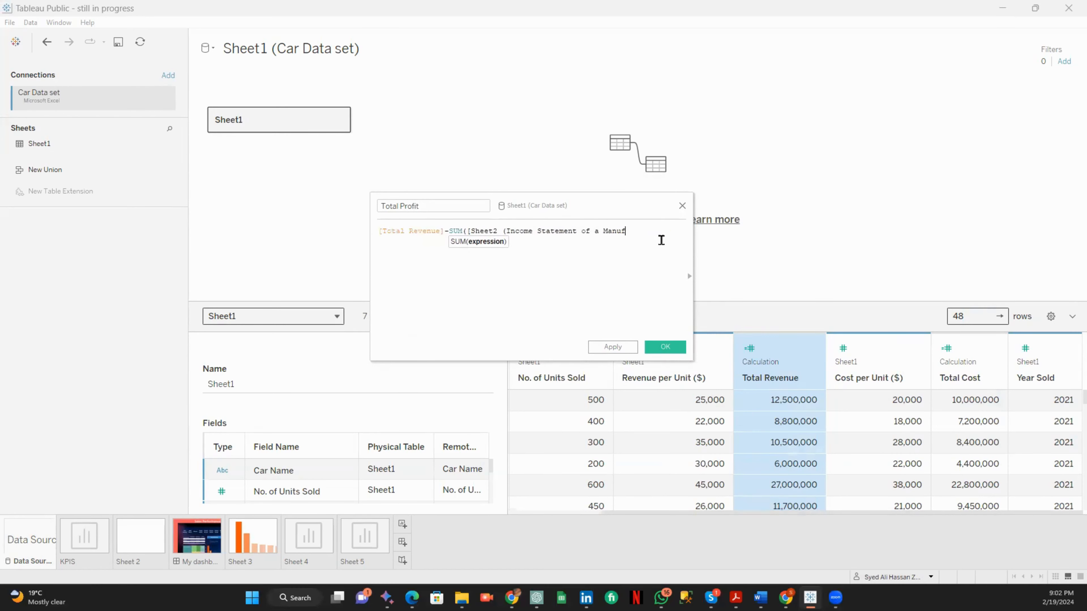
key("BackSpace")
key("BackSpace")
key("BackSpace")
key("BackSpace")
key("BackSpace")
key("BackSpace")
key("BackSpace")
key("BackSpace")
key("BackSpace")
key("BackSpace")
key("BackSpace")
key("BackSpace")
key("BackSpace")
key("BackSpace")
key("BackSpace")
key("BackSpace")
key("BackSpace")
key("BackSpace")
key("BackSpace")
key("BackSpace")
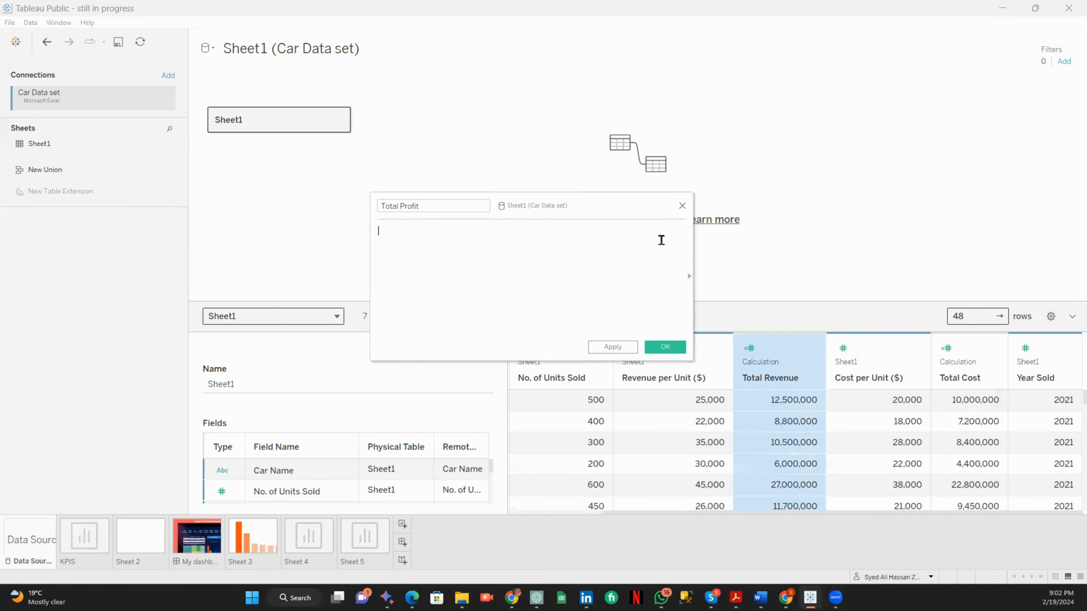
type("total")
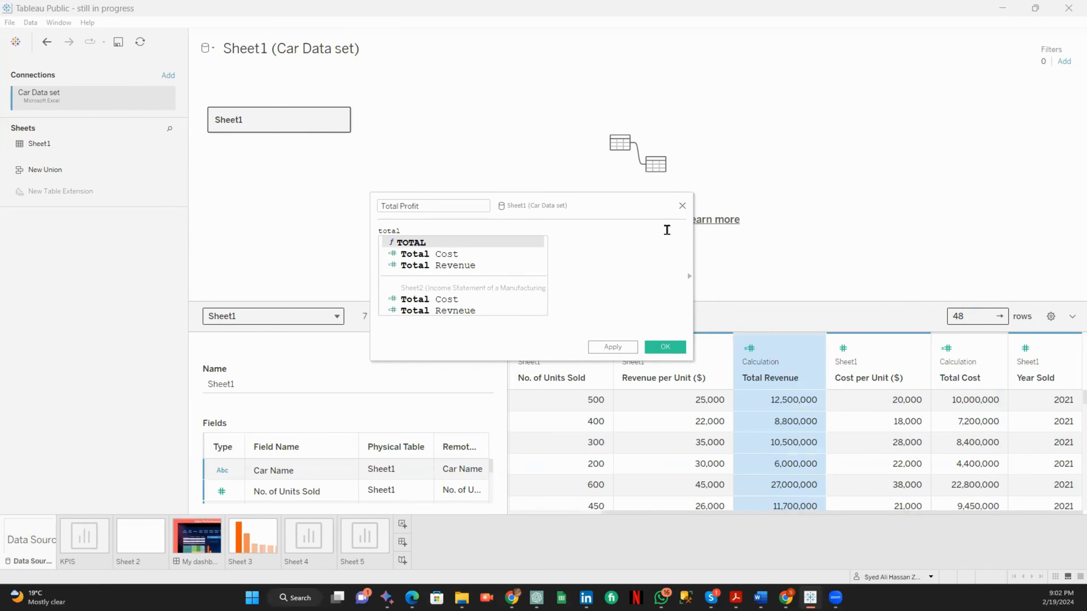
left_click(466, 270)
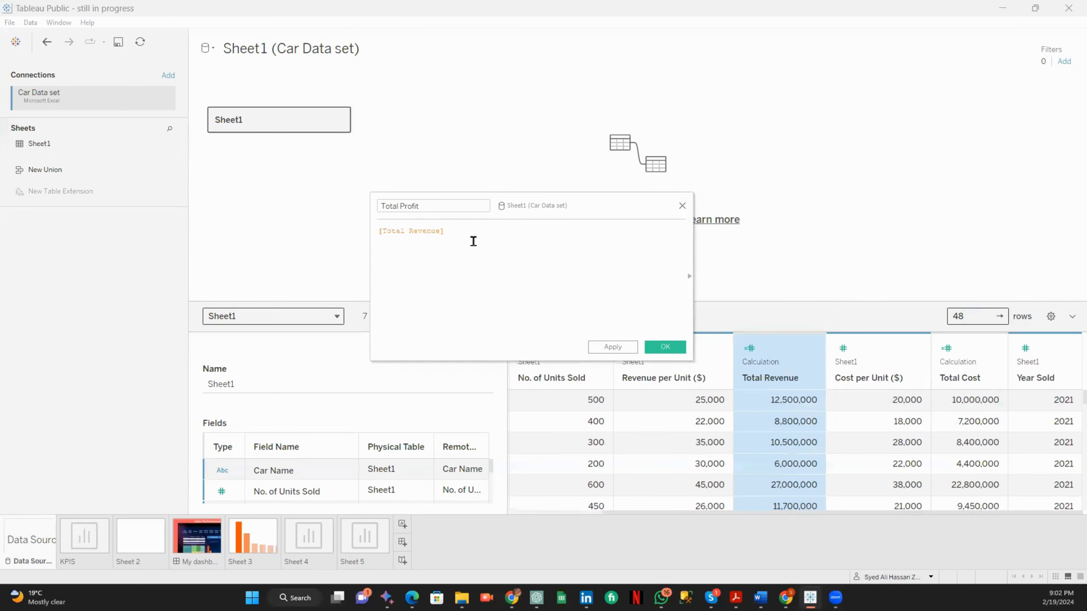
type("-to")
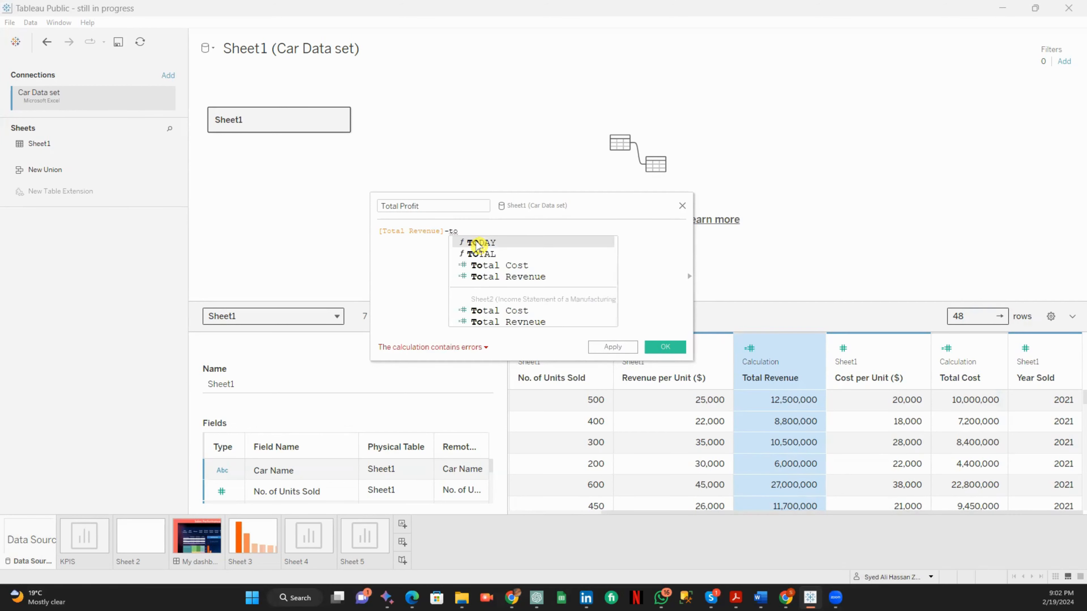
left_click(518, 311)
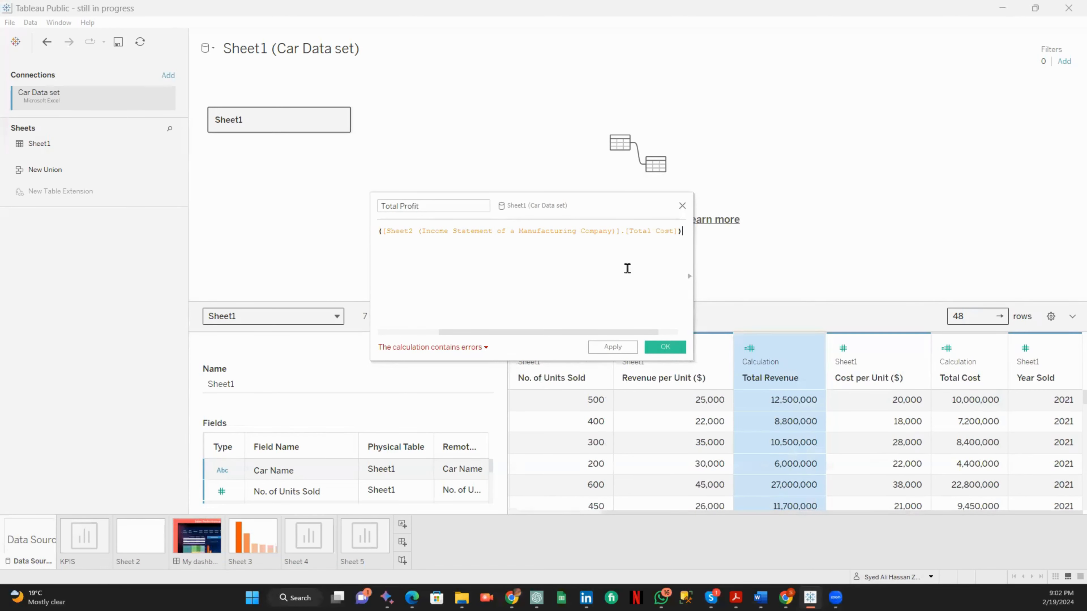
key("BackSpace")
key("BackSpace")
key("BackSpace")
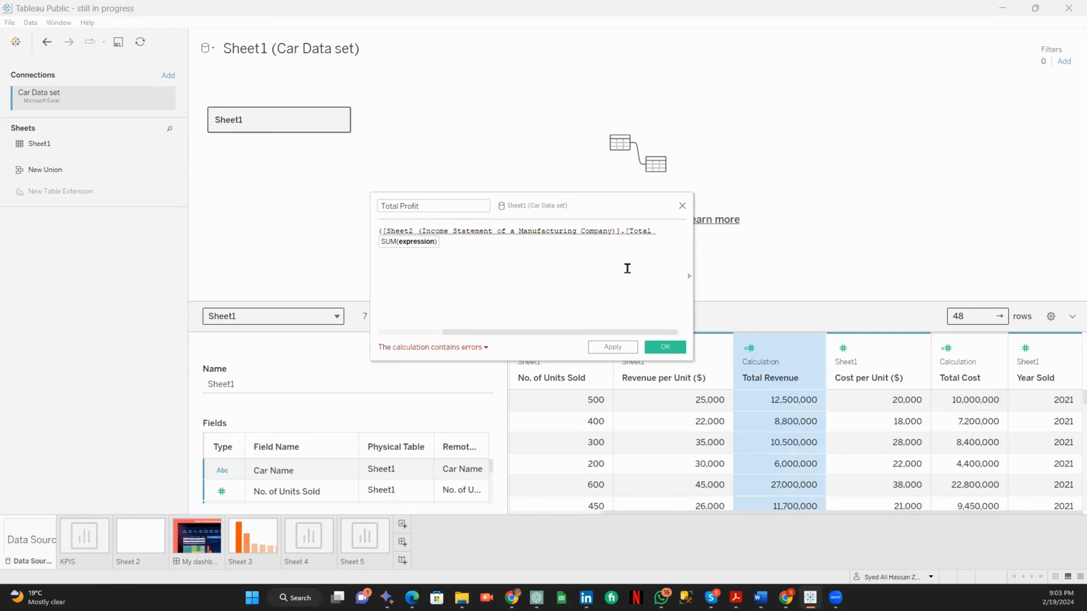
key("BackSpace")
key("BackSpace")
key("BackSpace")
key("BackSpace")
key("BackSpace")
key("BackSpace")
key("BackSpace")
key("BackSpace")
key("BackSpace")
key("BackSpace")
key("BackSpace")
key("BackSpace")
key("BackSpace")
key("BackSpace")
key("BackSpace")
key("BackSpace")
key("BackSpace")
key("BackSpace")
key("BackSpace")
key("BackSpace")
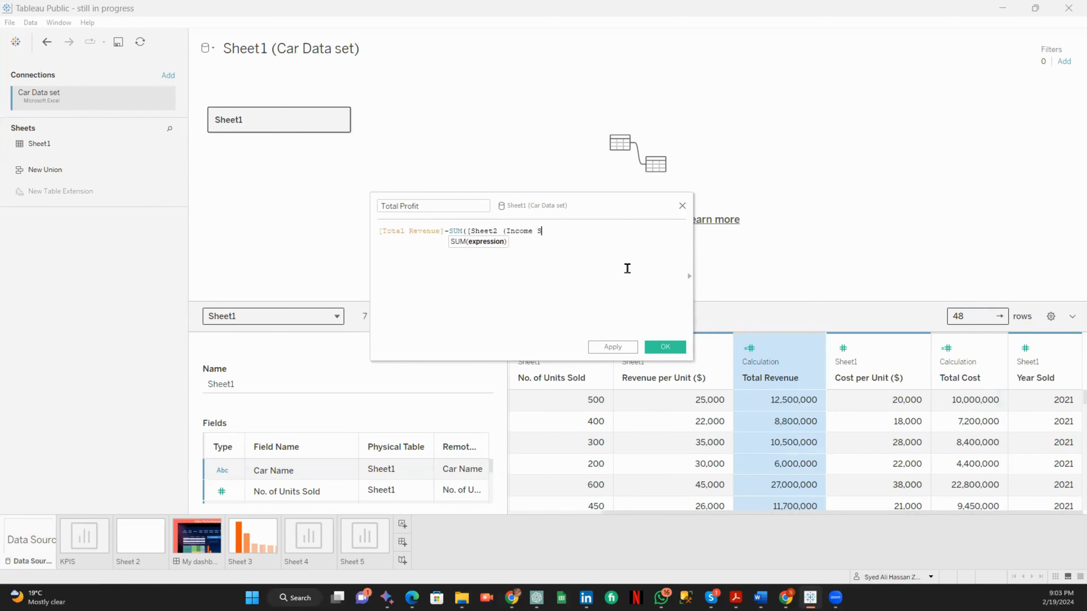
key("BackSpace")
key("BackSpace")
key("BackSpace")
key("BackSpace")
key("BackSpace")
key("BackSpace")
key("BackSpace")
key("BackSpace")
key("BackSpace")
key("BackSpace")
key("BackSpace")
key("BackSpace")
key("BackSpace")
key("BackSpace")
key("BackSpace")
key("BackSpace")
key("BackSpace")
key("BackSpace")
key("BackSpace")
key("BackSpace")
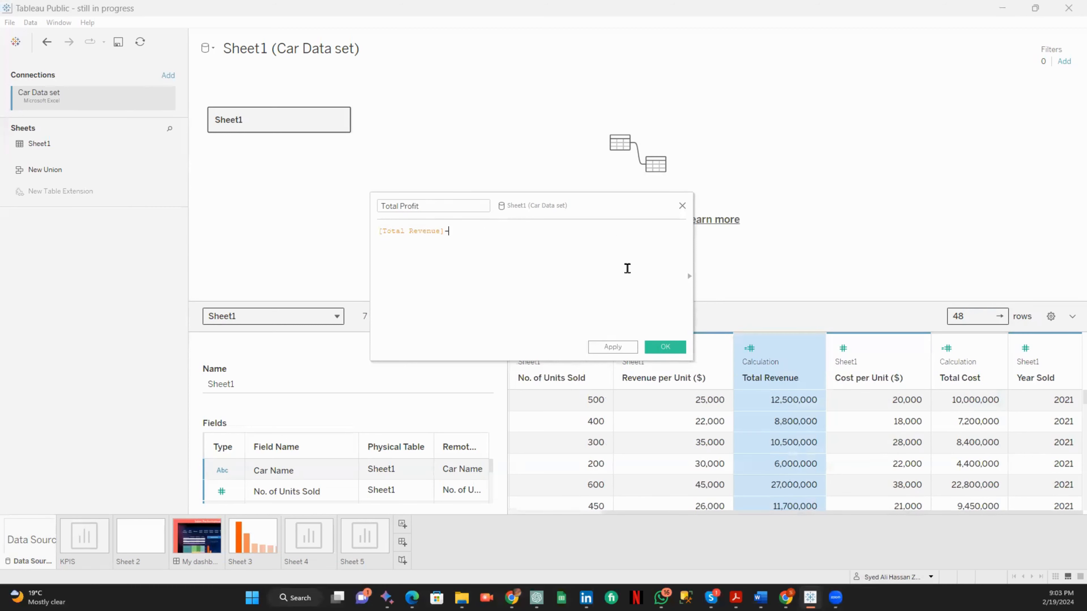
key("BackSpace")
key("BackSpace")
key("BackSpace")
key("BackSpace")
key("BackSpace")
key("BackSpace")
key("BackSpace")
key("BackSpace")
key("BackSpace")
key("BackSpace")
key("BackSpace")
key("BackSpace")
key("BackSpace")
key("BackSpace")
key("BackSpace")
Enter the Total Profit formula as [Total Revenue]-[Total Cost], using this data source's own fields, and save the calculated field.
type("to")
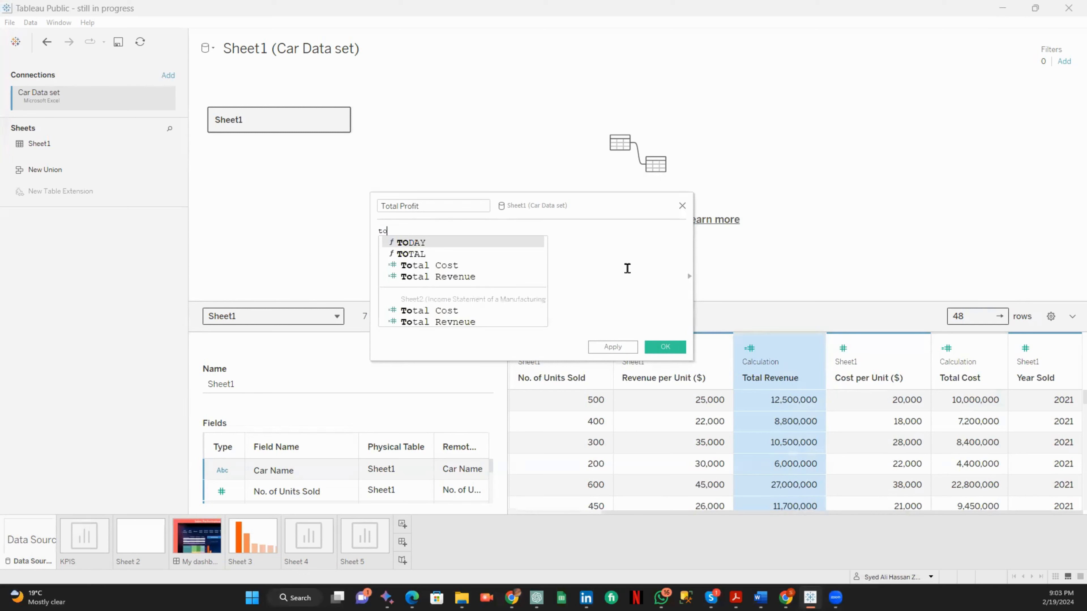
type("tal reve")
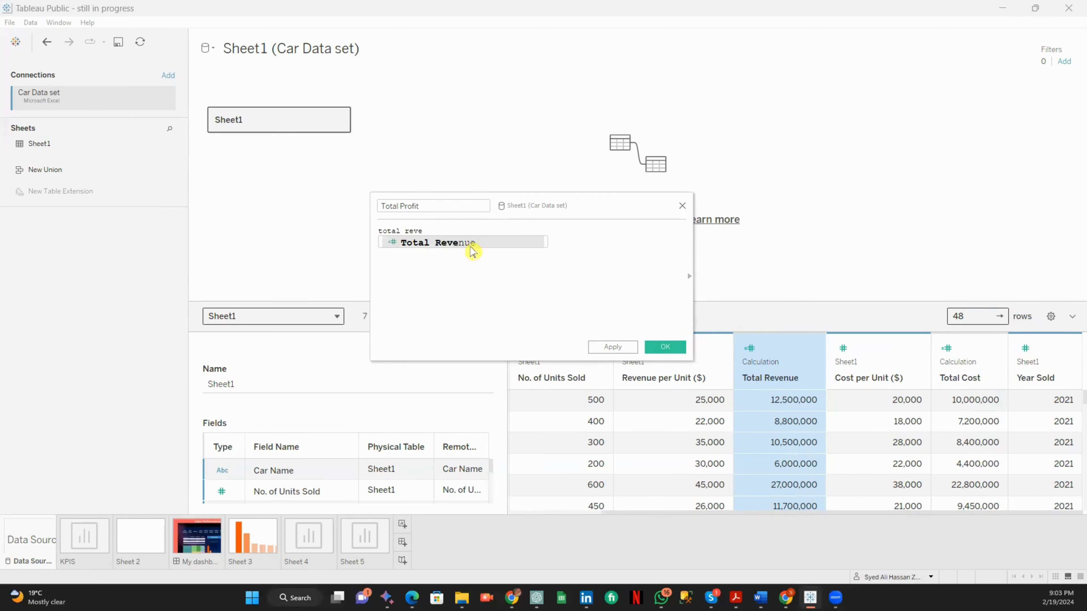
left_click(473, 243)
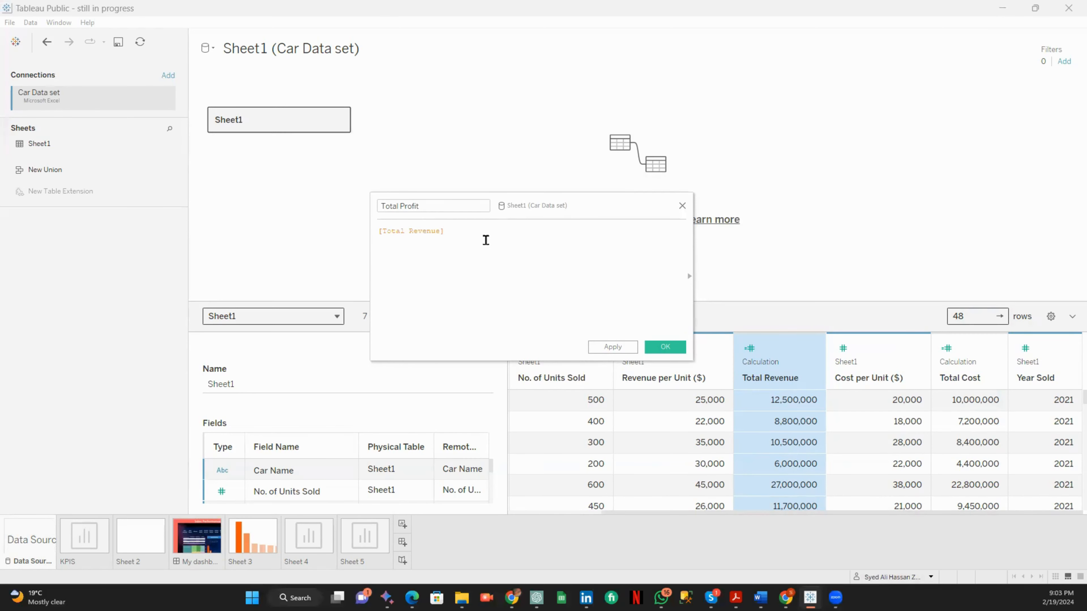
type("-tot")
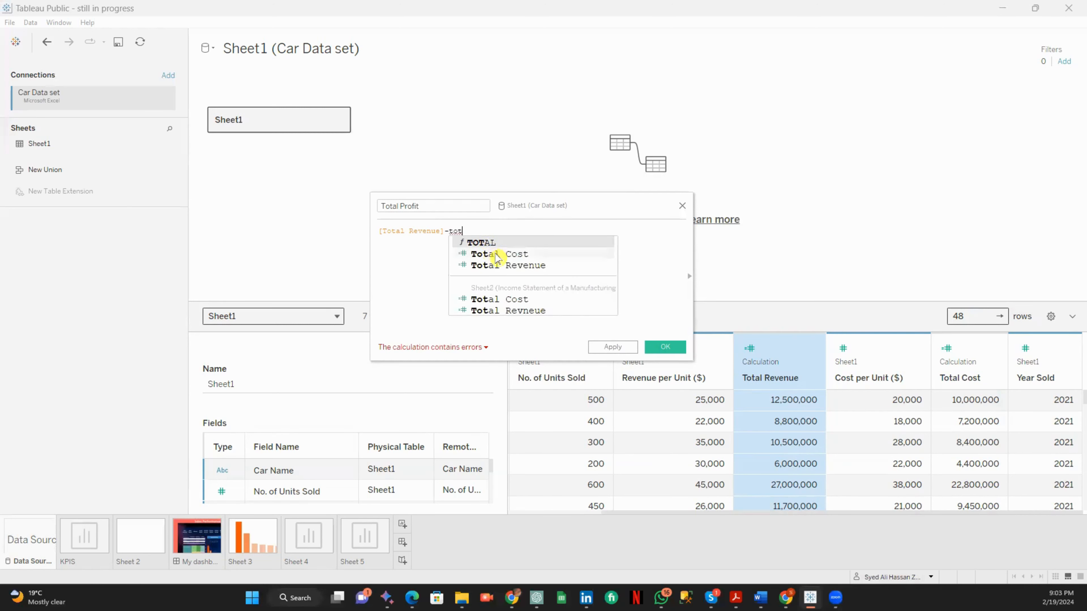
left_click(507, 255)
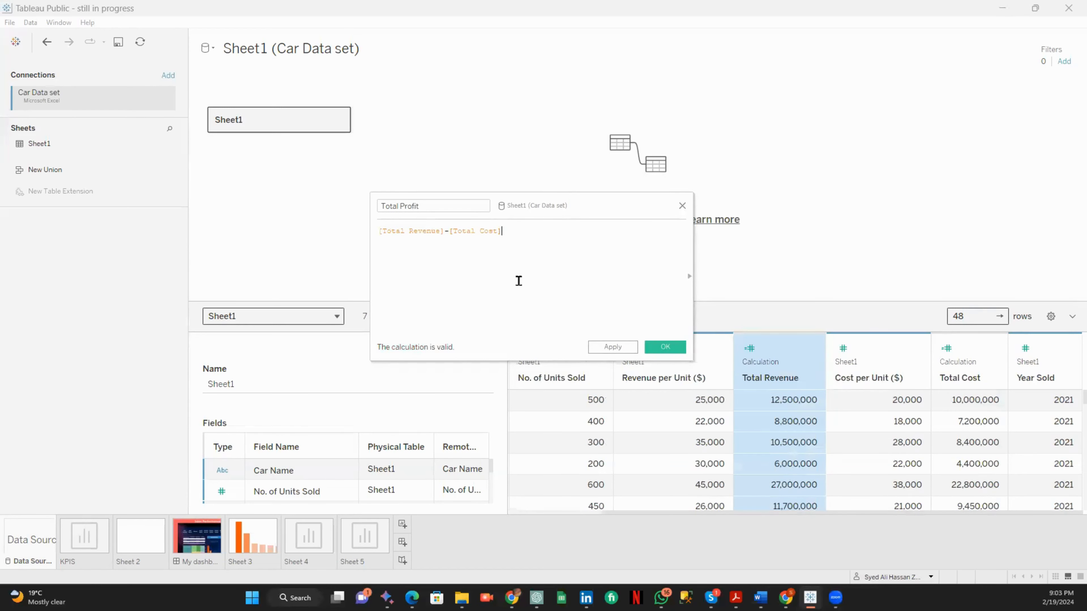
left_click(659, 347)
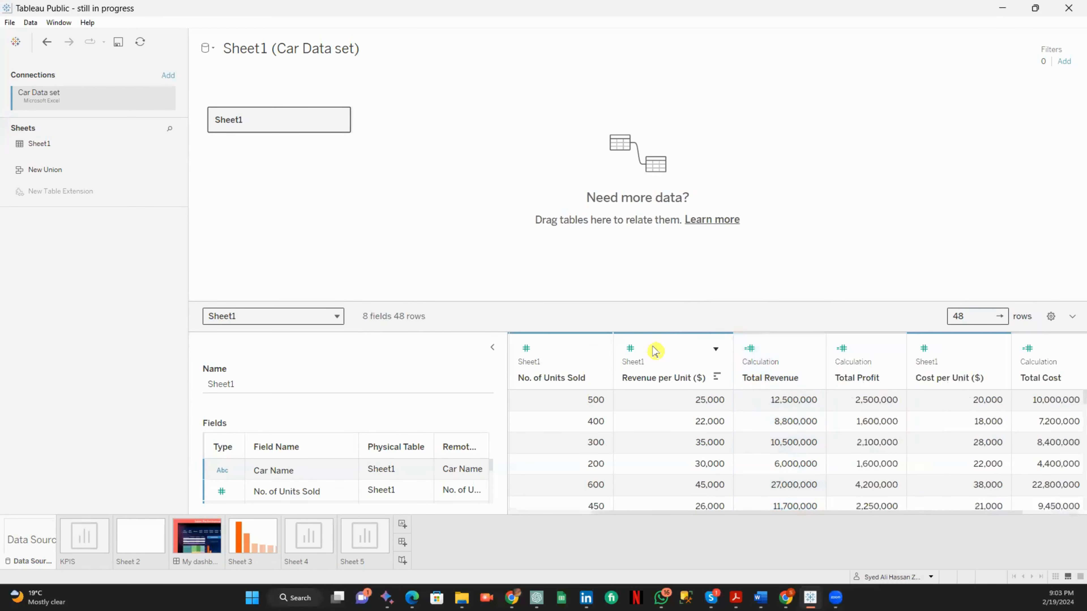
Review the original and calculated columns in the Sheet1 data preview and its field list.
left_click_drag(728, 514, 866, 514)
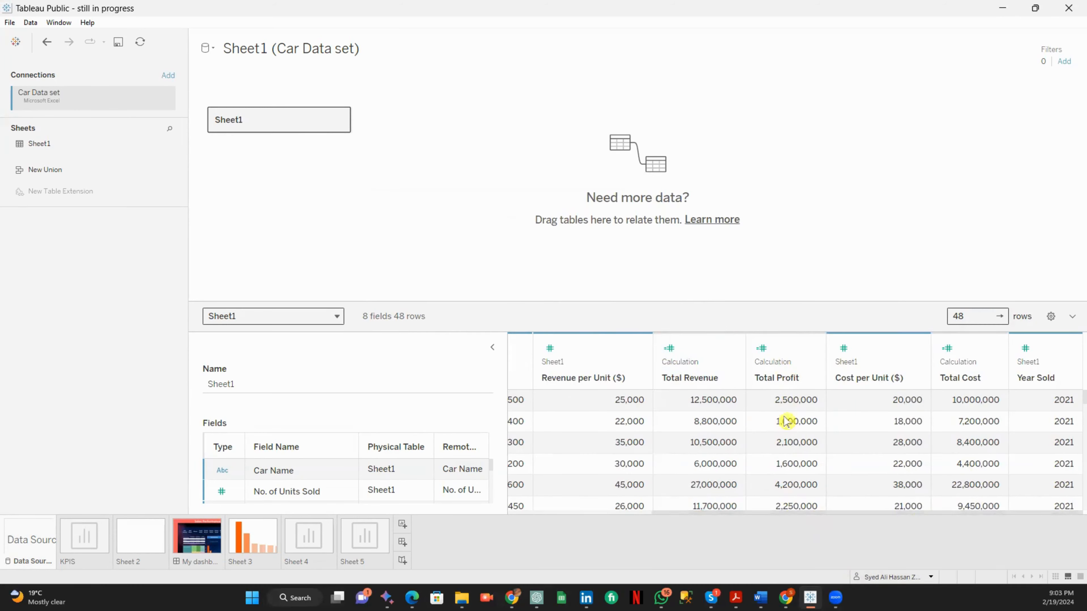
left_click_drag(780, 515, 616, 522)
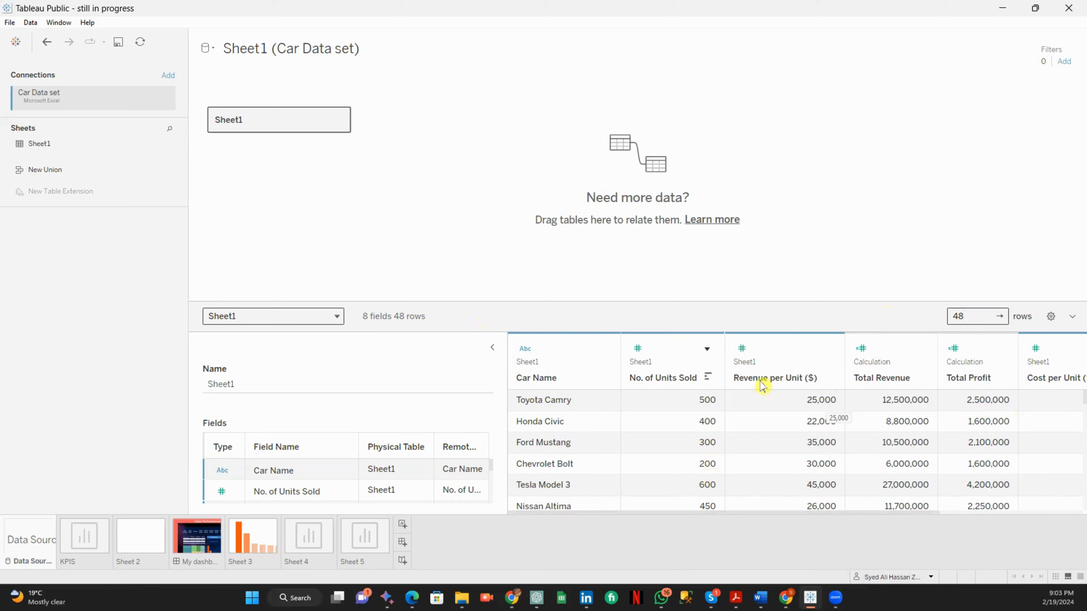
left_click_drag(728, 514, 898, 517)
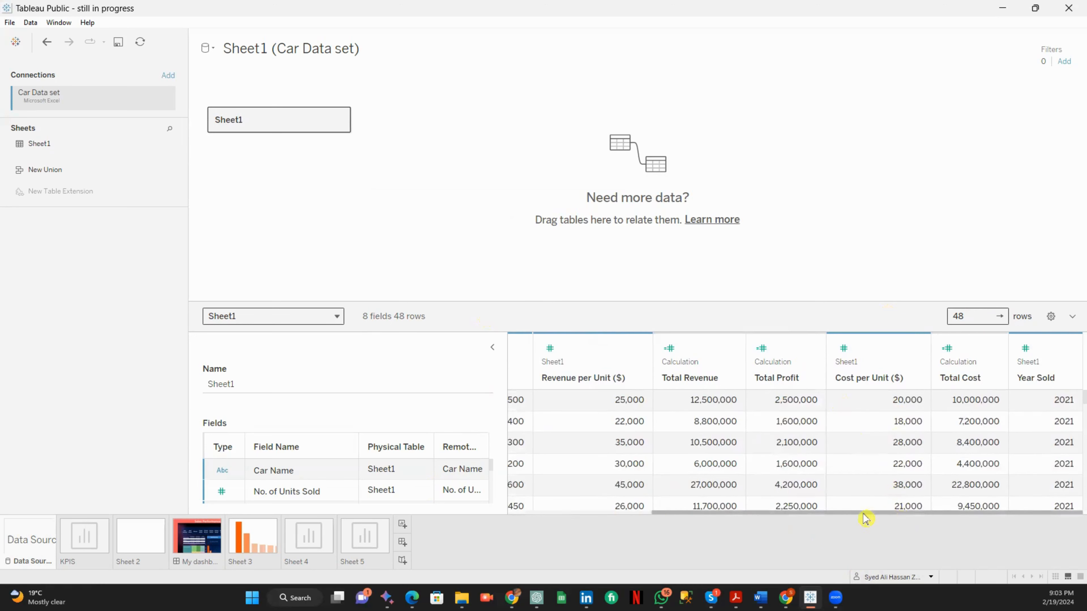
left_click_drag(866, 517, 722, 517)
scroll(300, 488, "down", 3)
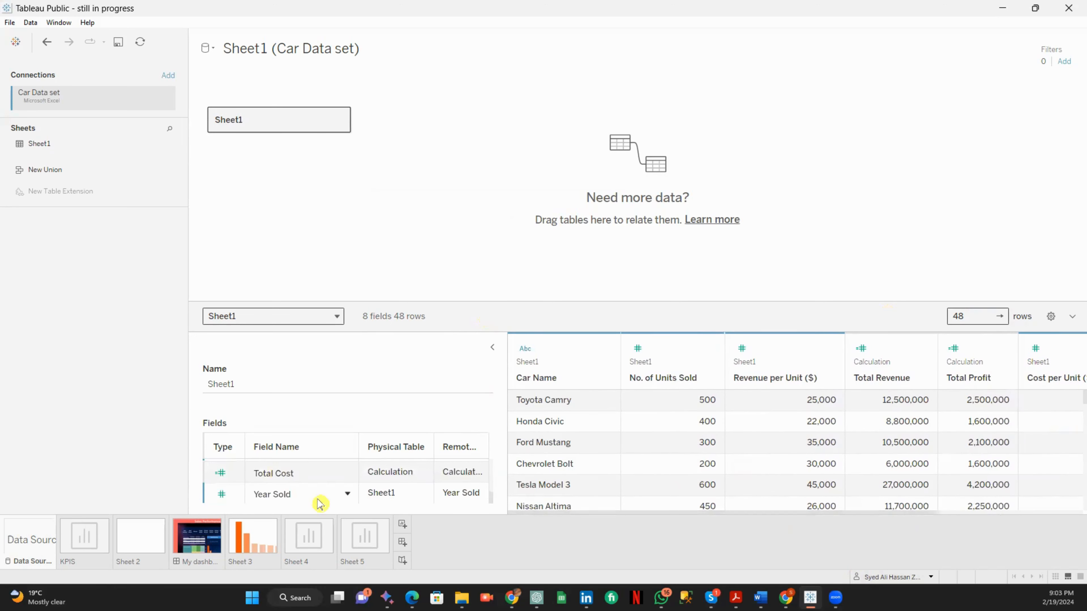
scroll(318, 497, "up", 3)
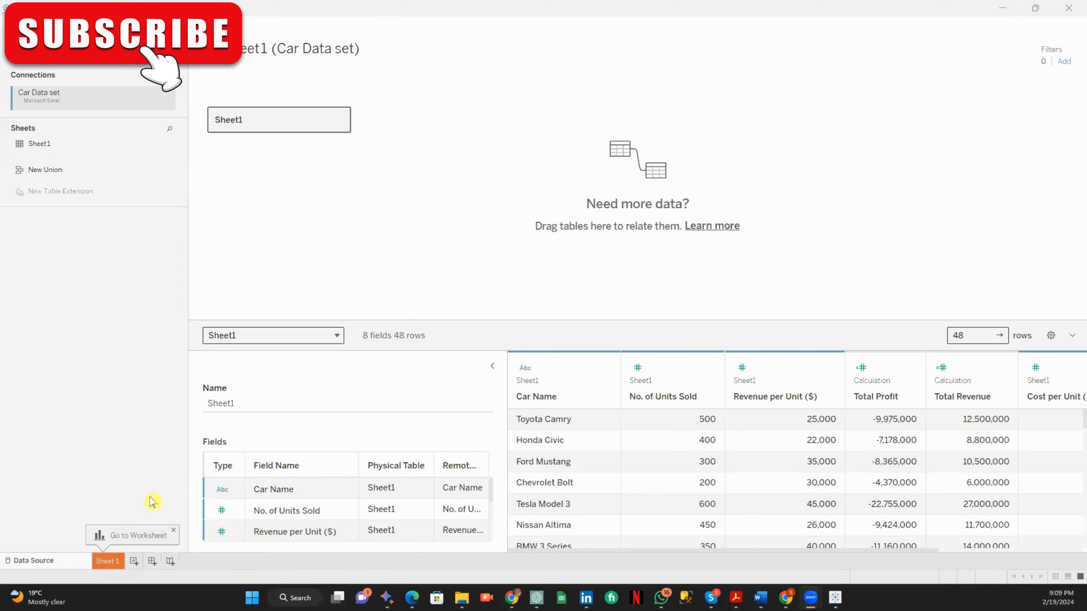
Open the Sheet 1 worksheet.
left_click(115, 564)
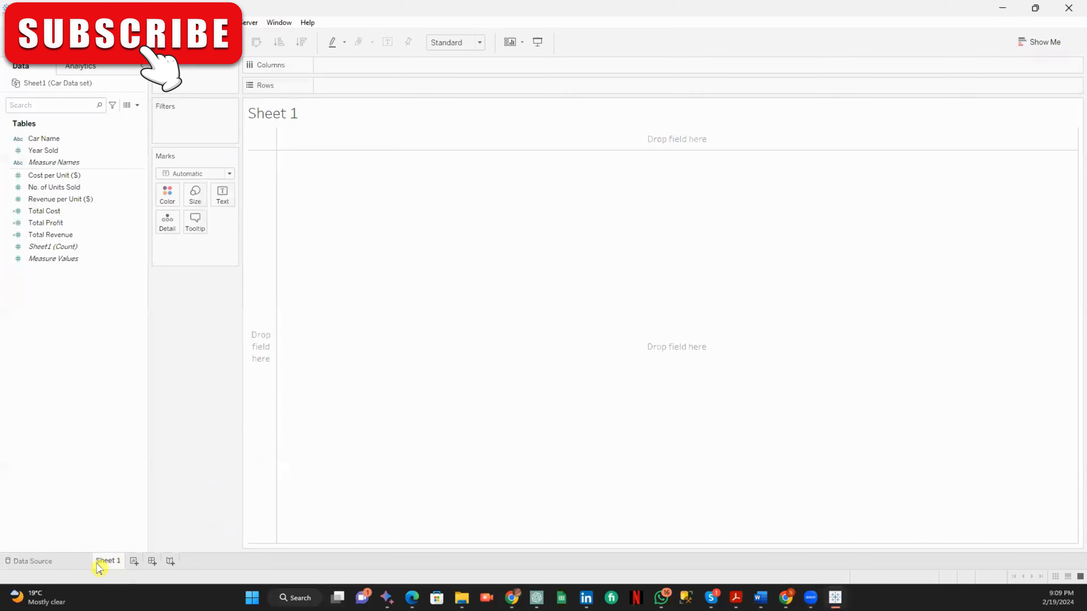
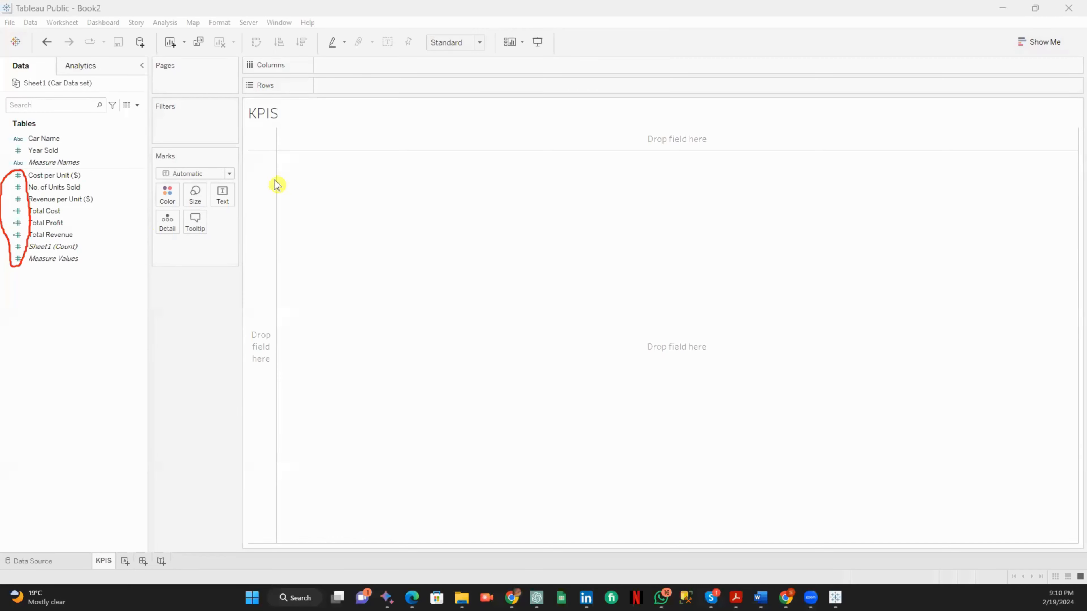
left_click(17, 200)
left_click(31, 196)
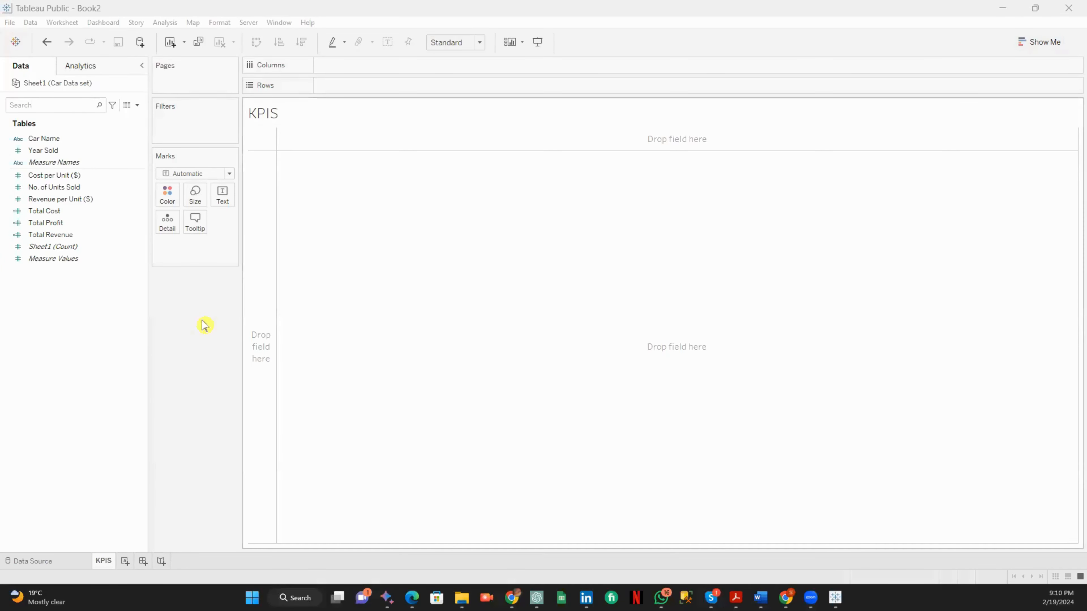
left_click(39, 214)
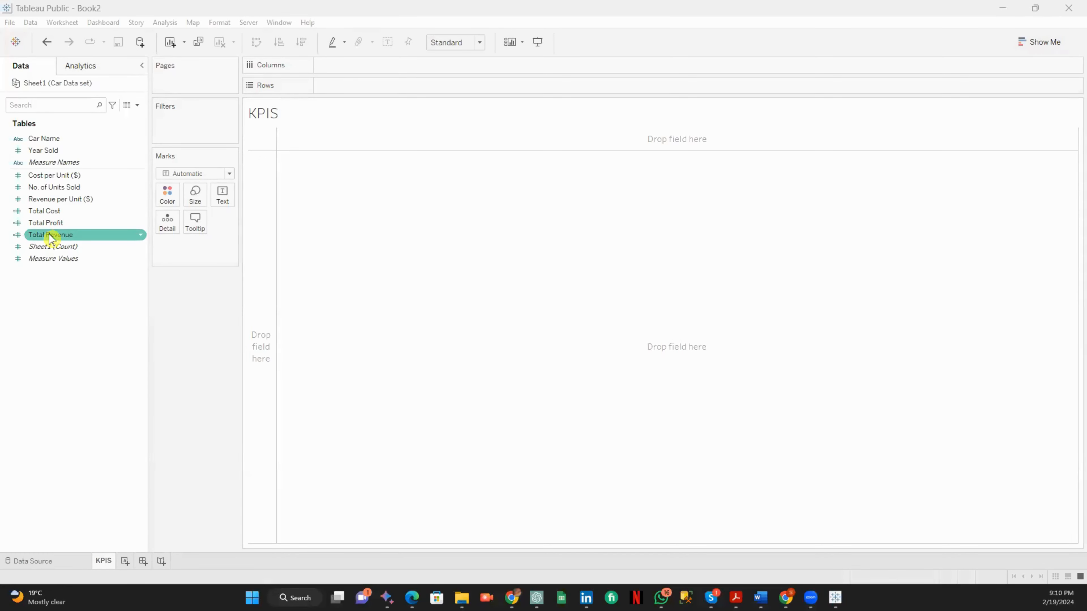
Add Total Revenue to the KPIS view as a sum and display it as a text table.
mouse_move(51, 238)
left_mouse_down()
mouse_move(105, 236)
mouse_move(252, 162)
mouse_move(336, 175)
left_mouse_up()
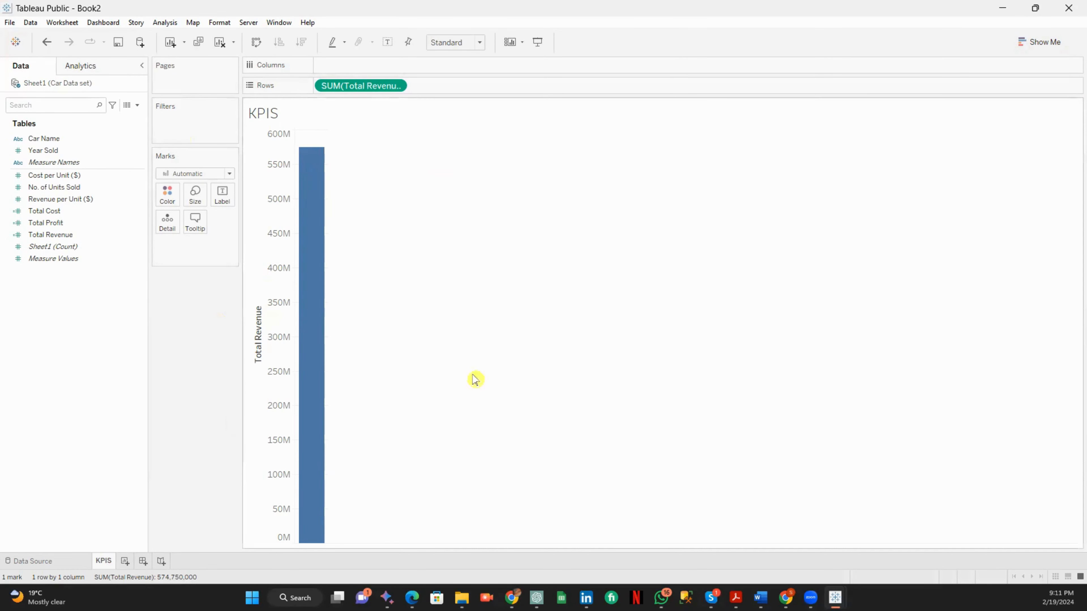
mouse_move(325, 376)
left_click(1049, 49)
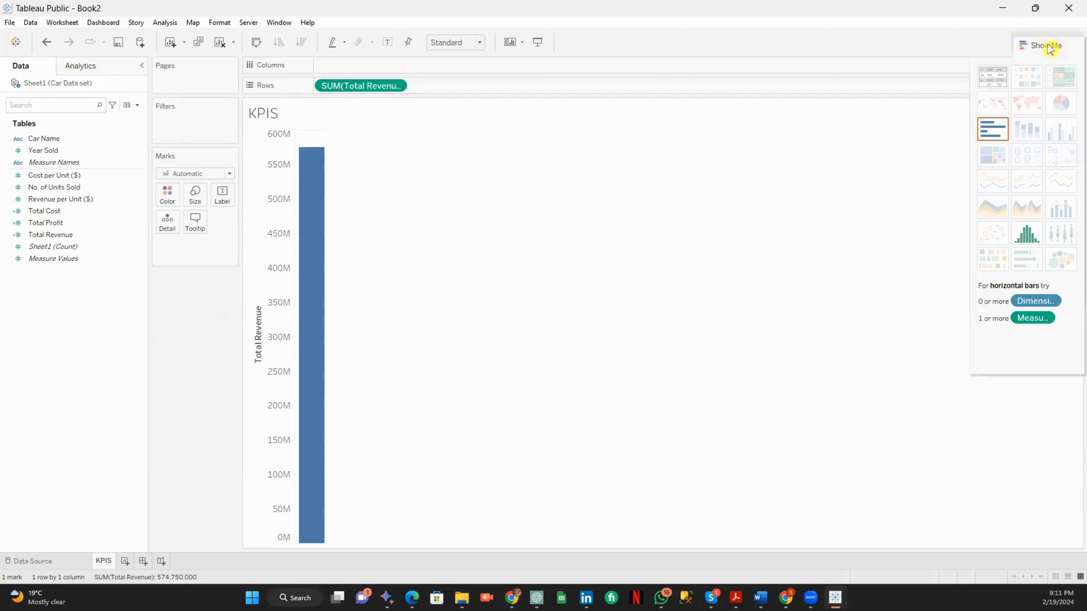
left_click(996, 79)
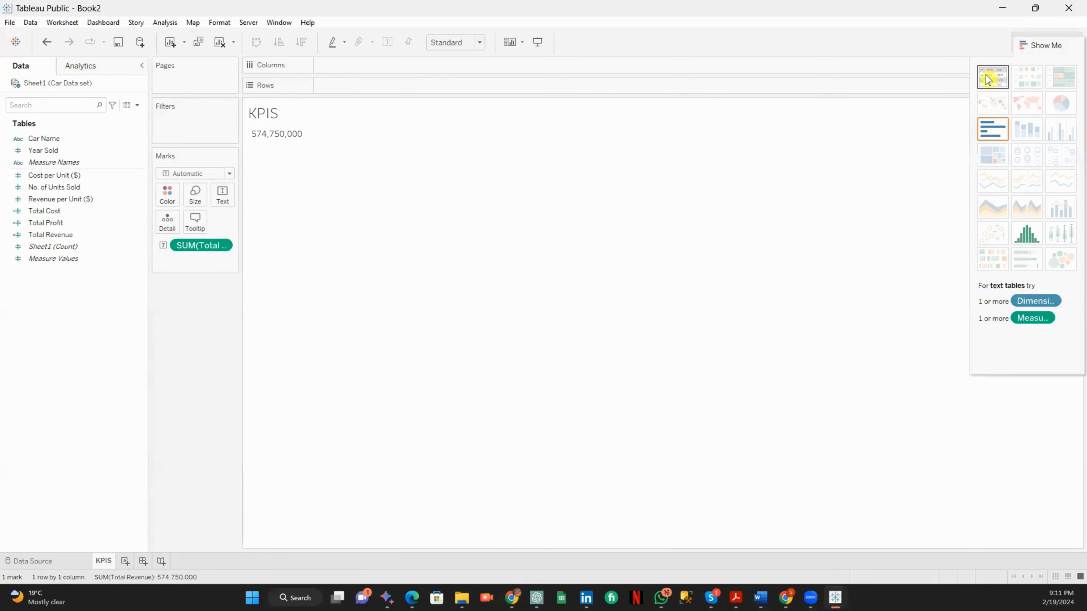
Add Total Cost and Total Profit to the KPIS text table and place Total Revenue first in the measure order.
left_click_drag(55, 210, 389, 65)
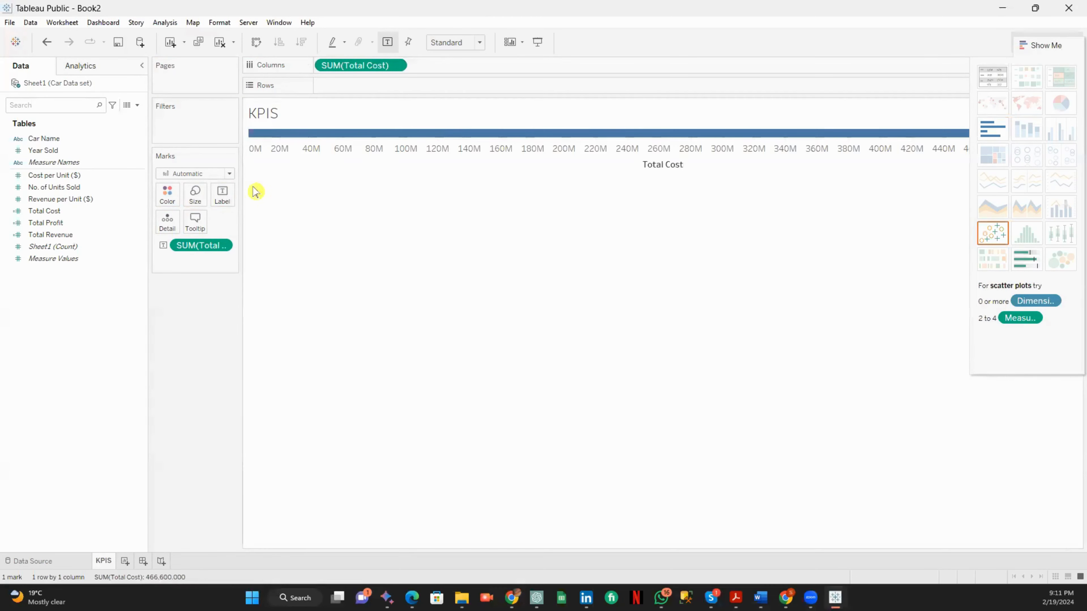
left_click(991, 77)
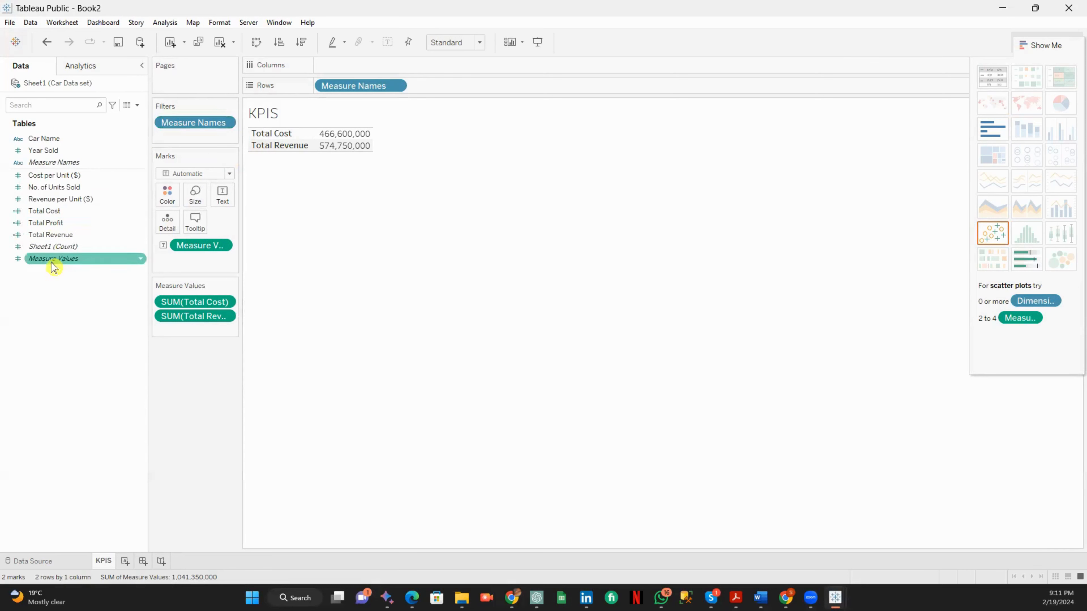
double_click(56, 223)
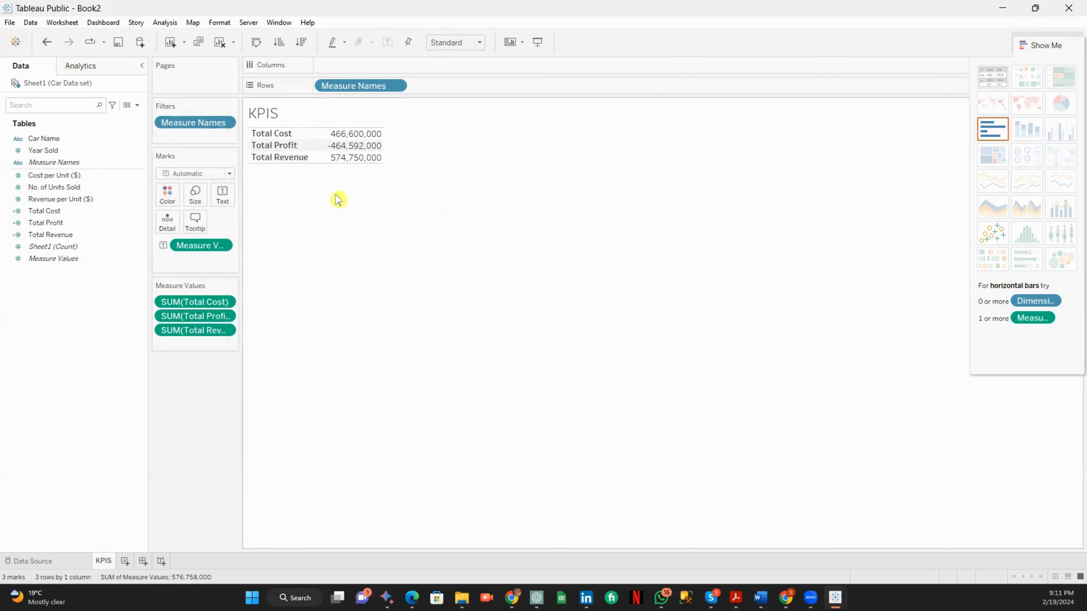
left_click_drag(205, 334, 204, 293)
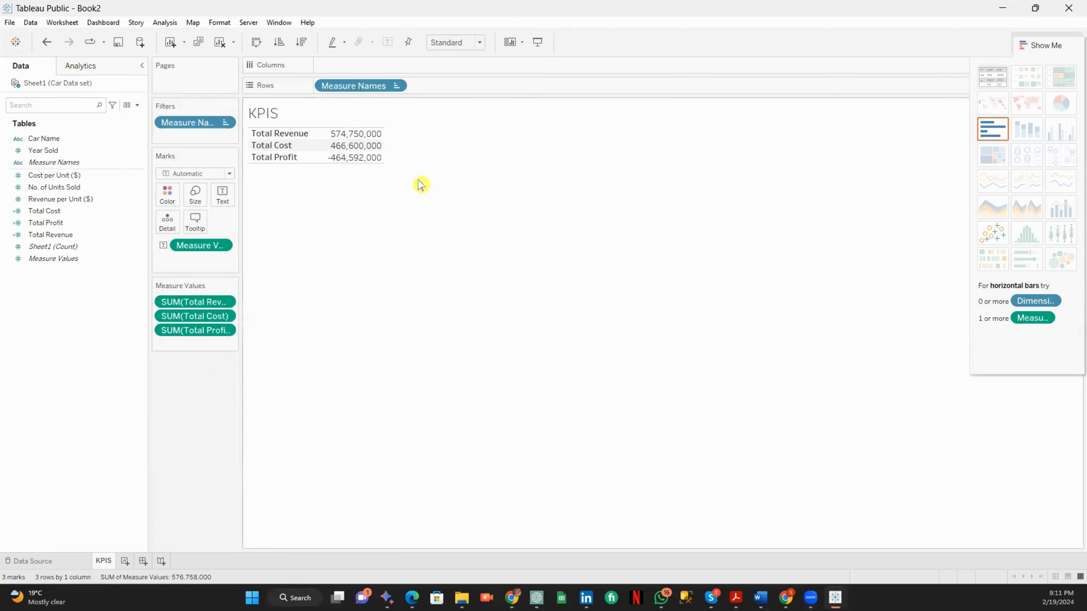
Open the formatting options for the Measure Names headers from the Total Revenue row.
left_click(275, 118)
left_click(302, 135)
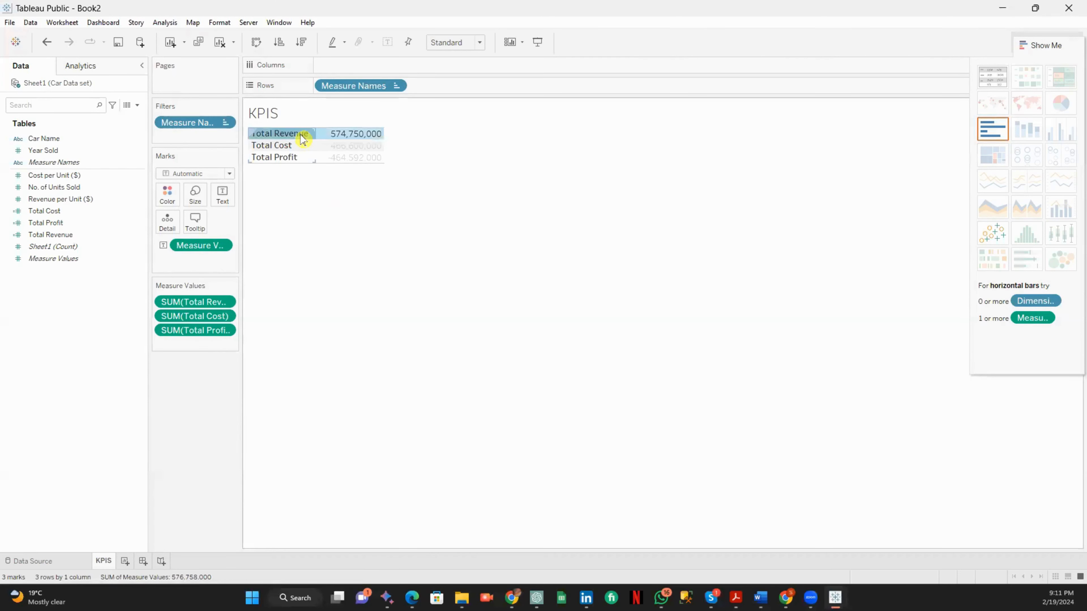
right_click(303, 136)
left_click(320, 180)
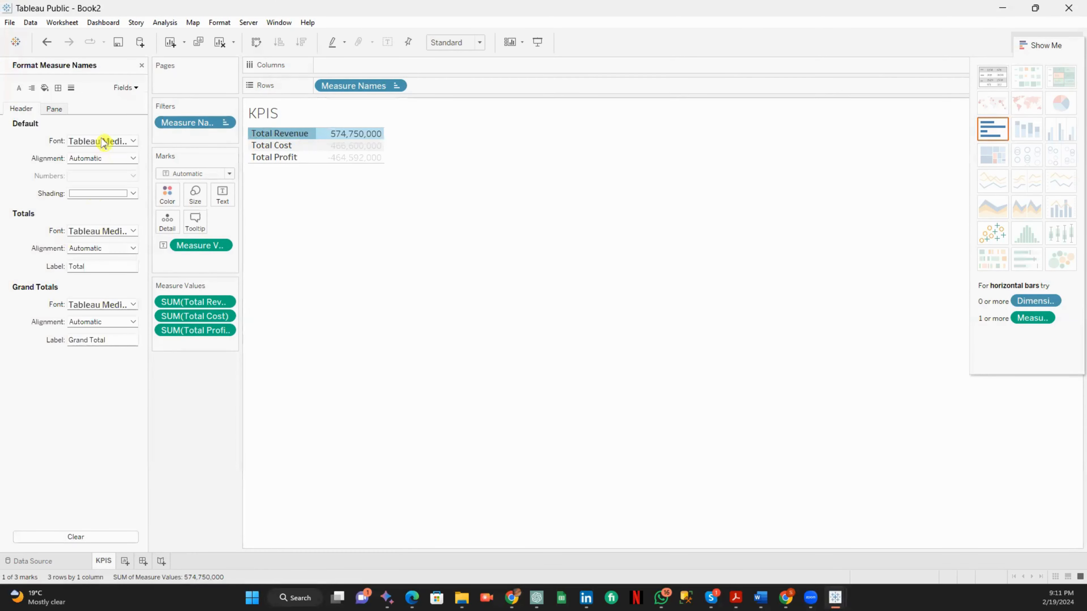
Fit the KPIS table to Entire View and collapse the Show Me chart suggestions.
left_click(457, 46)
left_click(470, 85)
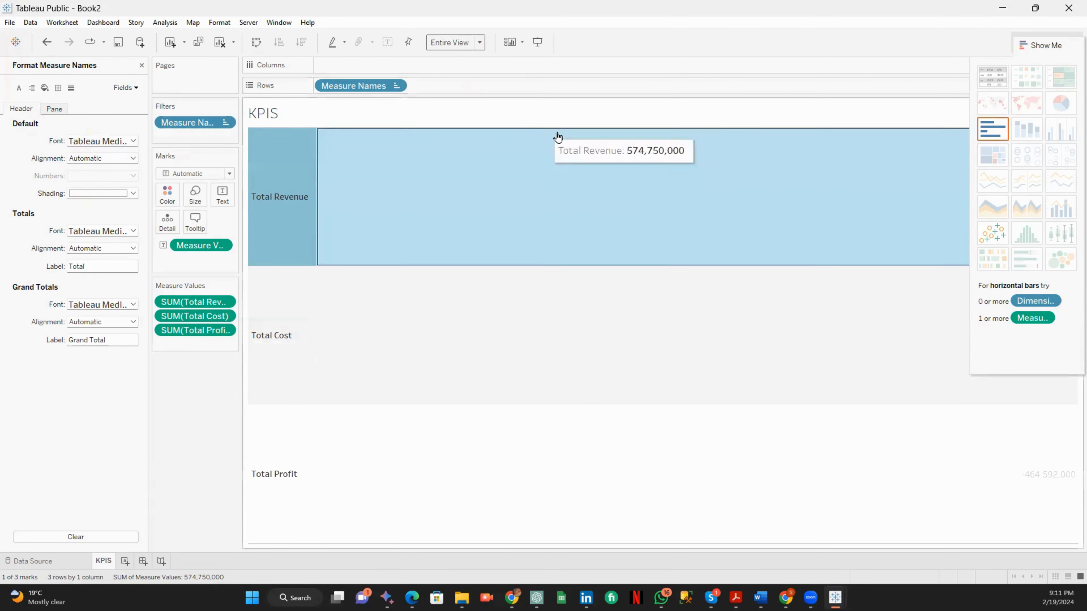
left_click(1036, 47)
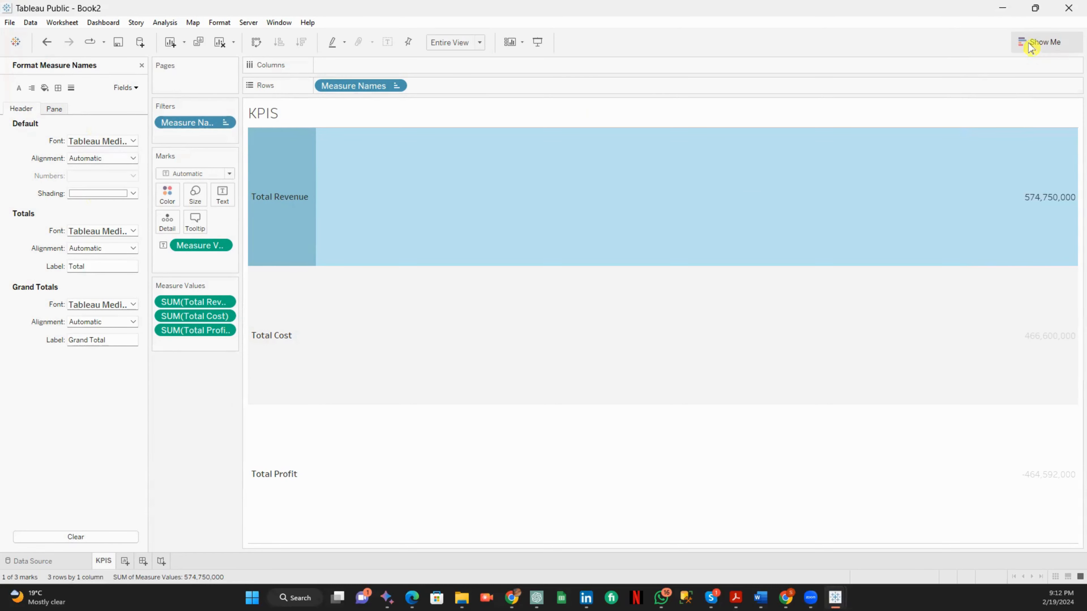
left_click(1031, 45)
left_click(1031, 45)
Move Measure Names from rows to columns and fit the rearranged KPIS table to Entire View.
left_click(479, 42)
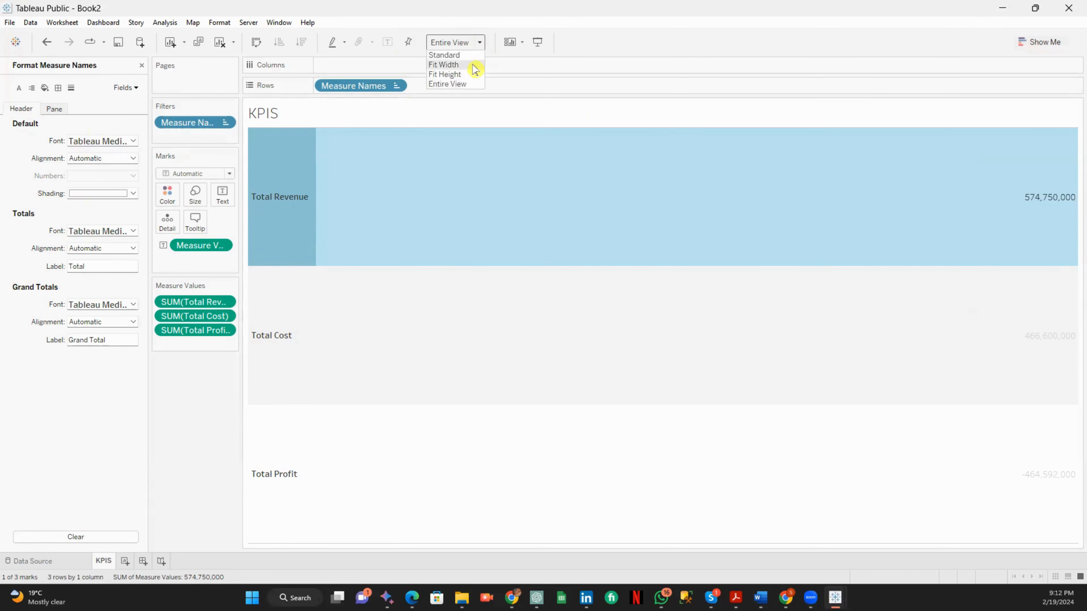
left_click(453, 55)
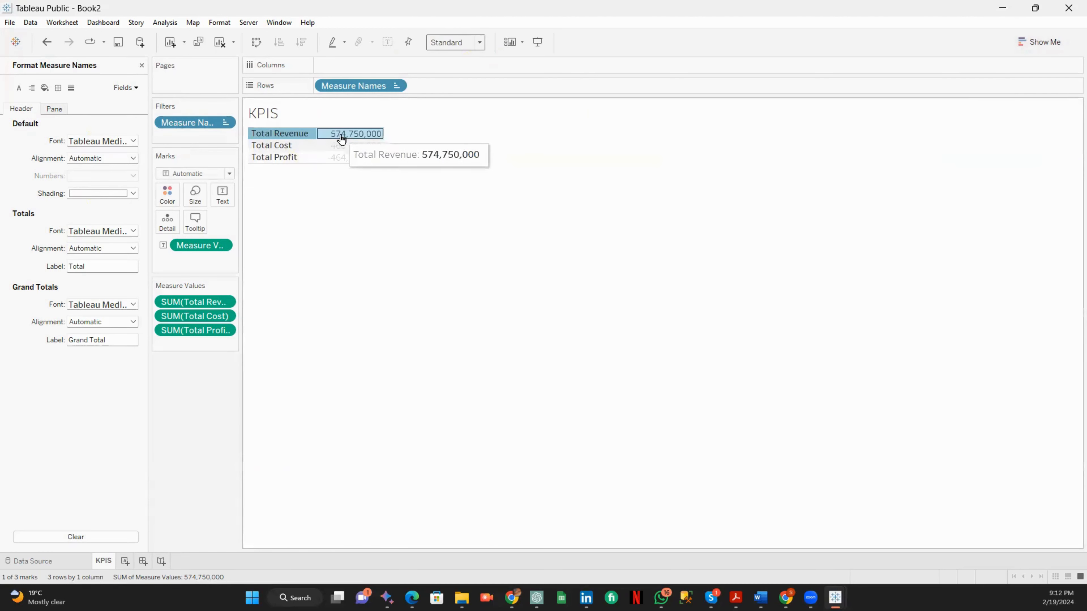
left_click_drag(352, 88, 351, 69)
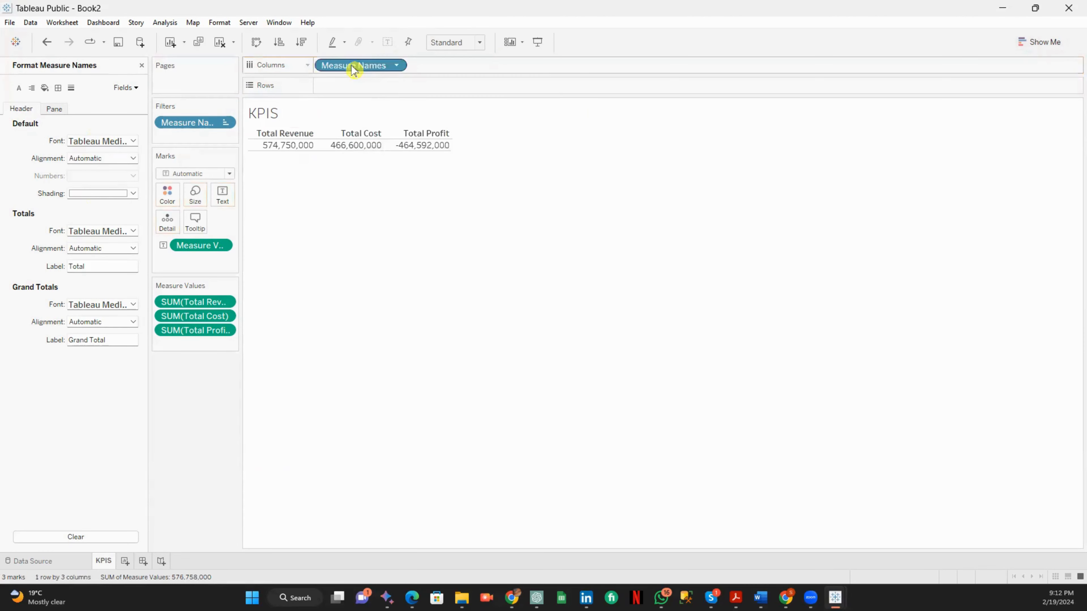
left_click(480, 42)
left_click(456, 83)
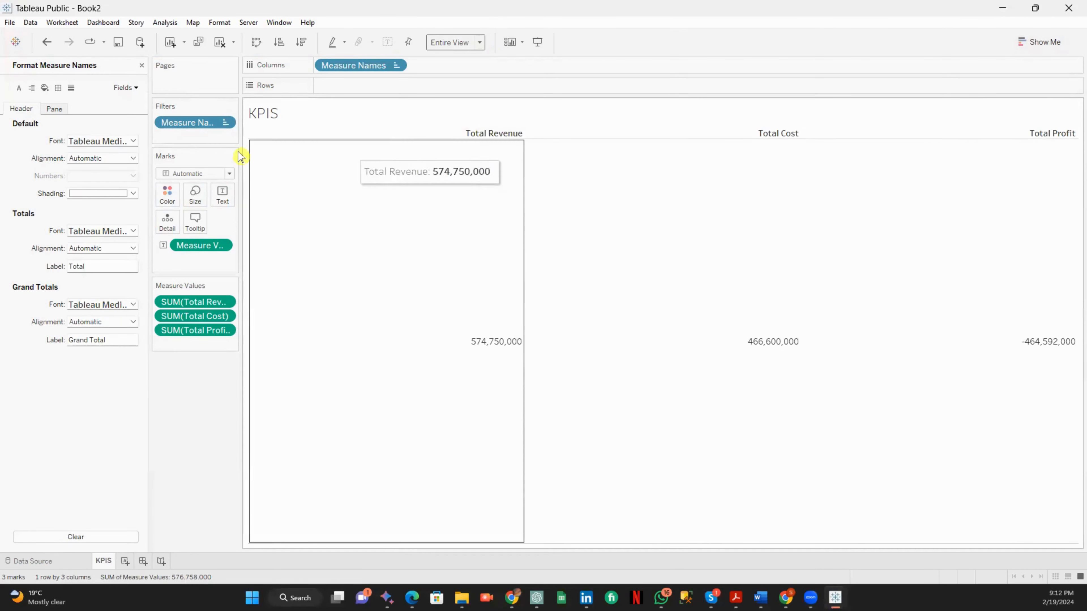
Set the zero lines, trend lines and reference lines of the KPIS sheet to None.
left_click(70, 89)
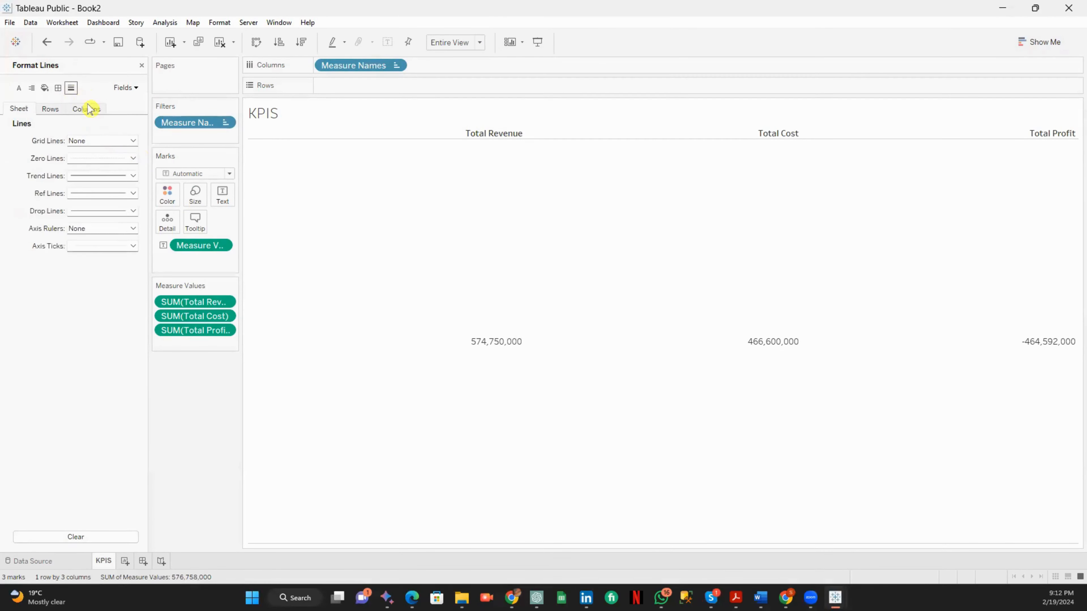
left_click(134, 159)
left_click(122, 172)
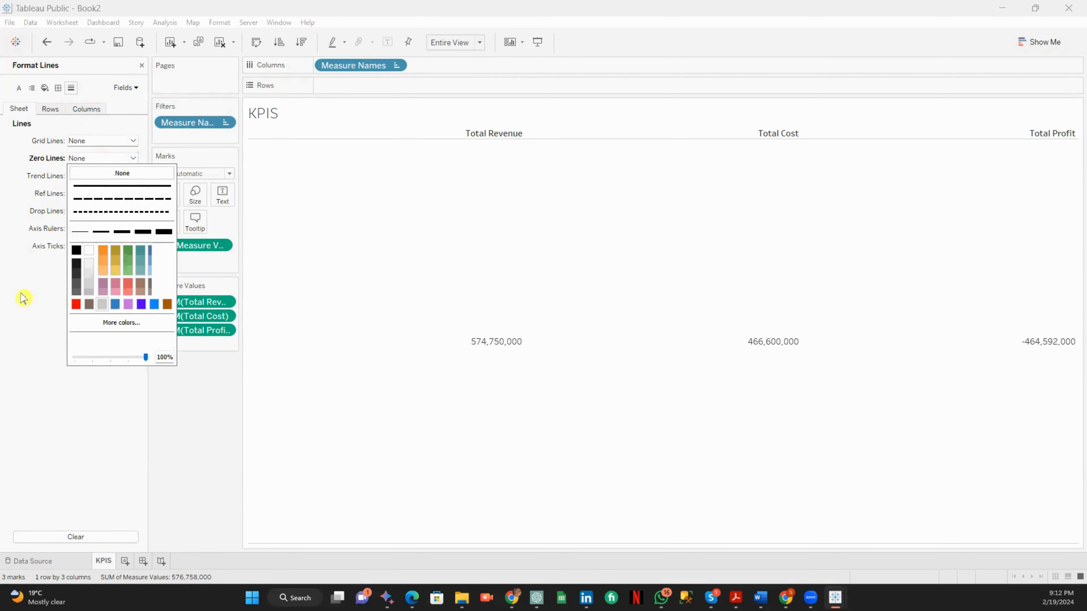
left_click(20, 296)
left_click(134, 176)
left_click(121, 191)
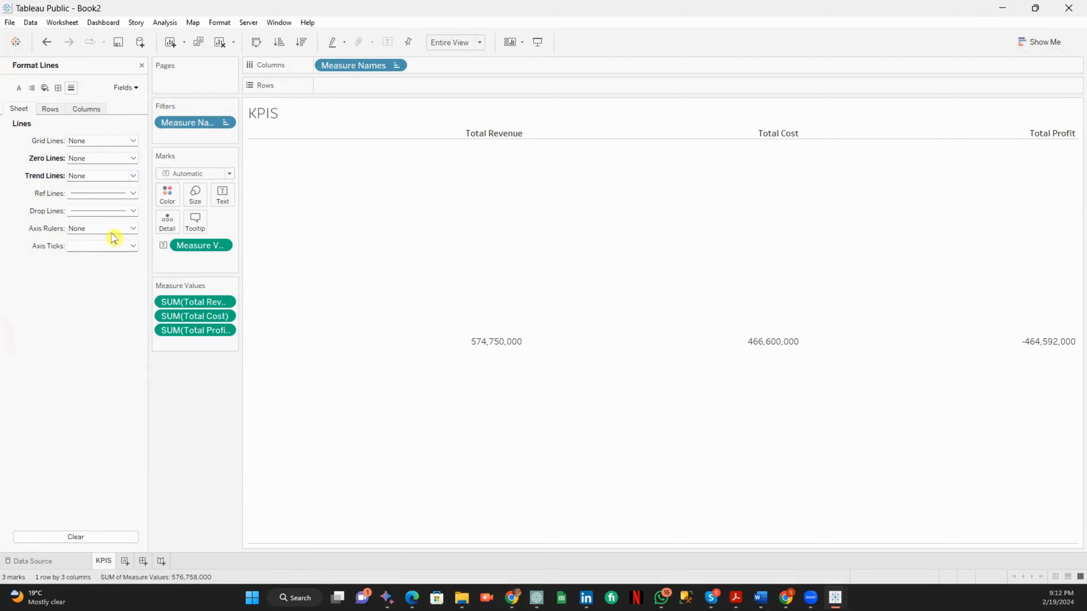
left_click(133, 193)
left_click(122, 209)
left_click(10, 317)
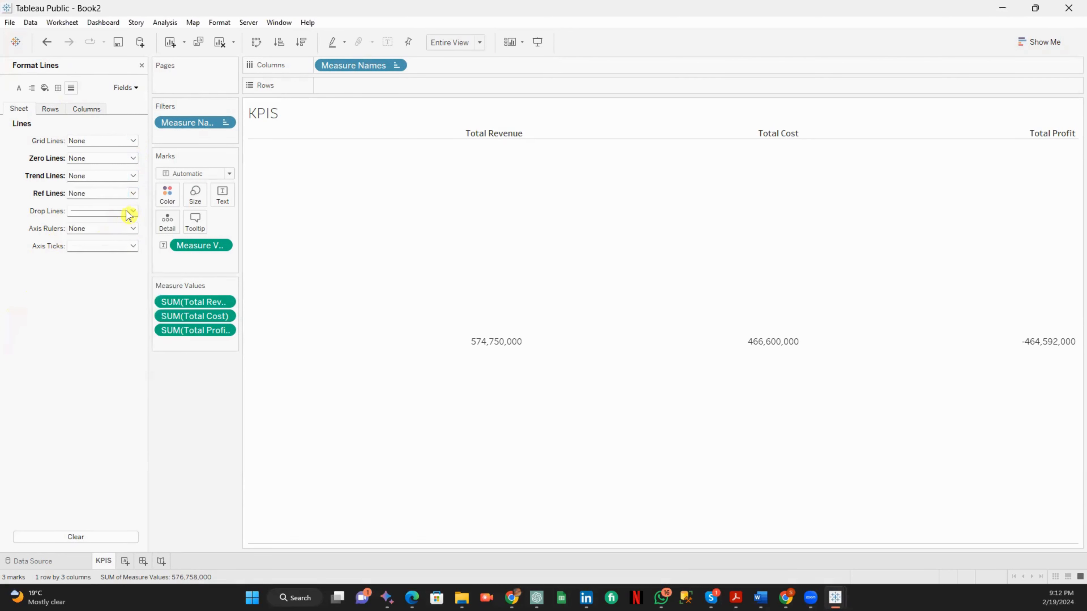
Set the sheet's drop lines, axis rulers and axis ticks to None and check the row and column line settings.
left_click(133, 210)
left_click(122, 225)
left_click(17, 303)
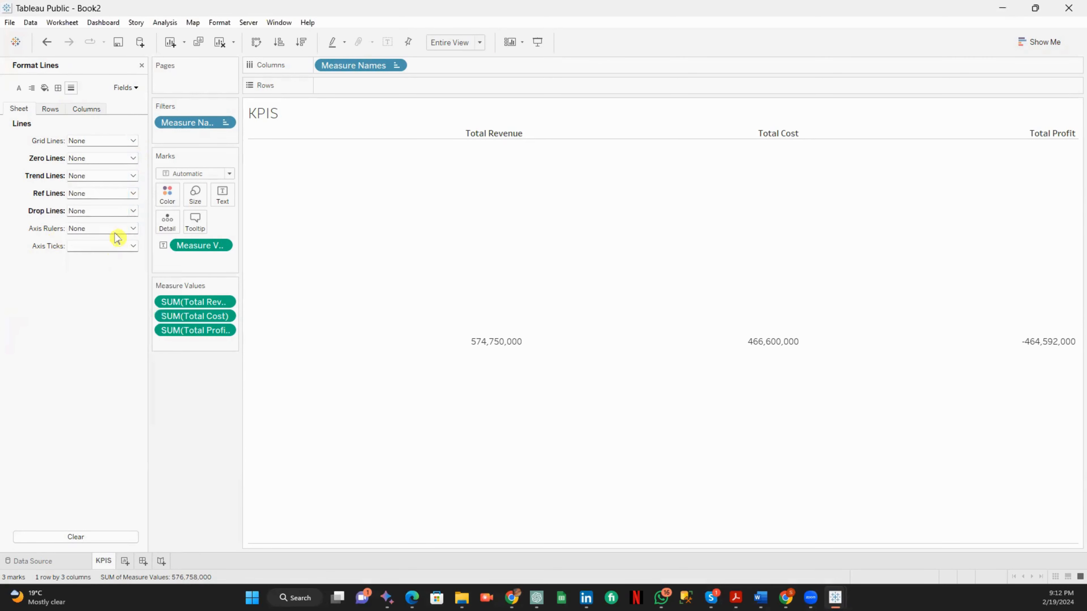
left_click(131, 232)
left_click(123, 243)
left_click(37, 298)
left_click(132, 246)
left_click(118, 259)
left_click(18, 324)
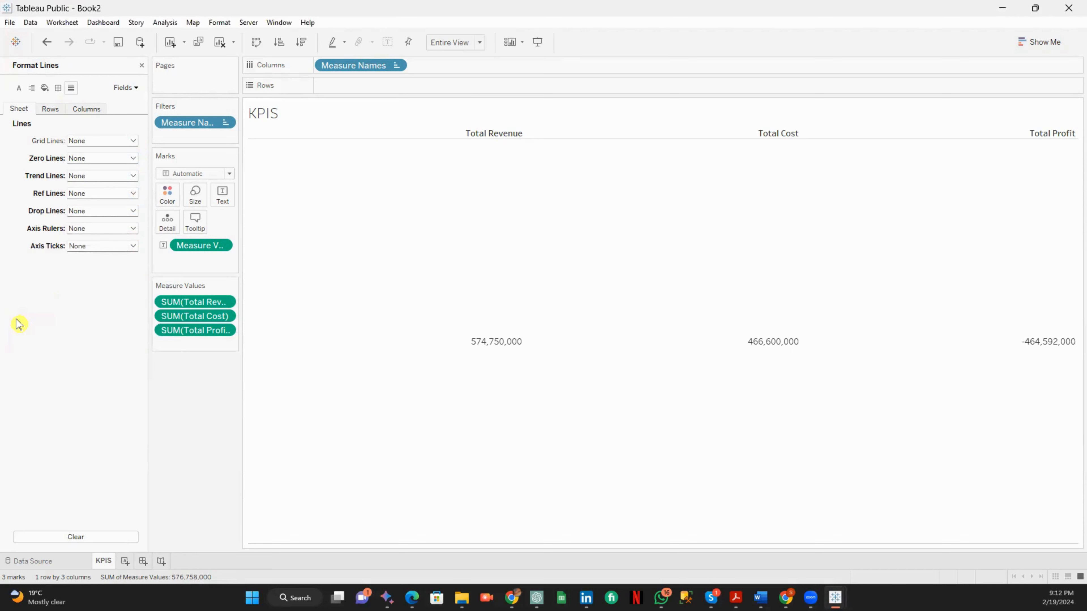
left_click(58, 114)
left_click(87, 115)
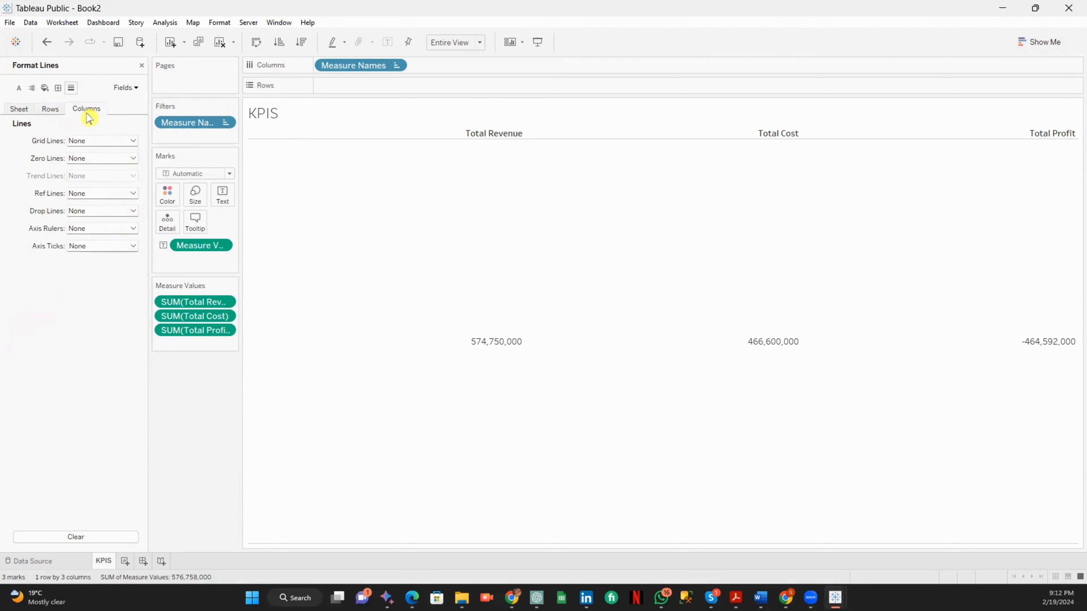
left_click(19, 110)
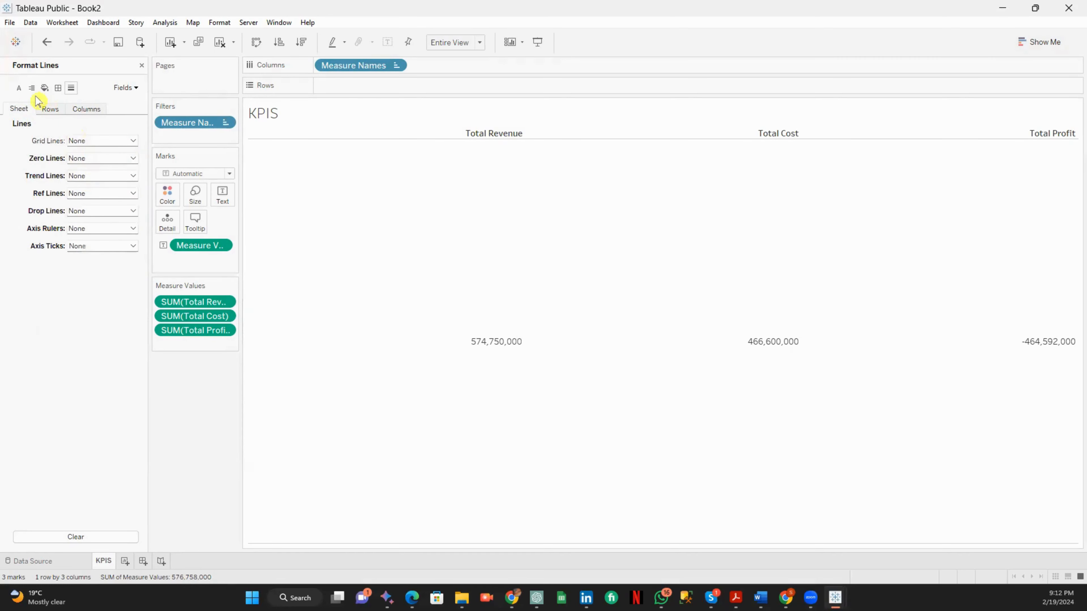
Set the default worksheet font of the KPIS sheet to size 16 in red.
left_click(18, 88)
left_click(133, 141)
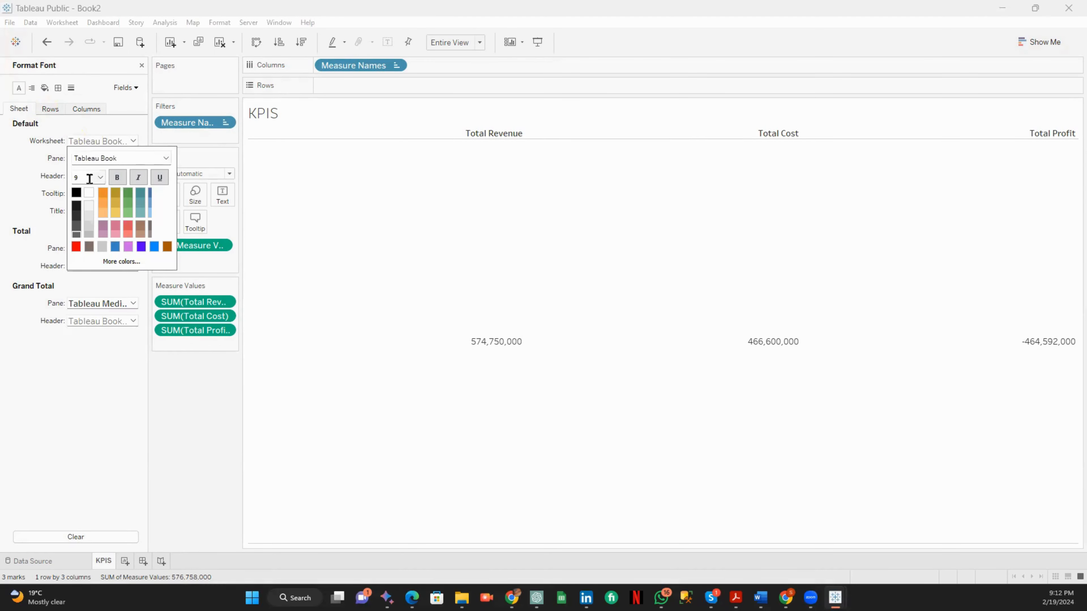
left_click(101, 177)
left_click(87, 239)
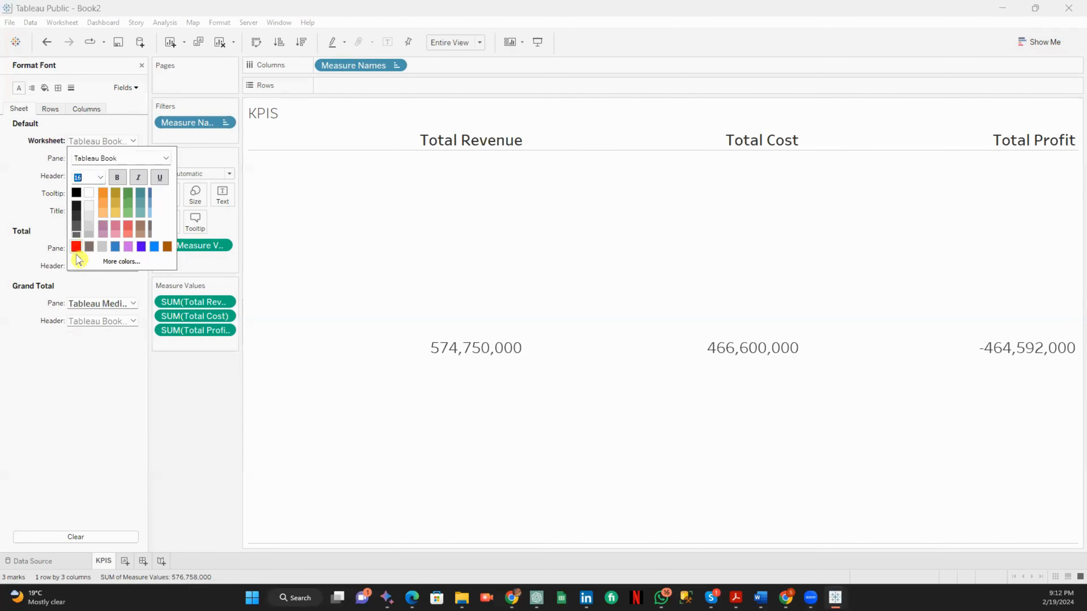
left_click(76, 247)
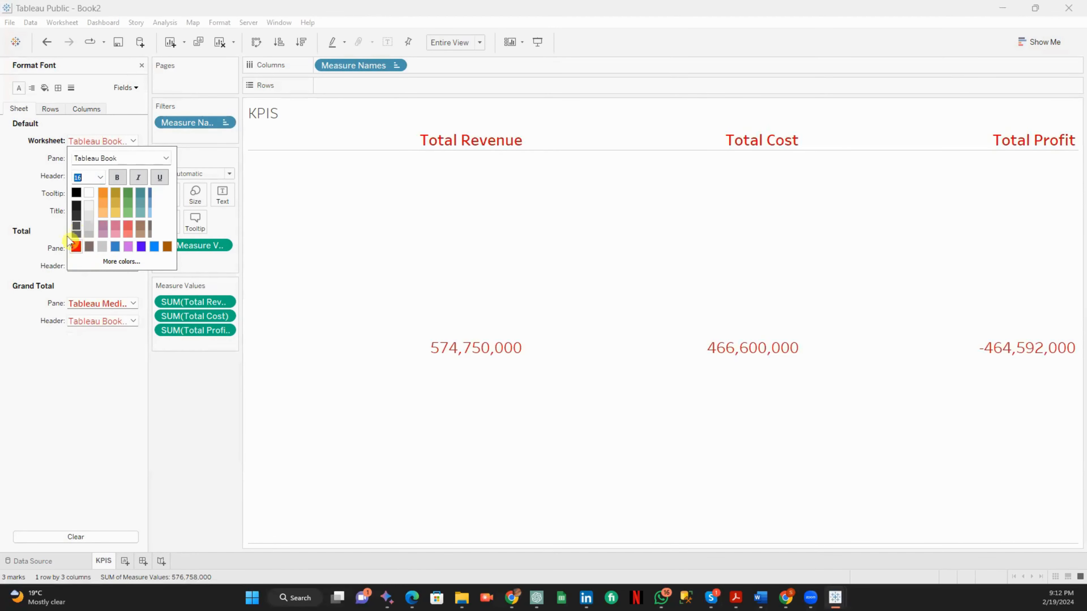
left_click(9, 368)
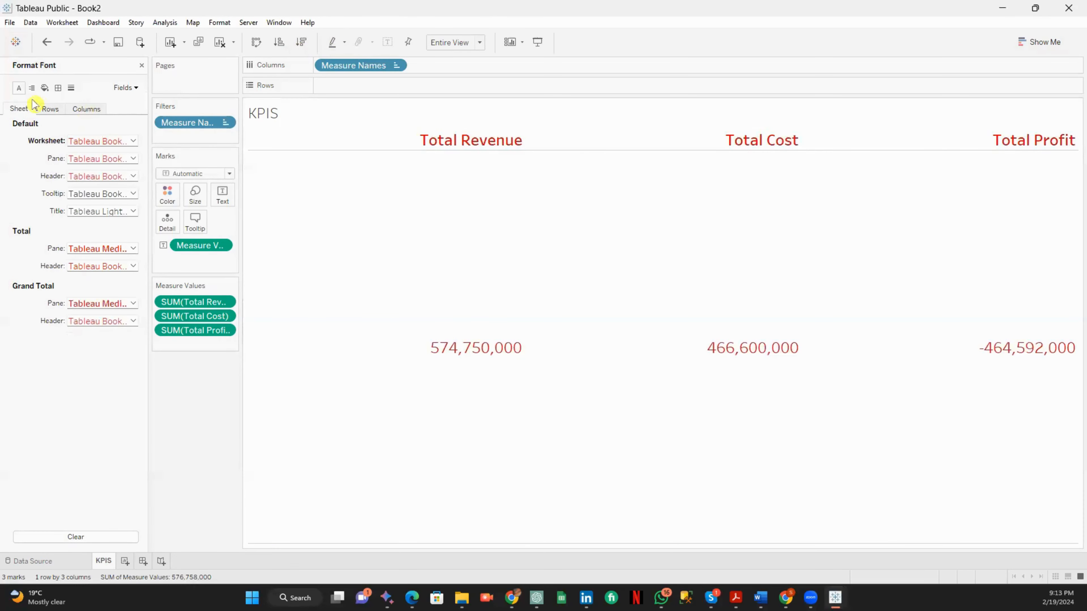
Align the KPIS sheet's default pane text to the middle vertically and the center horizontally.
left_click(31, 89)
left_click(104, 143)
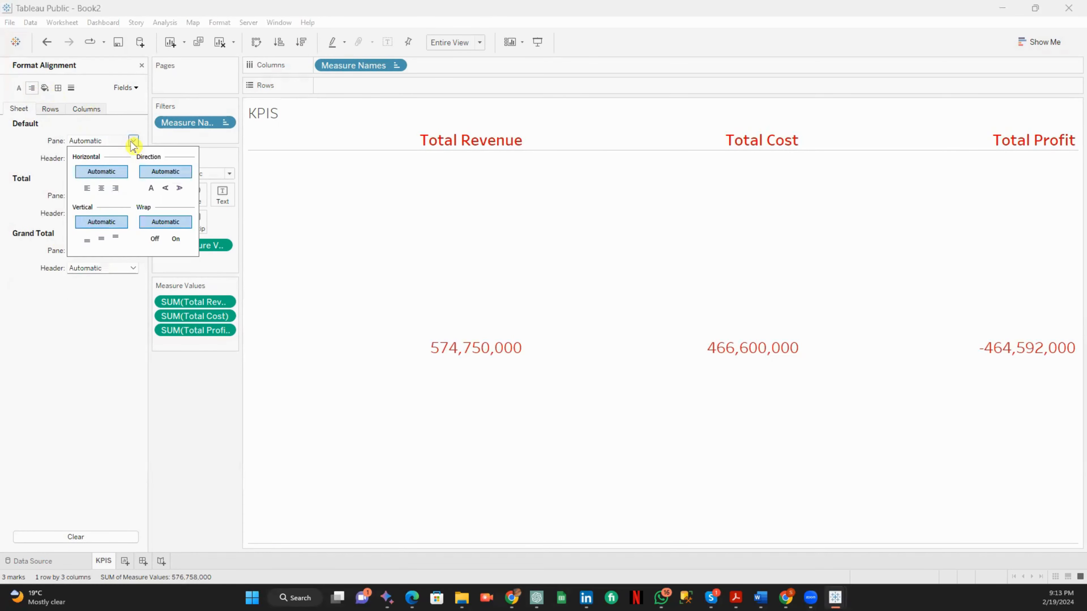
left_click(101, 239)
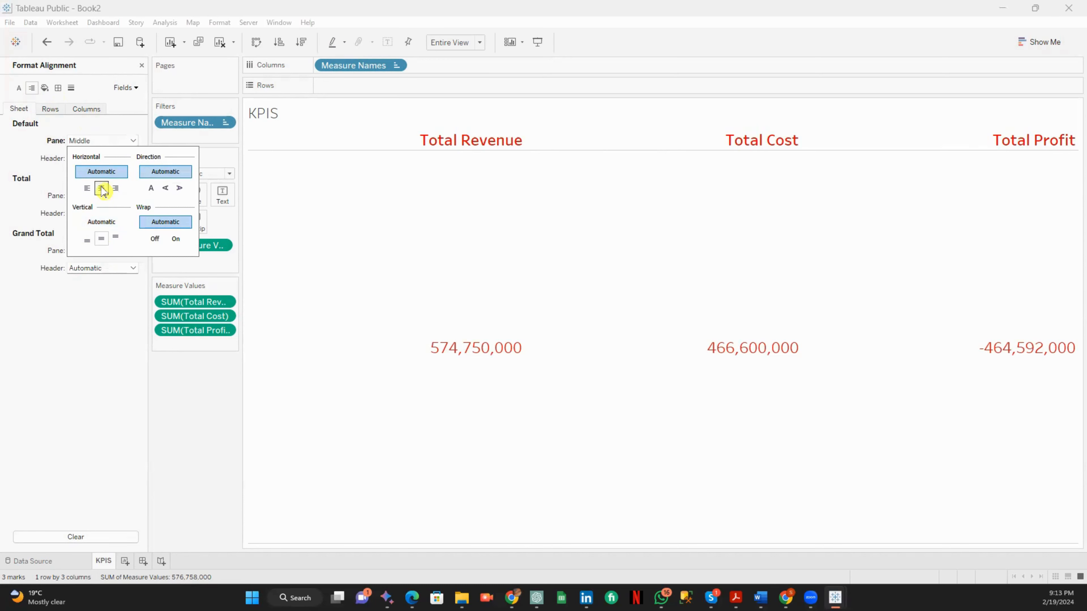
left_click(102, 189)
left_click(66, 340)
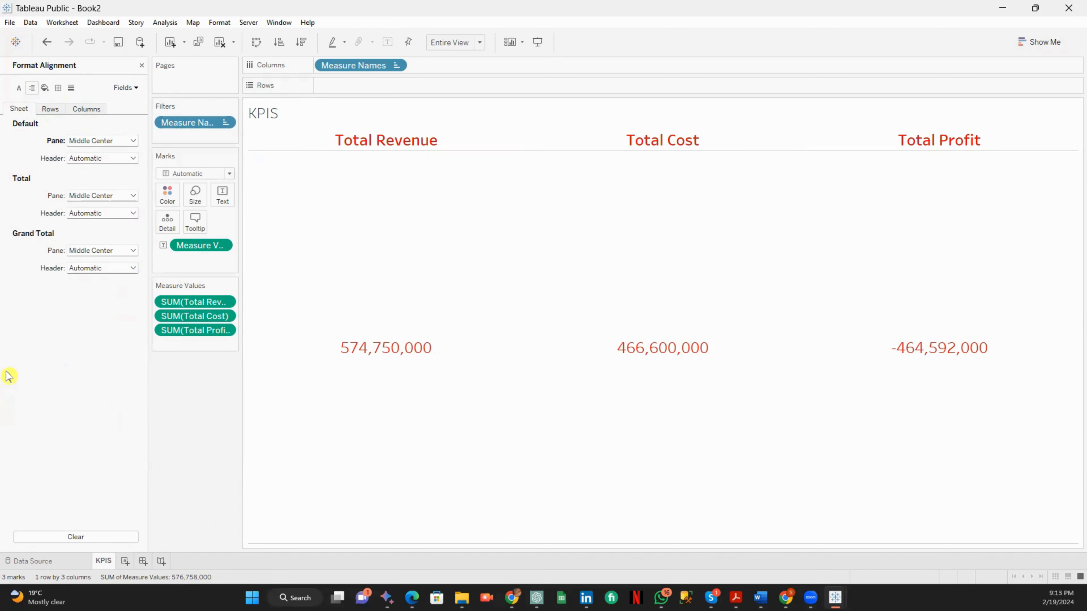
Create a new worksheet and review the Sheet1 columns in the data source preview.
left_click(125, 562)
left_click(66, 563)
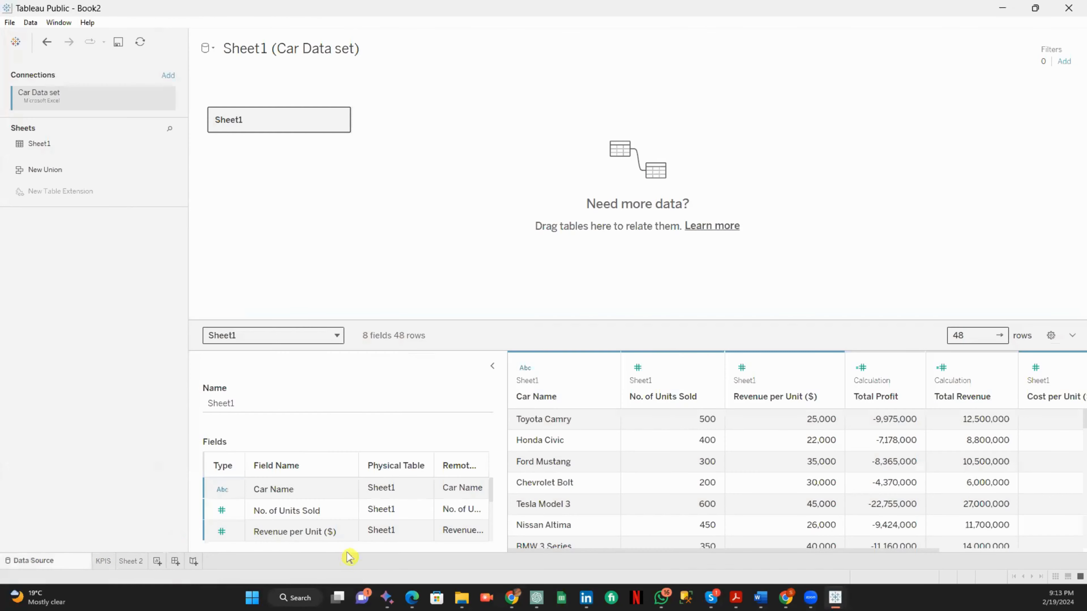
left_click_drag(656, 551, 537, 544)
Place the Car Name field on the columns of Sheet 2 and look over the listed cars.
left_click(136, 561)
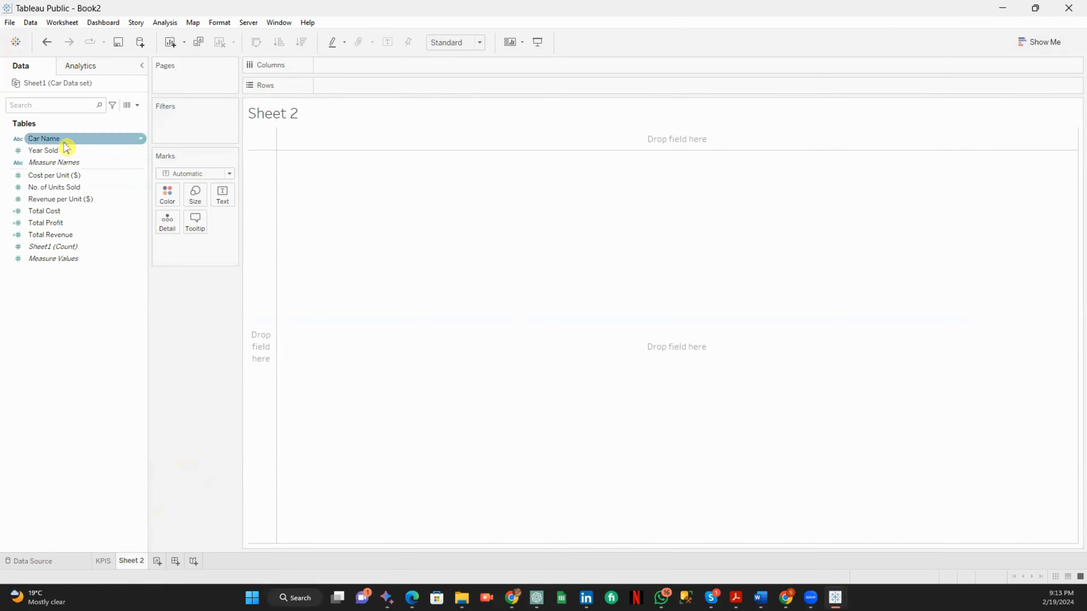
left_click_drag(66, 146, 356, 74)
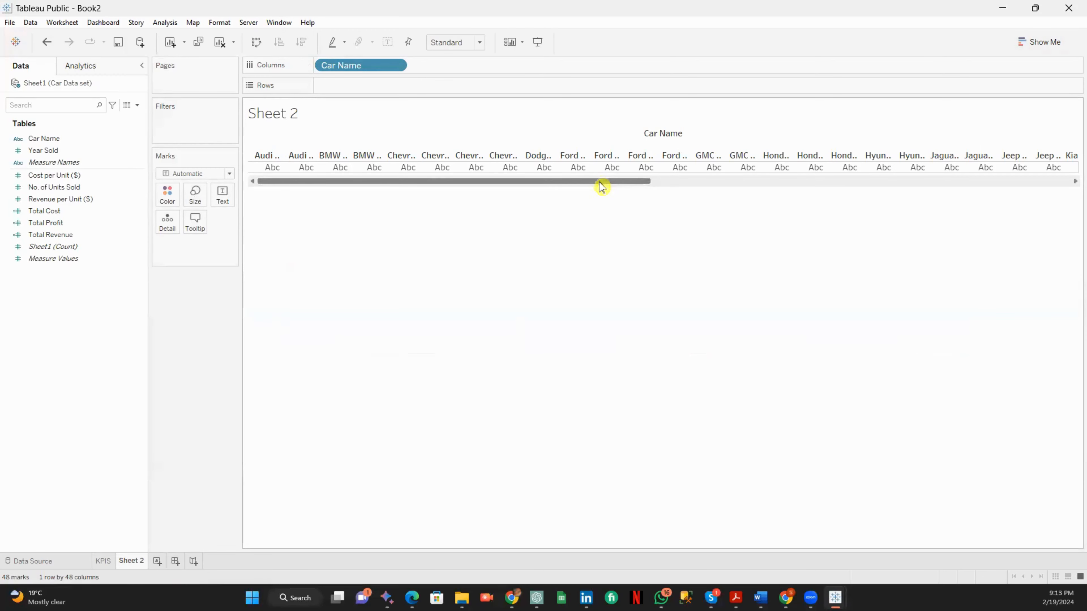
left_click_drag(600, 183, 531, 180)
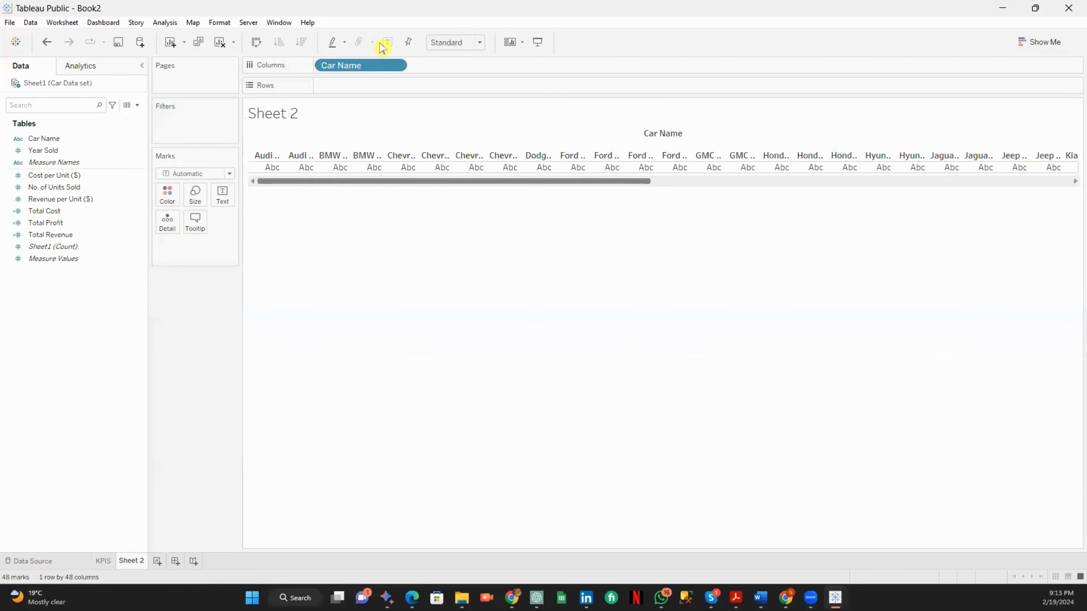
left_click(399, 68)
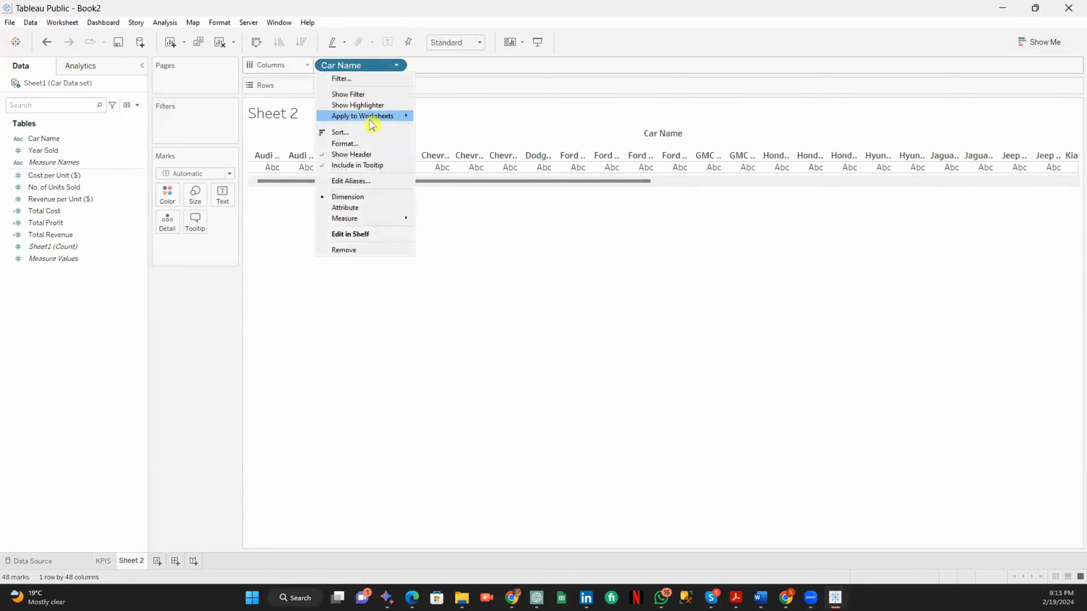
left_click(370, 144)
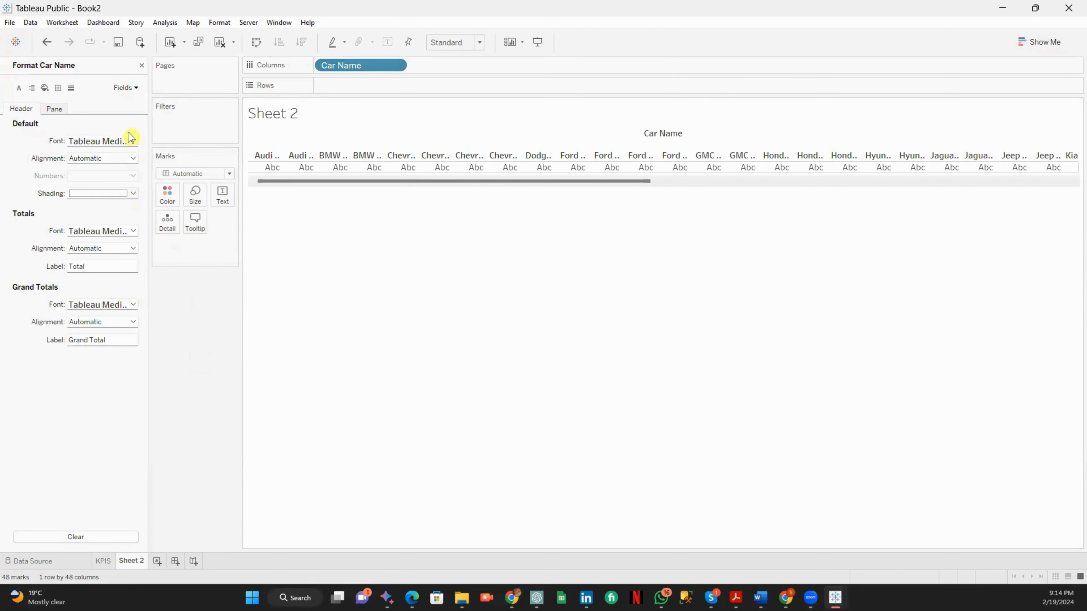
left_click(142, 65)
Add a Car Name filter to Sheet 2 that keeps all cars selected from the list.
left_click_drag(38, 139, 193, 173)
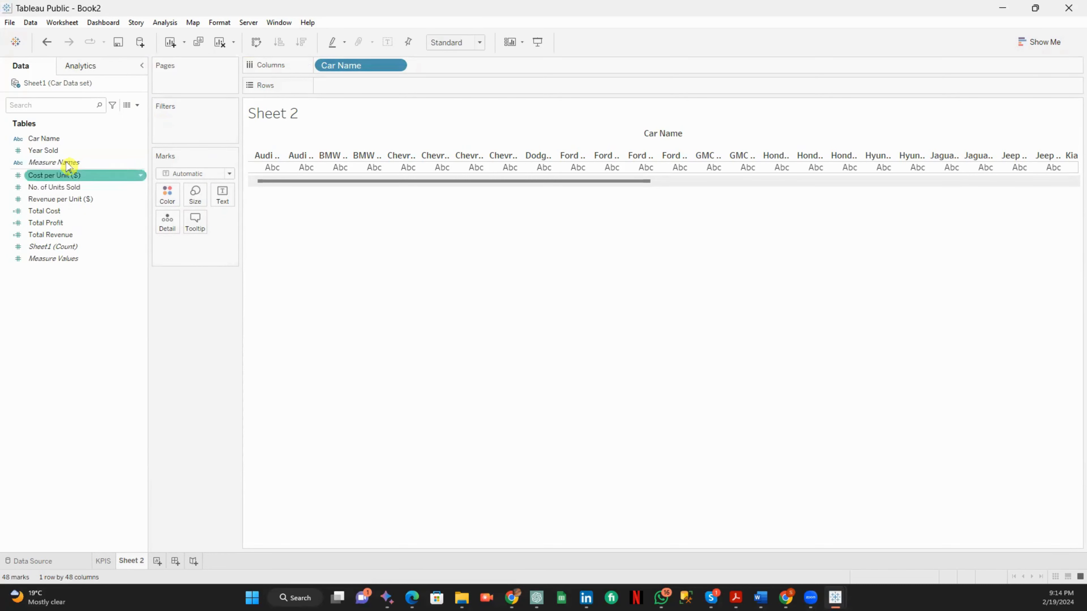
left_click_drag(64, 138, 178, 124)
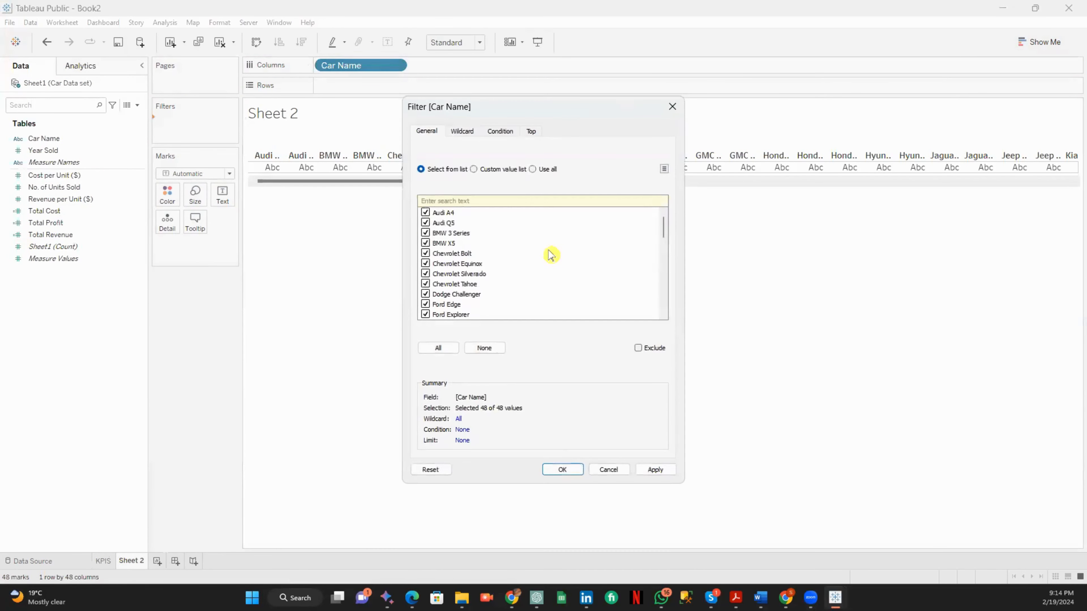
left_click(533, 170)
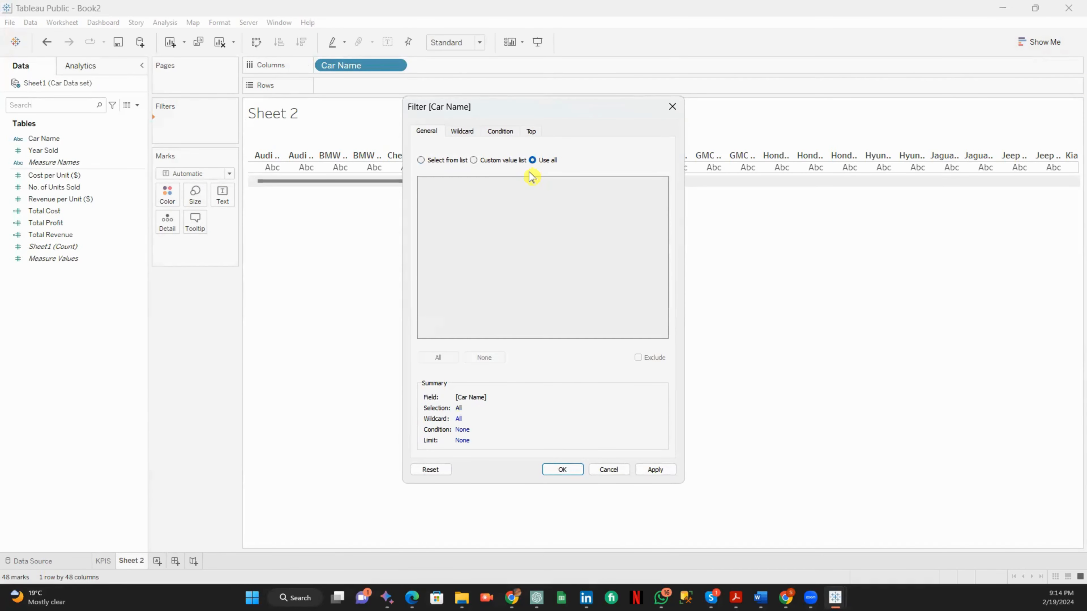
left_click(421, 160)
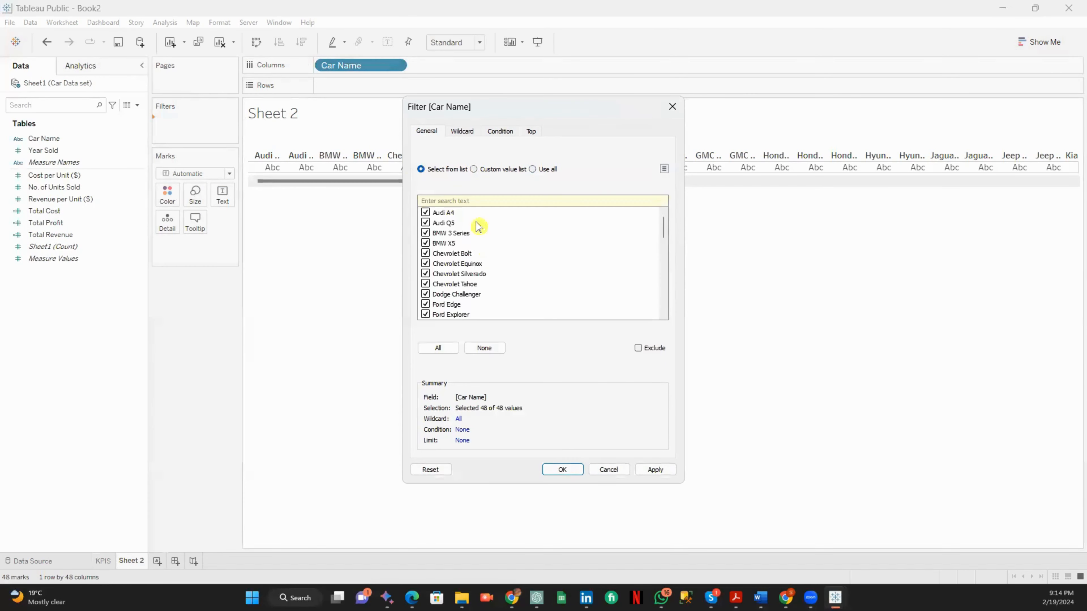
scroll(483, 239, "down", 12)
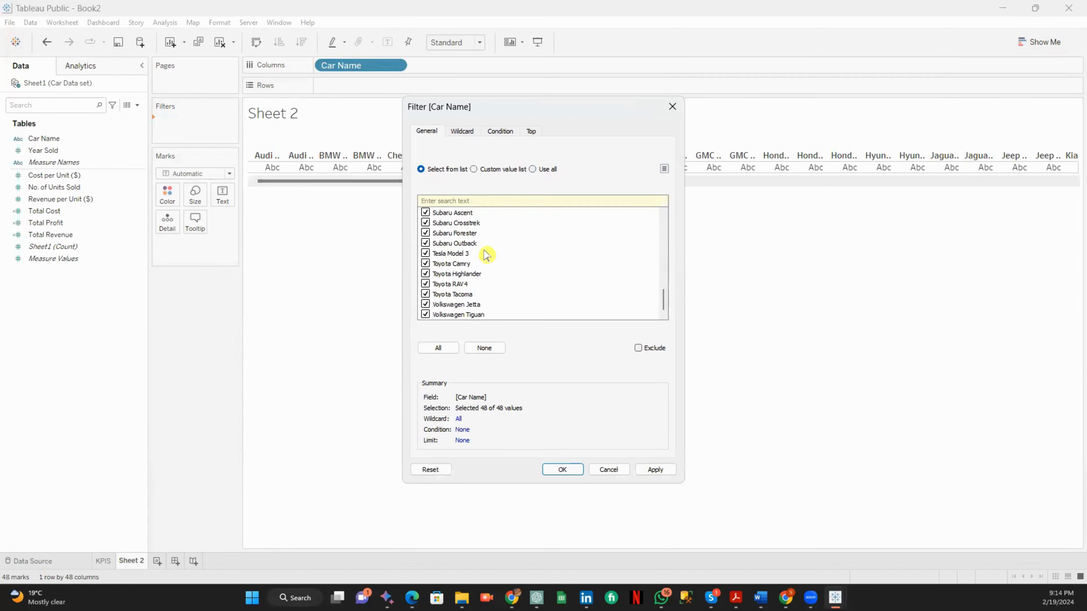
scroll(486, 255, "up", 12)
scroll(489, 258, "down", 12)
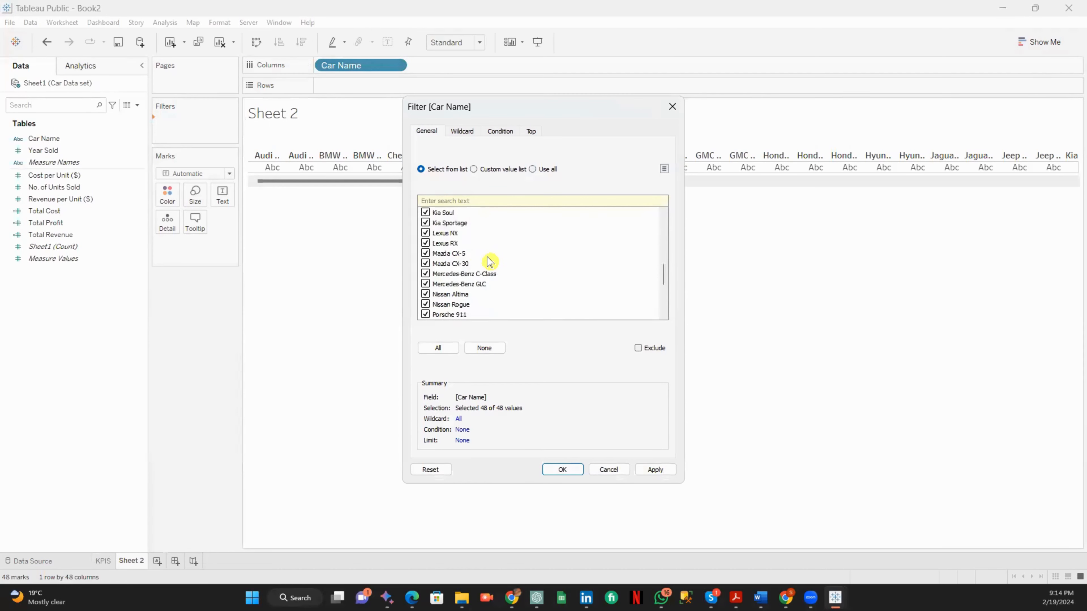
left_click(563, 469)
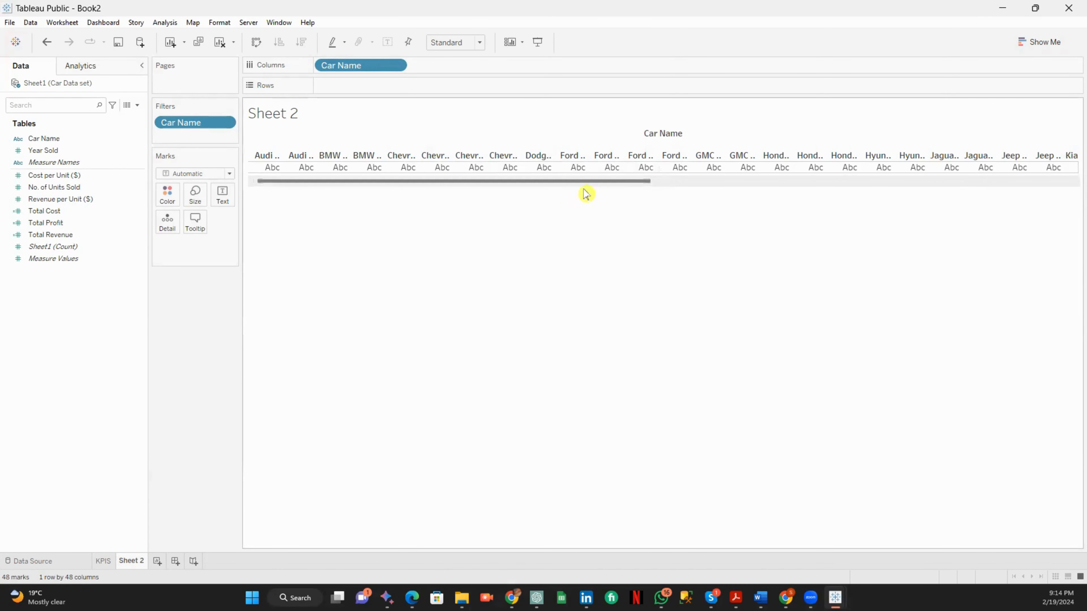
Fit Sheet 2 to Entire View and move the Audi A4 column to just after BMW X5.
left_click_drag(598, 185, 601, 213)
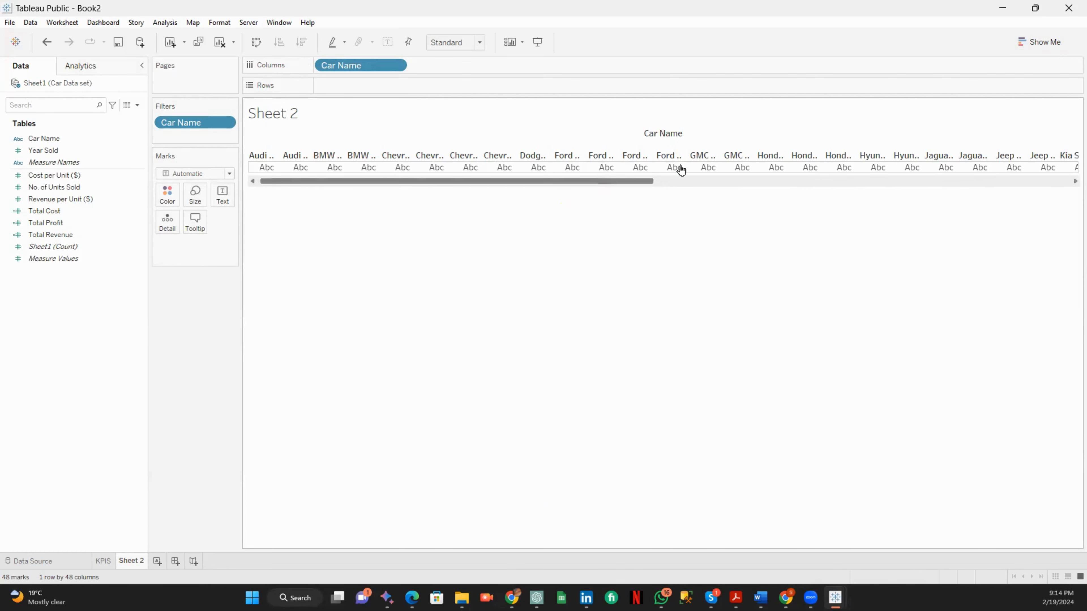
left_click(479, 42)
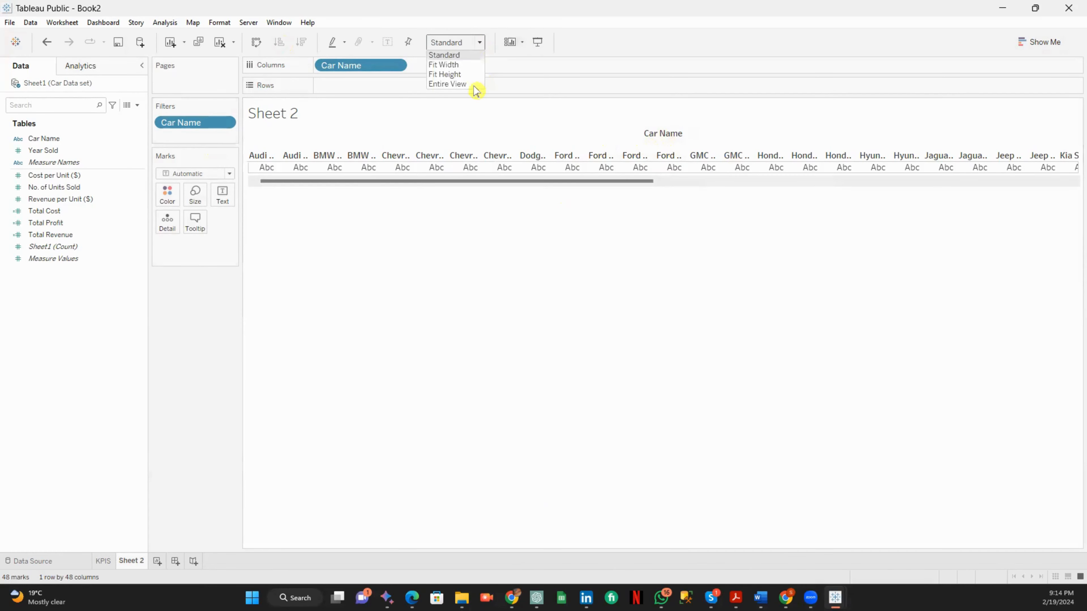
left_click(473, 86)
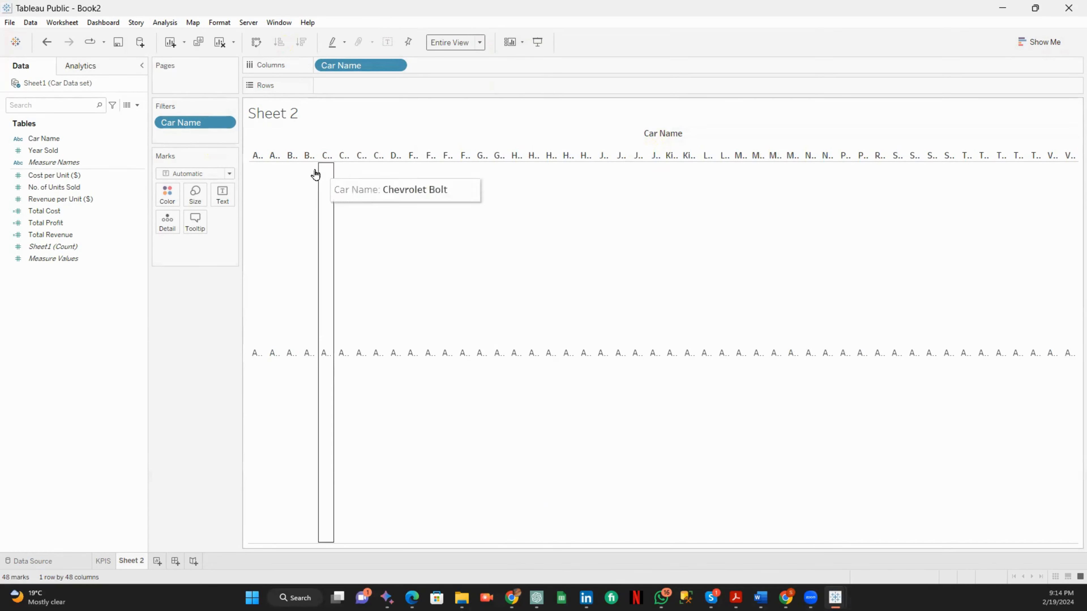
left_click(262, 154)
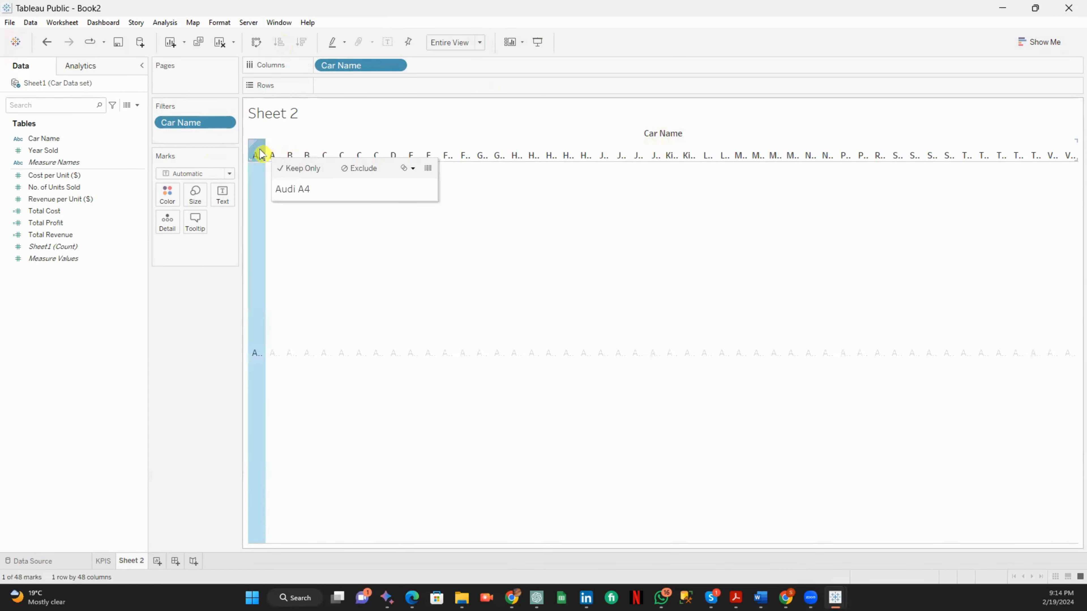
left_click_drag(269, 154, 309, 154)
Move the Car Name field from columns to rows and set the sheet's fit to Standard.
left_click_drag(377, 66, 377, 87)
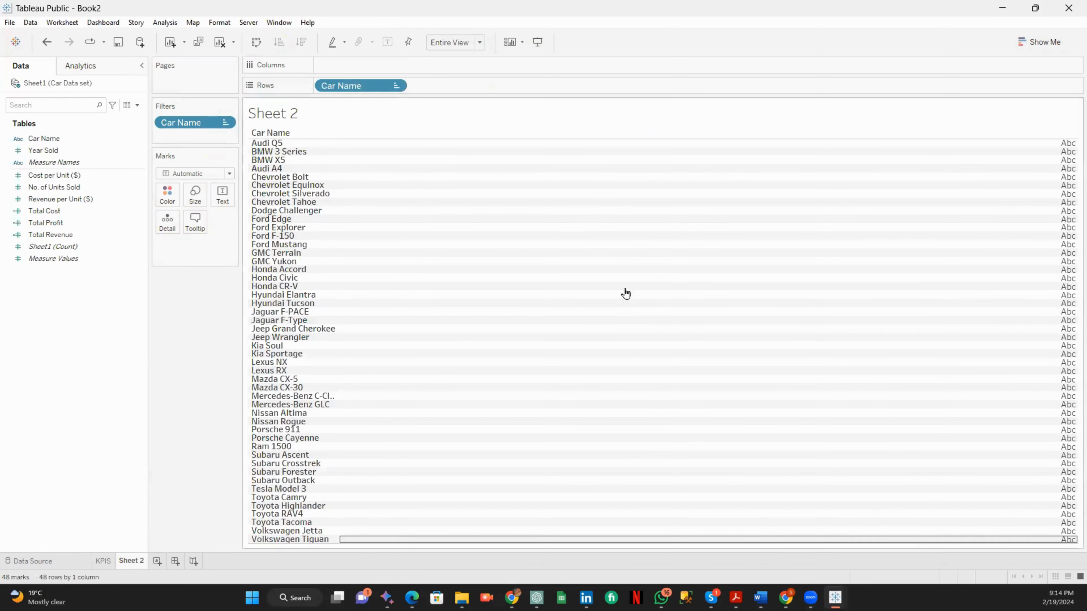
left_click(479, 43)
left_click(471, 54)
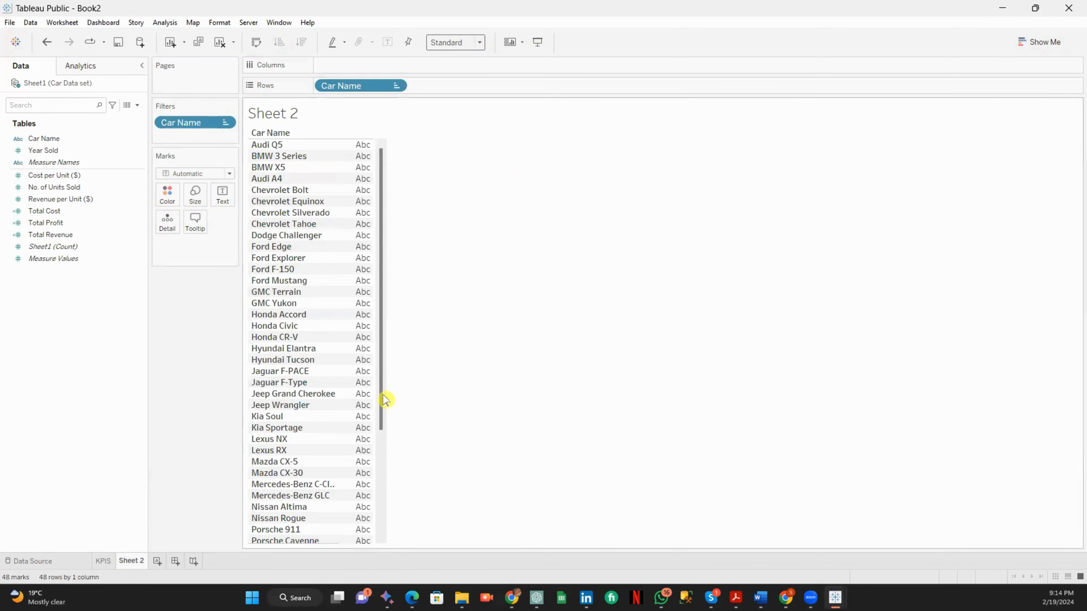
left_click_drag(381, 402, 388, 516)
scroll(397, 492, "up", 5)
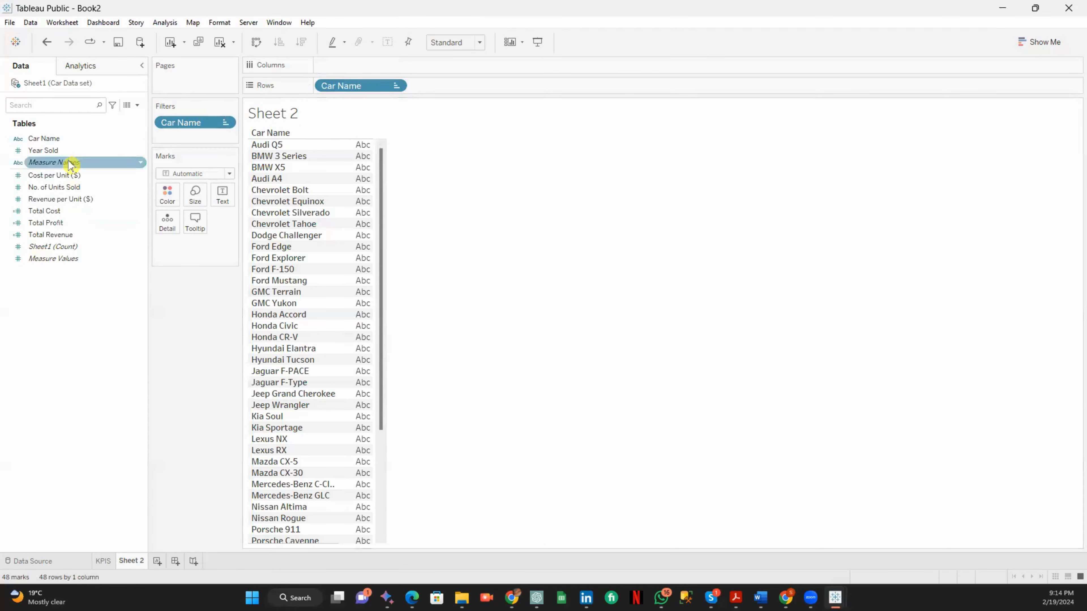
Color the marks by Car Name and rename the worksheet as Car Name.
left_click_drag(64, 138, 166, 201)
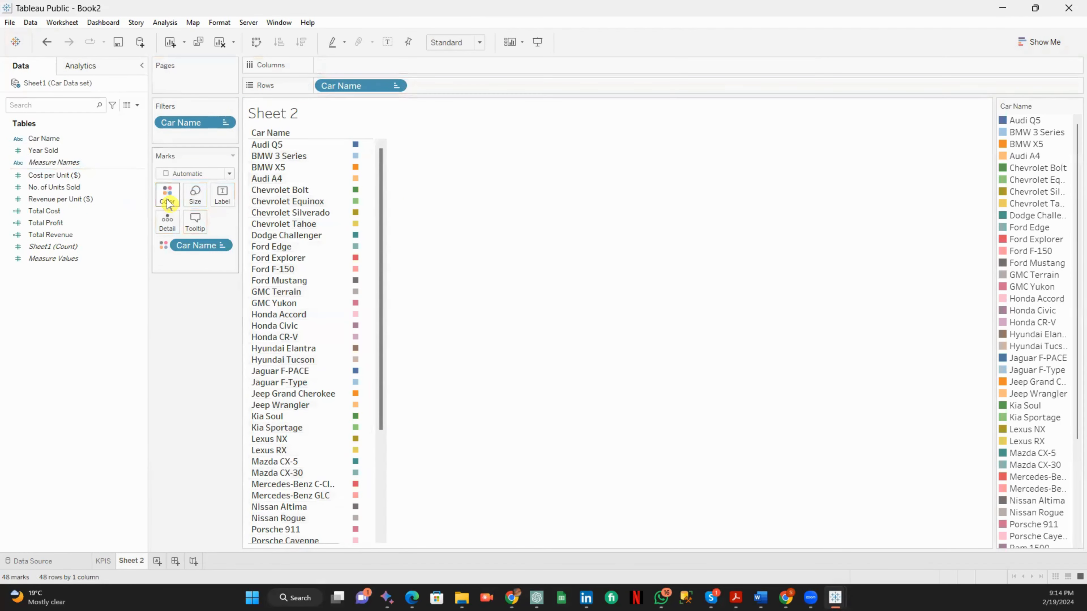
left_click_drag(380, 248, 398, 233)
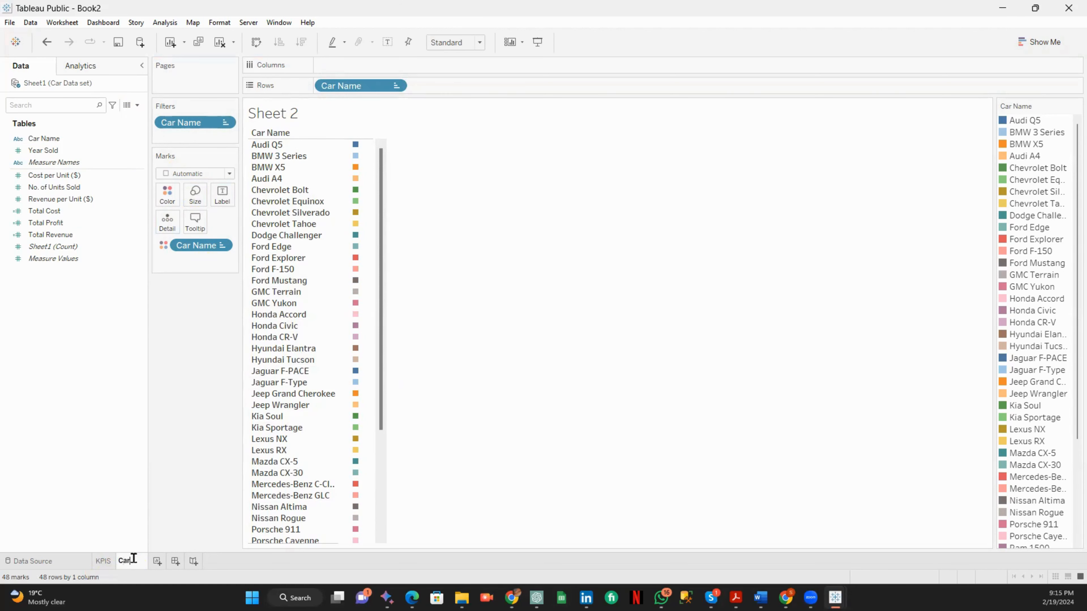
left_click(134, 558)
type("Car Name")
key("Return")
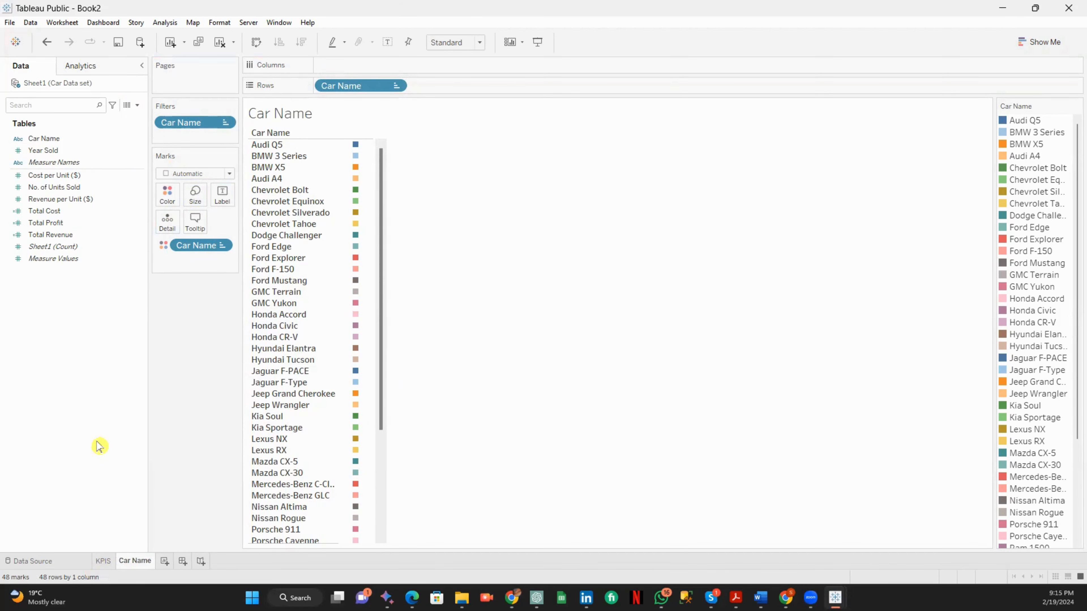
left_click_drag(381, 235, 371, 214)
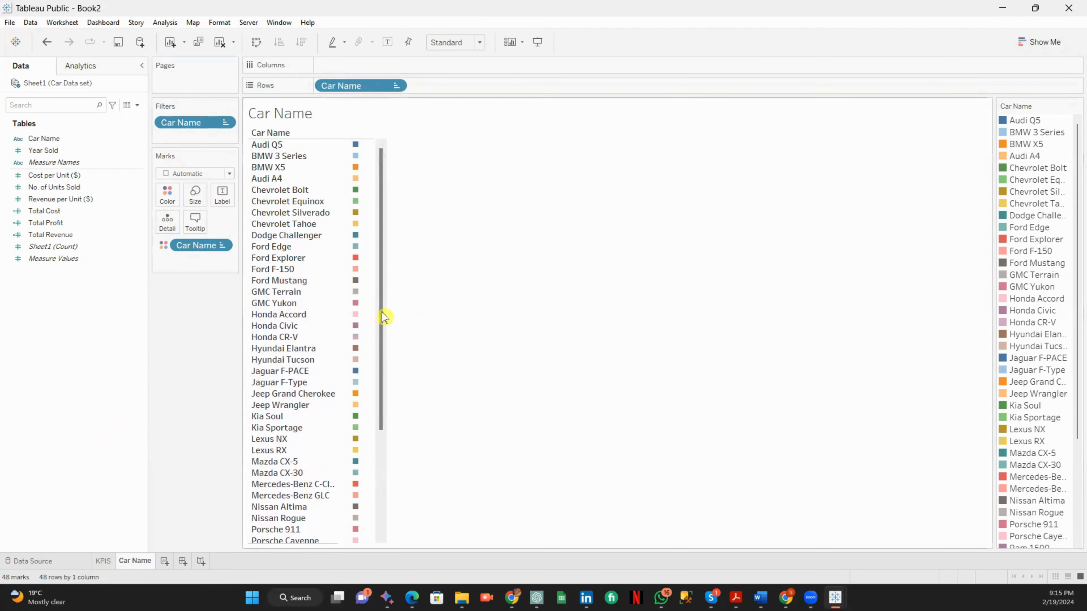
left_click_drag(383, 316, 383, 235)
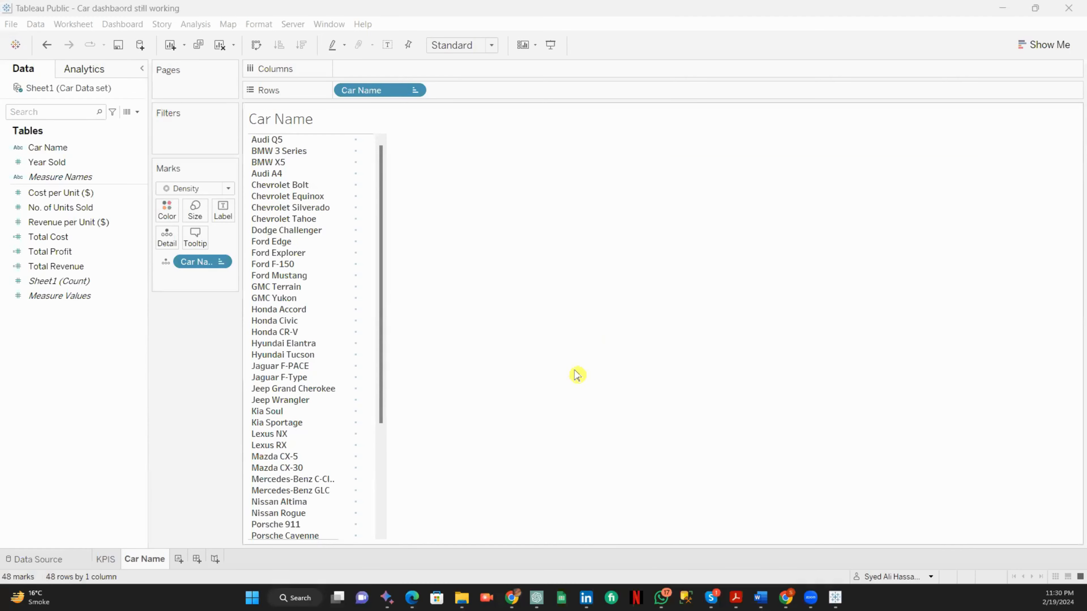
Add another new worksheet and review the Sheet1 revenue, profit and cost columns in the data source.
left_click(179, 559)
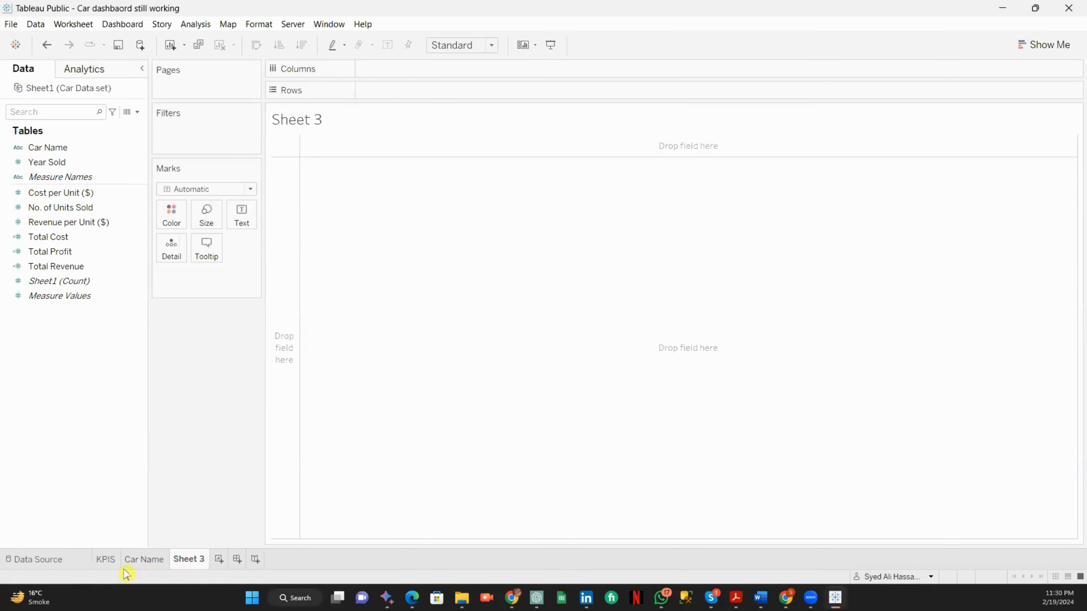
left_click(65, 563)
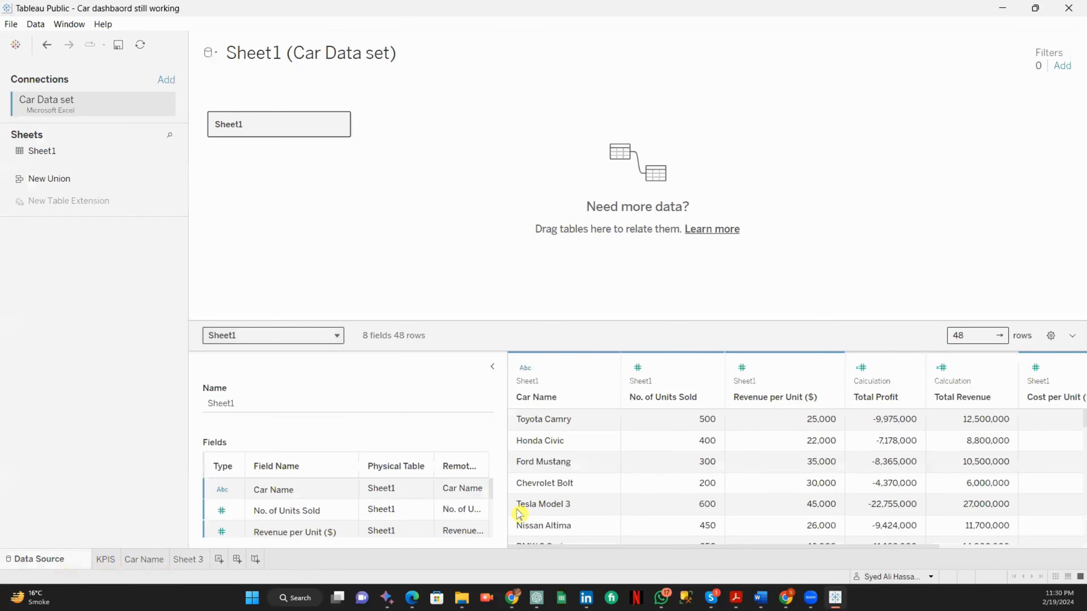
left_click_drag(684, 547, 796, 507)
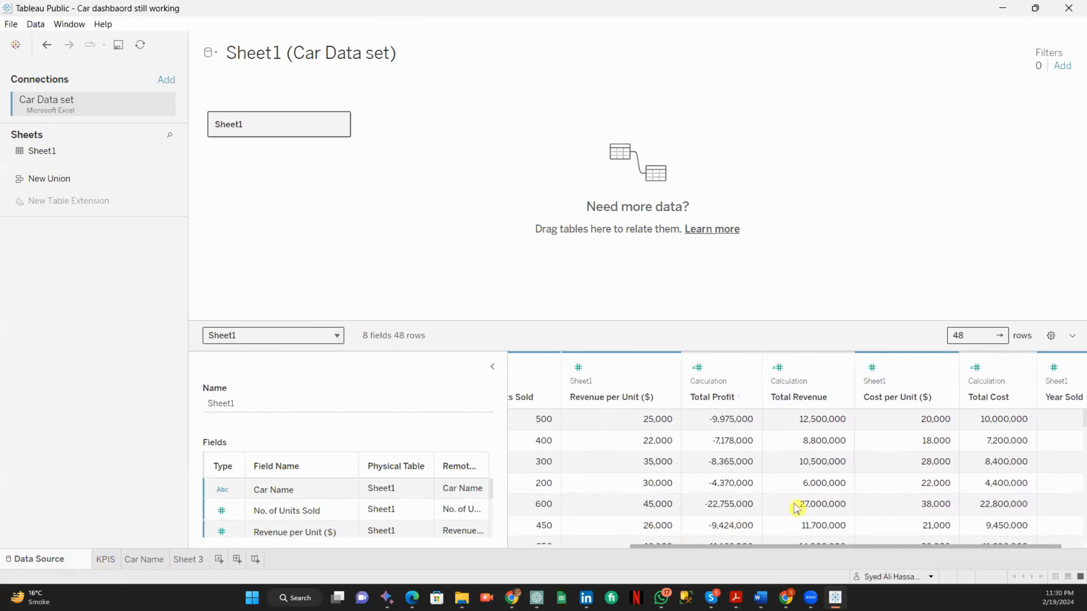
left_click_drag(813, 549, 621, 539)
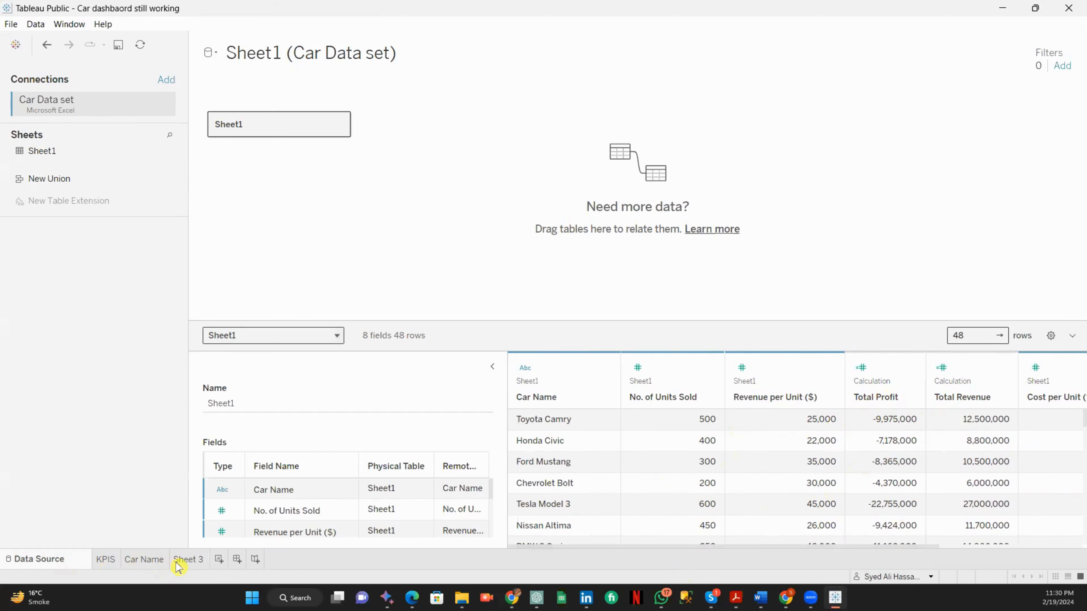
On Sheet 3, chart Total Revenue as columns against Car Name as rows, sorted in descending order.
left_click(189, 561)
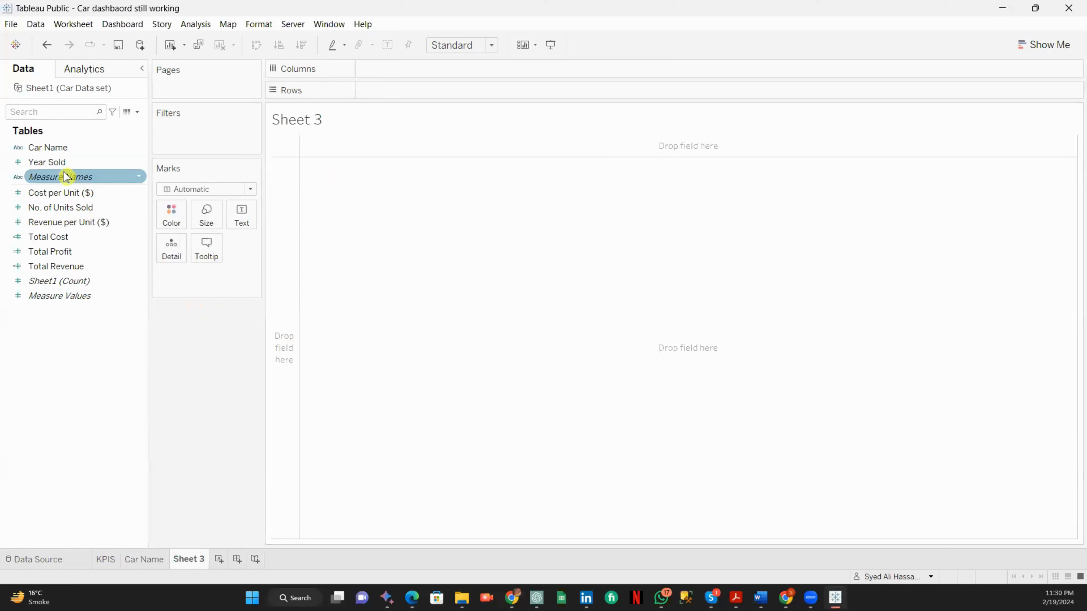
left_click_drag(65, 149, 402, 91)
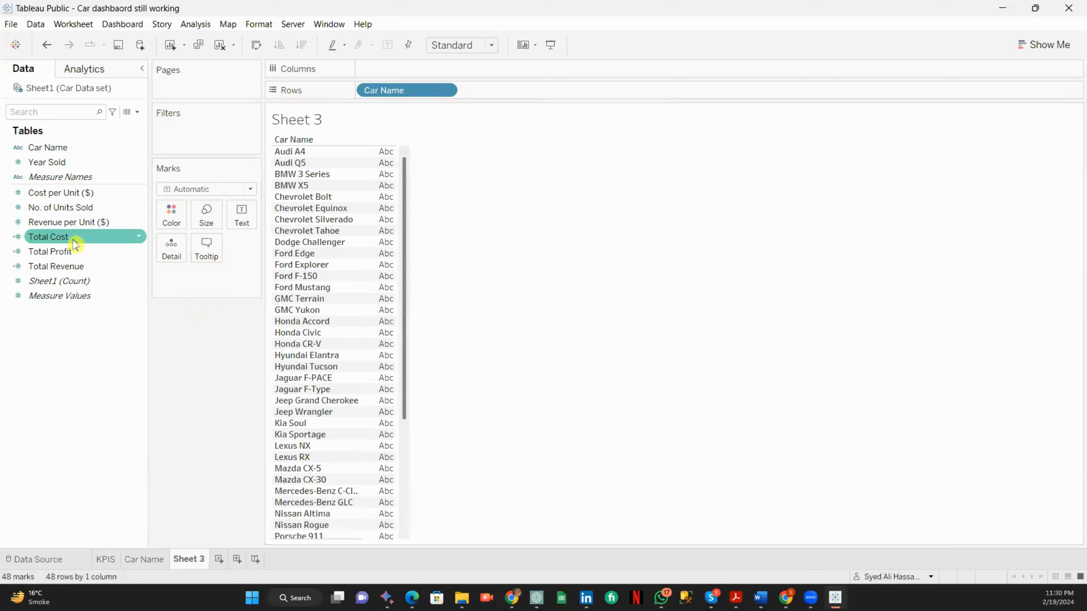
left_click_drag(82, 267, 402, 69)
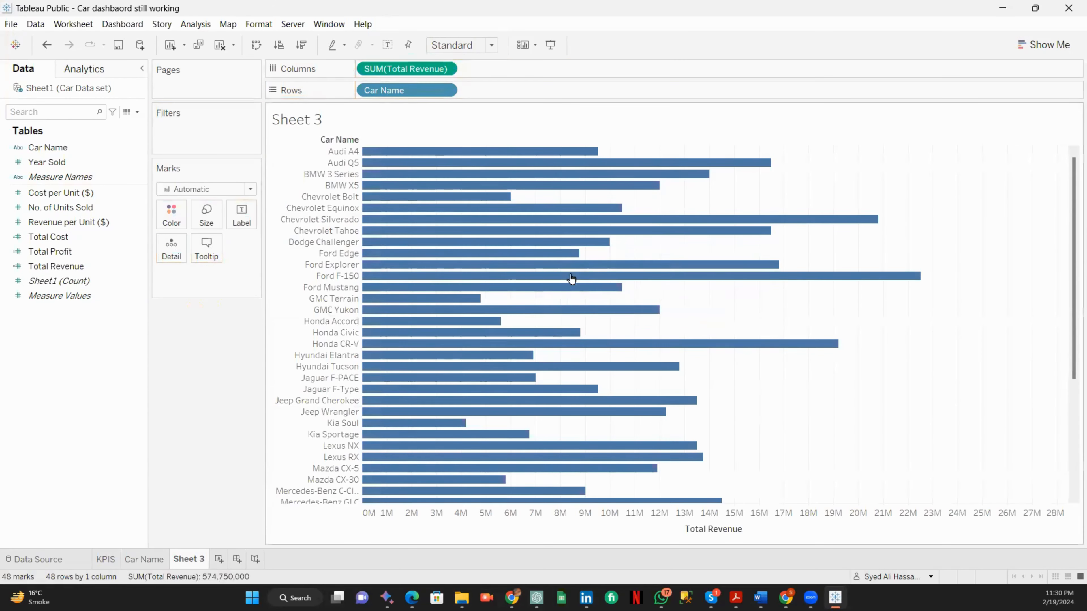
left_click(302, 45)
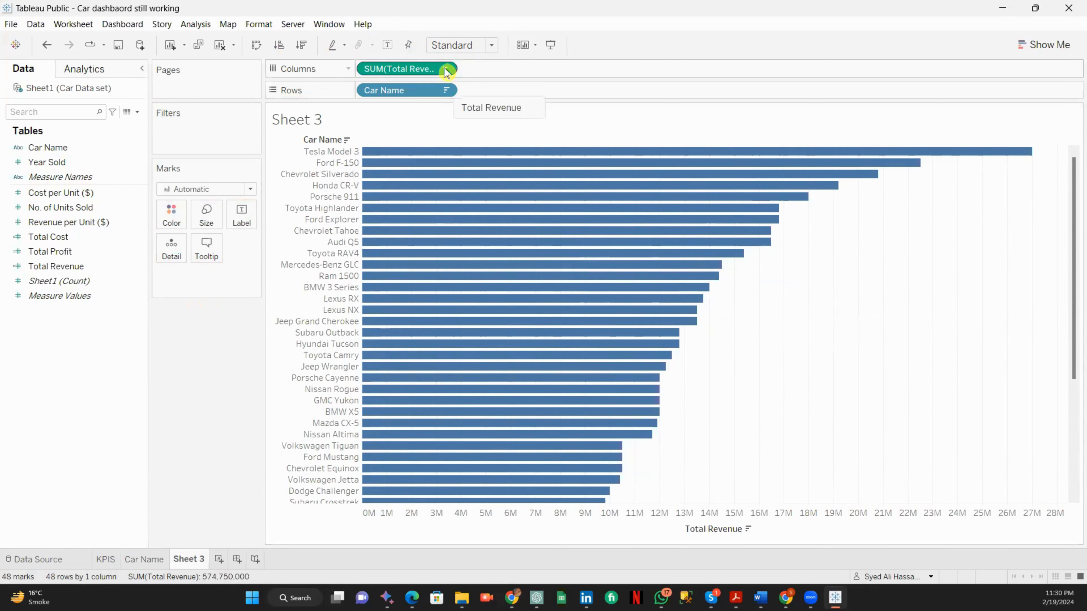
Show the Car Name filter on Sheet 3 and limit it to the top 10 cars by sum of Total Revenue.
left_click(446, 91)
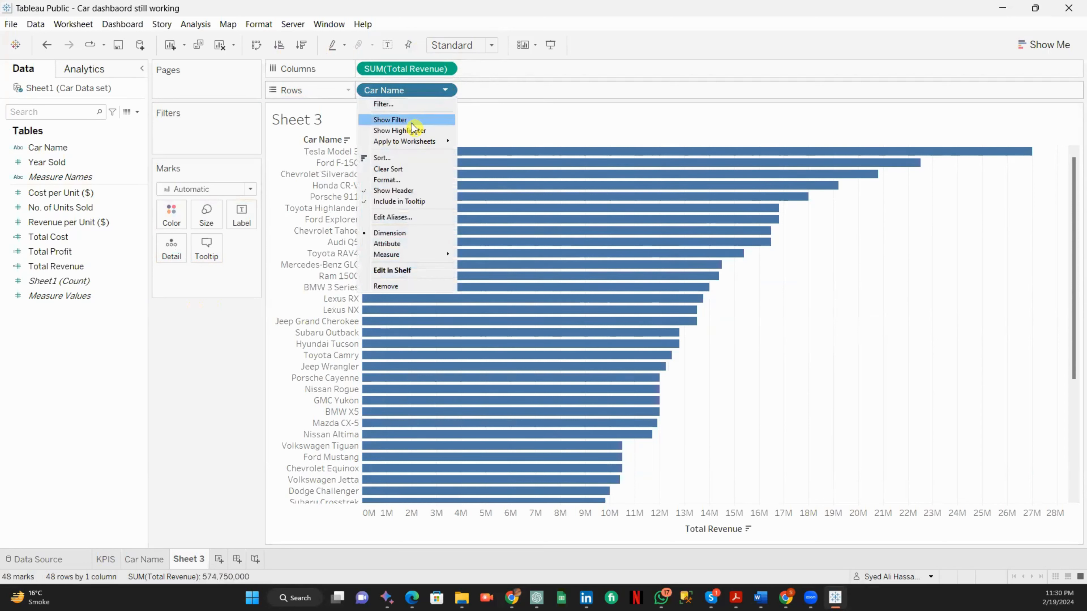
left_click(389, 120)
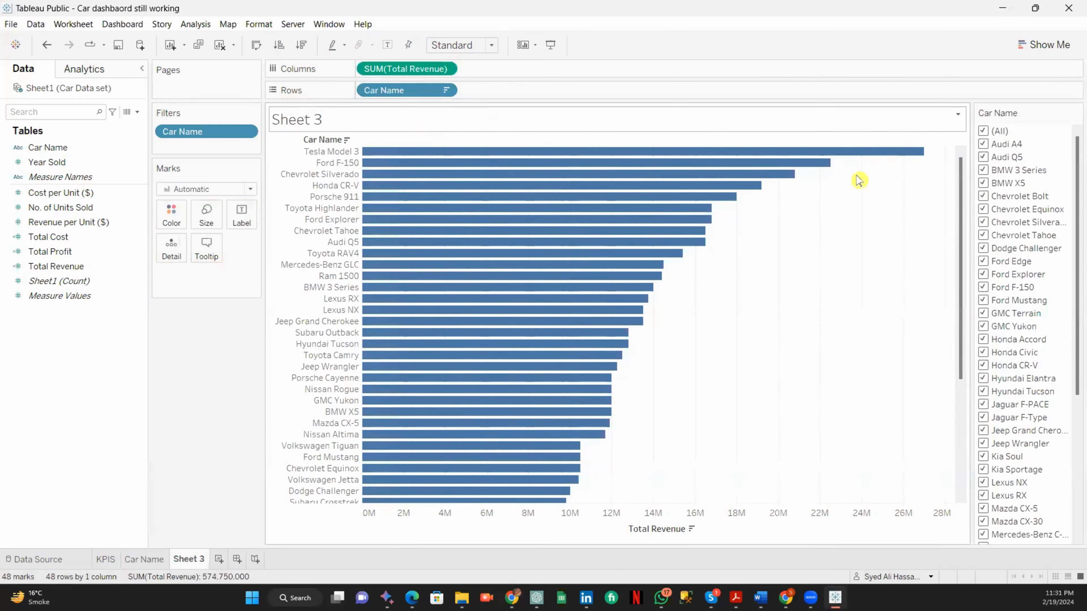
left_click(445, 90)
mouse_move(420, 141)
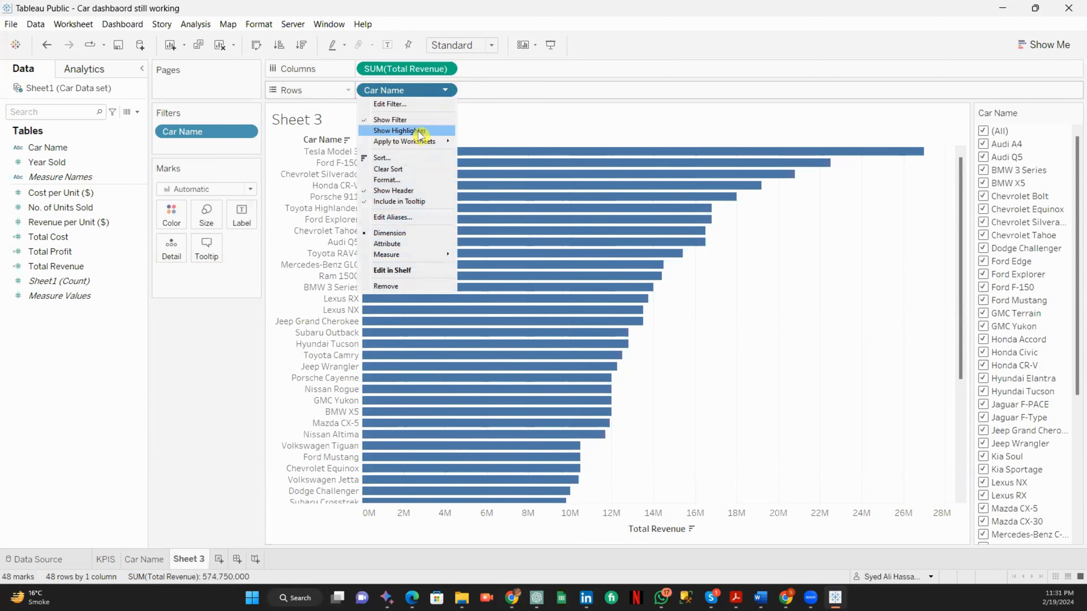
left_click(419, 108)
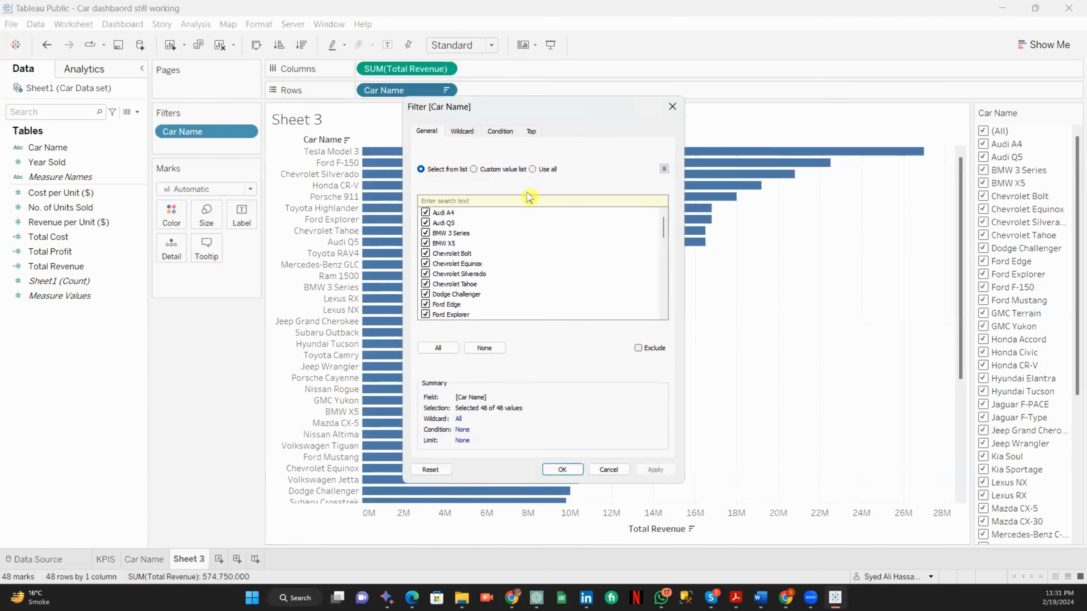
left_click(531, 132)
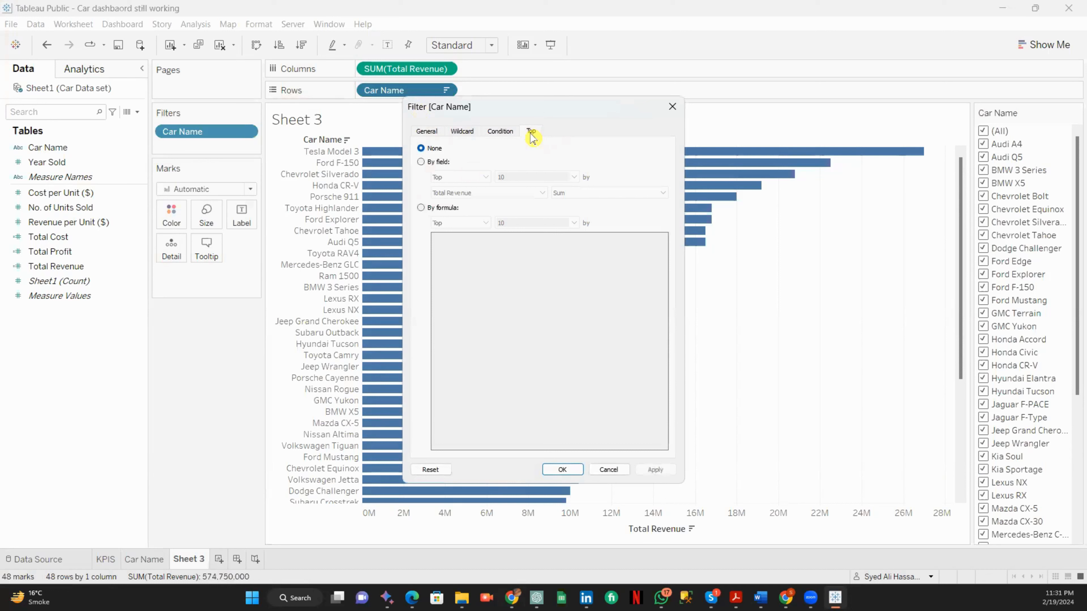
left_click(421, 162)
left_click(574, 176)
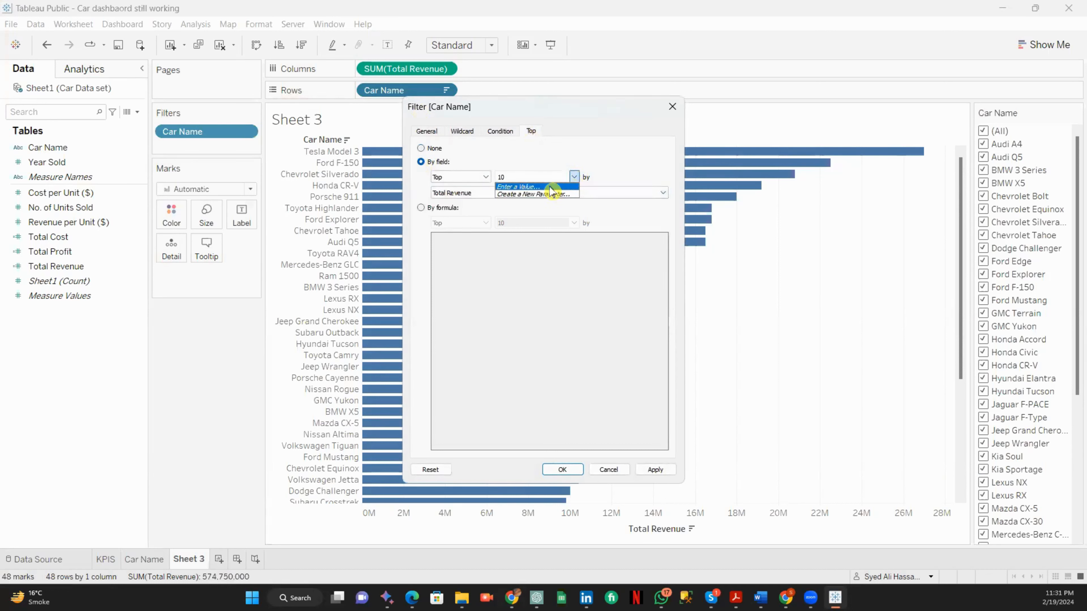
left_click(551, 176)
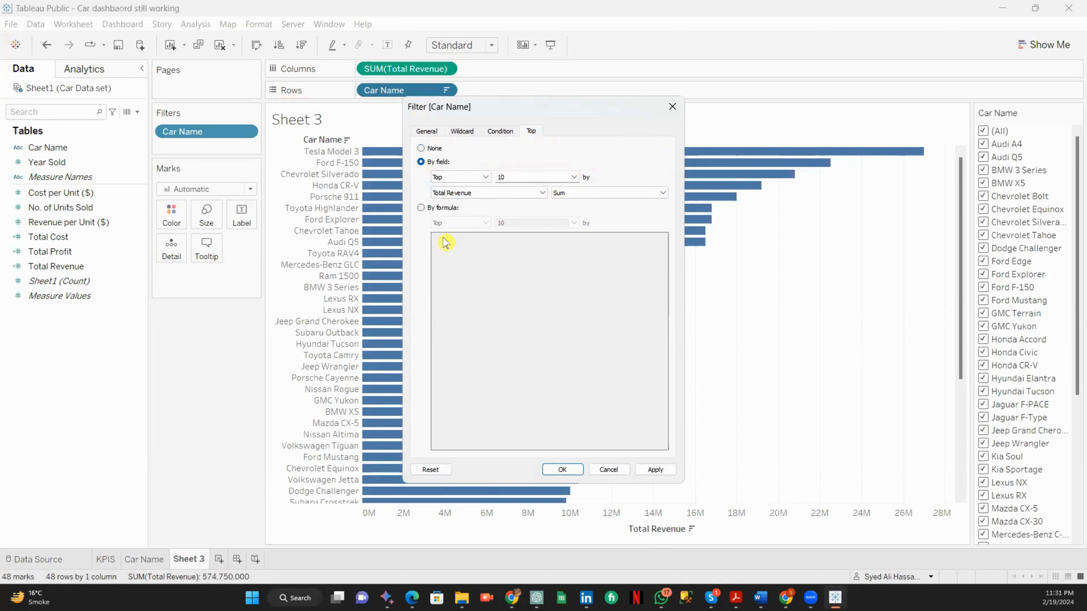
left_click(654, 469)
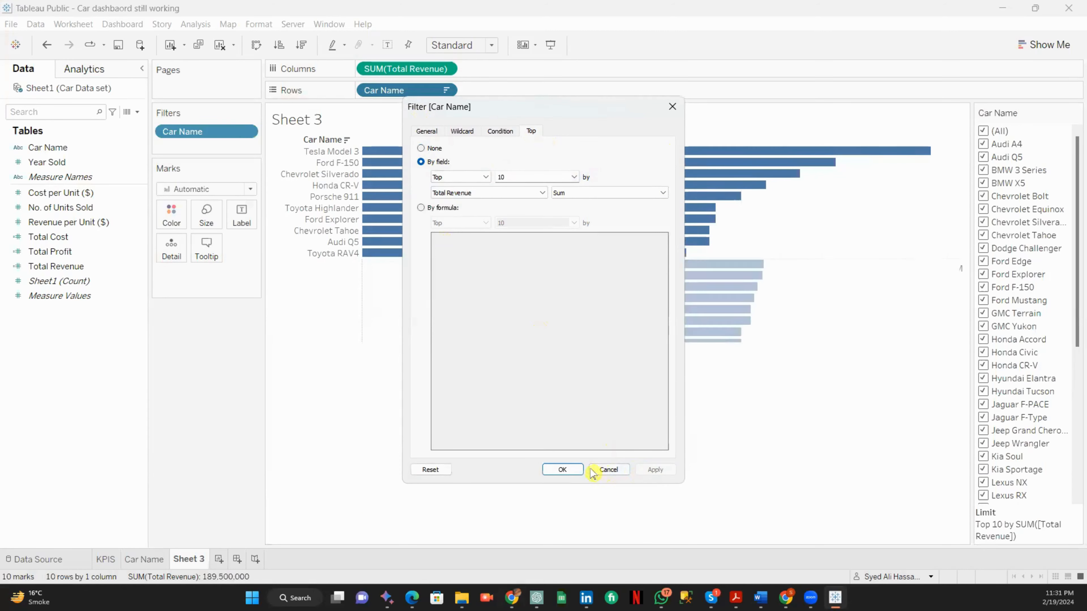
Apply the top 10 filter, fit the chart to Entire View, and rename the worksheet as Top ten Revenue Cars.
left_click(569, 469)
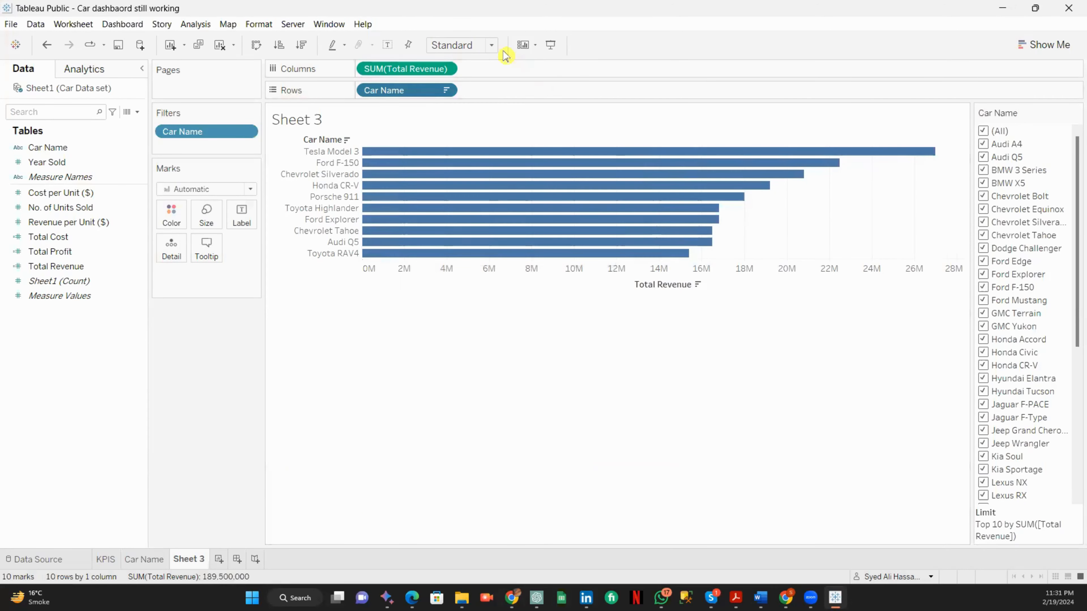
left_click(492, 45)
left_click(486, 97)
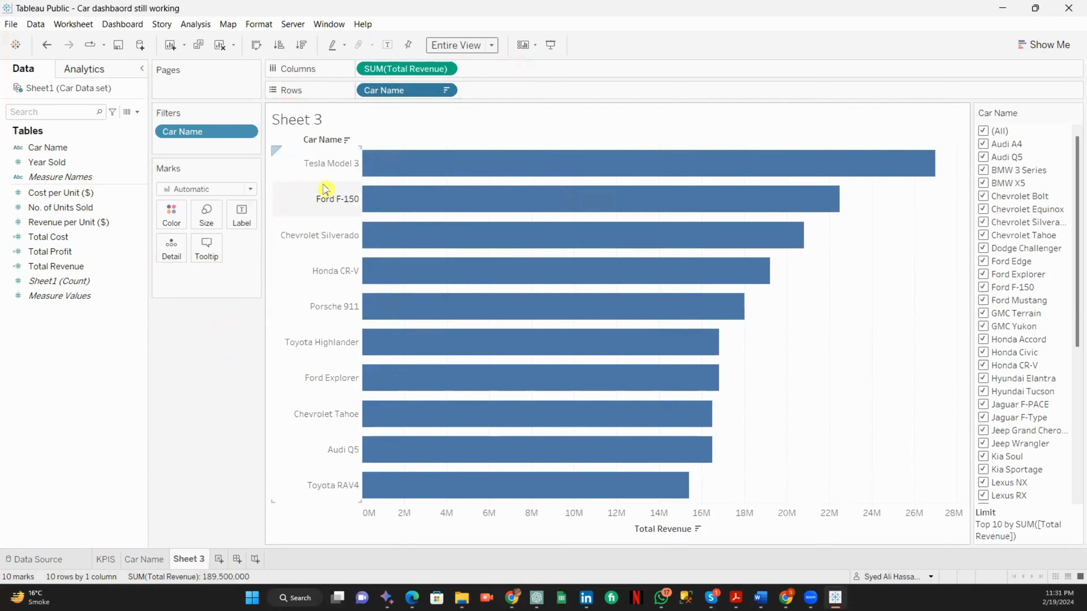
mouse_move(338, 176)
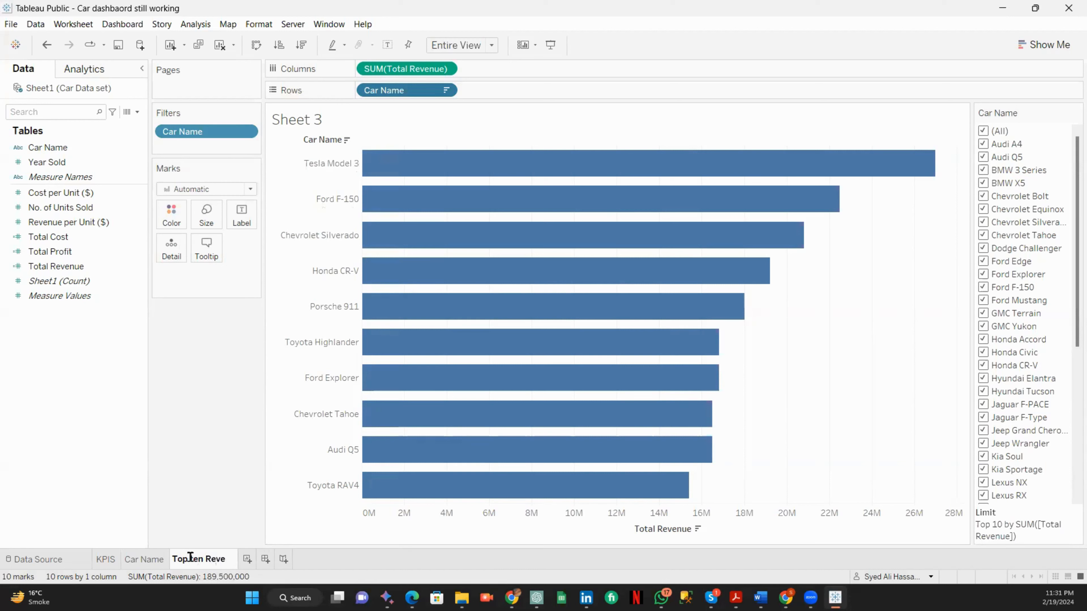
type("ue Cars")
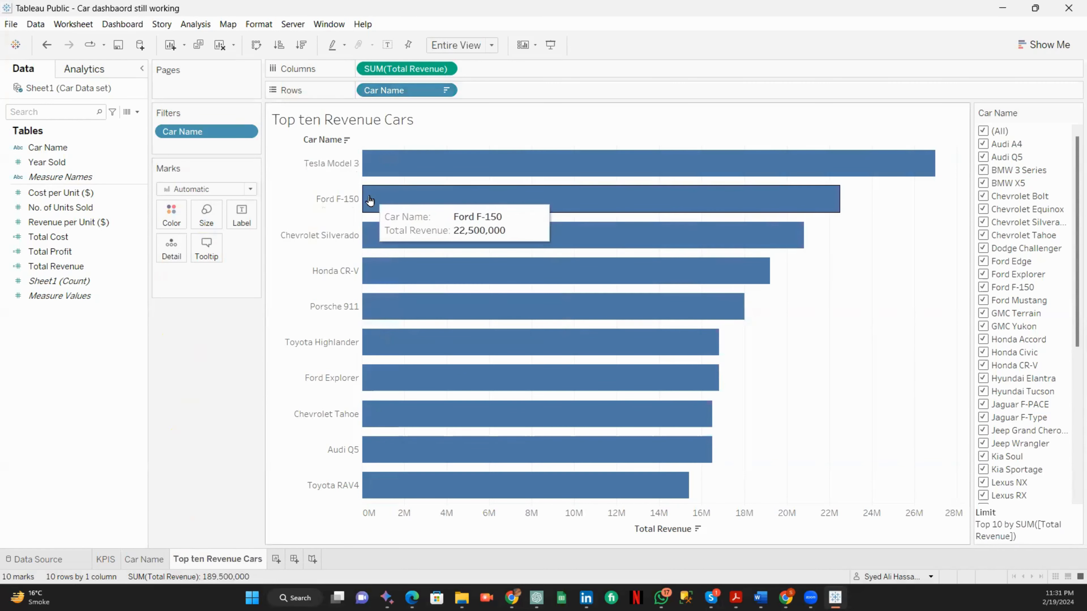
Remove the column grid lines and zero lines from the chart by setting both to None.
right_click(287, 169)
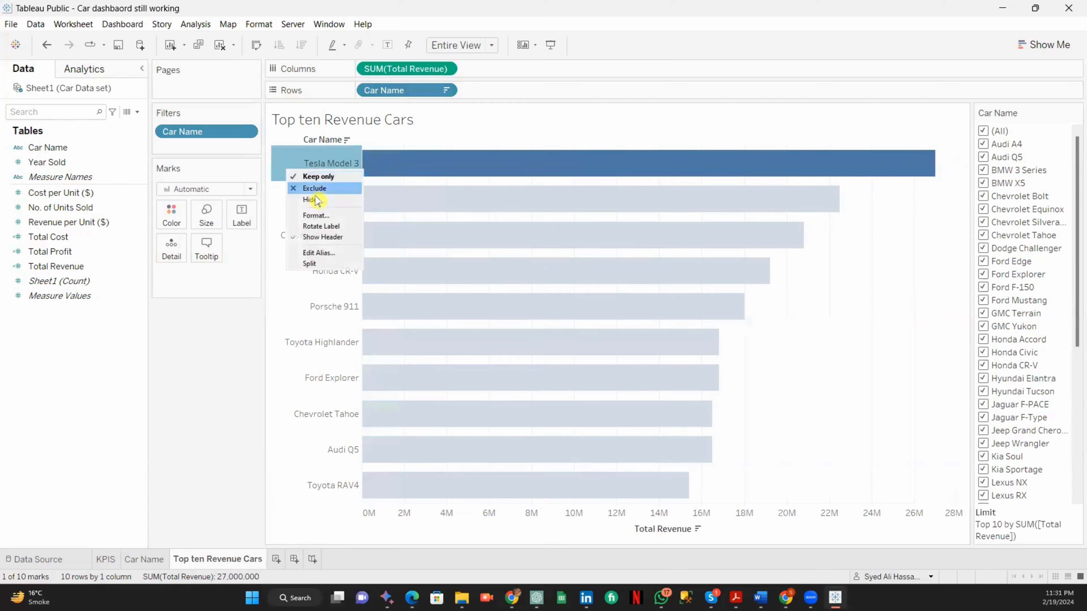
left_click(316, 215)
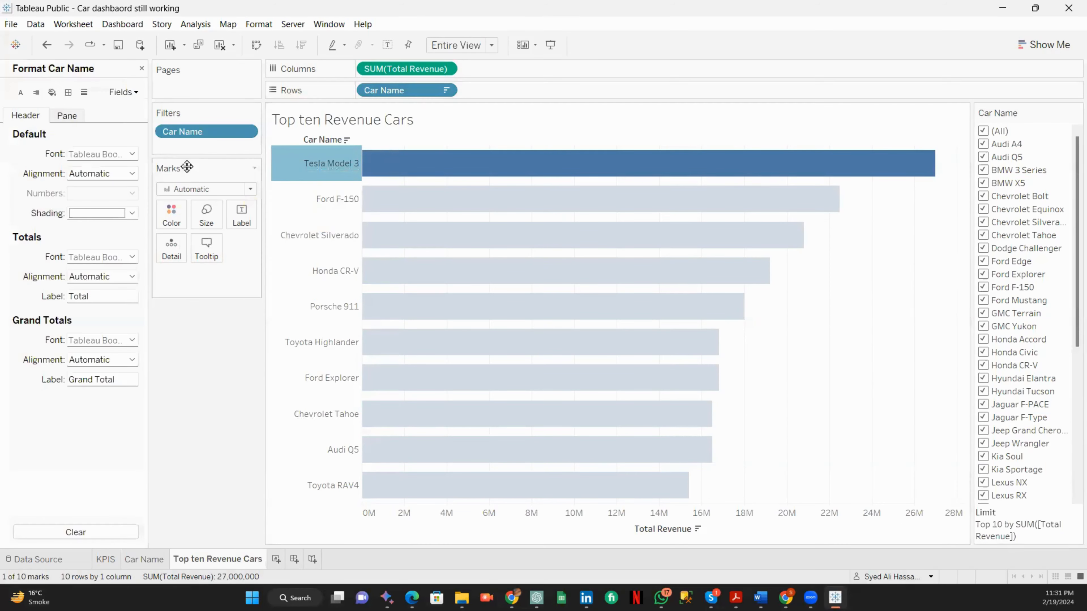
left_click(70, 116)
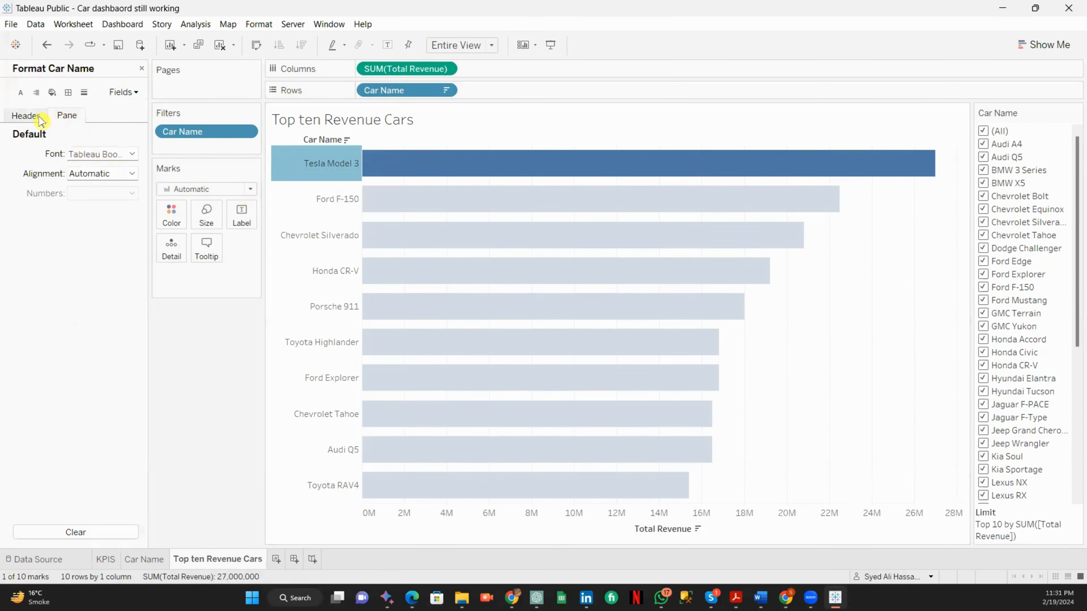
left_click(39, 115)
left_click(84, 93)
left_click(129, 155)
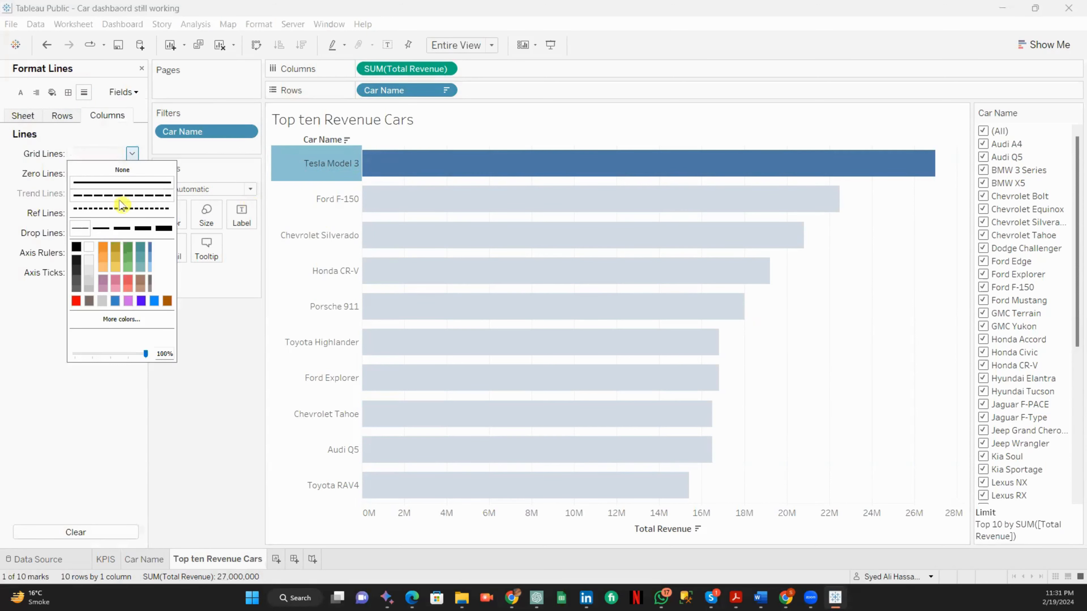
left_click(122, 168)
left_click(115, 179)
left_click(121, 192)
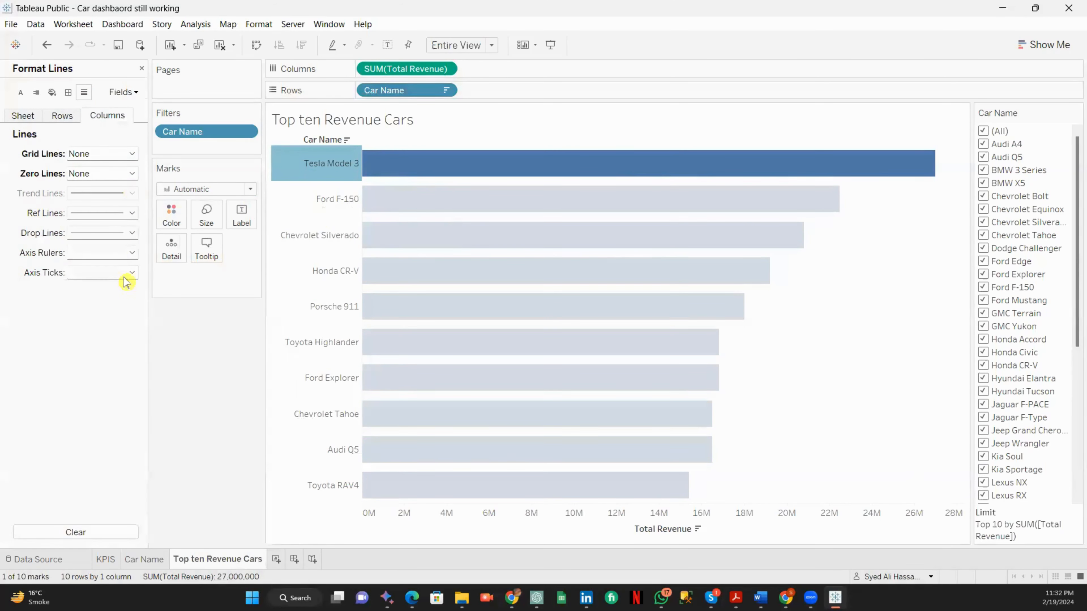
Set the column drop lines, axis rulers and axis ticks to None.
left_click(133, 237)
left_click(117, 246)
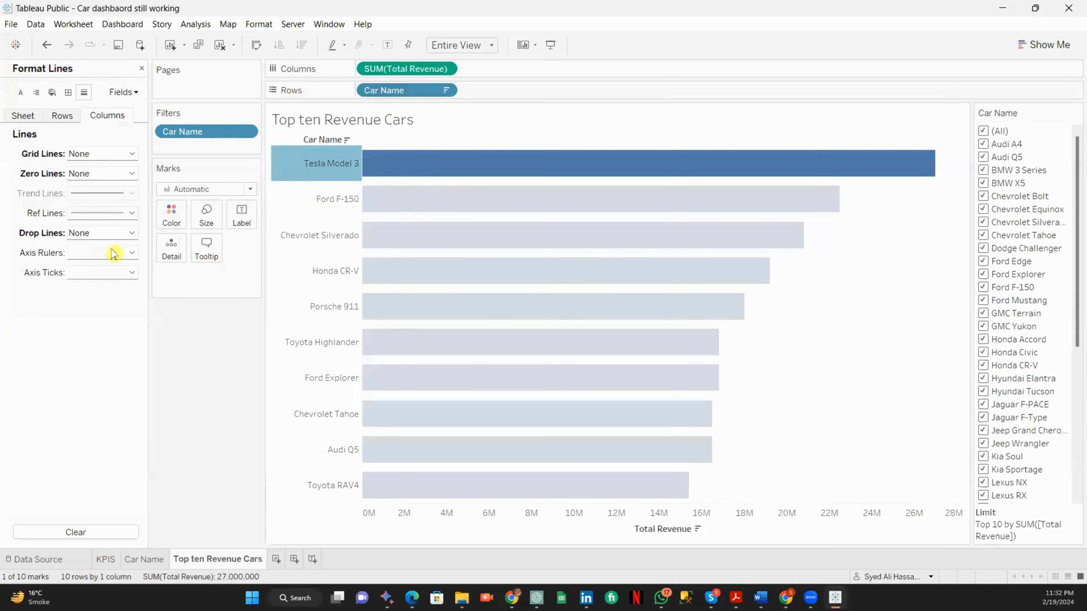
left_click(131, 253)
left_click(121, 269)
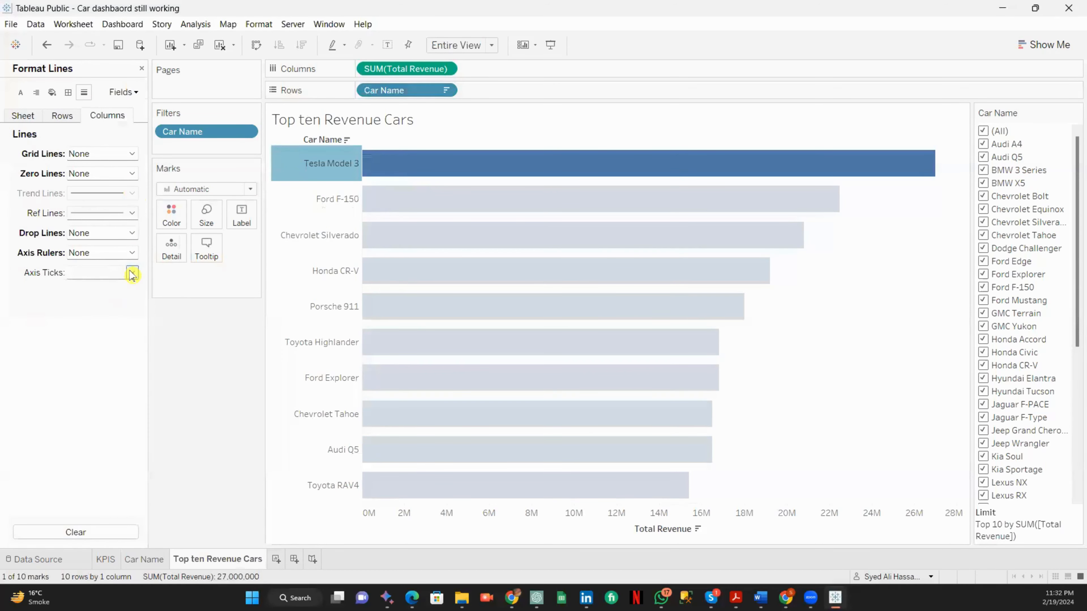
left_click(131, 272)
left_click(122, 290)
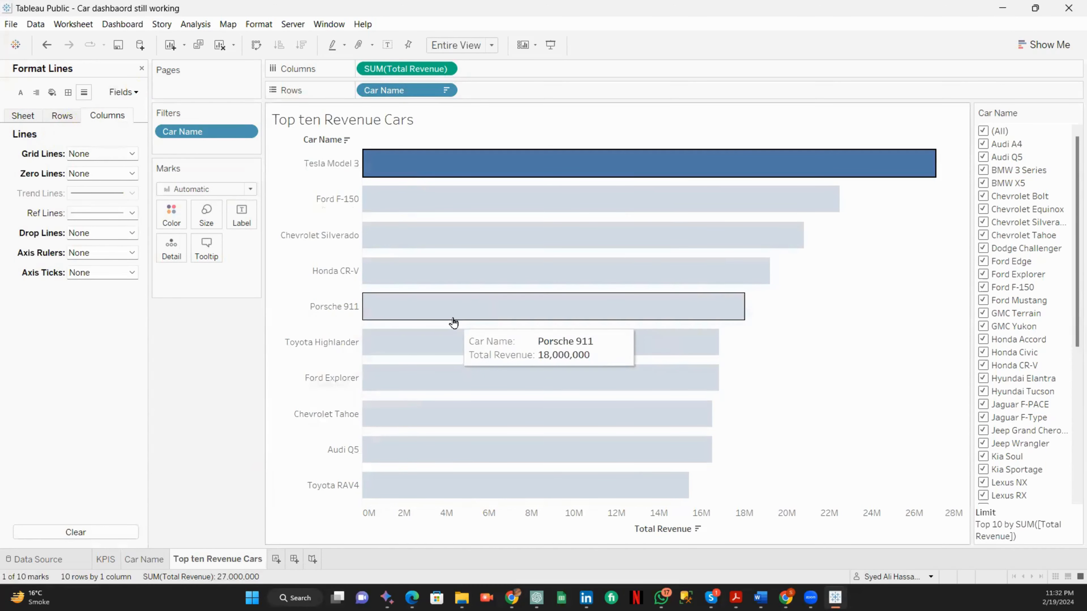
Set the row zero lines, drop lines, axis rulers and axis ticks to None.
left_click(76, 121)
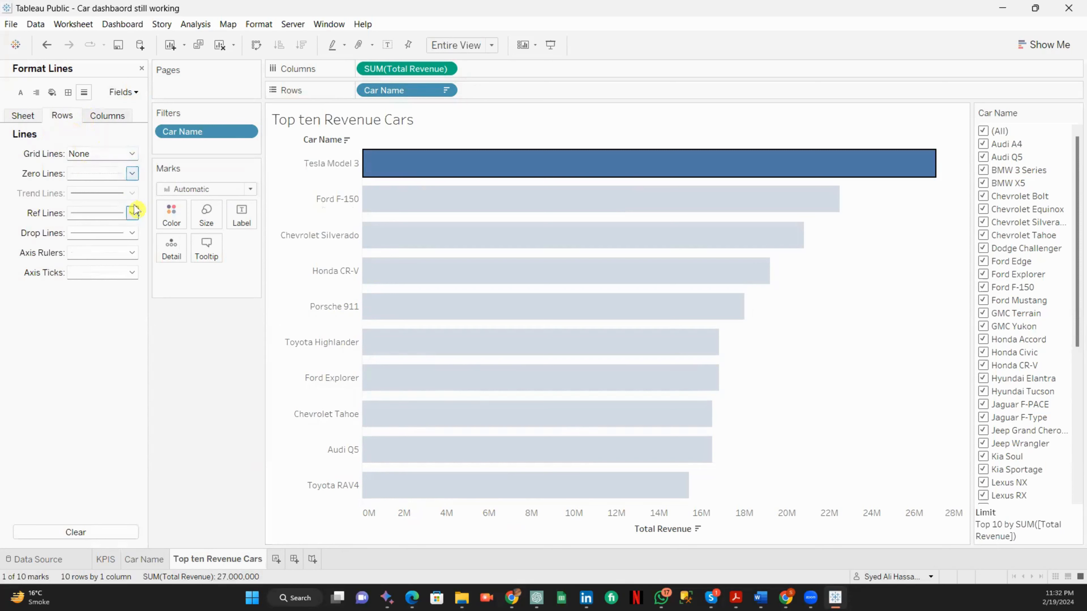
left_click(131, 173)
left_click(131, 187)
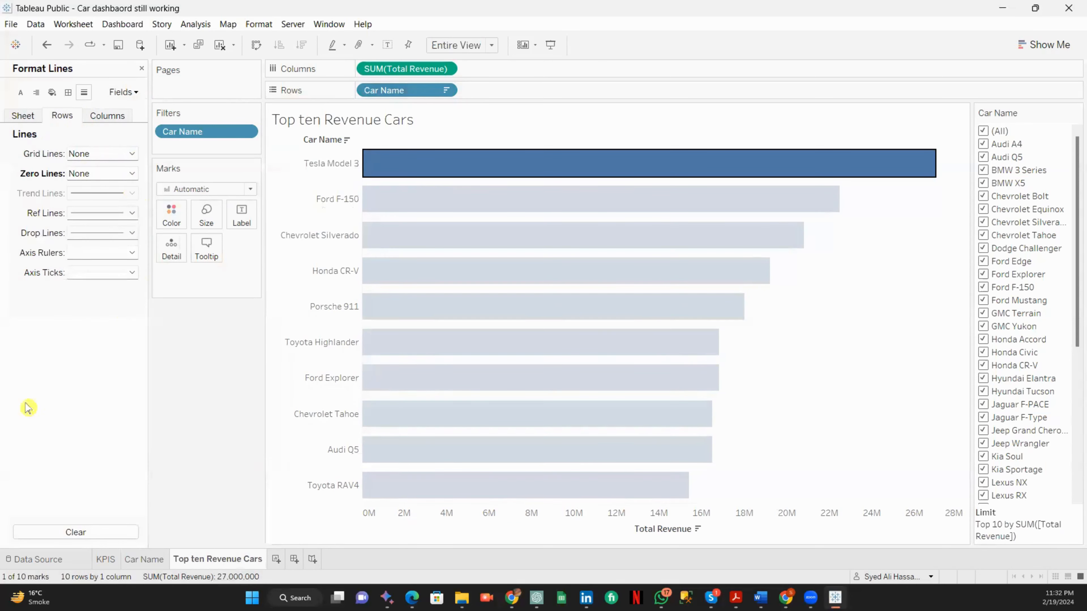
left_click(132, 233)
left_click(129, 249)
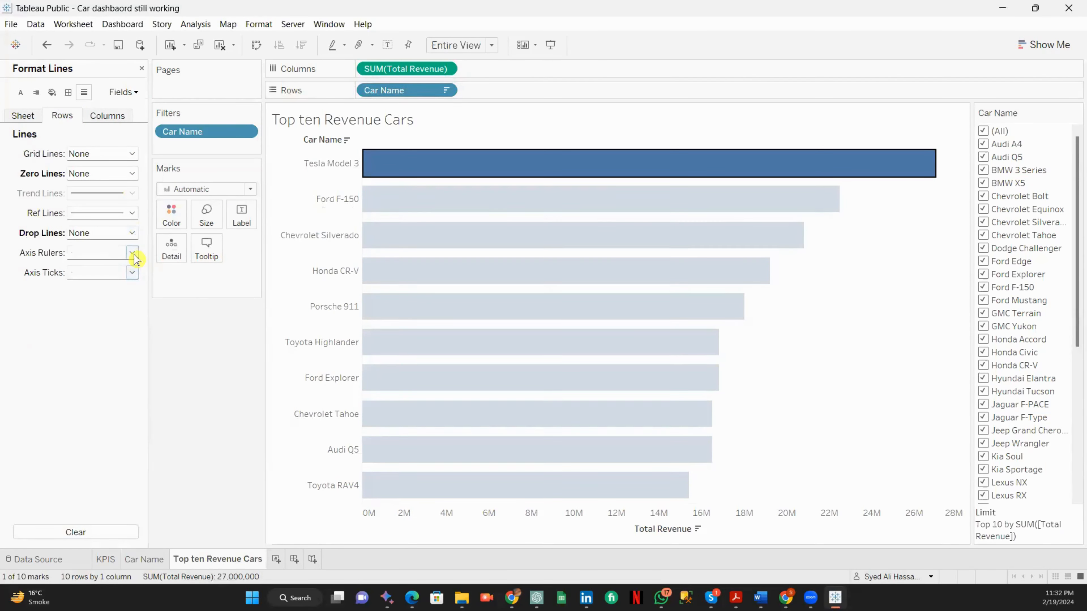
left_click(132, 252)
left_click(122, 269)
left_click(133, 272)
left_click(124, 288)
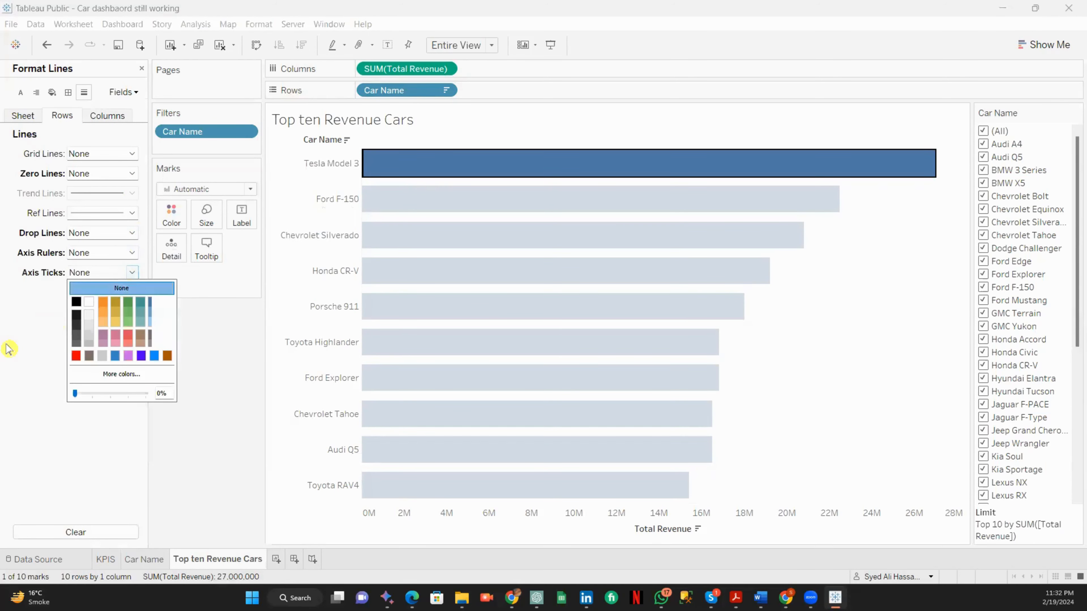
Clear the mark selection and color the bars by Car Name.
left_click(17, 98)
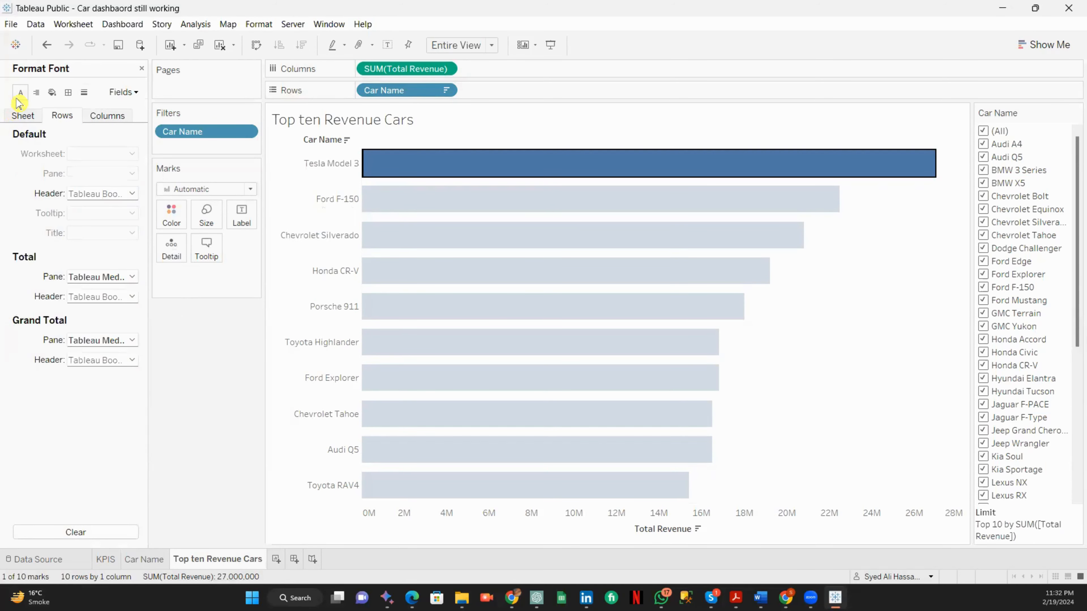
left_click(165, 485)
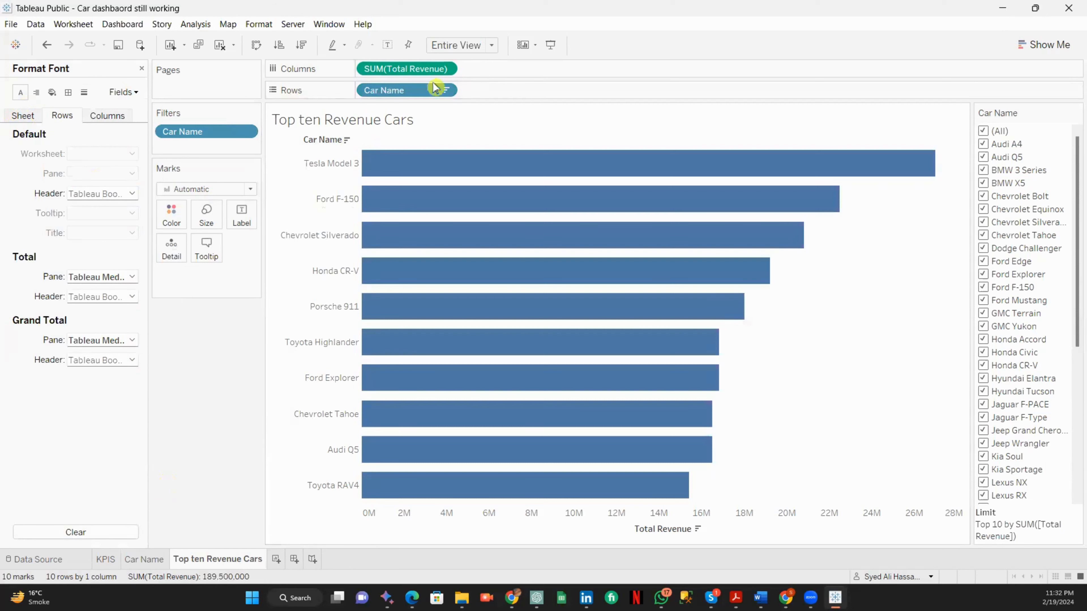
left_click_drag(194, 132, 169, 221)
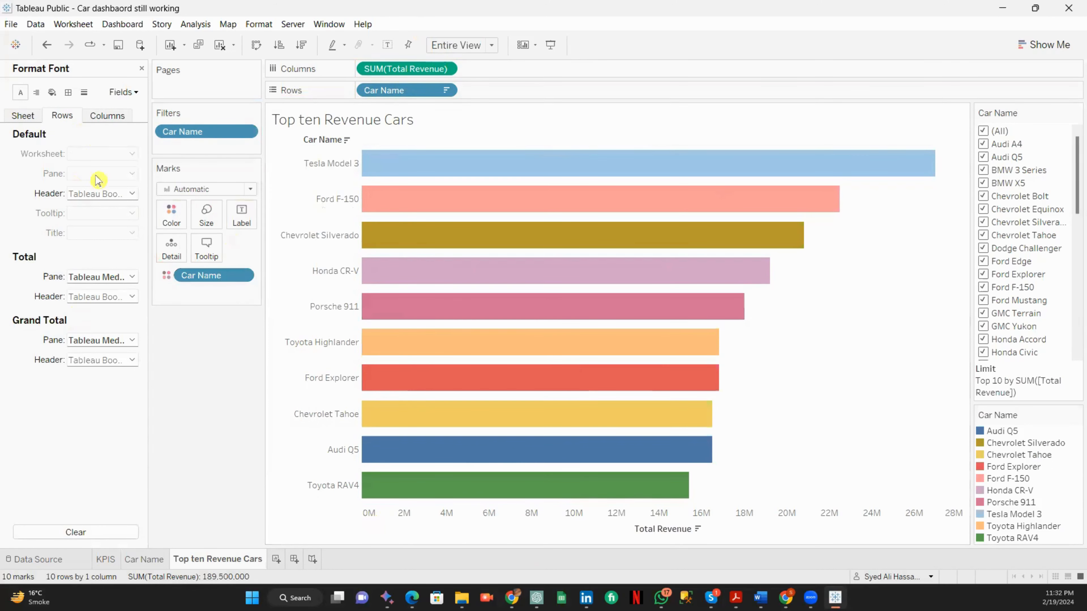
Hide the Total Revenue axis header and the Car Name field label for rows.
left_click(25, 116)
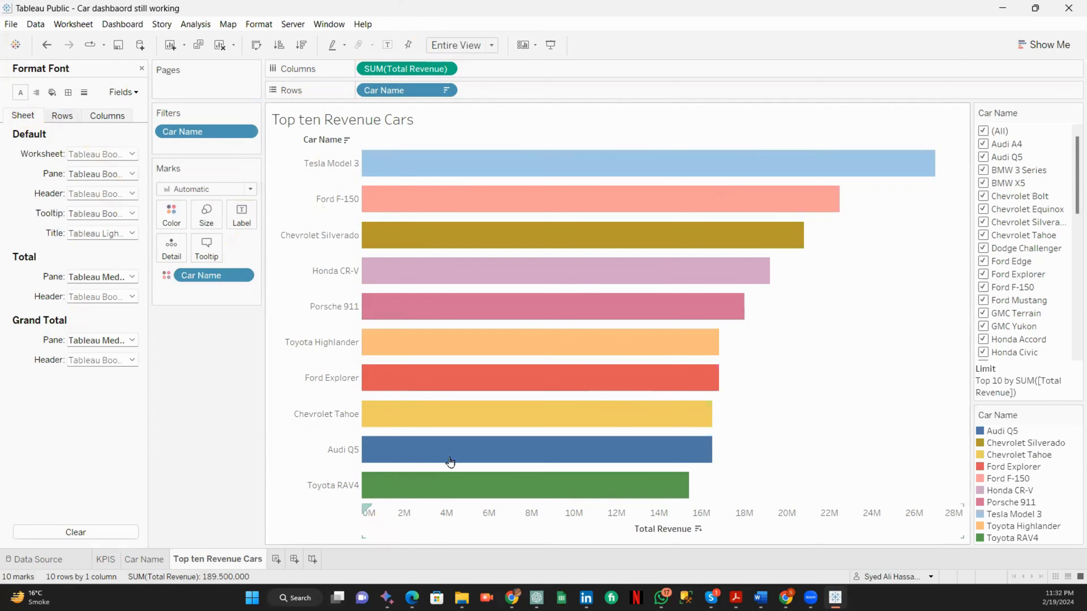
right_click(649, 533)
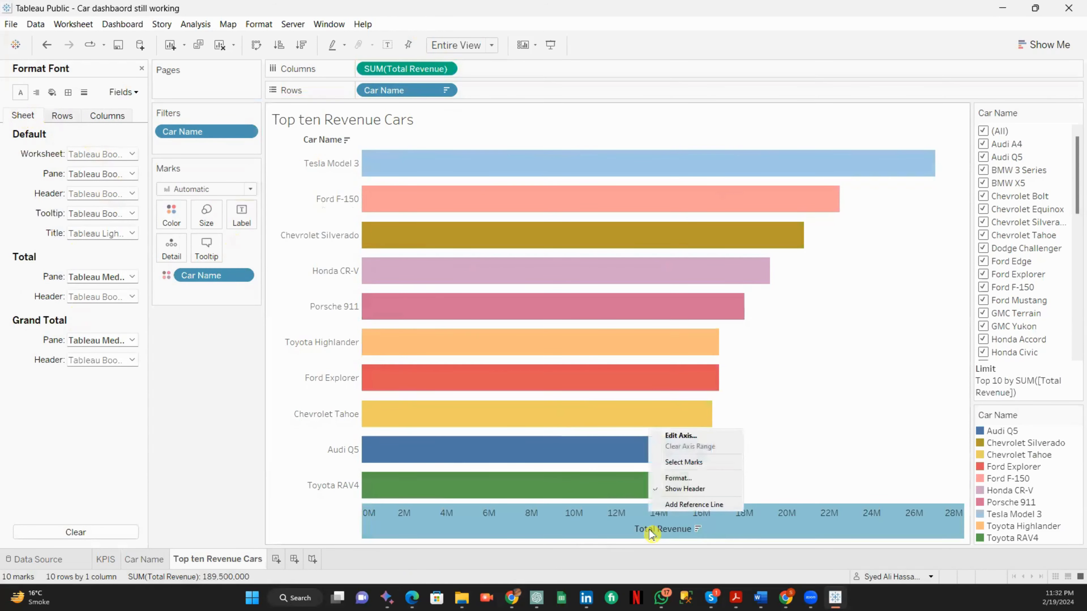
left_click(667, 491)
right_click(333, 138)
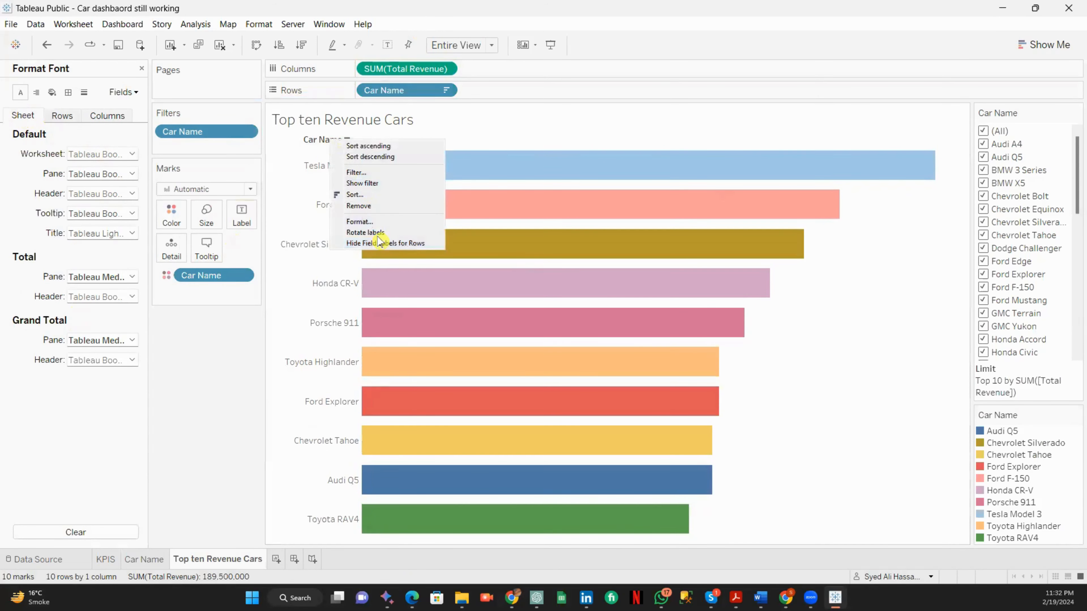
left_click(373, 243)
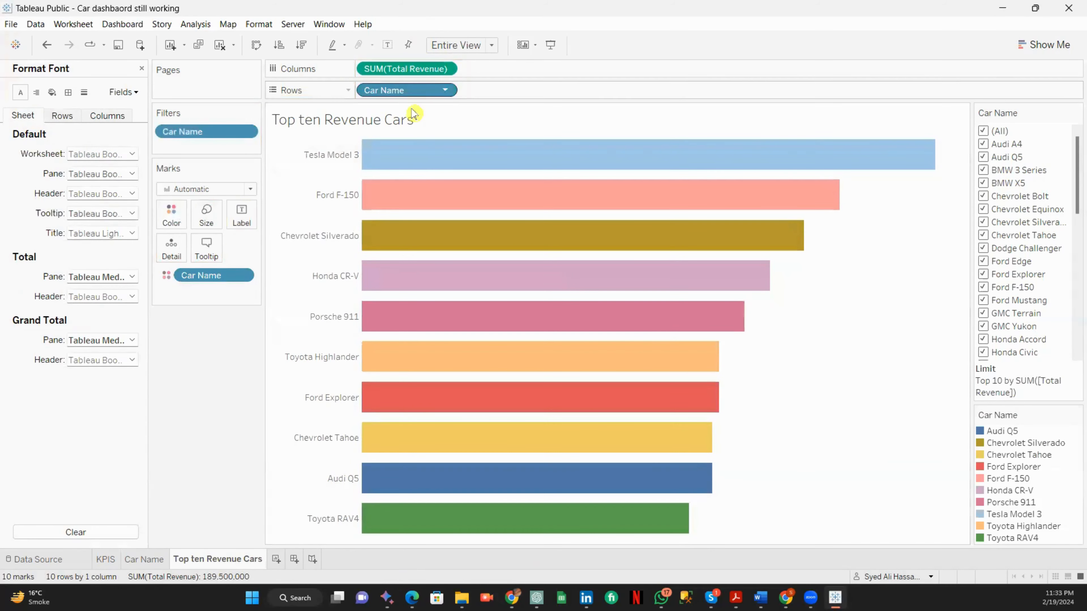
Show the filter for Total Revenue on the Top ten Revenue Cars worksheet.
left_click(445, 70)
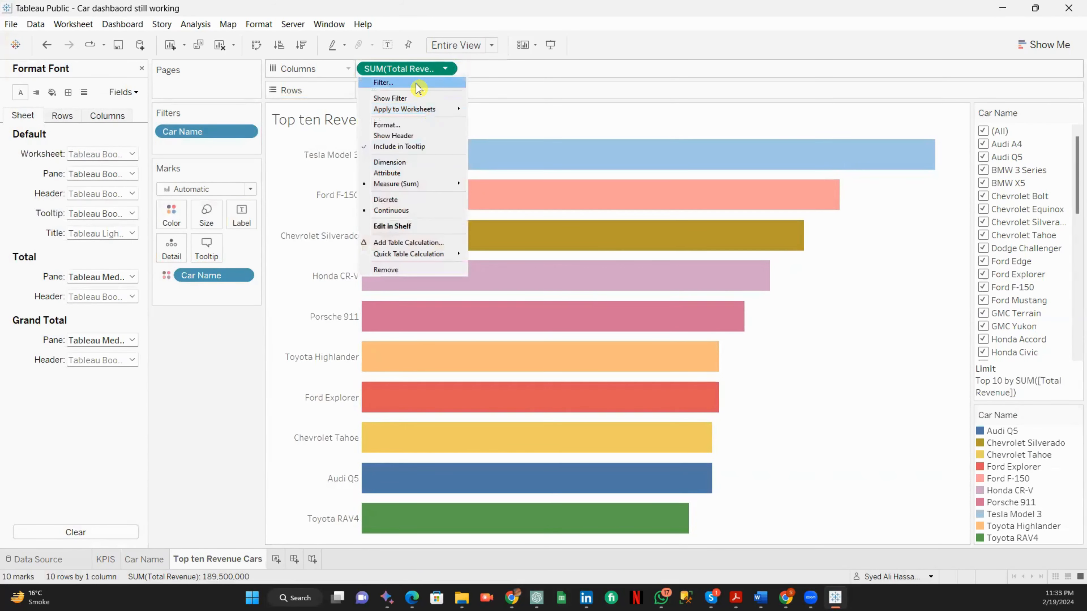
left_click(418, 88)
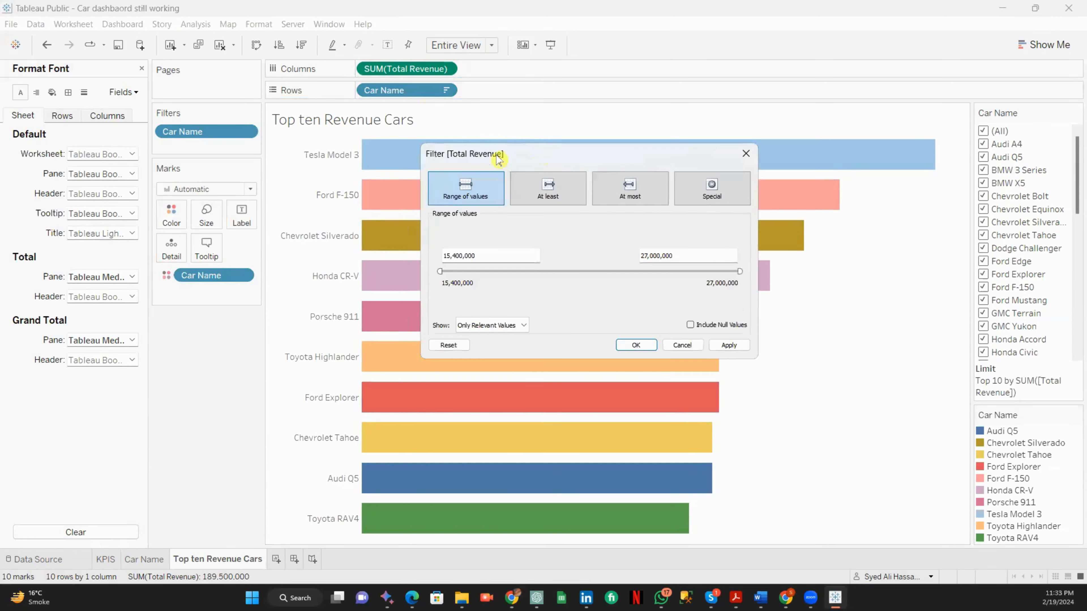
left_click(745, 154)
left_click(445, 69)
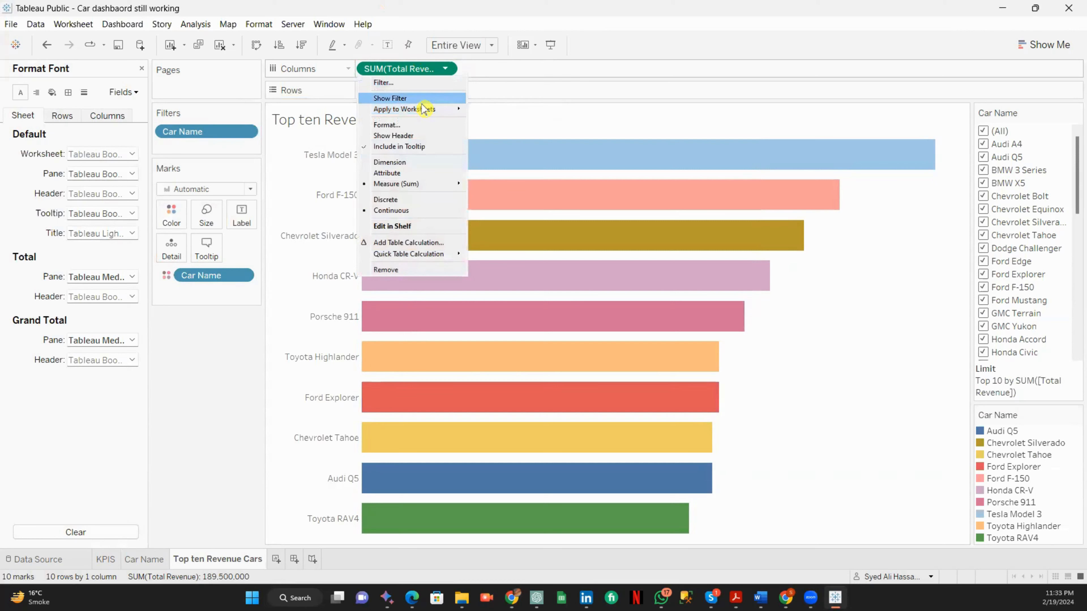
left_click(402, 98)
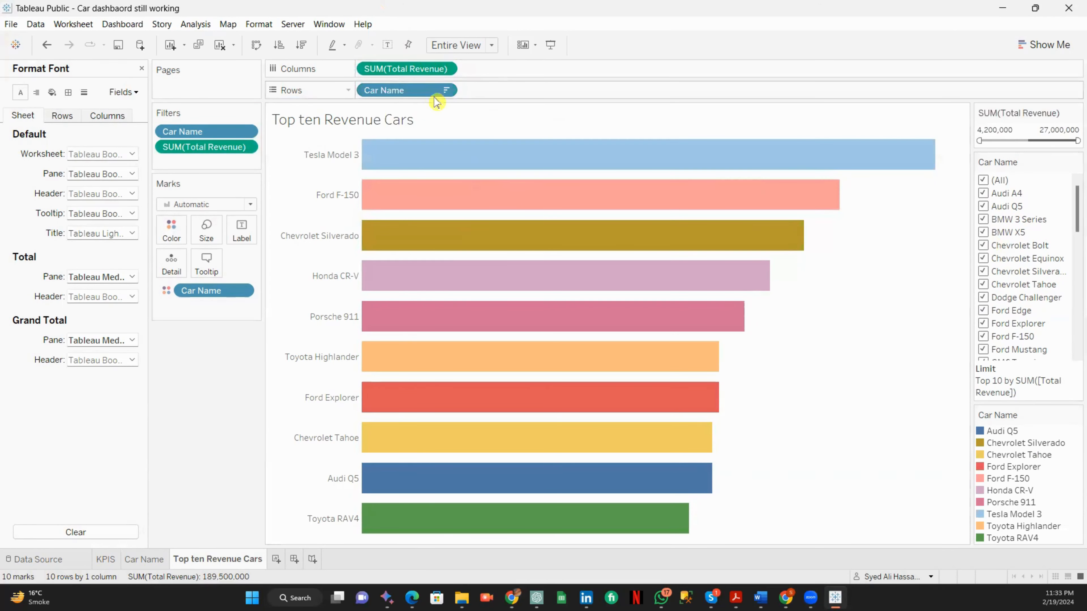
Set the Total Revenue filter to a range of values from 15,400,000 to 27,000,000.
left_click(406, 69)
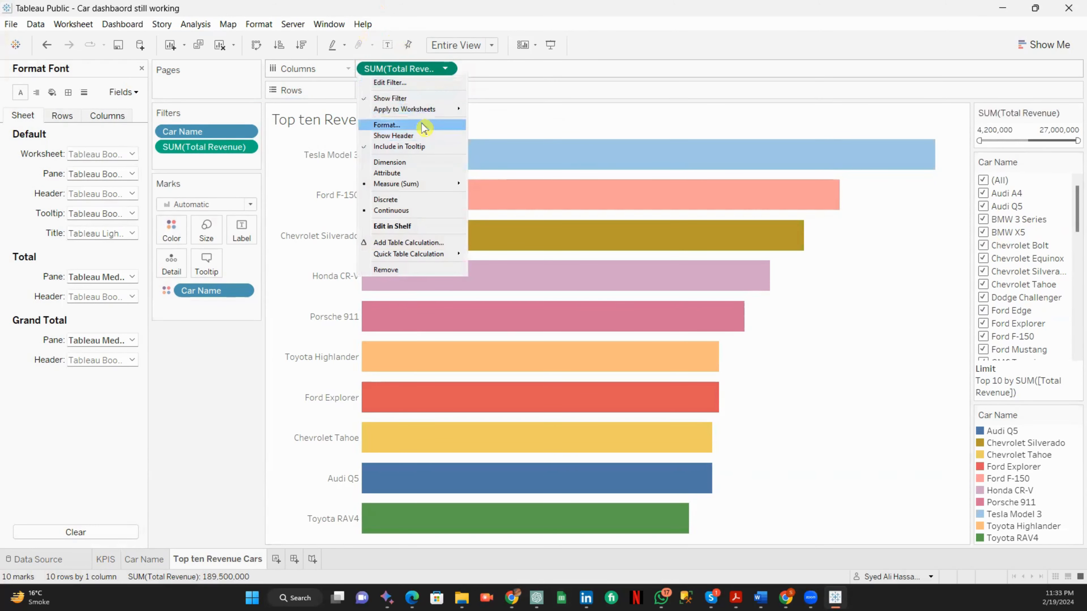
left_click(419, 86)
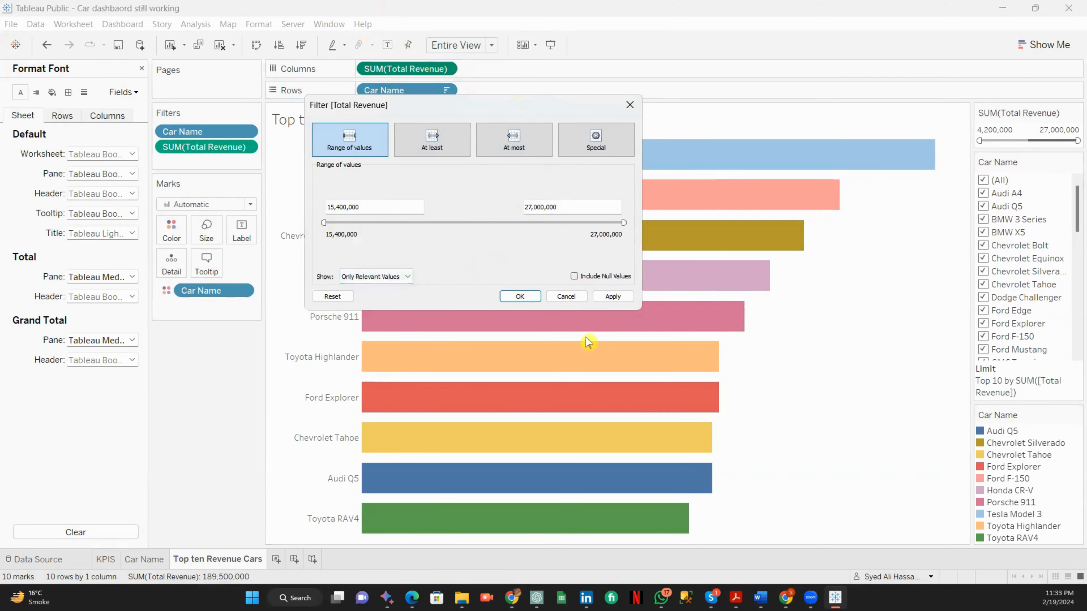
left_click(513, 139)
left_click(595, 139)
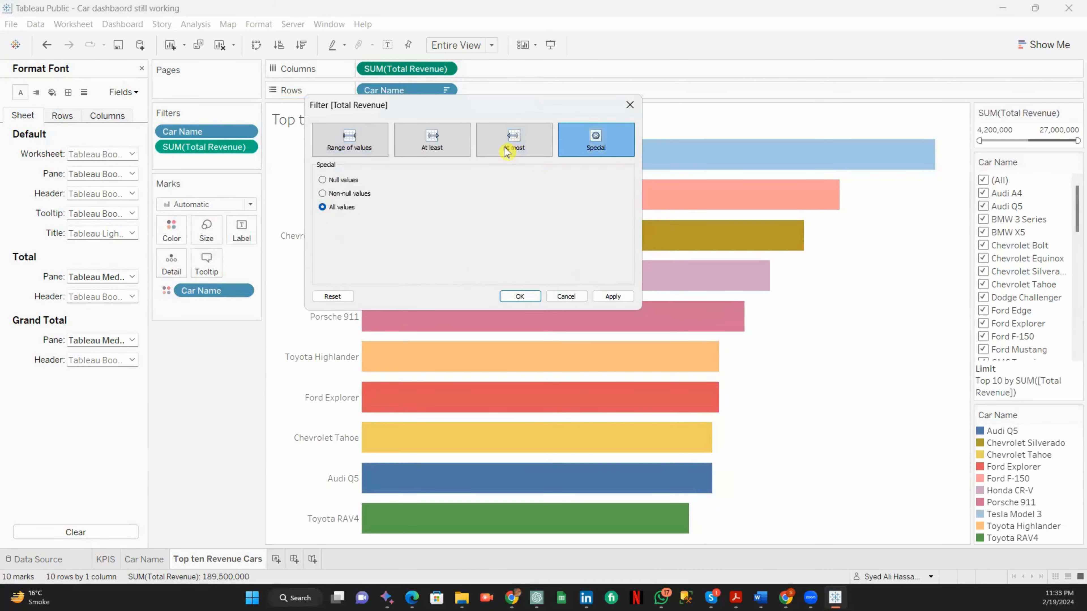
left_click(514, 139)
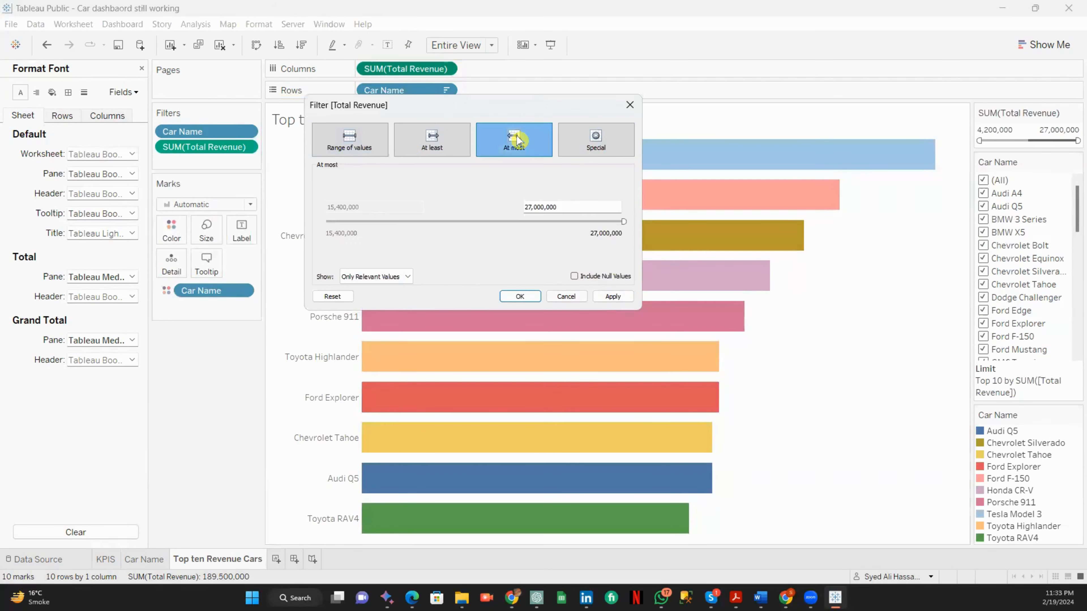
left_click(436, 139)
left_click(343, 140)
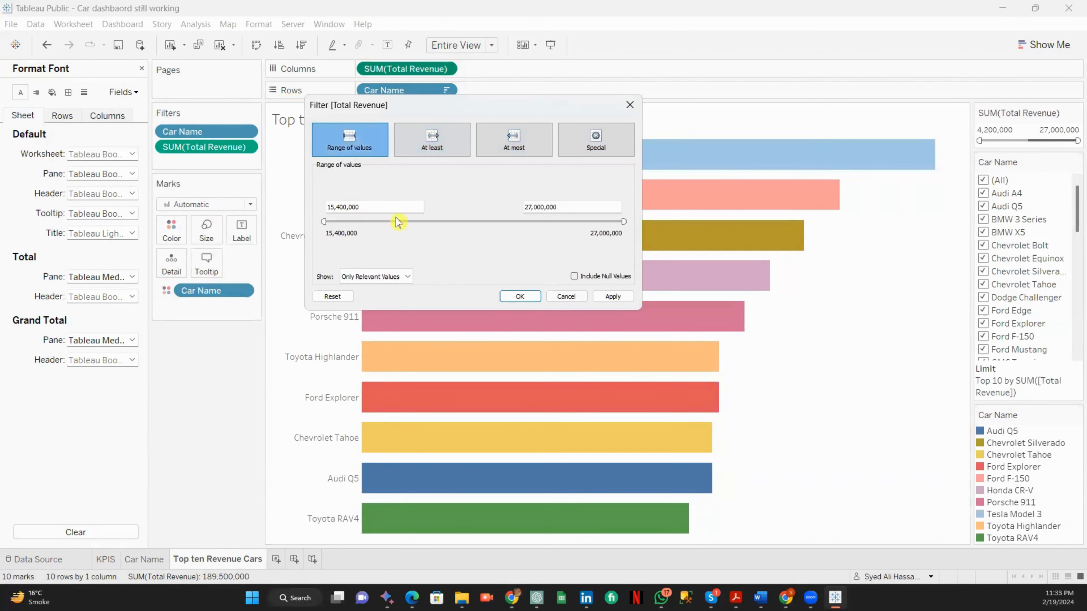
left_click(518, 298)
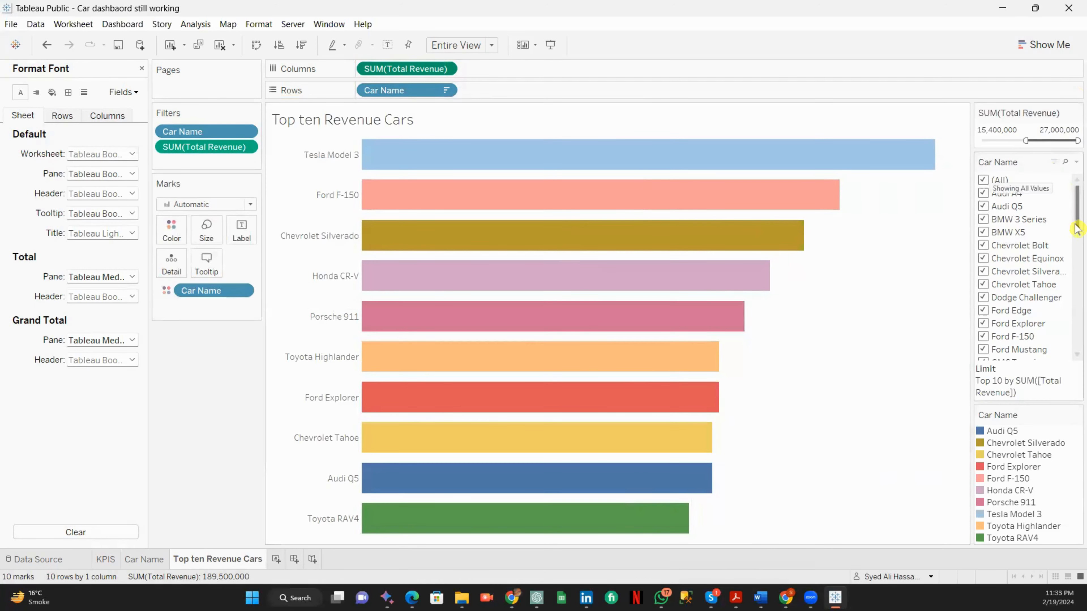
Label each car's bar with its sum of Total Revenue.
left_click_drag(1076, 224, 1075, 142)
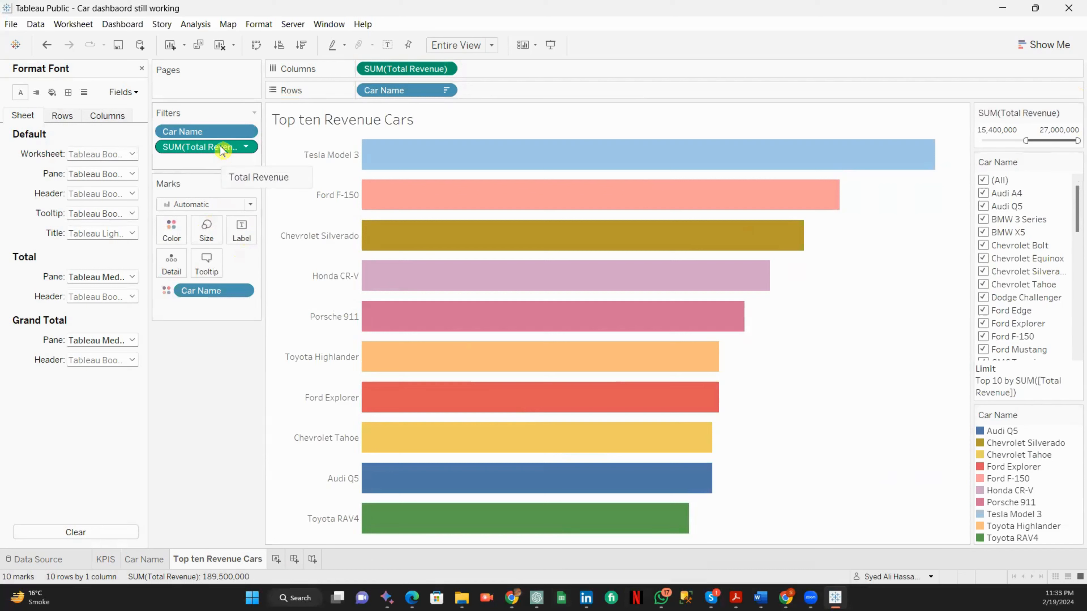
left_click_drag(221, 150, 242, 228)
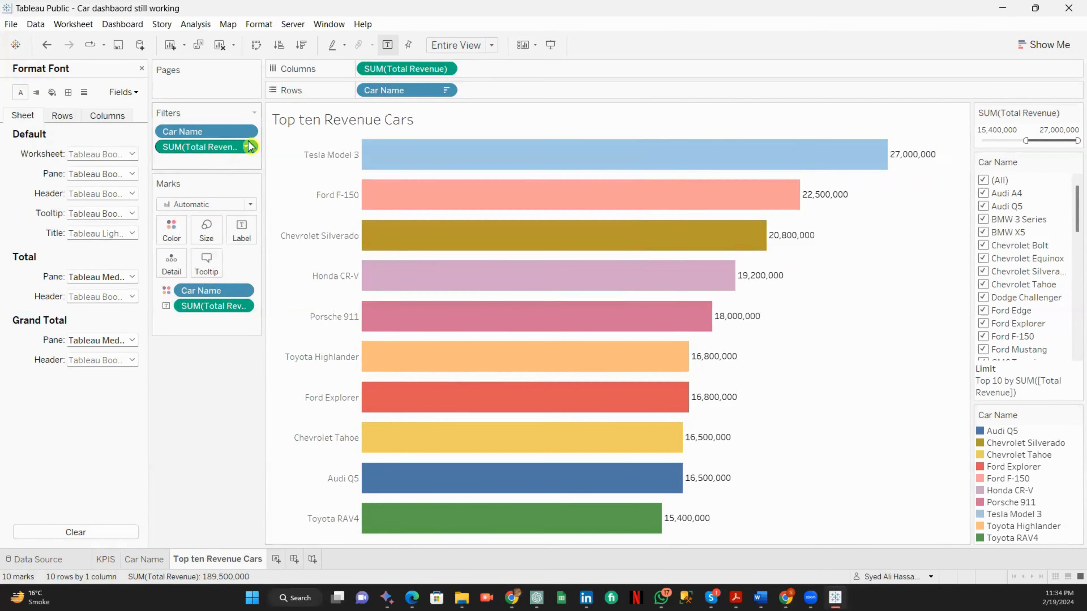
Format the Total Revenue bar labels as custom currency displayed in millions (M).
left_click(244, 307)
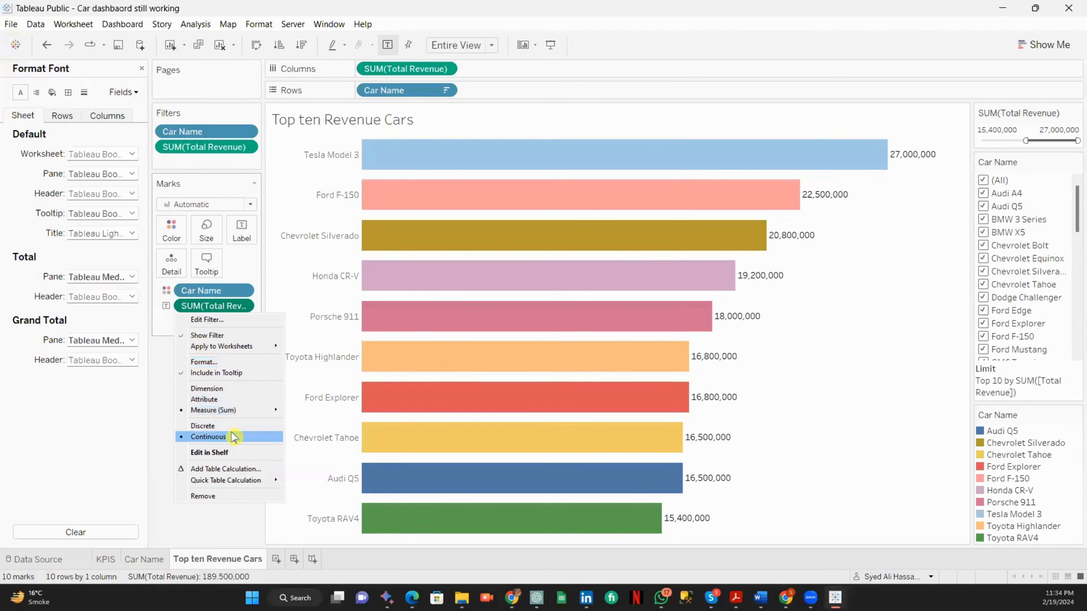
left_click(232, 362)
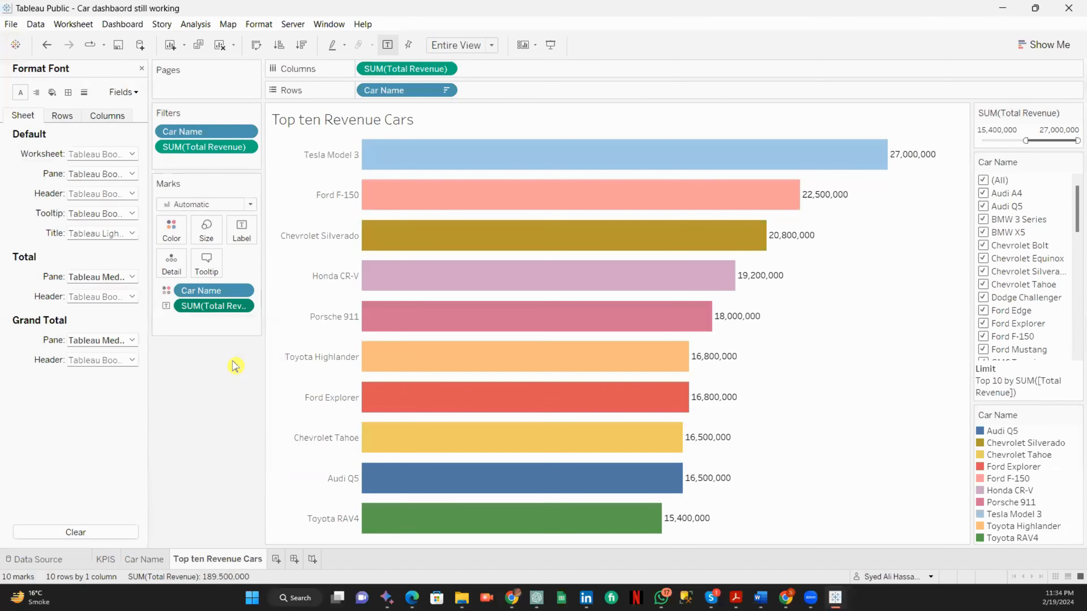
left_click(111, 193)
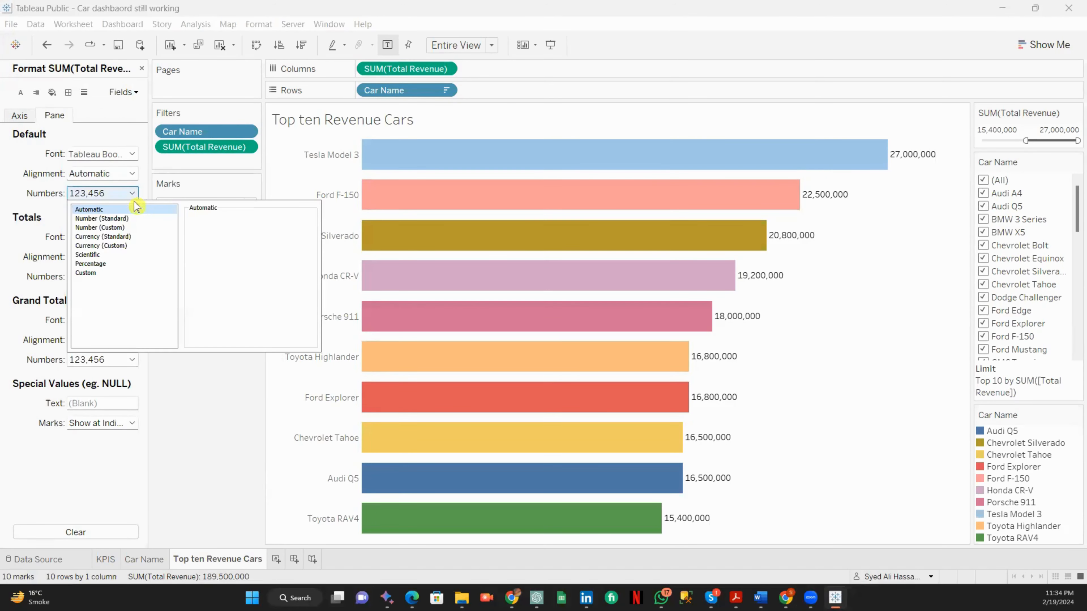
left_click(121, 246)
left_click(226, 289)
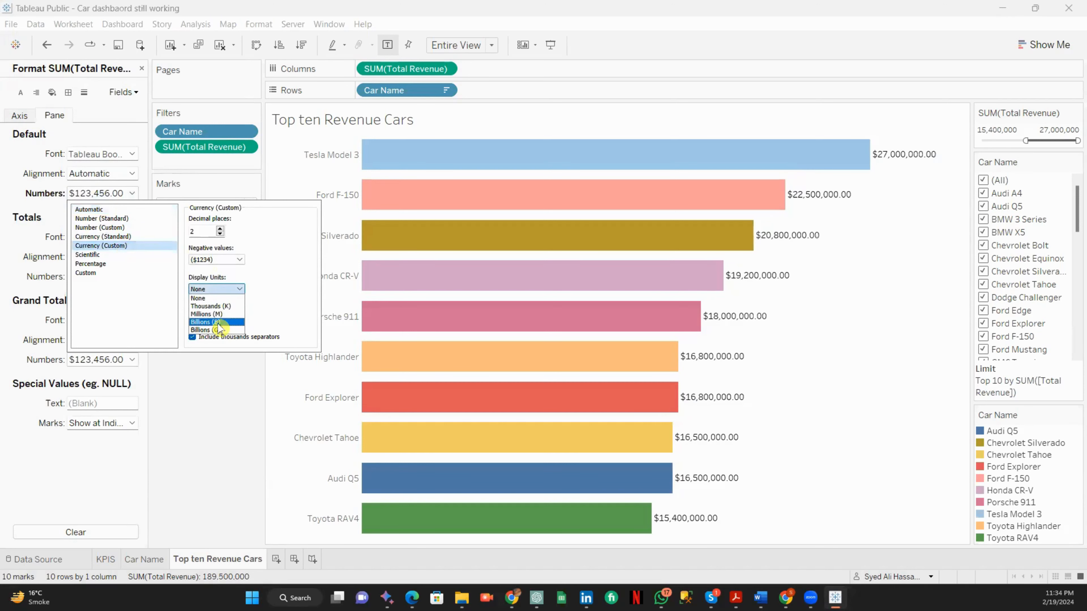
left_click(223, 315)
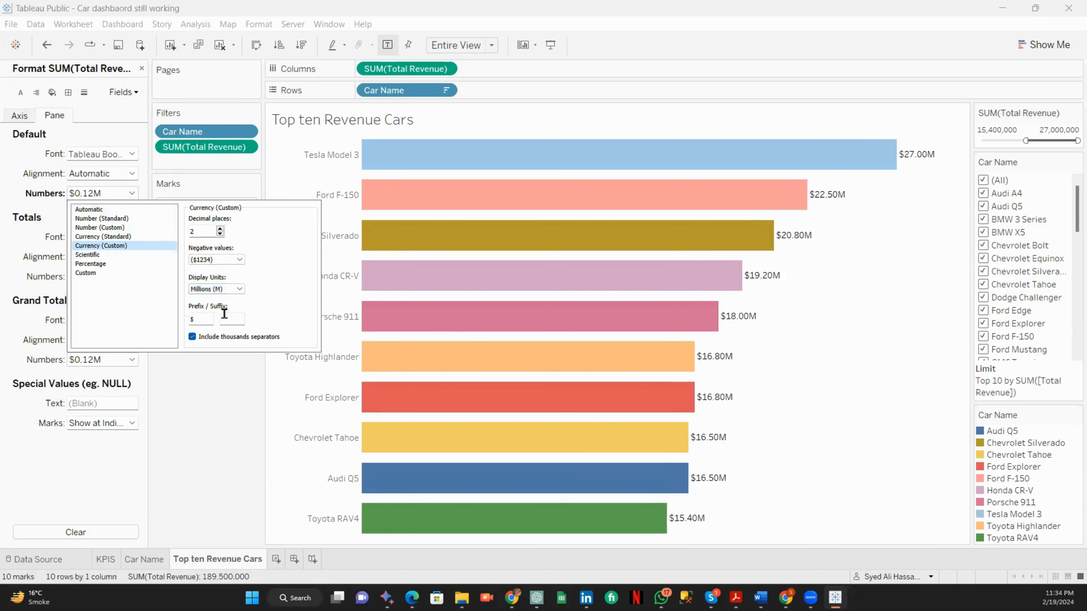
Set the currency format of the Total Revenue labels to 0 decimal places.
left_click(219, 229)
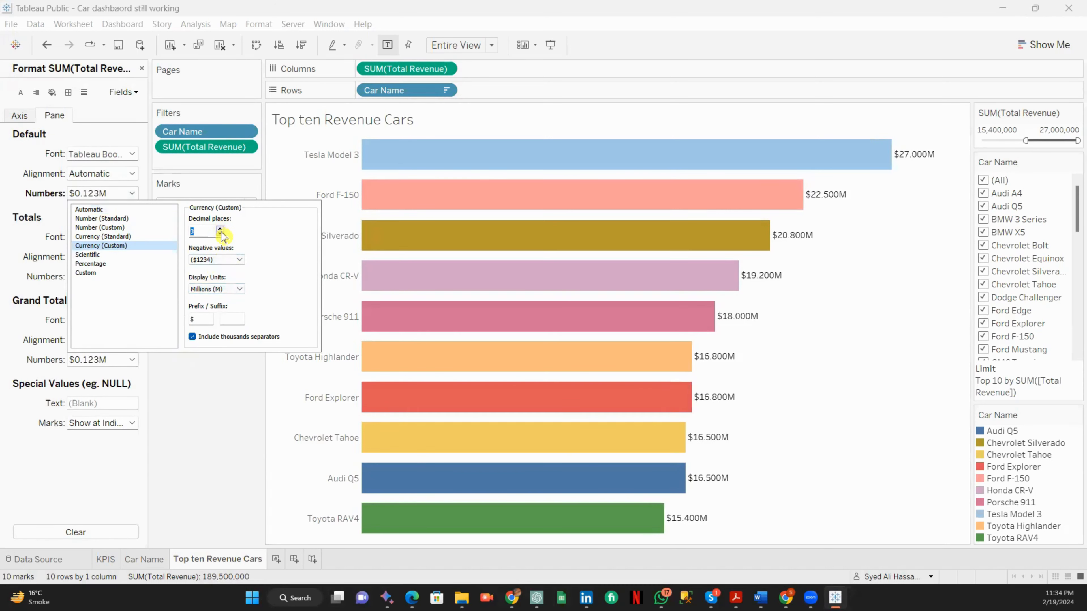
left_click(219, 234)
left_click(220, 234)
left_click(220, 234)
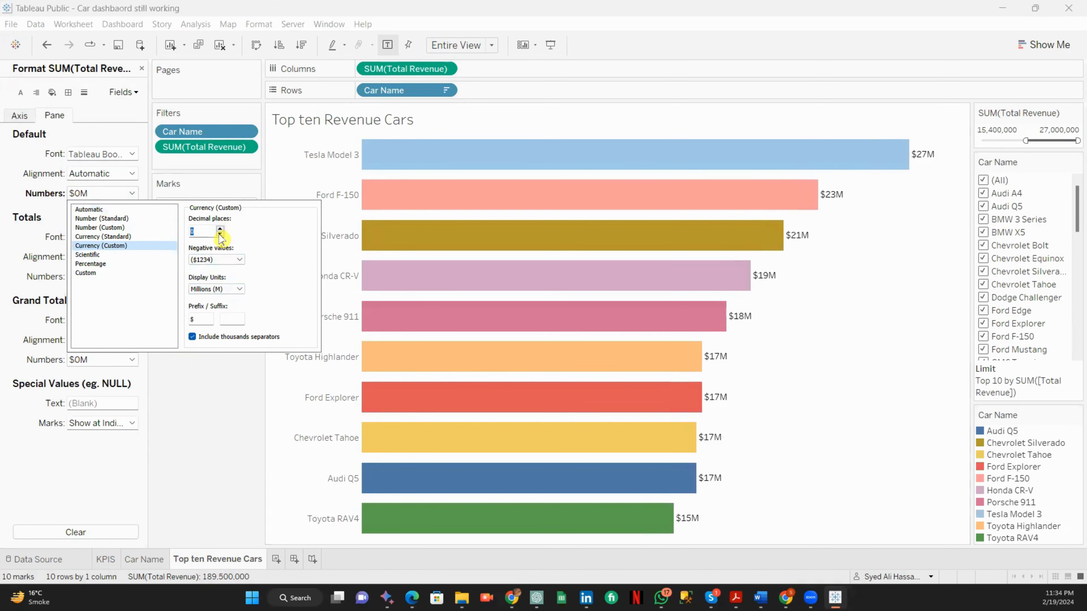
left_click(201, 403)
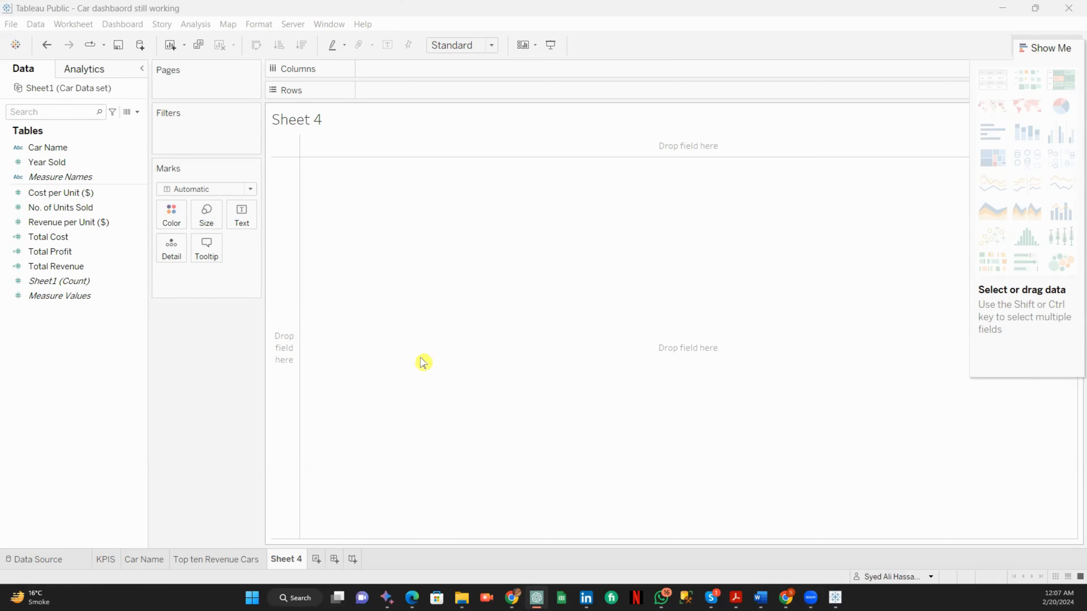
Create a calculated field named Profit Margin with the formula [Total Profit]/[Total Revenue].
left_click(1044, 49)
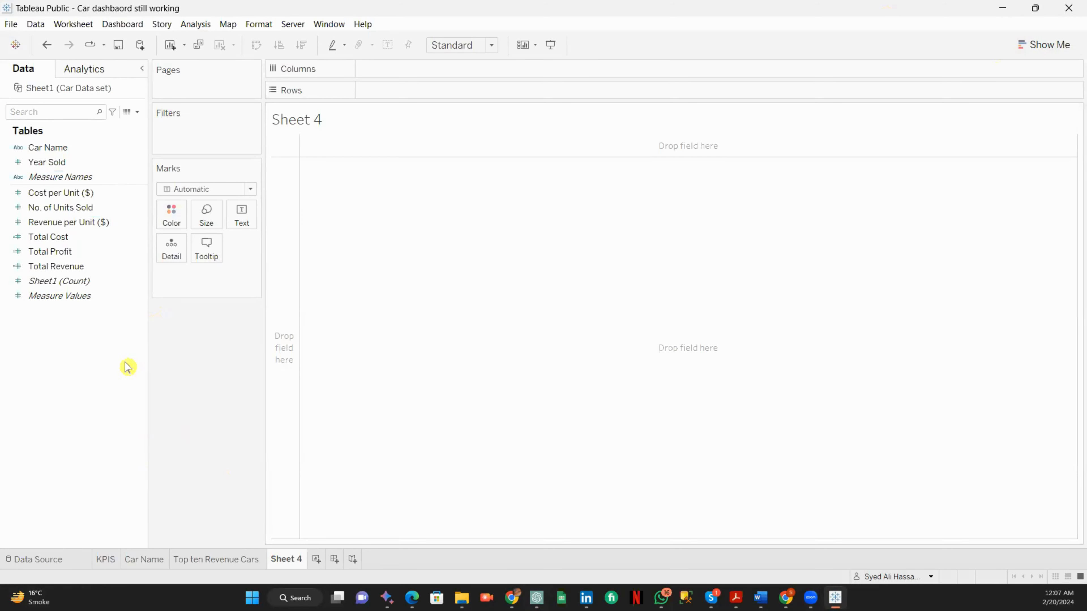
right_click(93, 343)
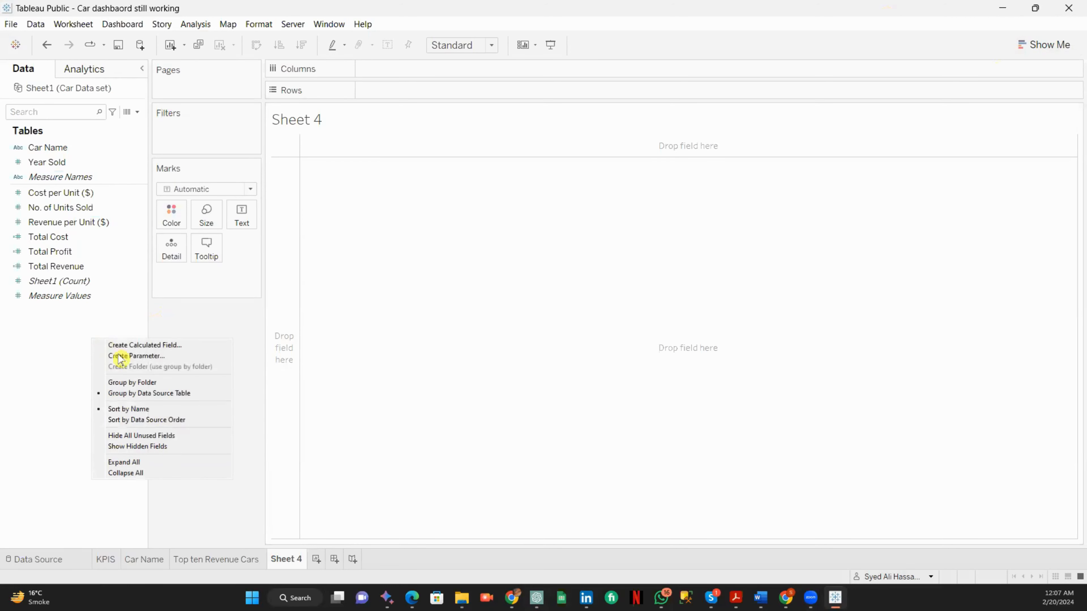
left_click(127, 348)
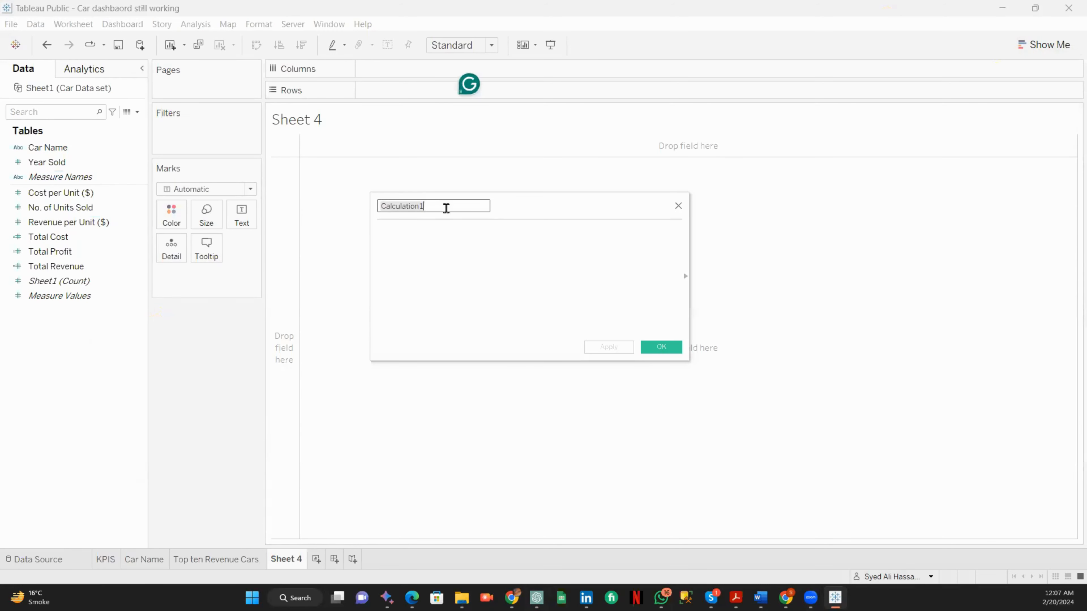
key("BackSpace")
left_click(502, 264)
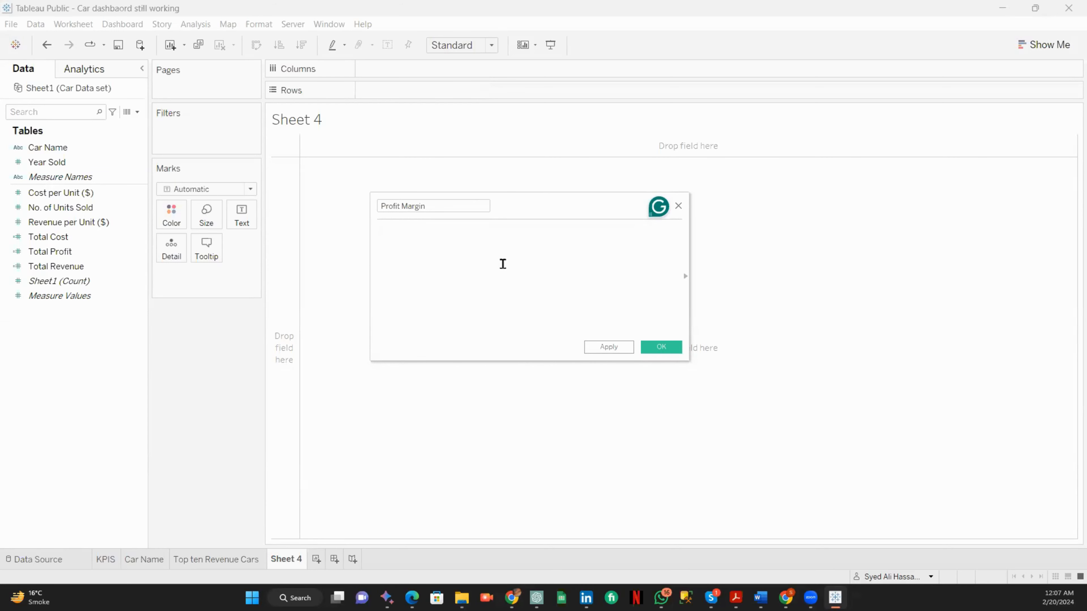
type("Total")
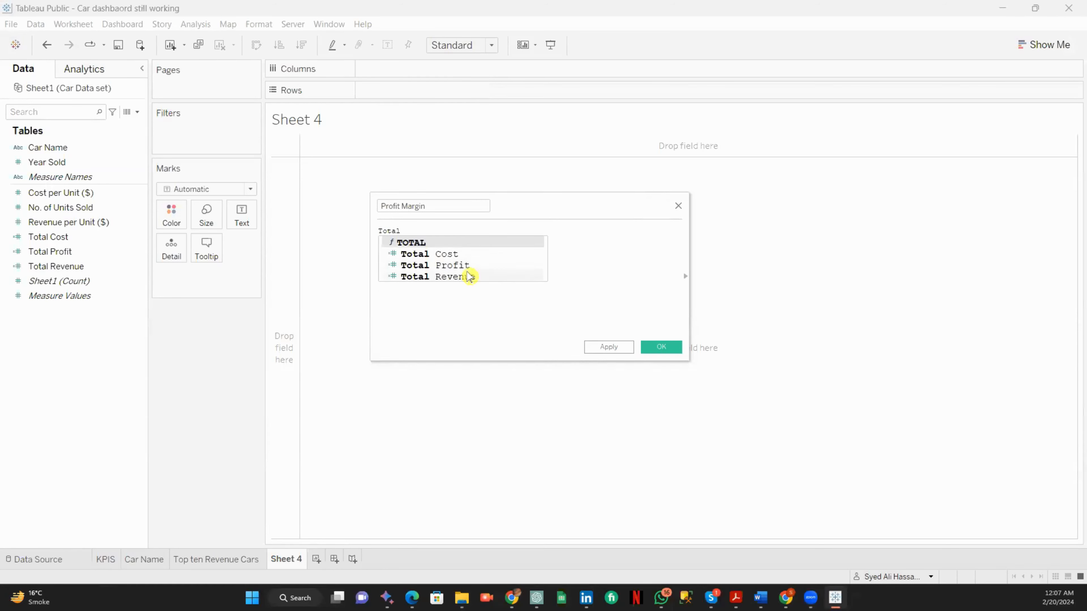
left_click(465, 266)
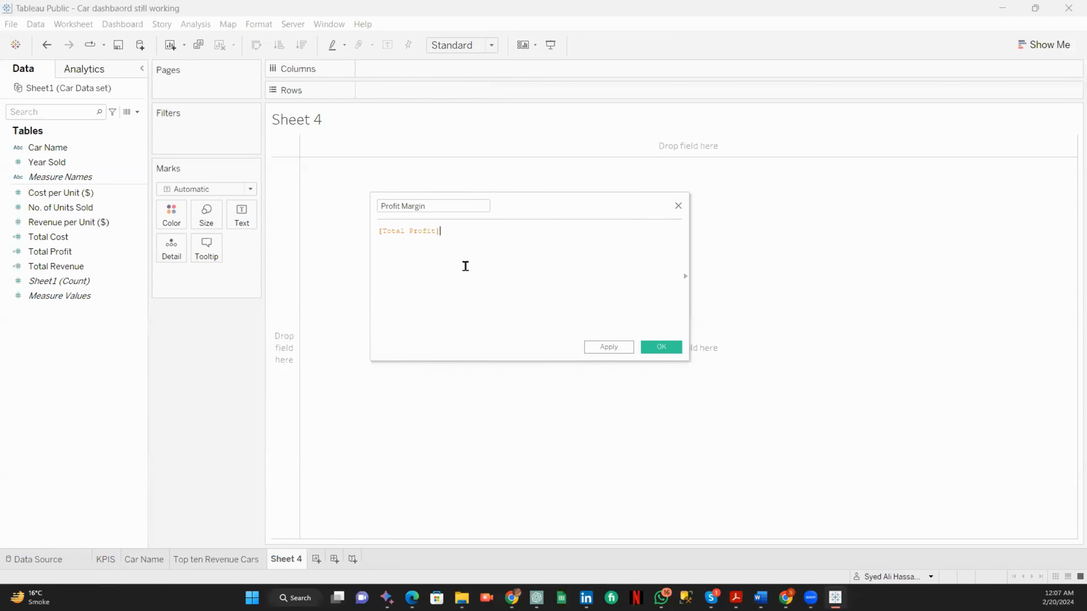
type("/[Total")
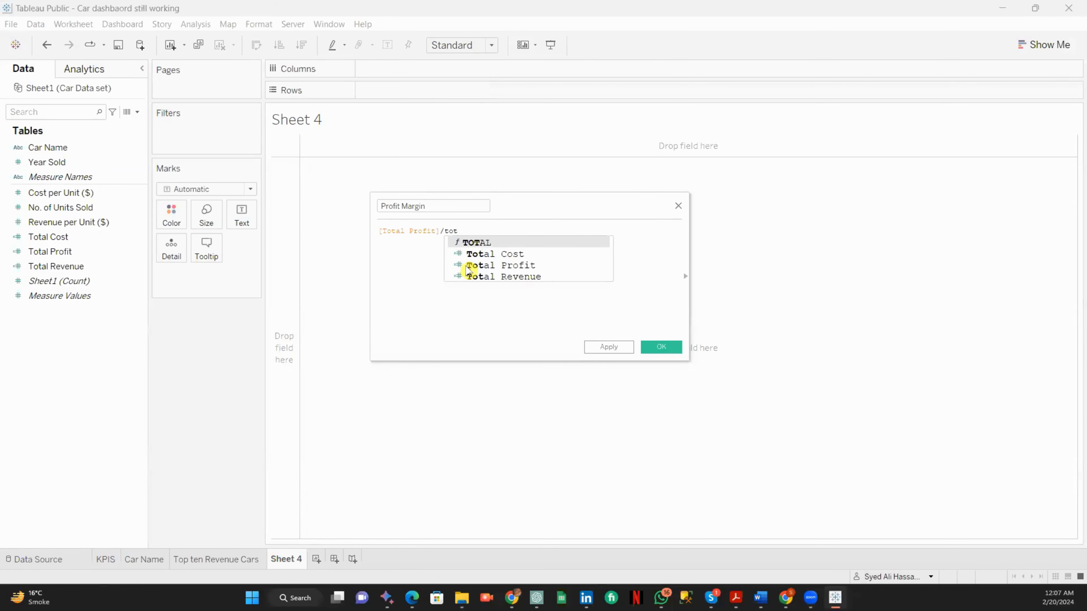
left_click(485, 276)
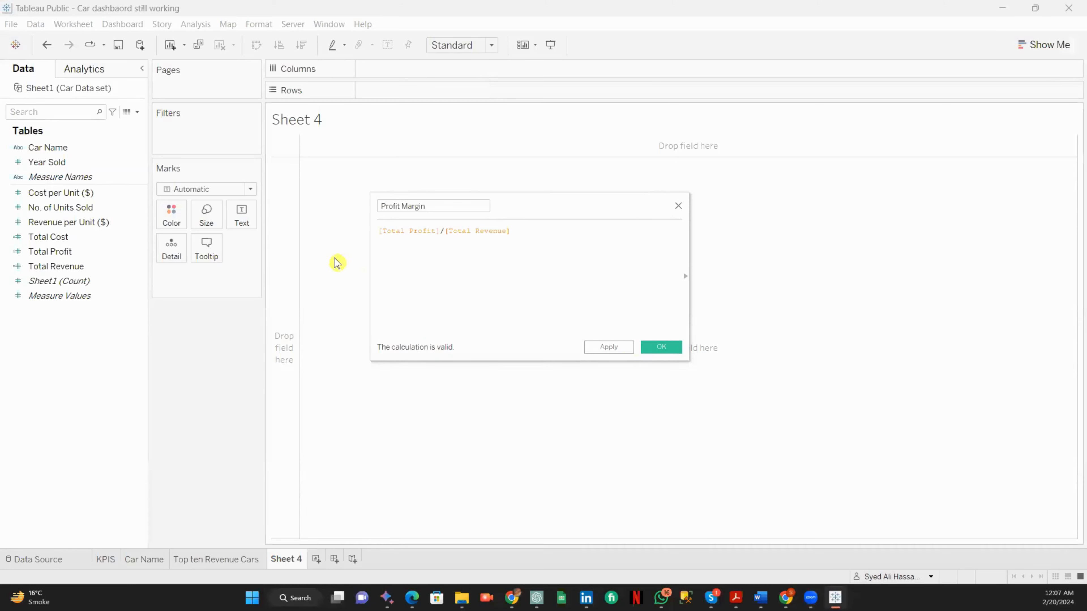
left_click(661, 348)
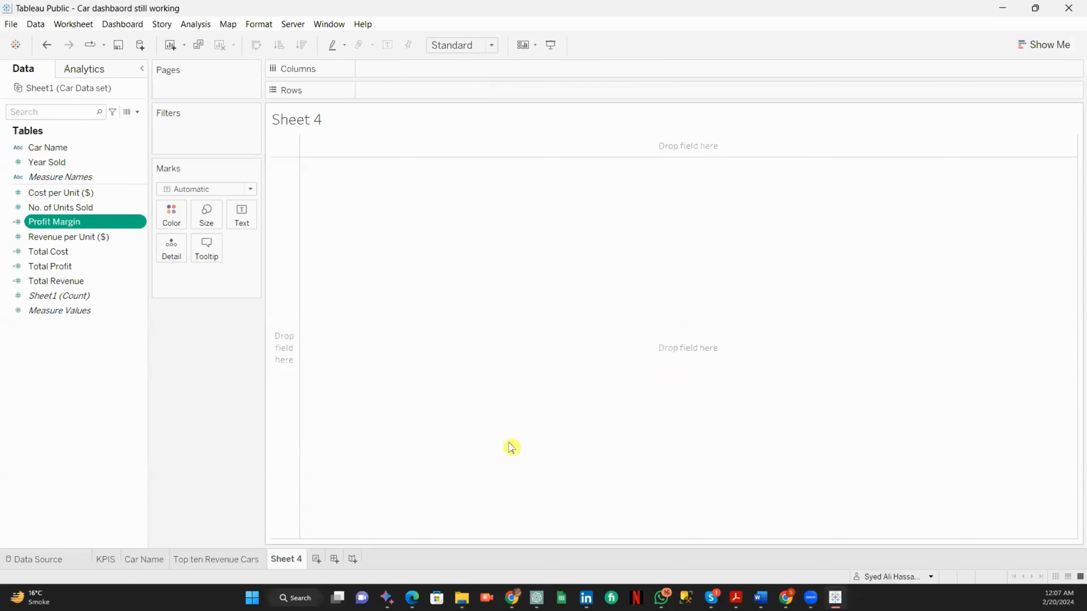
left_click(140, 223)
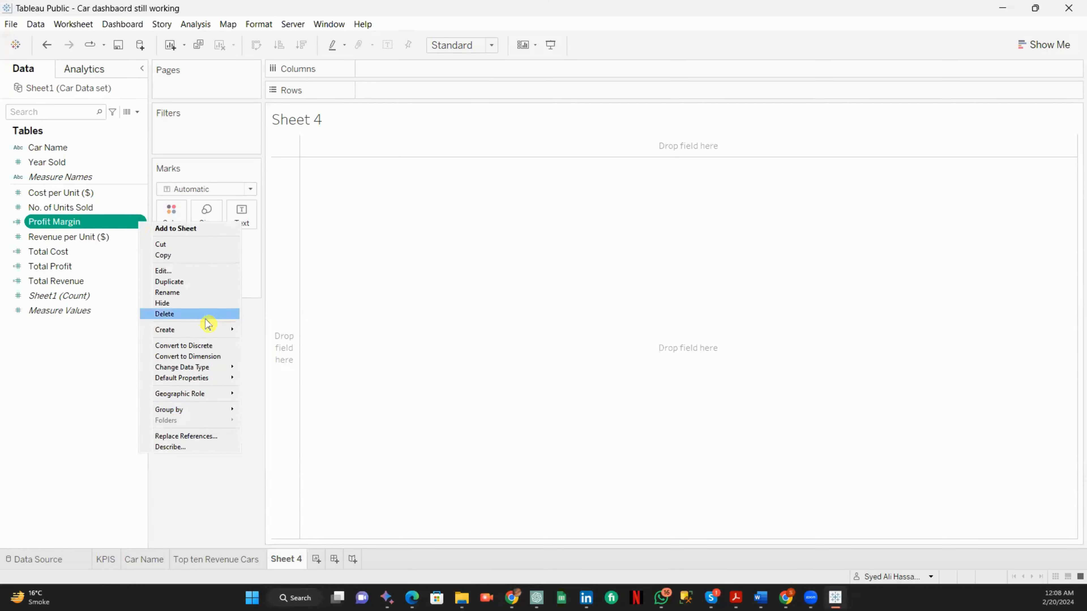
mouse_move(202, 370)
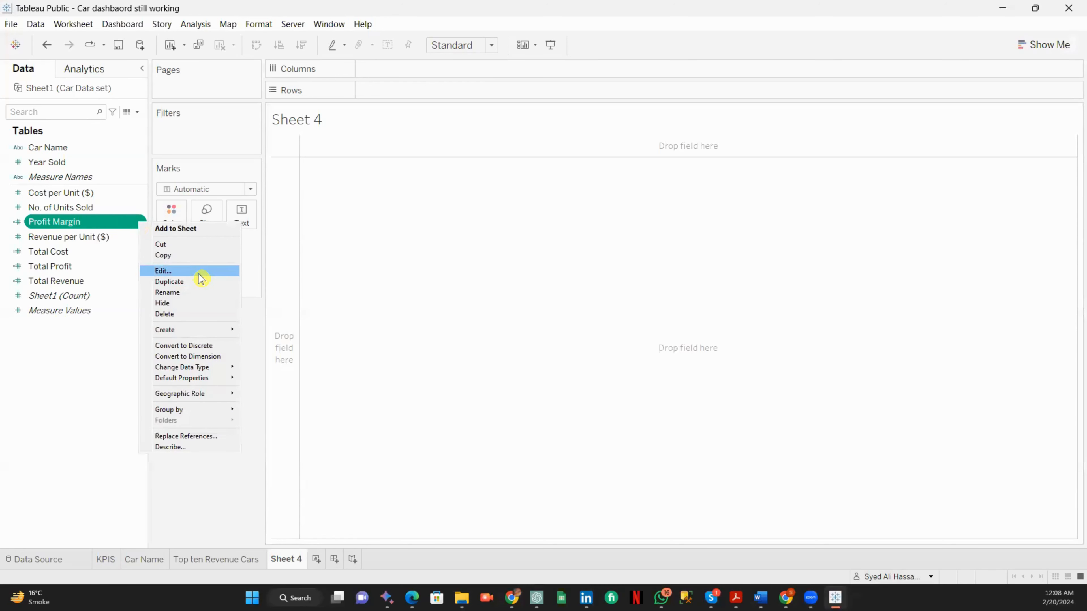
left_click(66, 409)
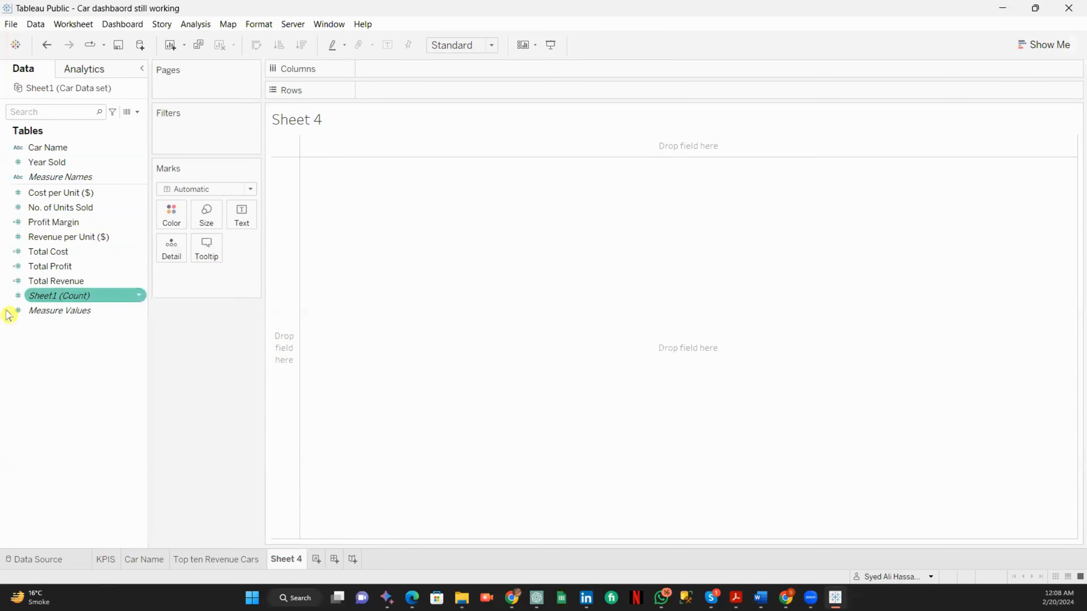
left_click(139, 222)
left_click(89, 350)
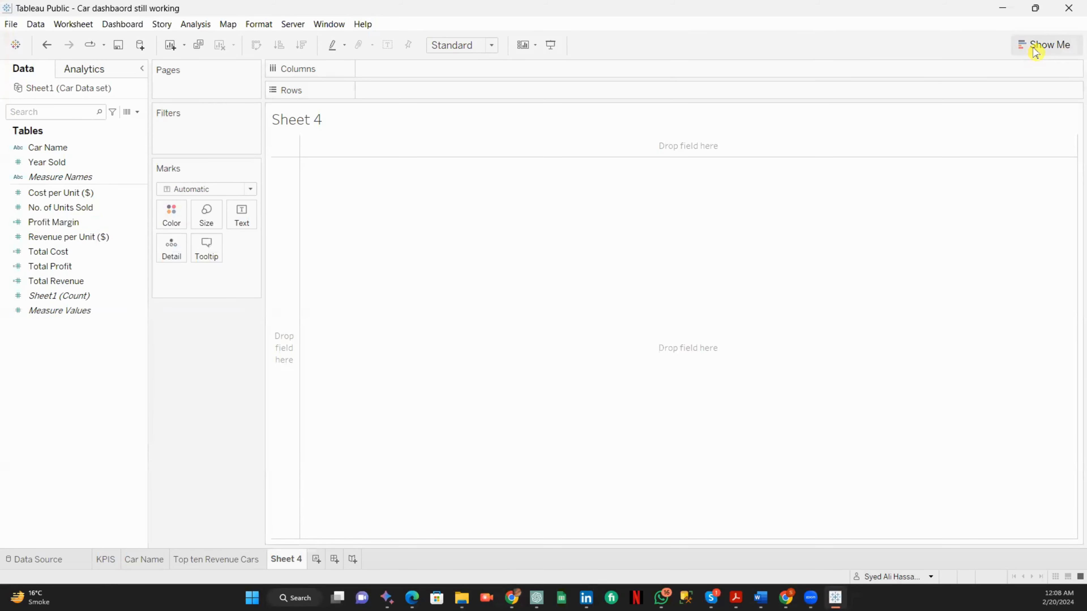
Plot Profit Margin by Car Name on Sheet 4 and display it as a treemap.
left_click_drag(51, 147, 404, 77)
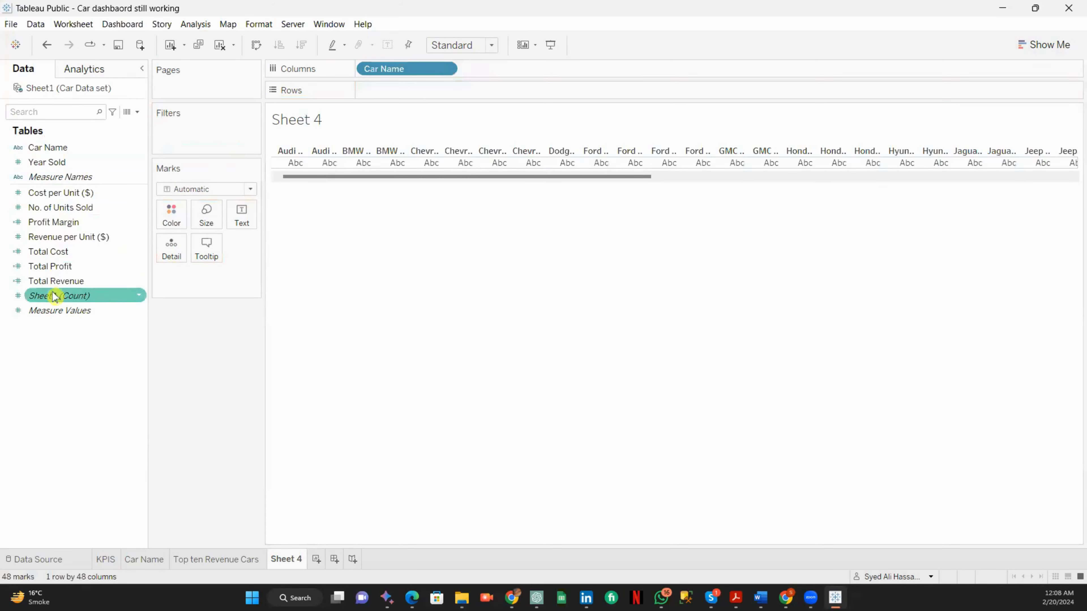
mouse_move(60, 232)
left_mouse_down()
mouse_move(371, 132)
mouse_move(392, 95)
left_mouse_up()
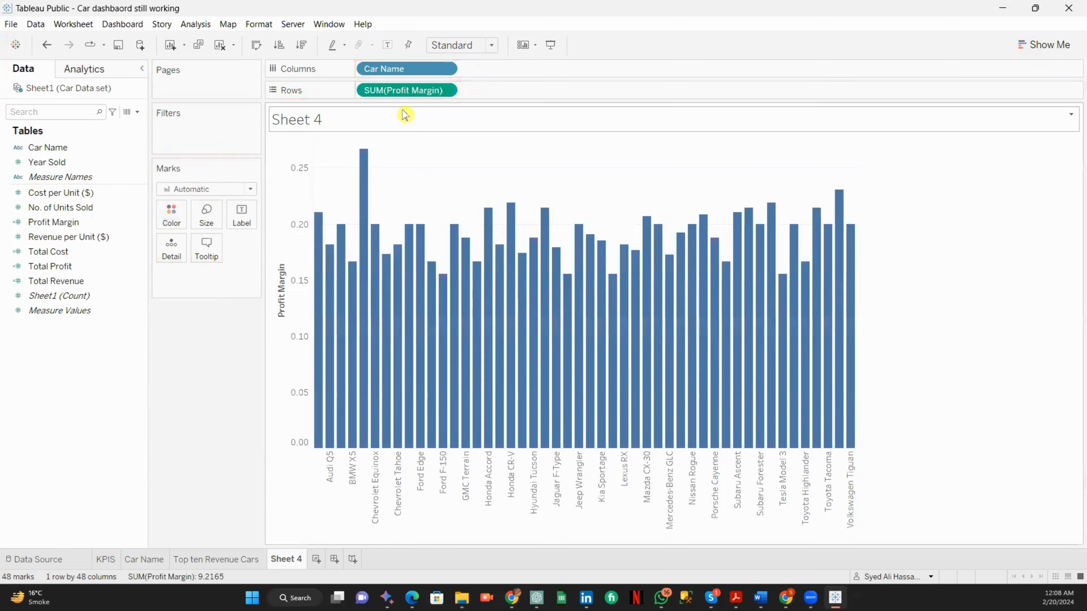
left_click(1039, 45)
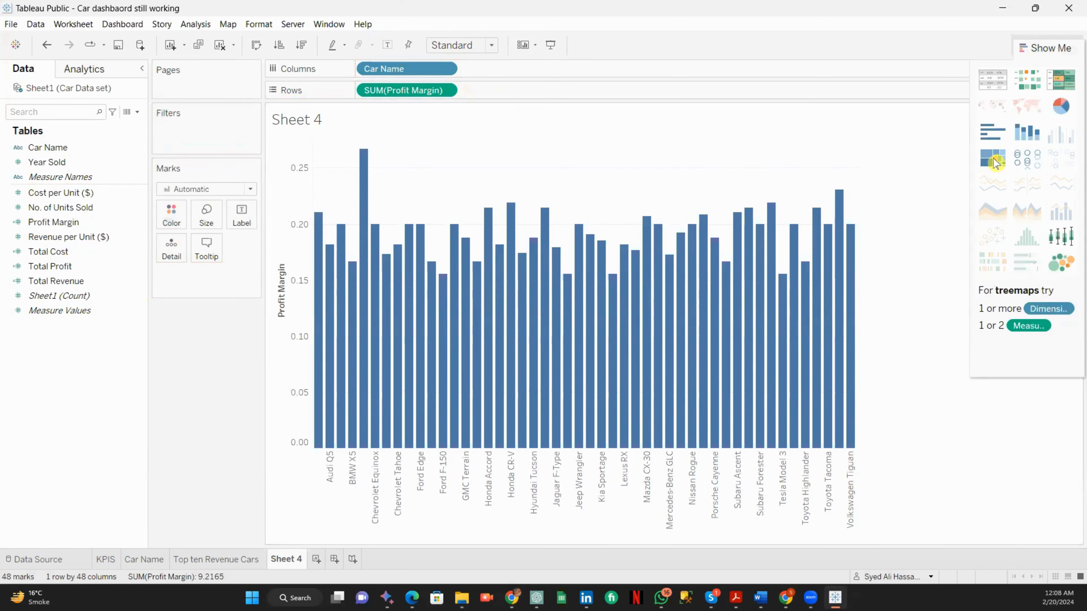
left_click(993, 160)
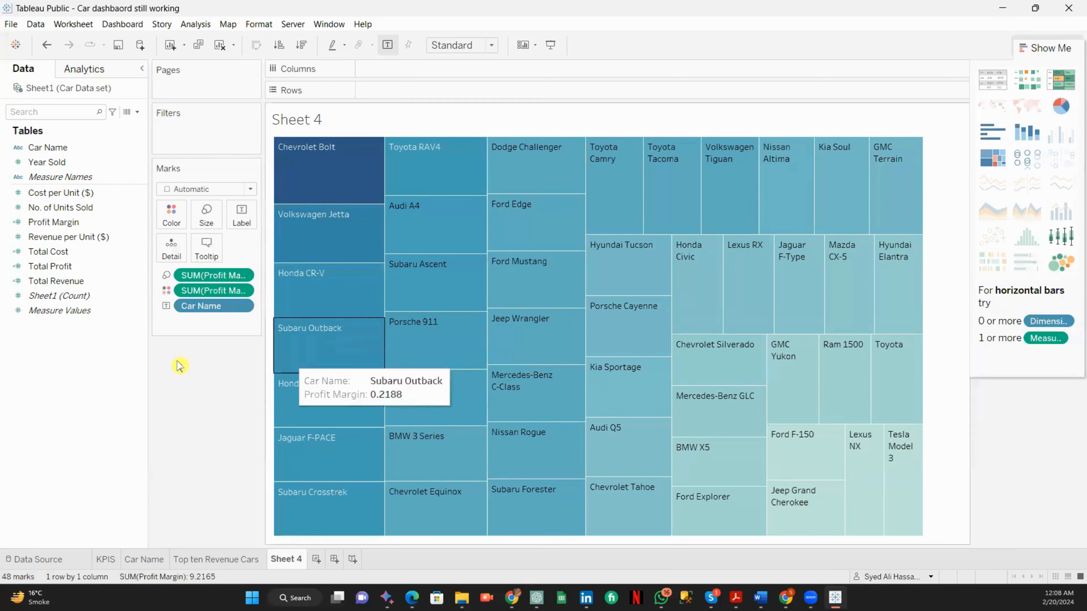
Show the Car Name filter on Sheet 4 and limit it to the top 5 by sum of Profit Margin.
left_click(241, 311)
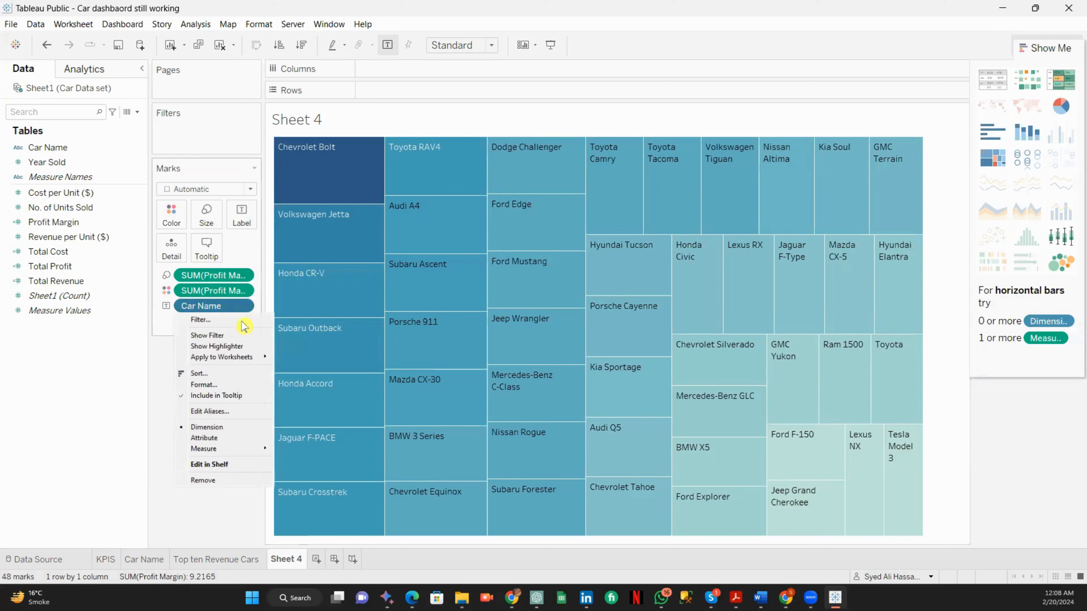
left_click(242, 336)
left_click(246, 131)
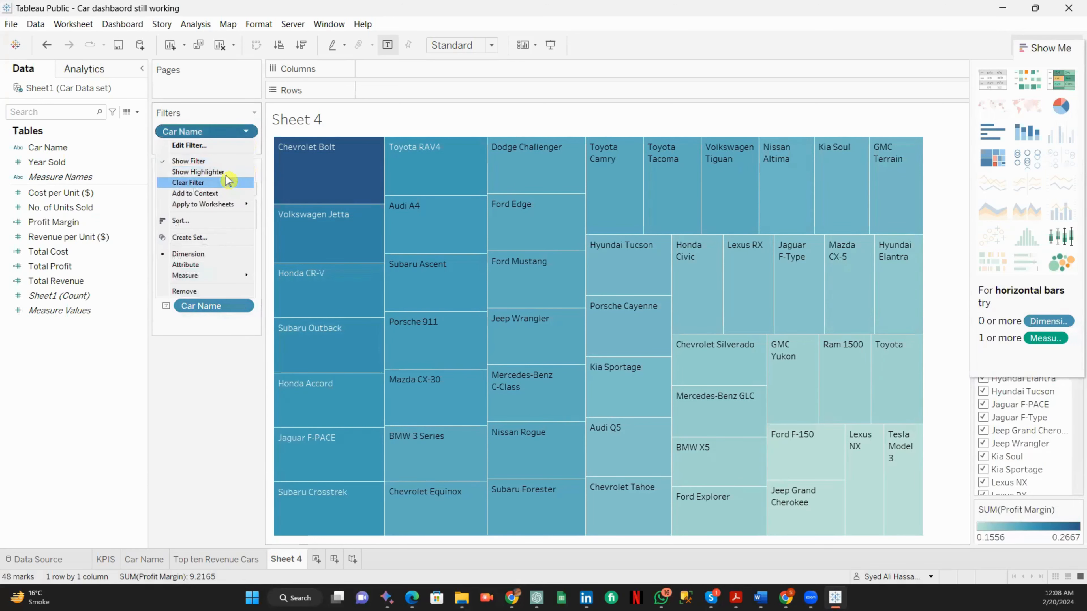
left_click(223, 150)
left_click(532, 132)
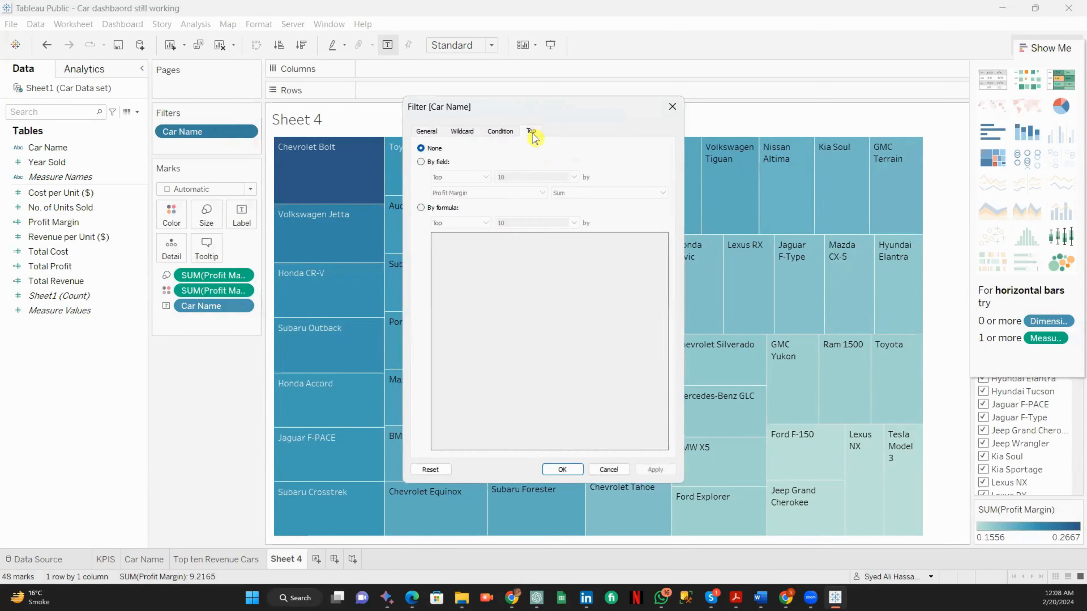
left_click(421, 164)
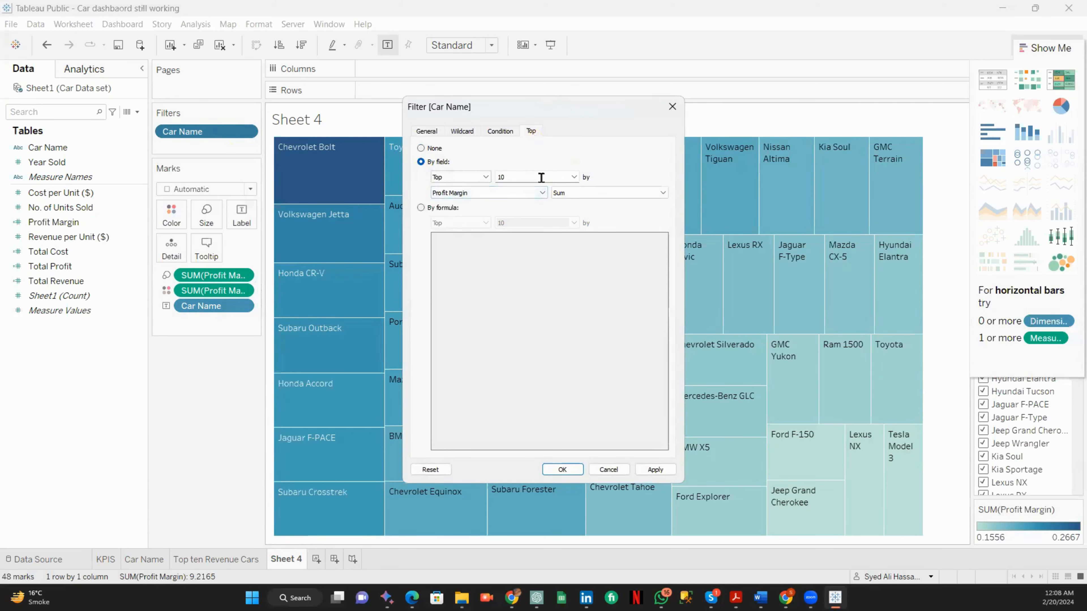
left_click(552, 470)
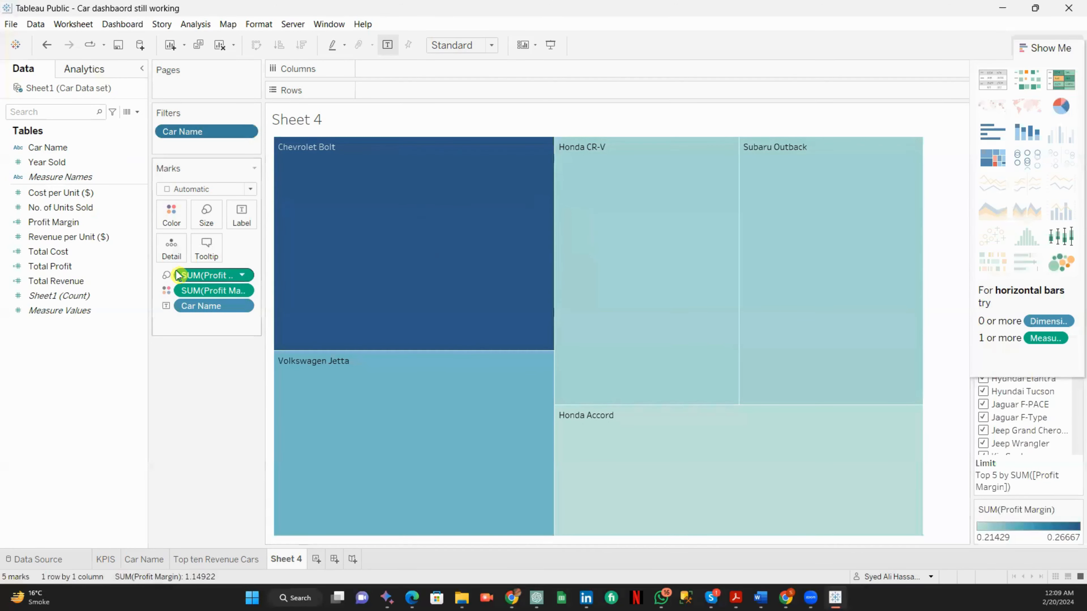
Label each treemap cell with its sum of Profit Margin in addition to the car name.
left_click(211, 295)
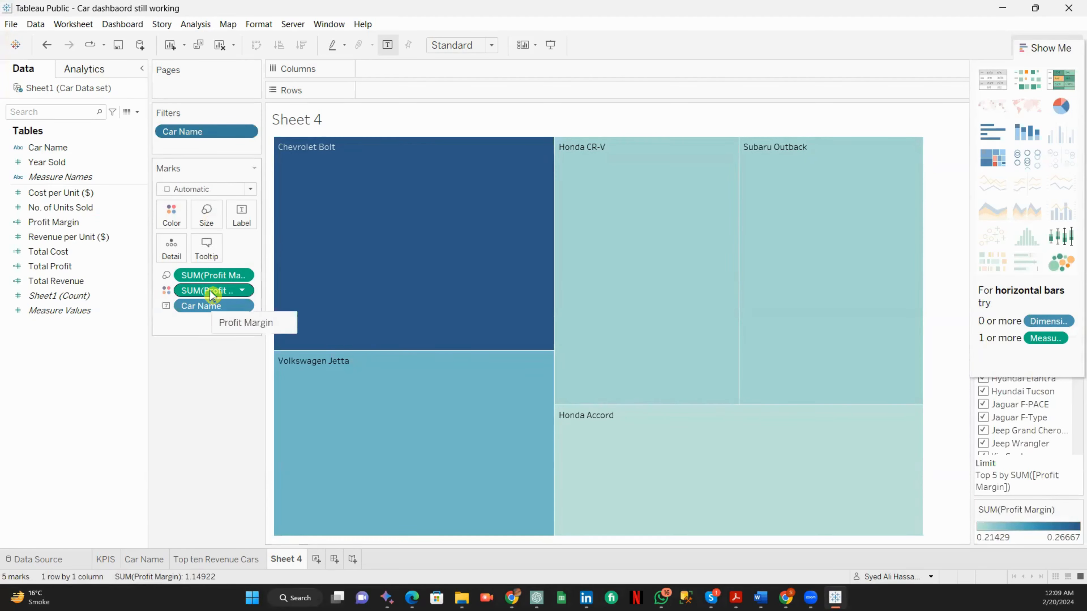
left_click_drag(211, 295, 206, 244)
left_click_drag(242, 211, 242, 211)
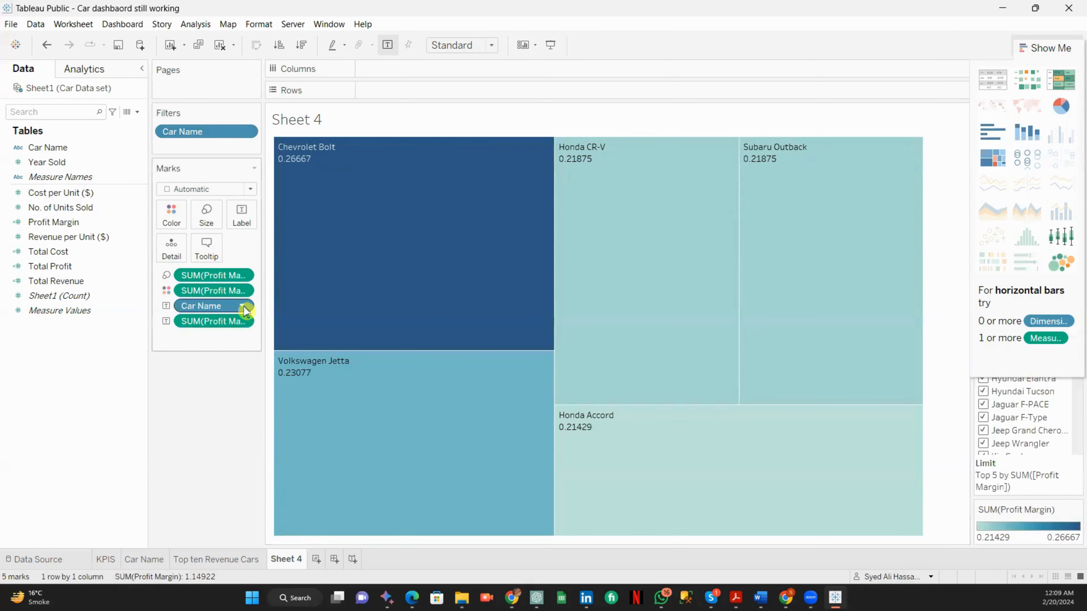
Format the Profit Margin labels on the treemap as percentages with 0 decimal places.
left_click(242, 324)
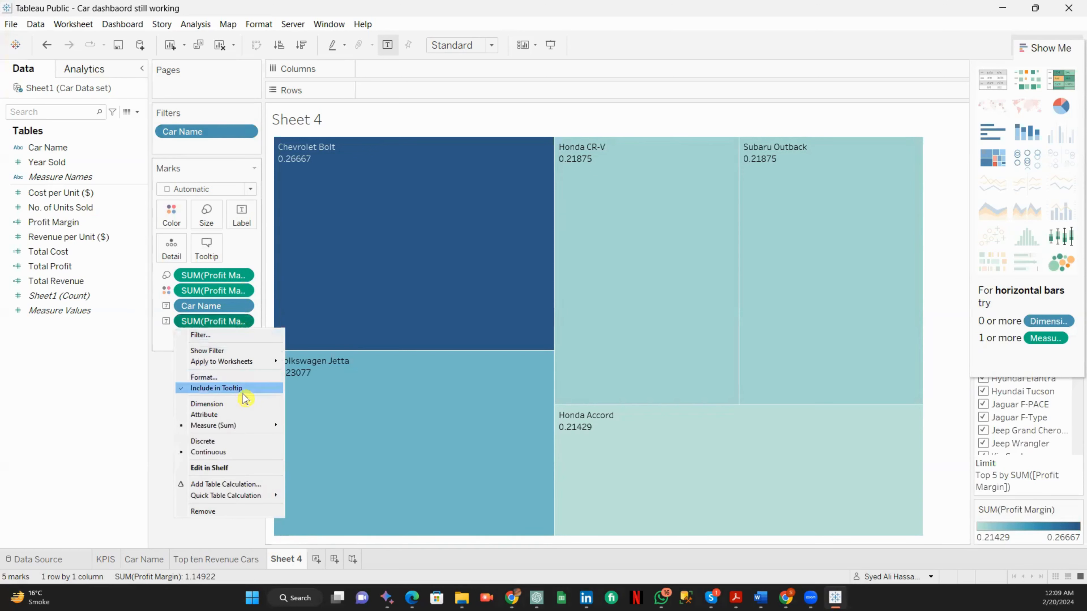
left_click(245, 377)
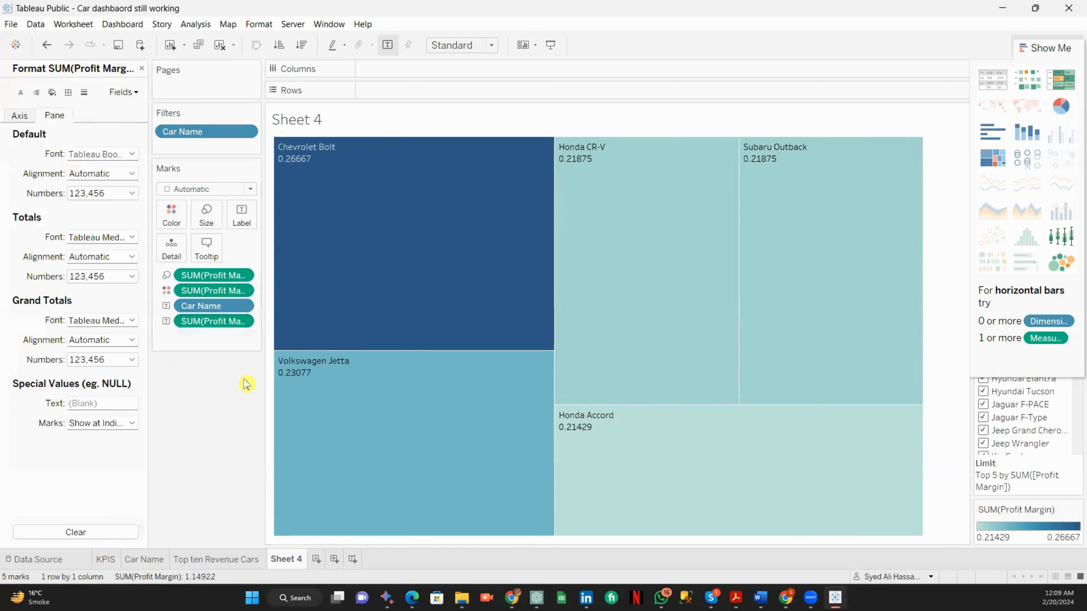
left_click(133, 193)
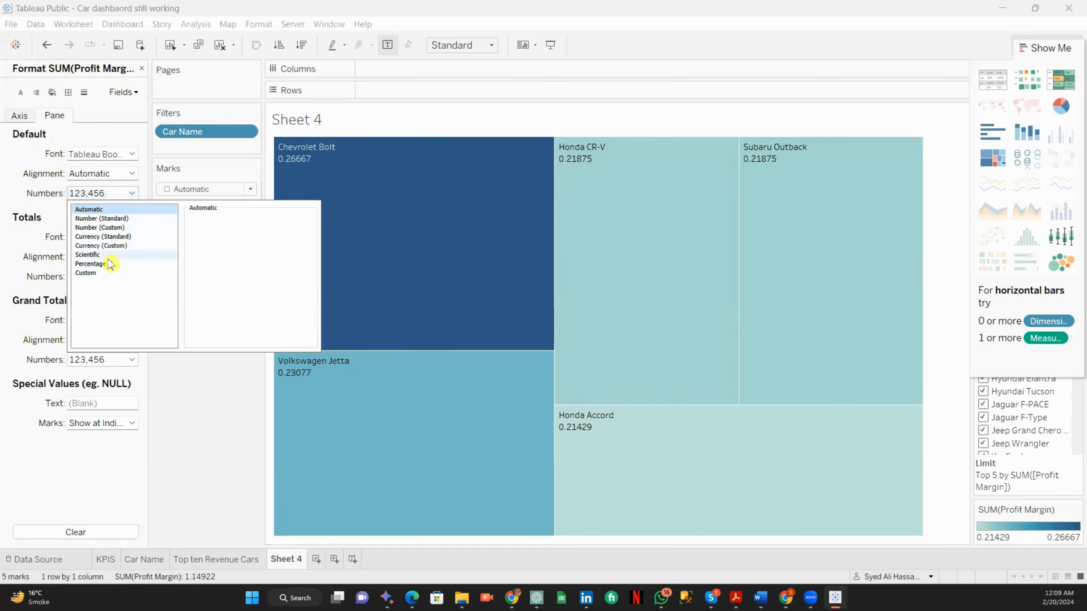
left_click(98, 264)
left_click(220, 229)
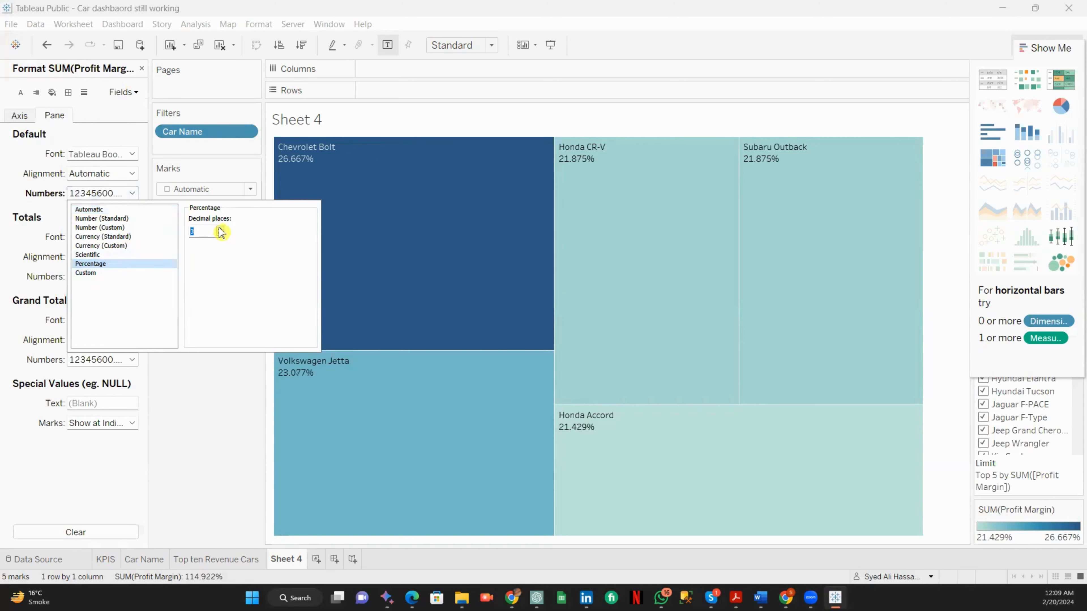
left_click(219, 234)
left_click(220, 234)
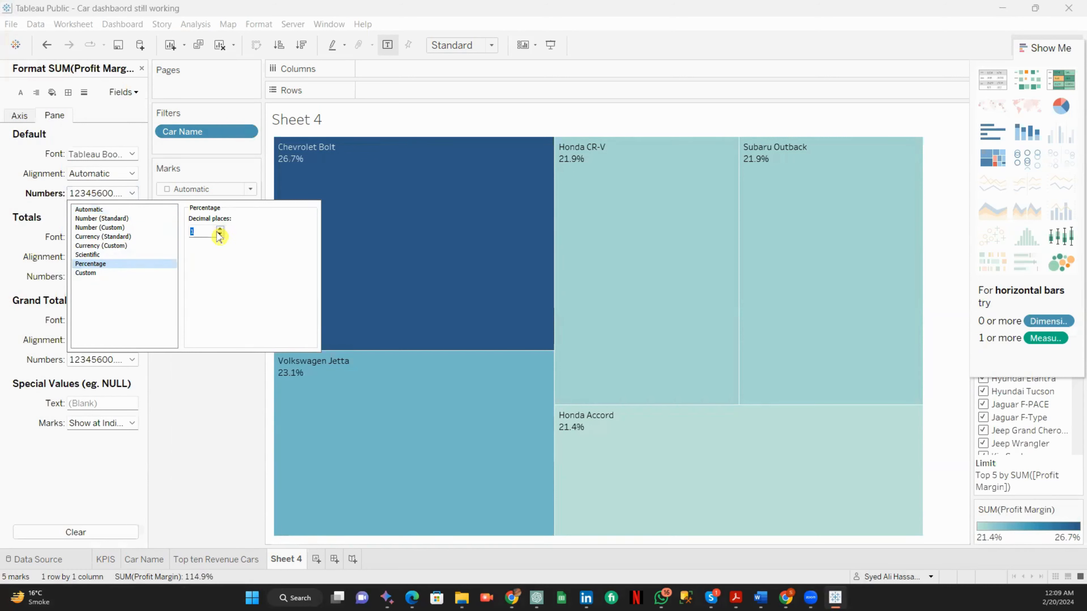
left_click(219, 234)
left_click(198, 409)
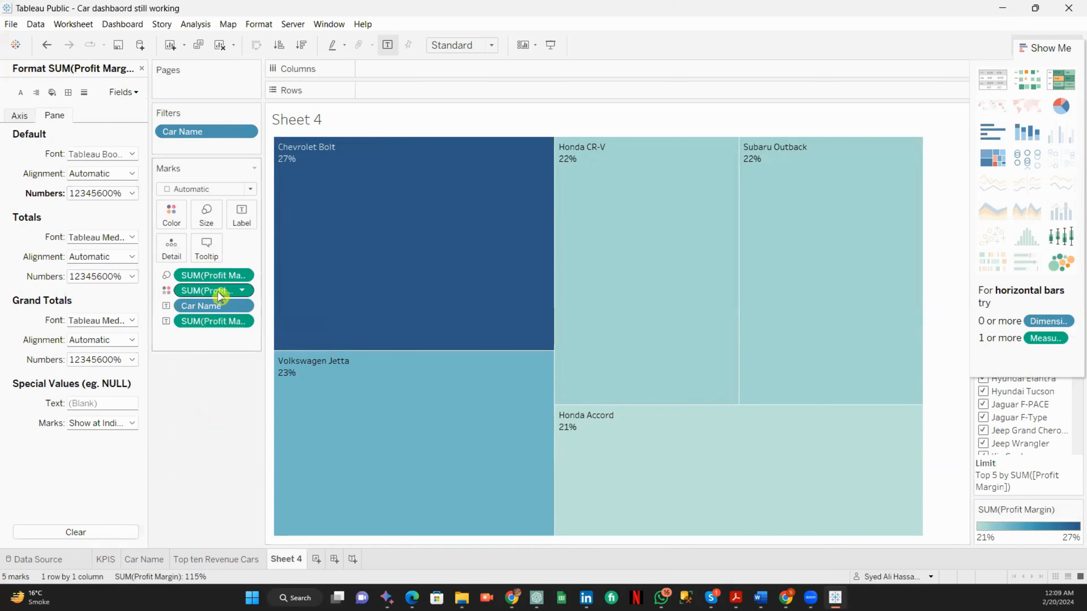
Color the treemap cells by Car Name and rename Sheet 4 as Top 5 Cars by Profit Margin.
left_click_drag(209, 310, 200, 268)
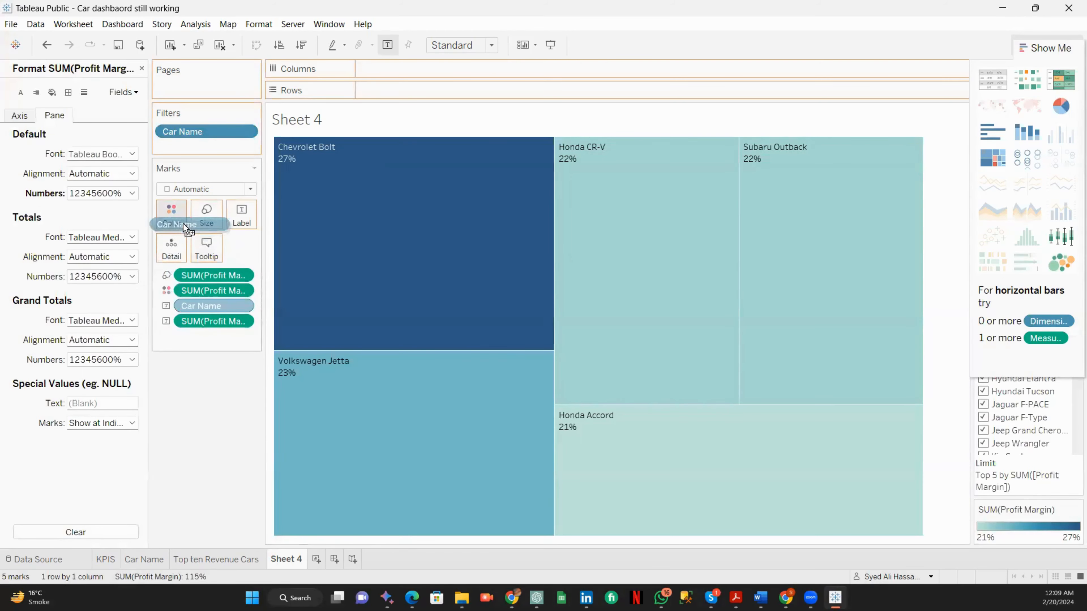
left_click_drag(184, 223, 184, 224)
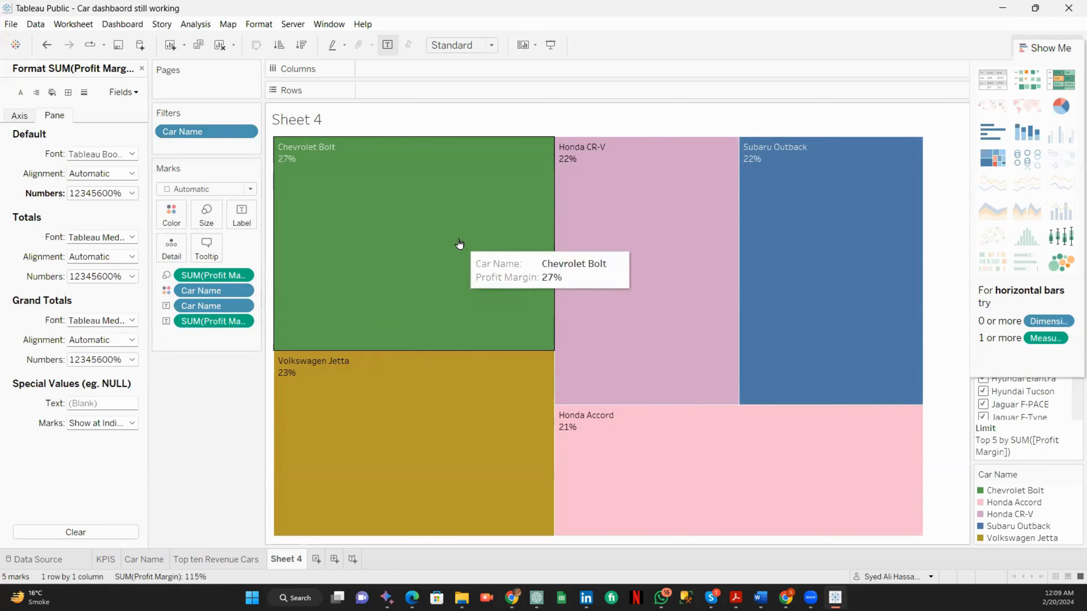
key("alt+Tab")
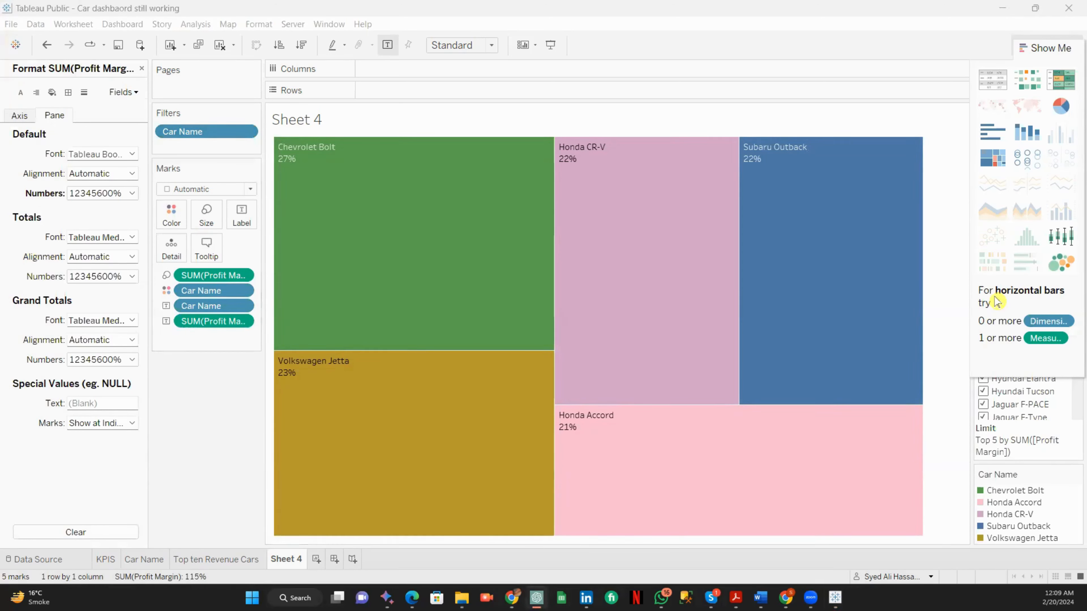
double_click(283, 559)
type("Top 5 Cars by Profit Margin")
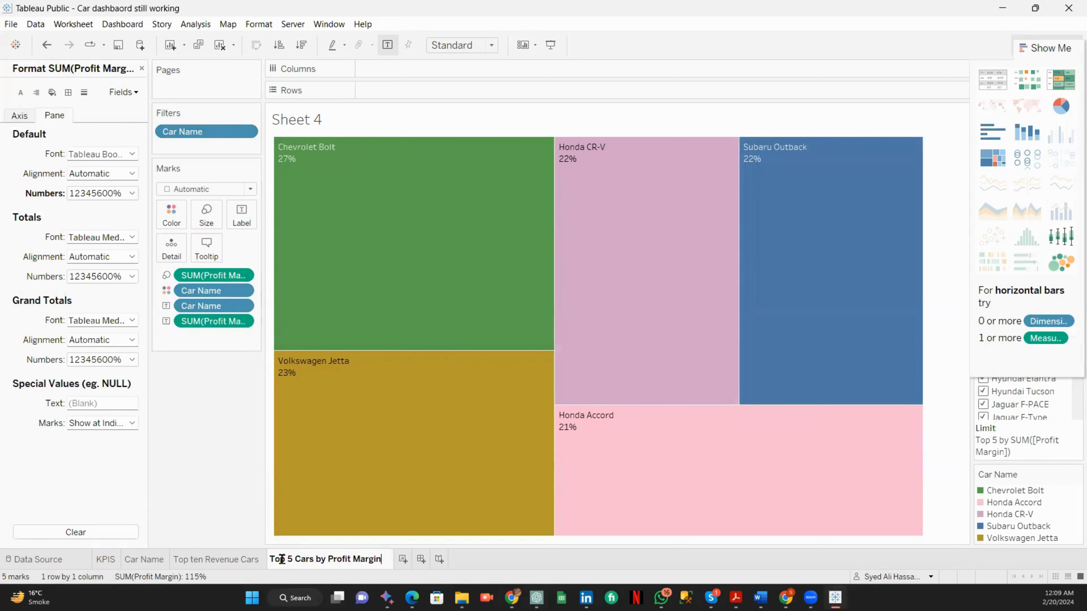
key("Return")
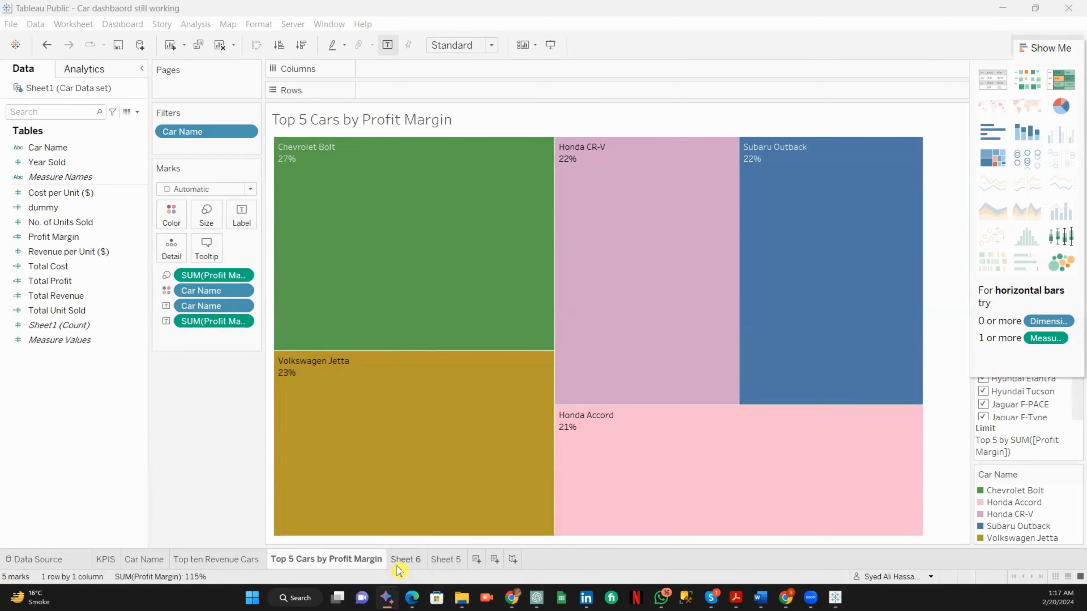
Build a pie chart on Sheet 6 colored by Car Name with slice angles from No. of Units Sold, fitted to the entire view.
left_click(405, 559)
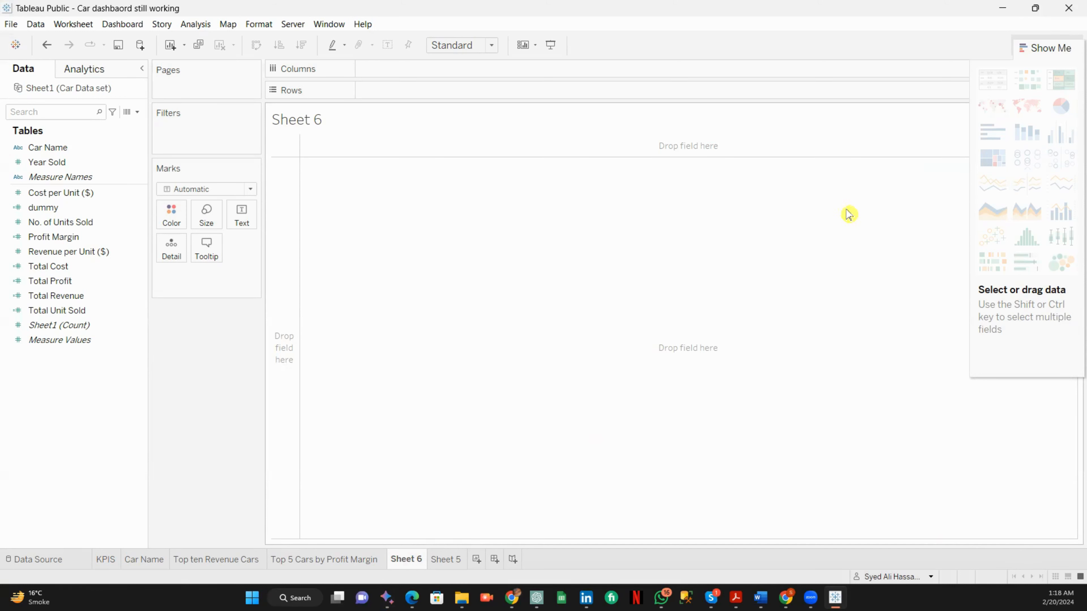
left_click(248, 191)
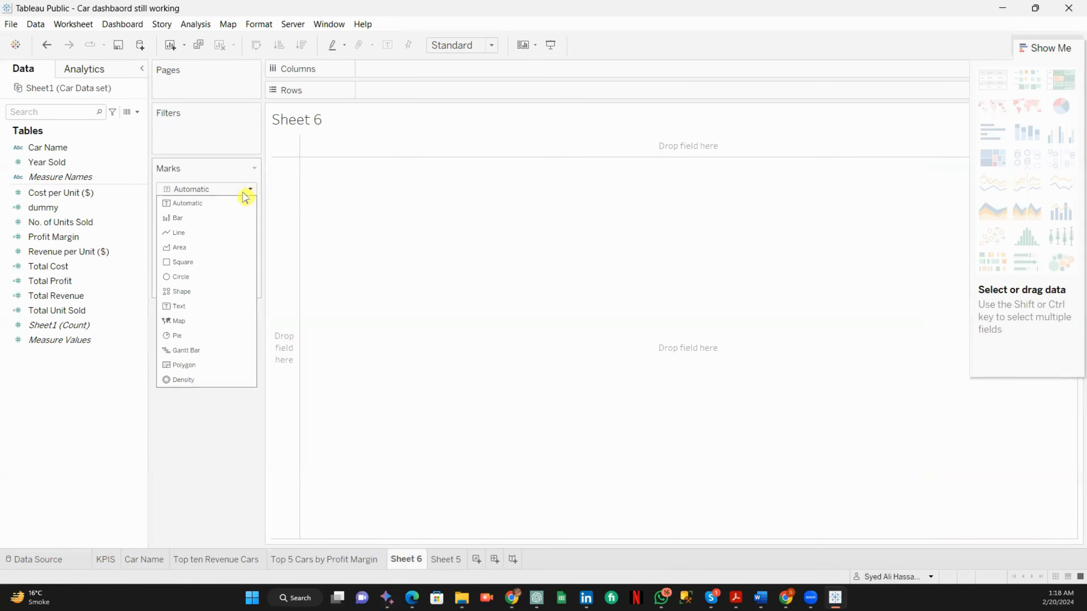
left_click(213, 336)
left_click_drag(79, 147, 410, 92)
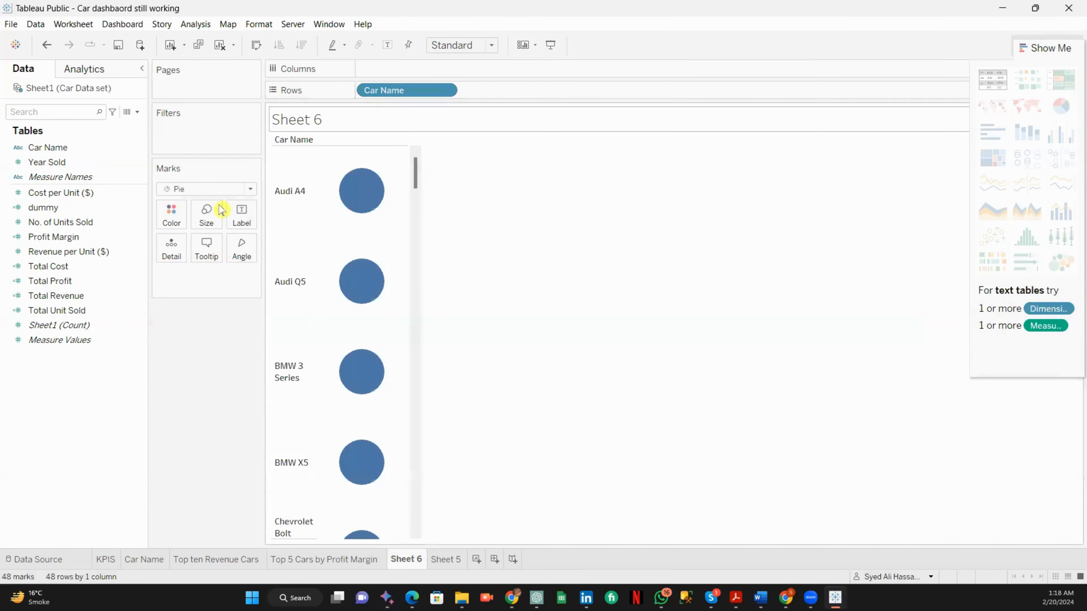
left_click(83, 226)
left_click_drag(84, 227, 423, 71)
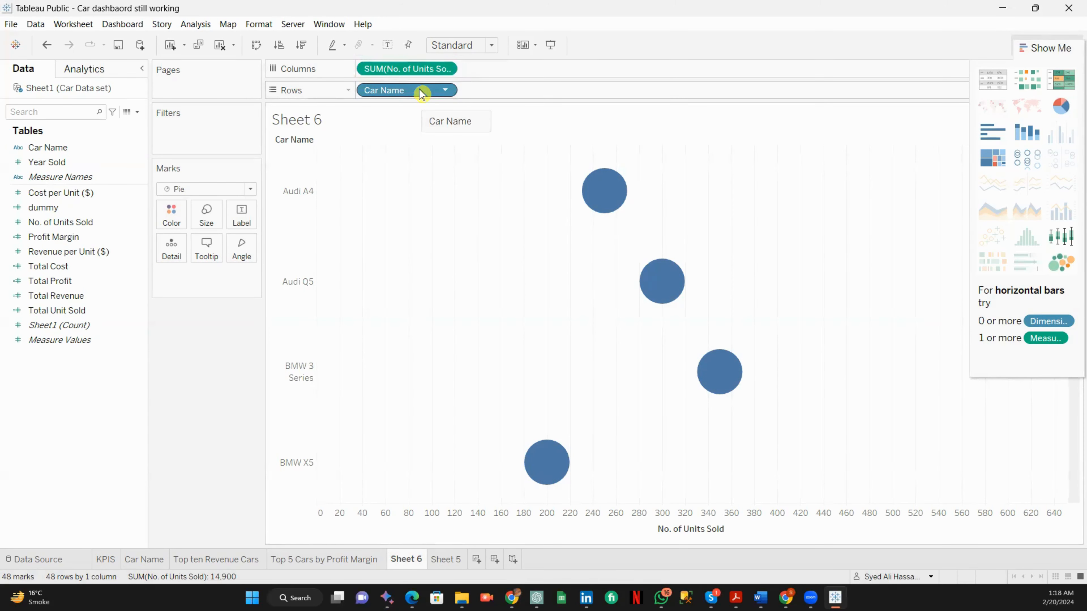
left_click_drag(417, 70, 253, 251)
left_click_drag(405, 90, 172, 215)
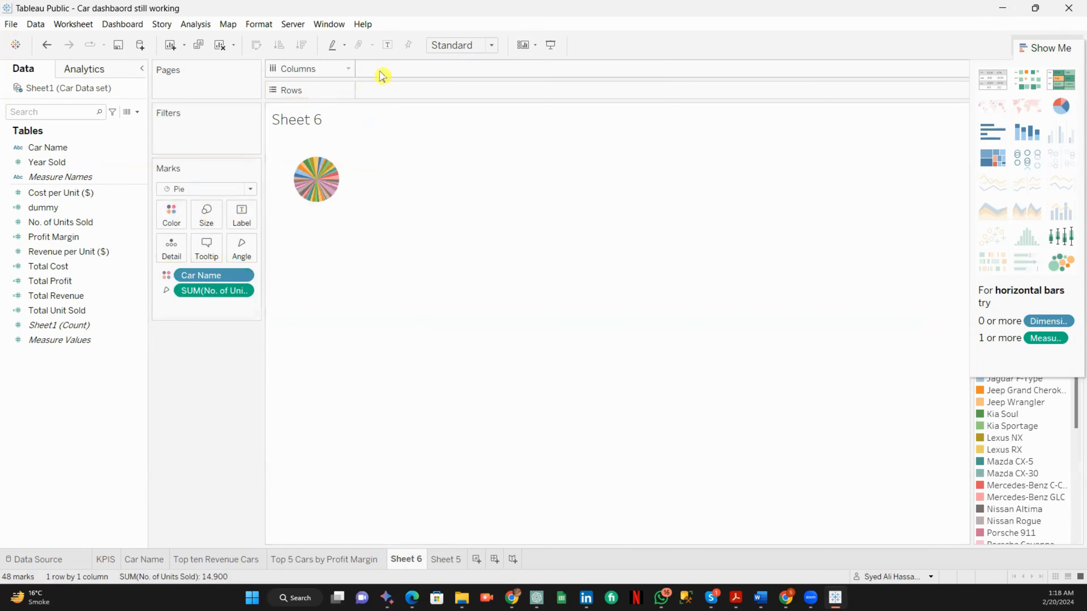
left_click(491, 45)
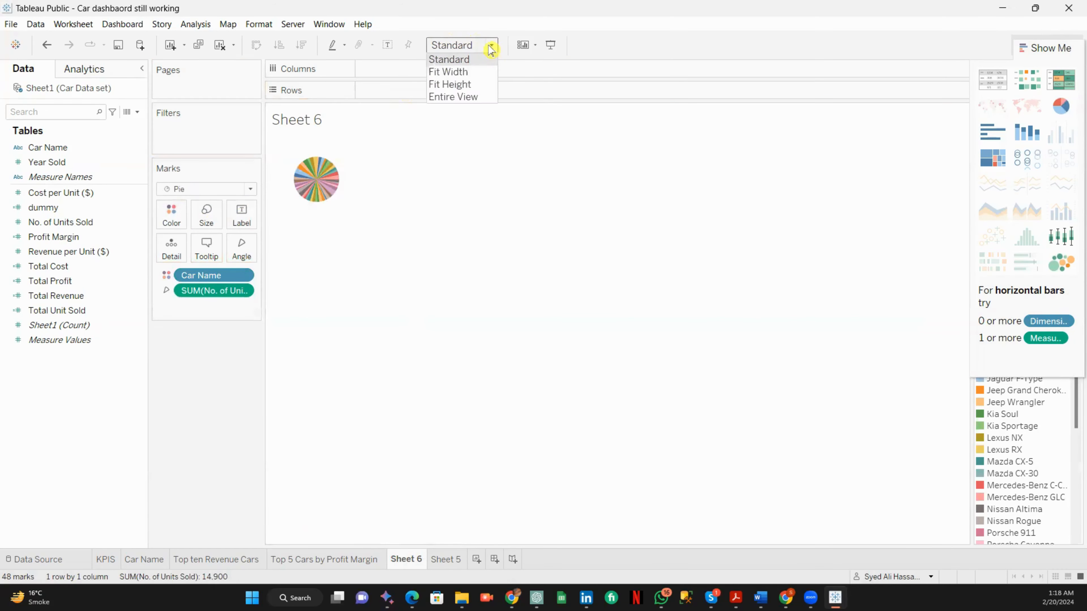
left_click(469, 99)
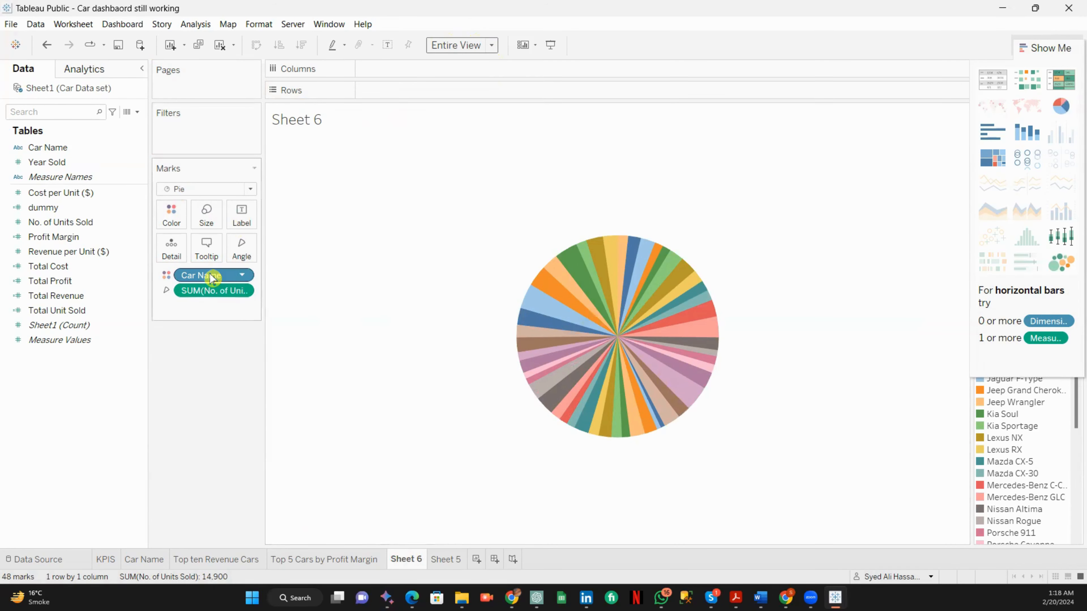
Filter Car Name on Sheet 6 to the top 10 by sum of No. of Units Sold.
left_click_drag(218, 281, 214, 121)
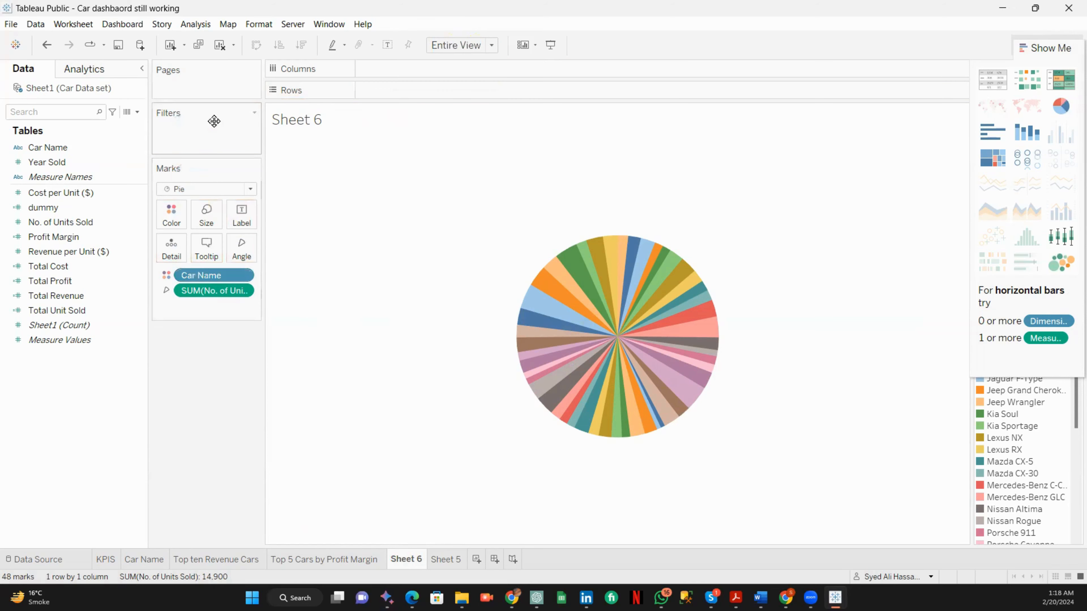
left_click_drag(231, 165, 237, 187)
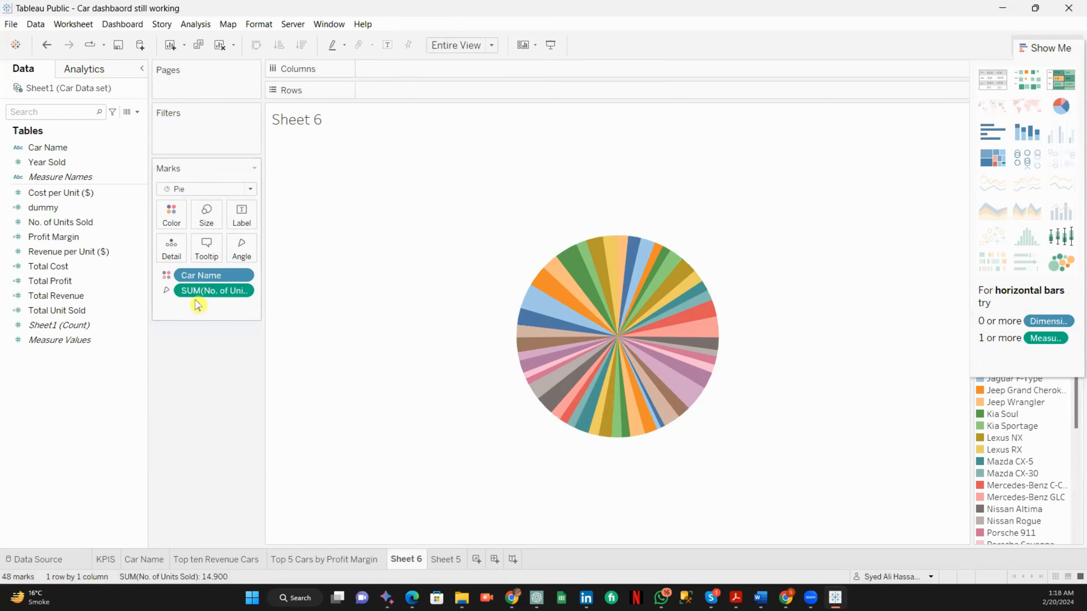
left_click_drag(210, 278, 201, 138)
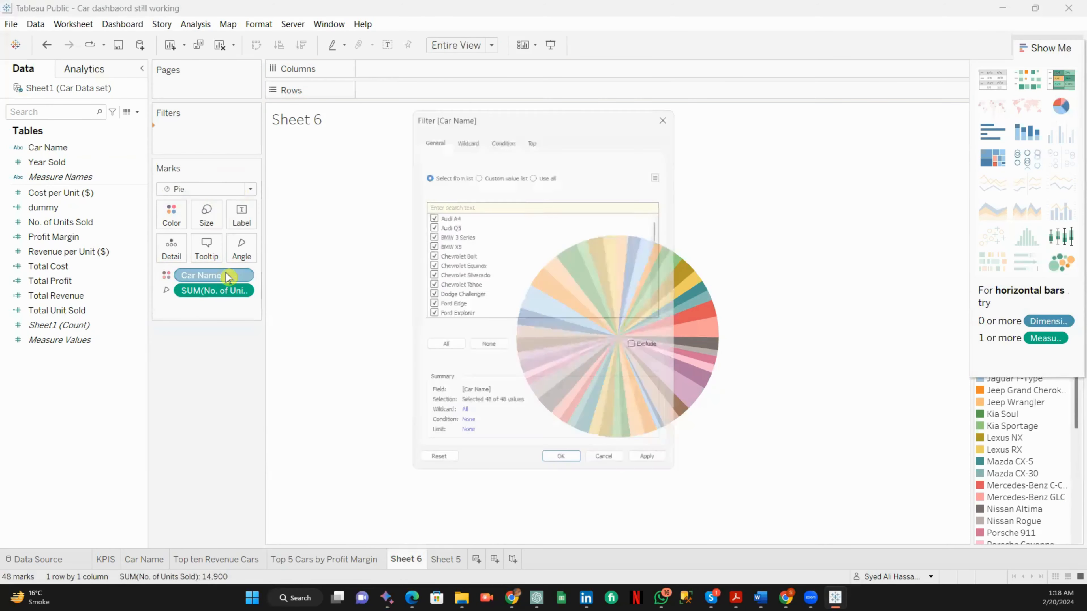
left_click(525, 137)
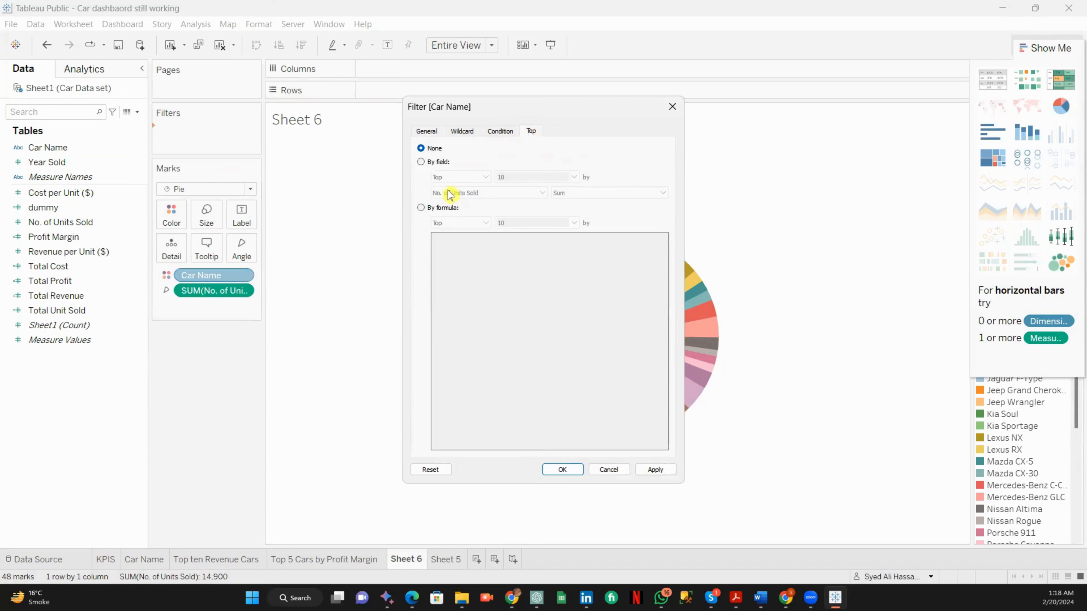
left_click(422, 163)
left_click(554, 472)
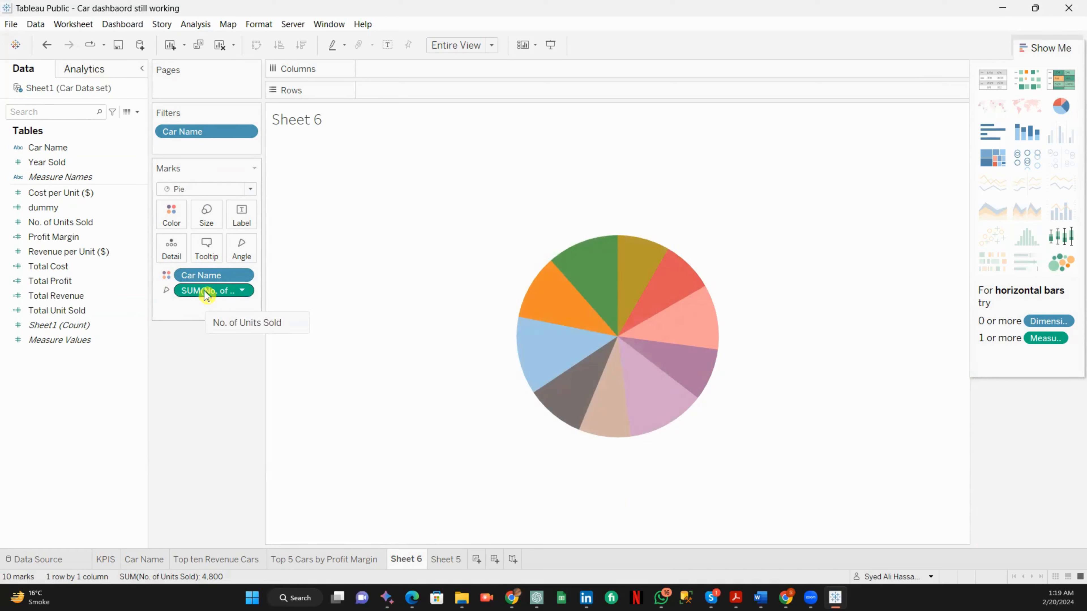
Move the sum of No. of Units Sold from the pie's angle to its slice labels.
left_click_drag(206, 294, 242, 221)
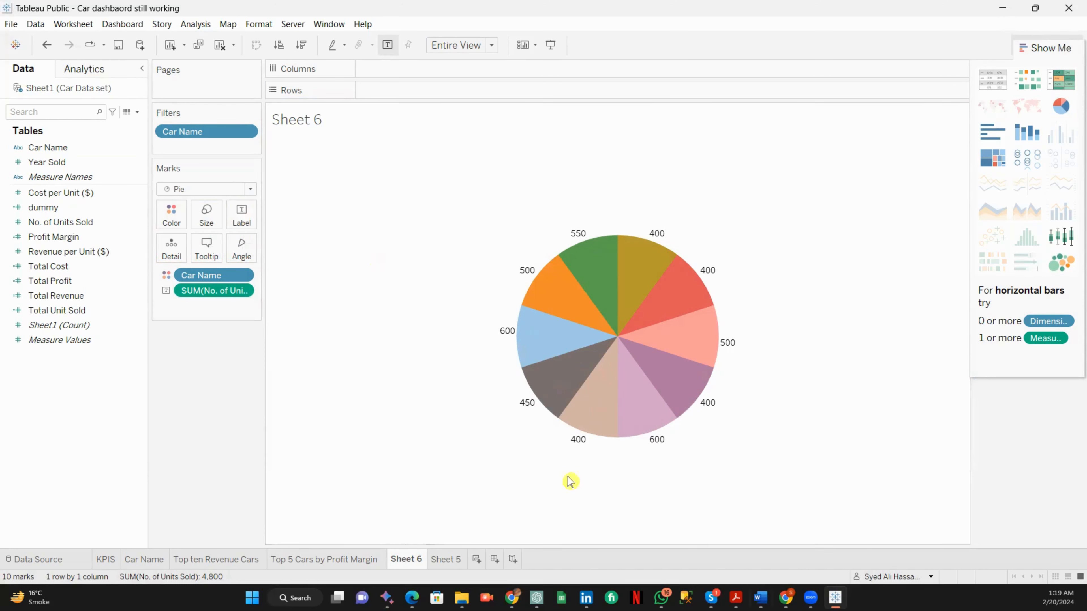
mouse_move(578, 288)
mouse_move(576, 238)
Create a calculated field named Dummy 1 with the formula sum(0).
right_click(127, 382)
left_click(140, 384)
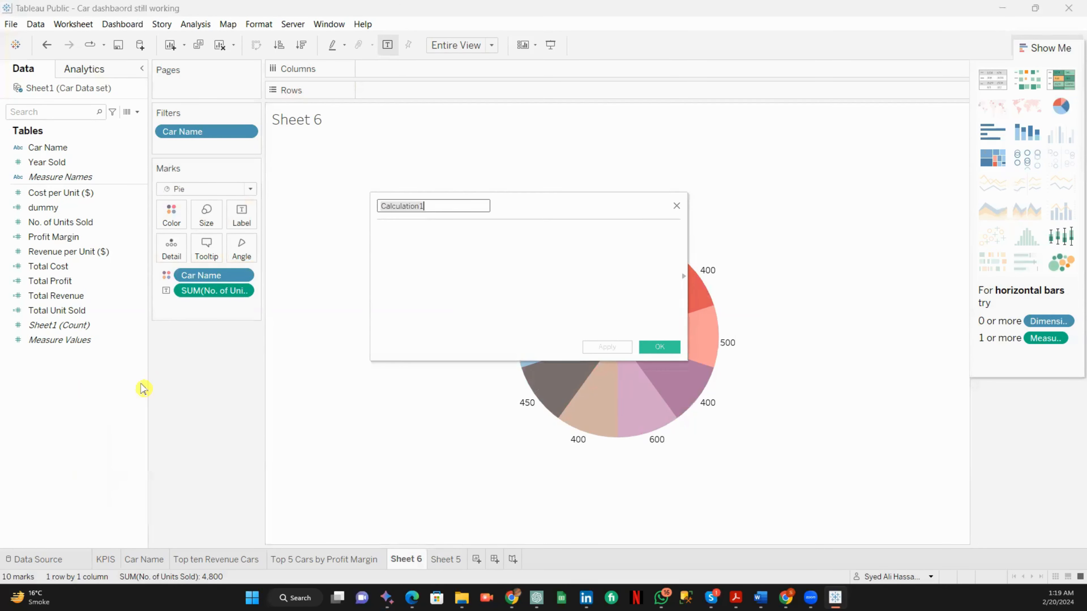
left_click(433, 206)
key("BackSpace")
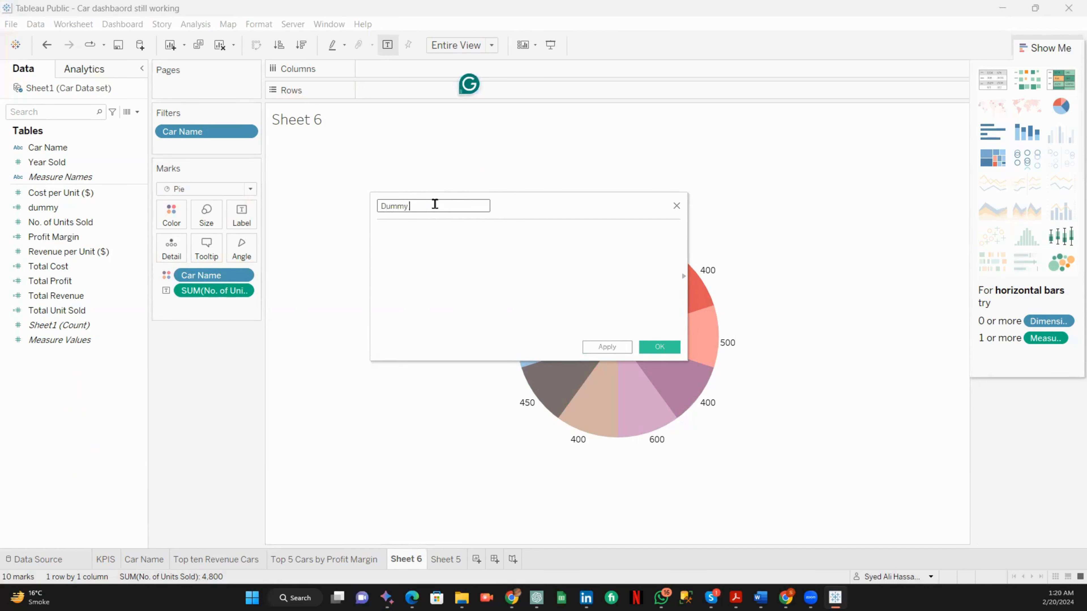
left_click(430, 243)
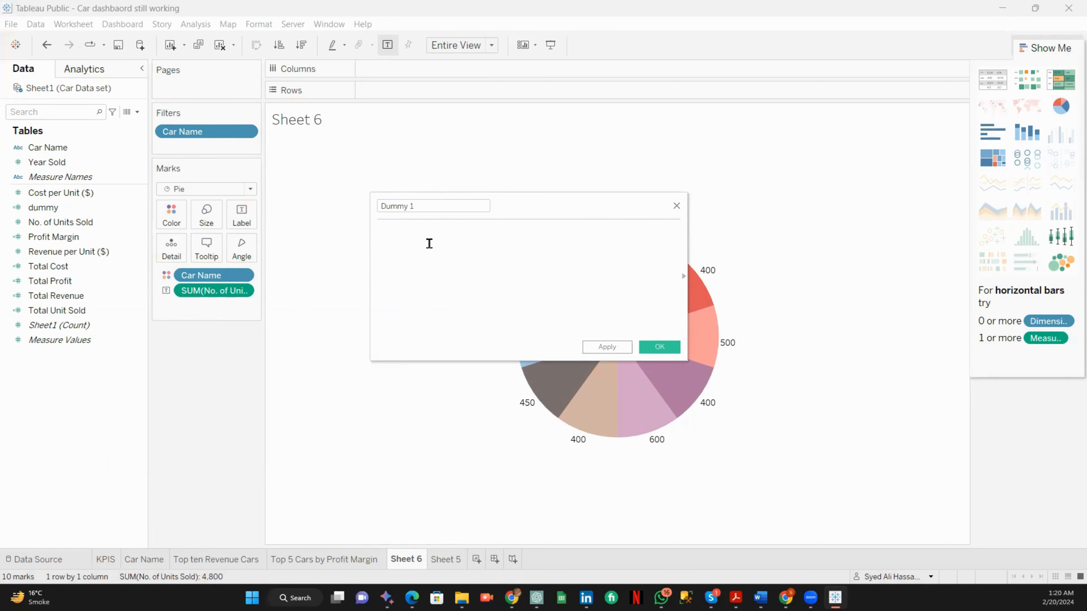
type("sum(0)")
left_click(659, 347)
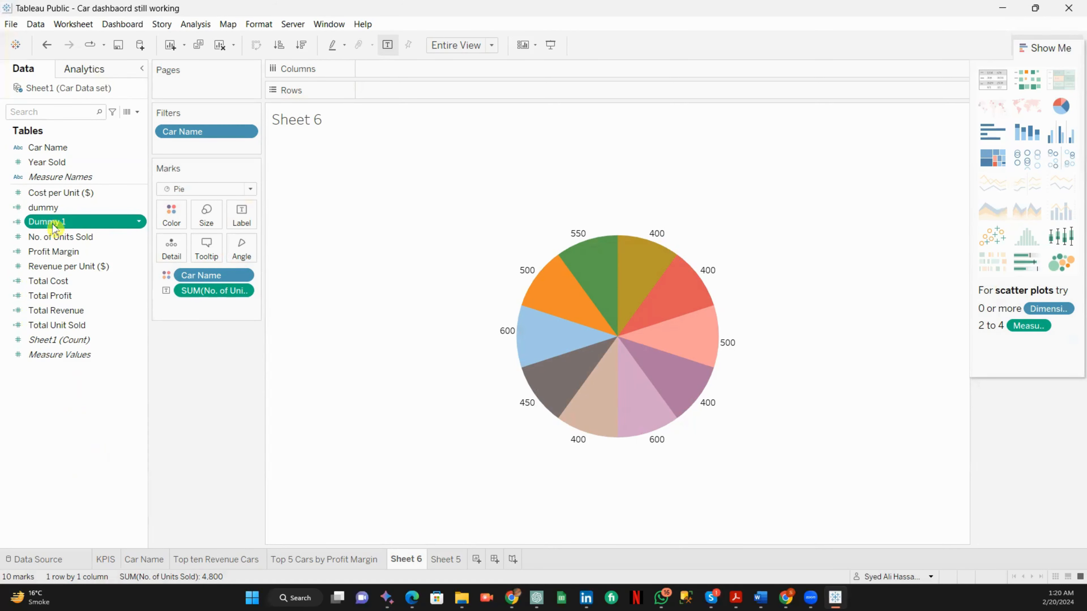
Place Dummy 1 on the rows of Sheet 6 twice to split the view into two pies.
left_click_drag(53, 228, 385, 92)
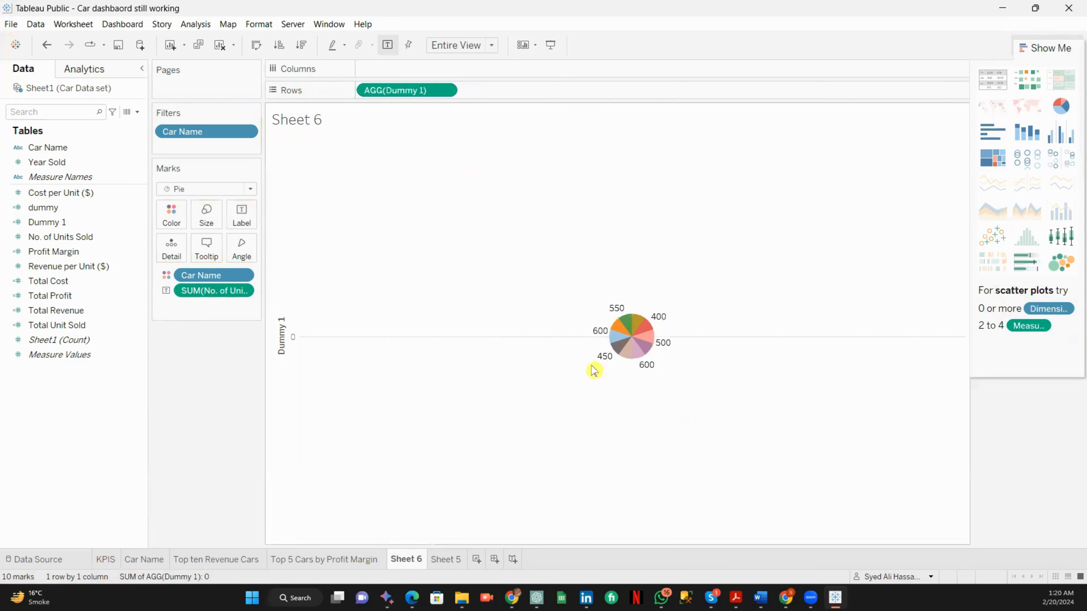
mouse_move(657, 332)
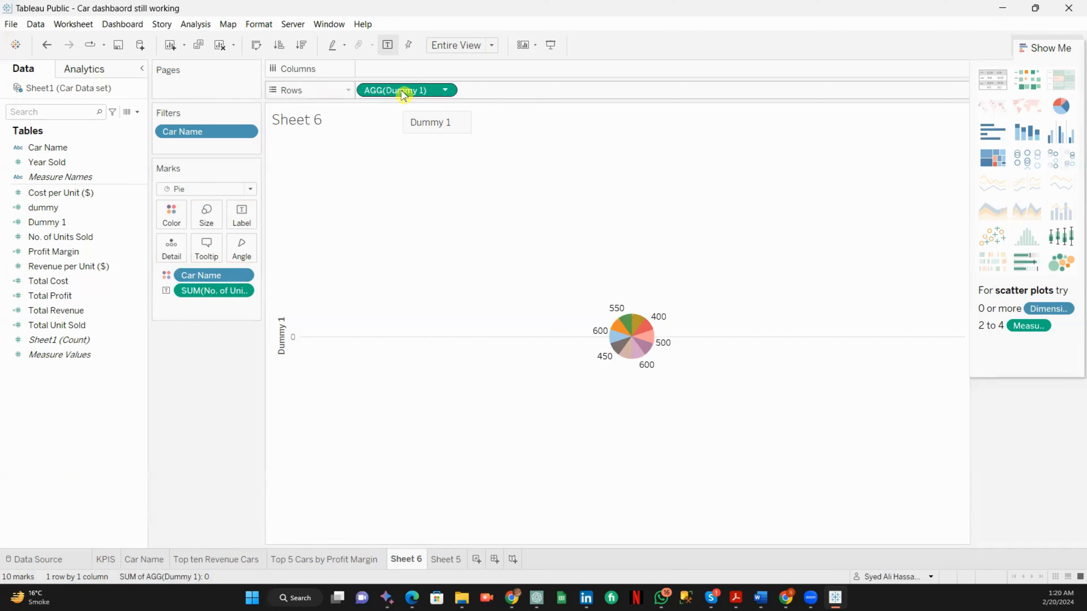
left_click_drag(402, 94, 501, 88)
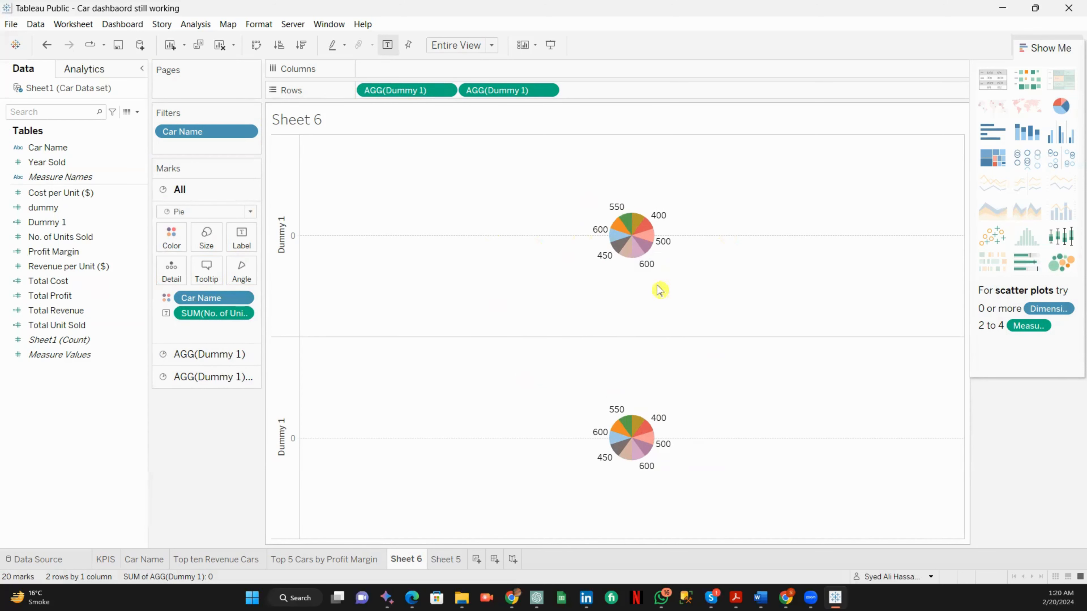
Enlarge the lower Dummy 1 pie so it nearly fills its row, keeping the upper pie small.
left_click(230, 354)
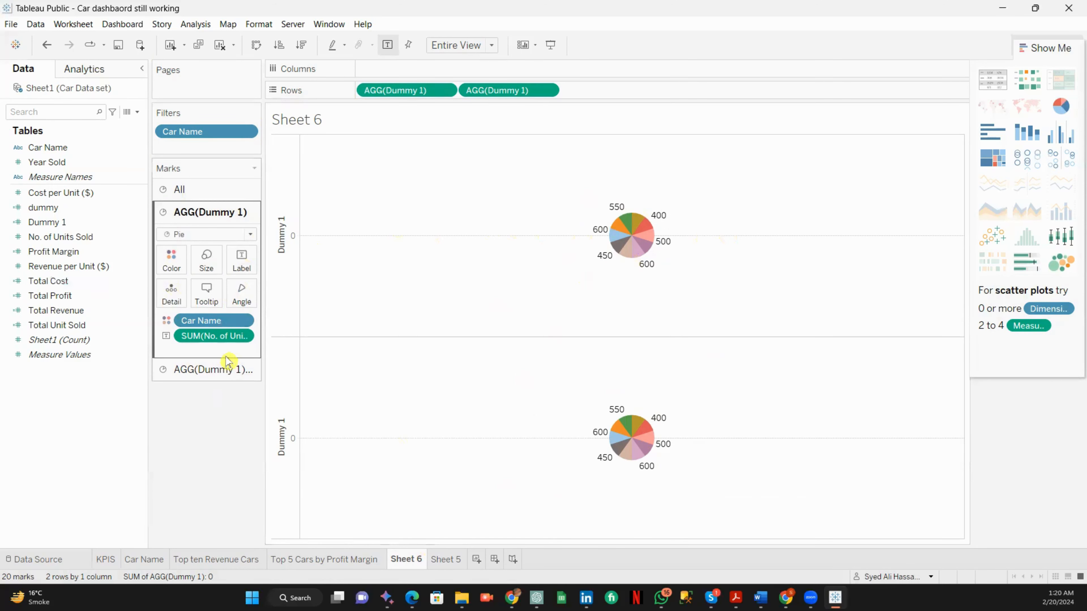
left_click(227, 370)
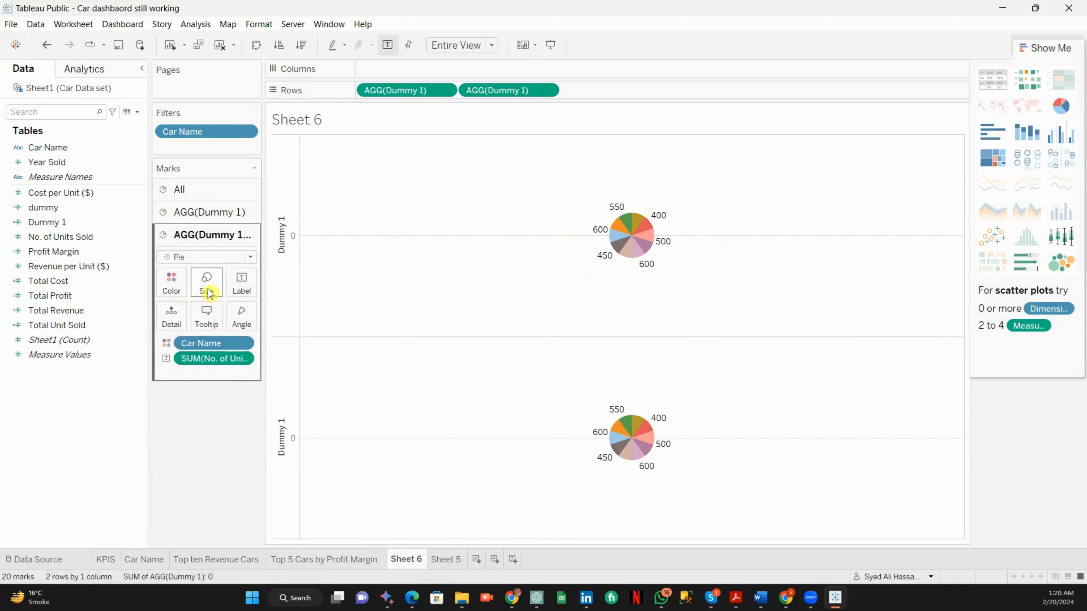
left_click(206, 283)
left_click_drag(233, 317, 276, 322)
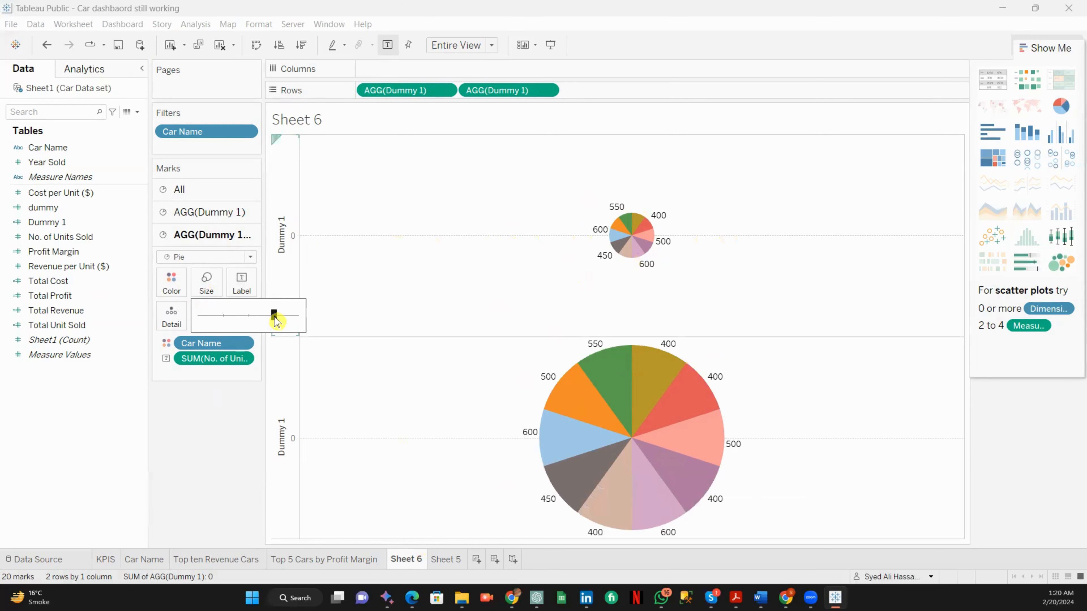
Remove Car Name and the sum of No. of Units Sold from the lower pie's marks, and color its slices by Car Name again.
right_click(241, 346)
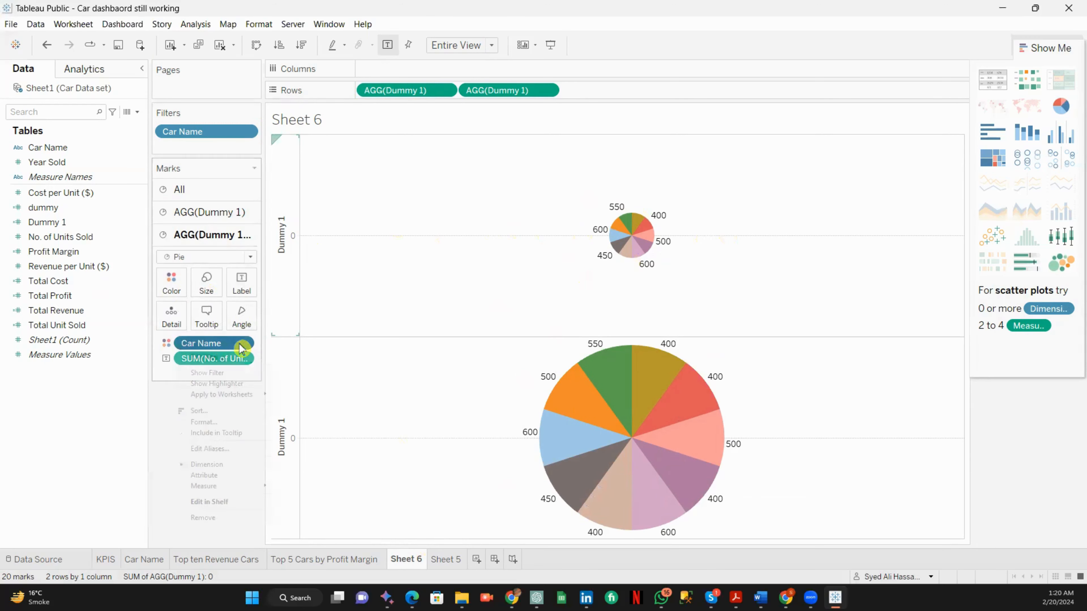
left_click(203, 519)
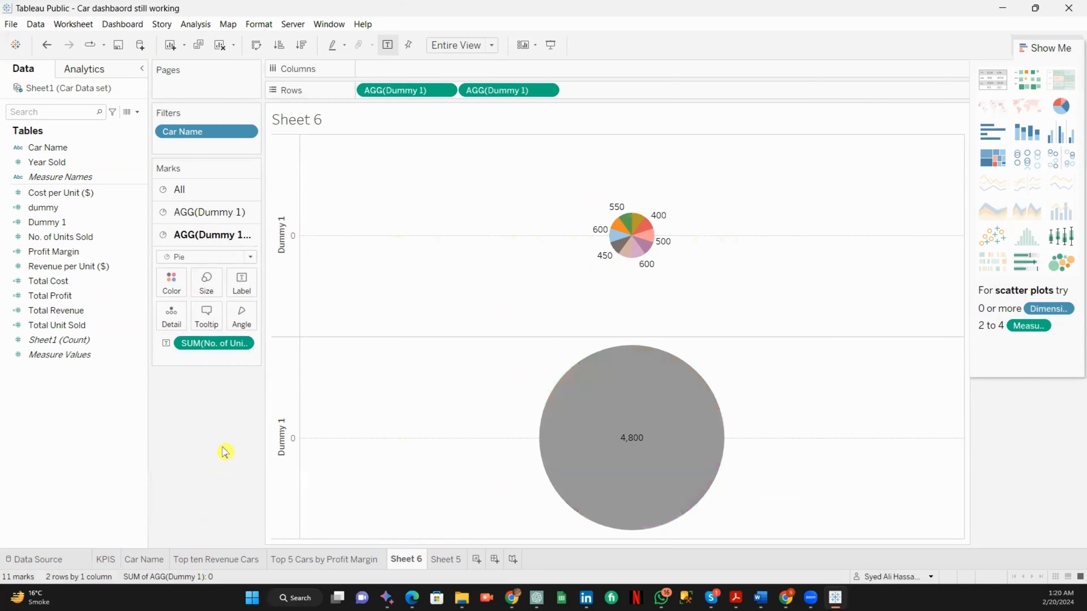
right_click(241, 343)
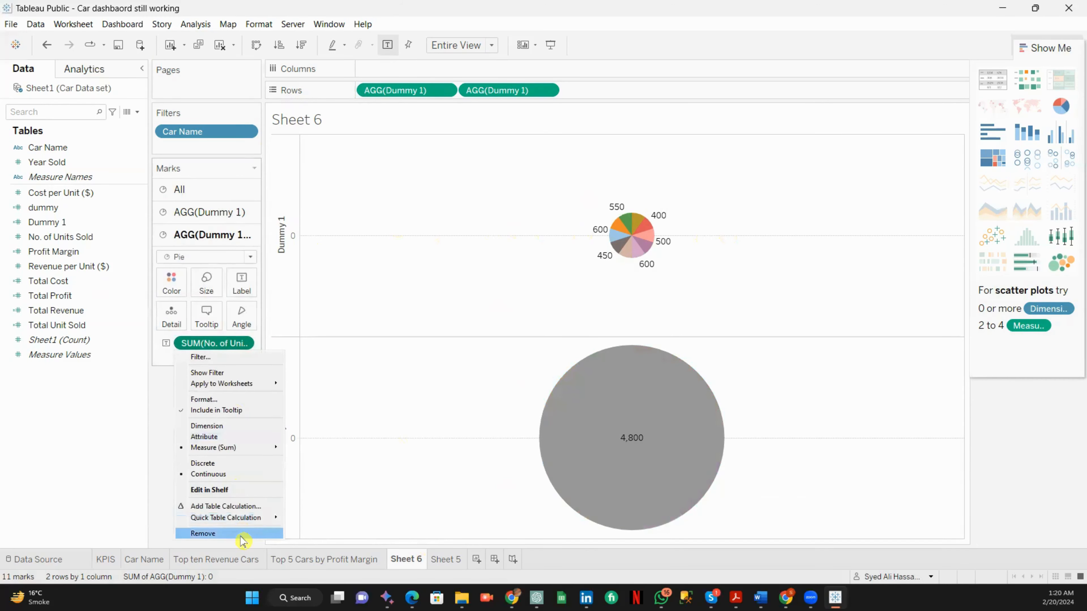
left_click(203, 533)
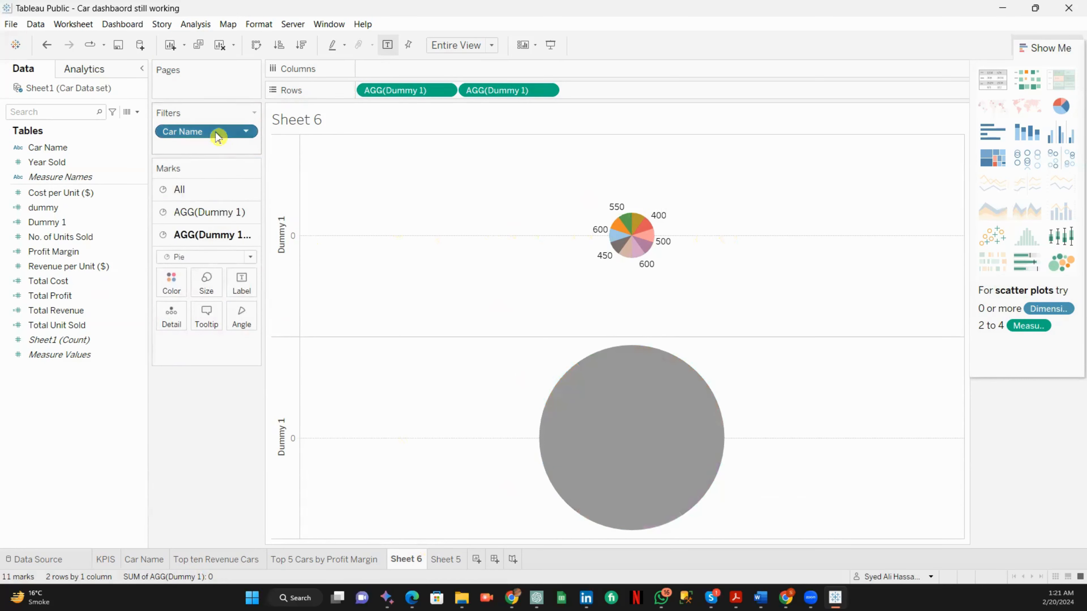
left_click_drag(216, 137, 172, 285)
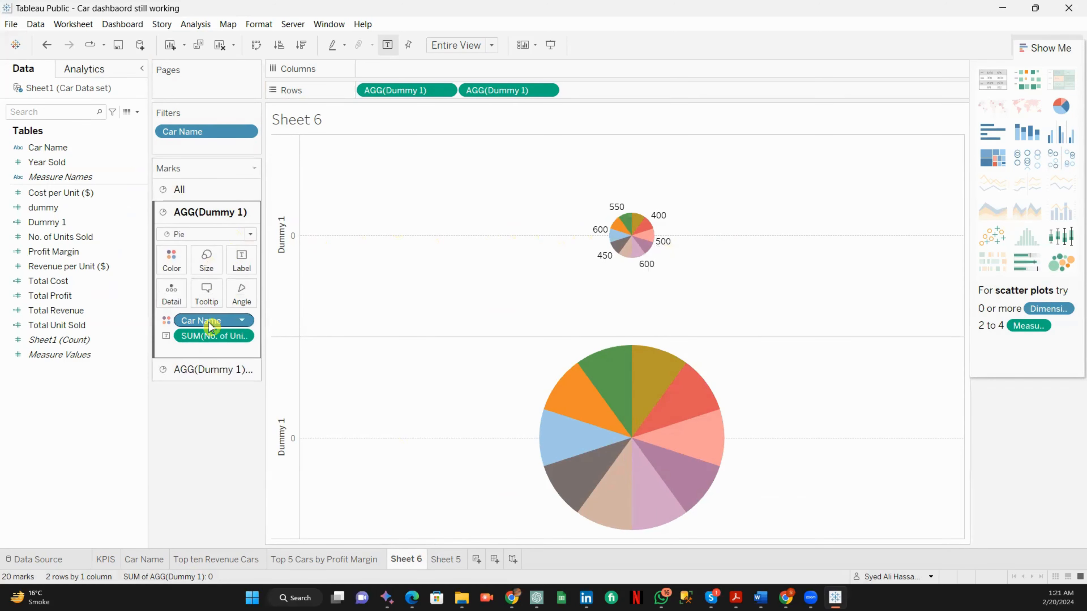
Add Car Name to the slice labels of the upper pie and close the chart type suggestions.
left_click_drag(211, 327, 218, 307)
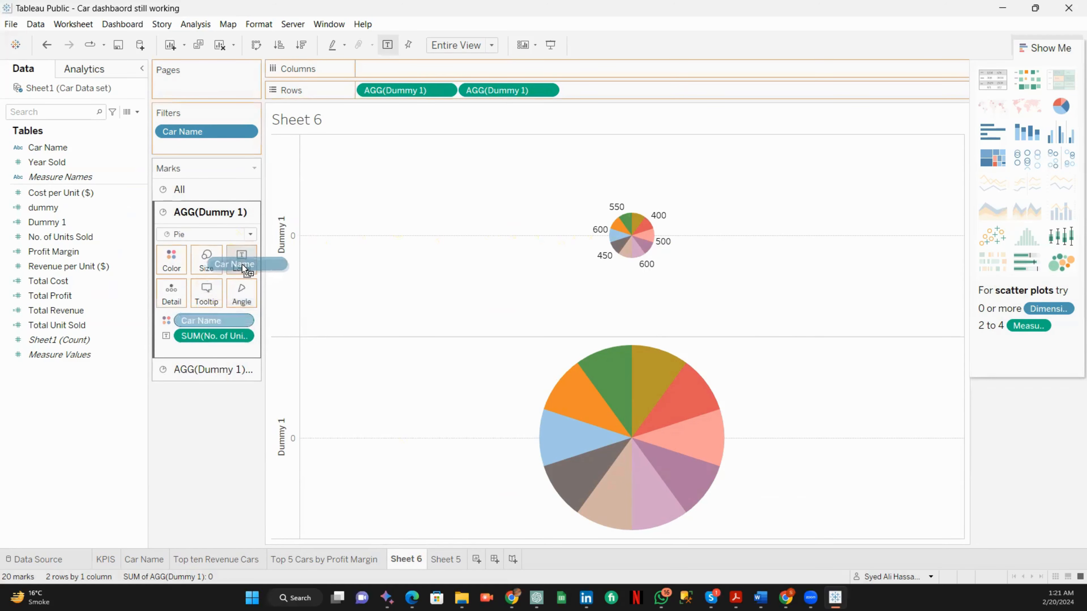
left_click_drag(242, 264, 241, 265)
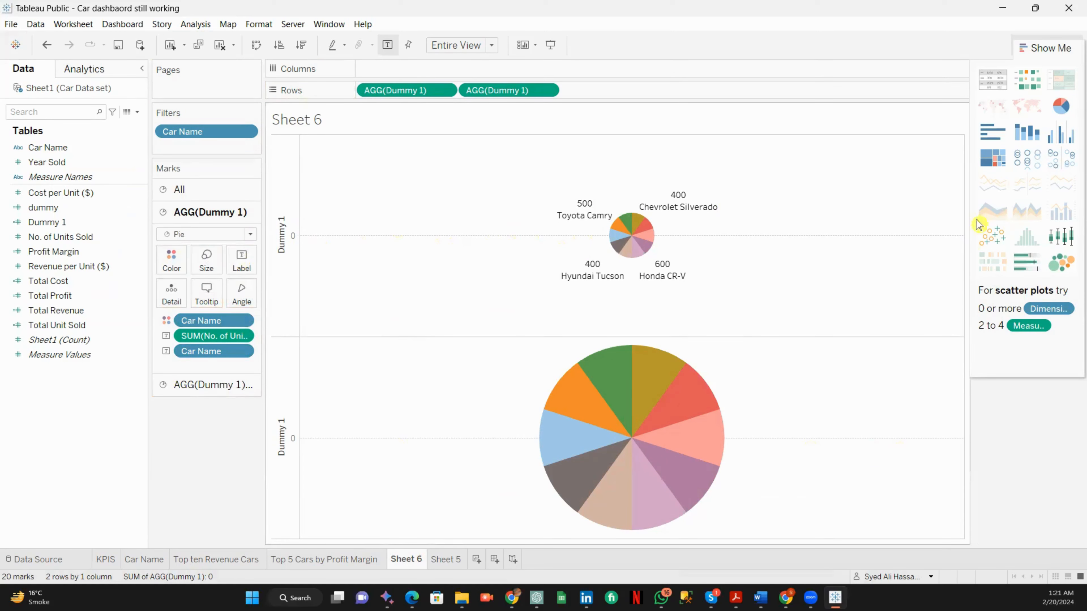
left_click(1046, 45)
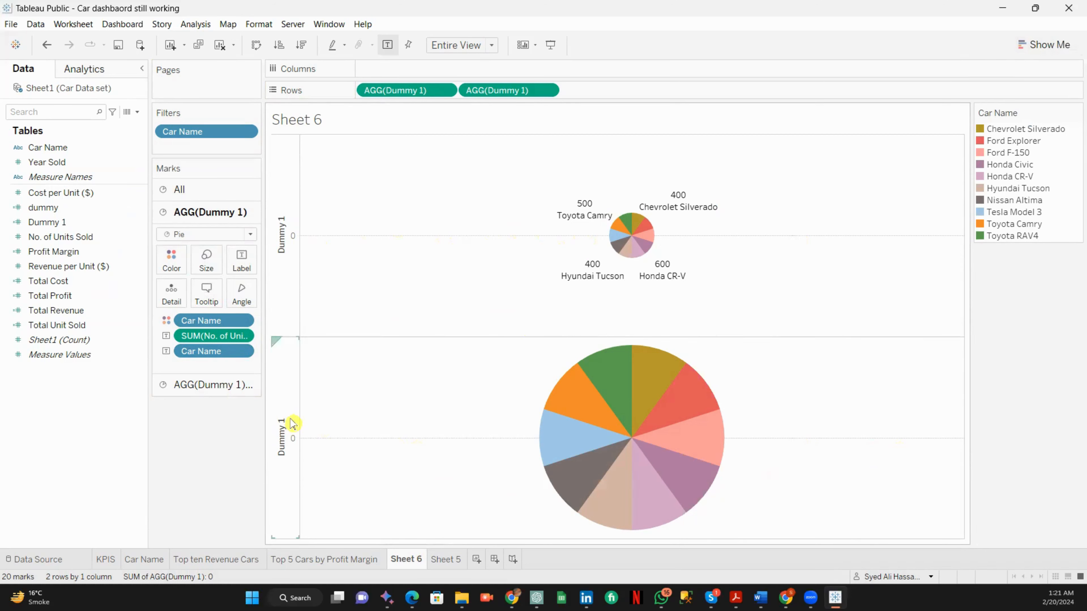
Combine the two Dummy 1 axes into a synchronized dual axis with hidden headers.
right_click(285, 405)
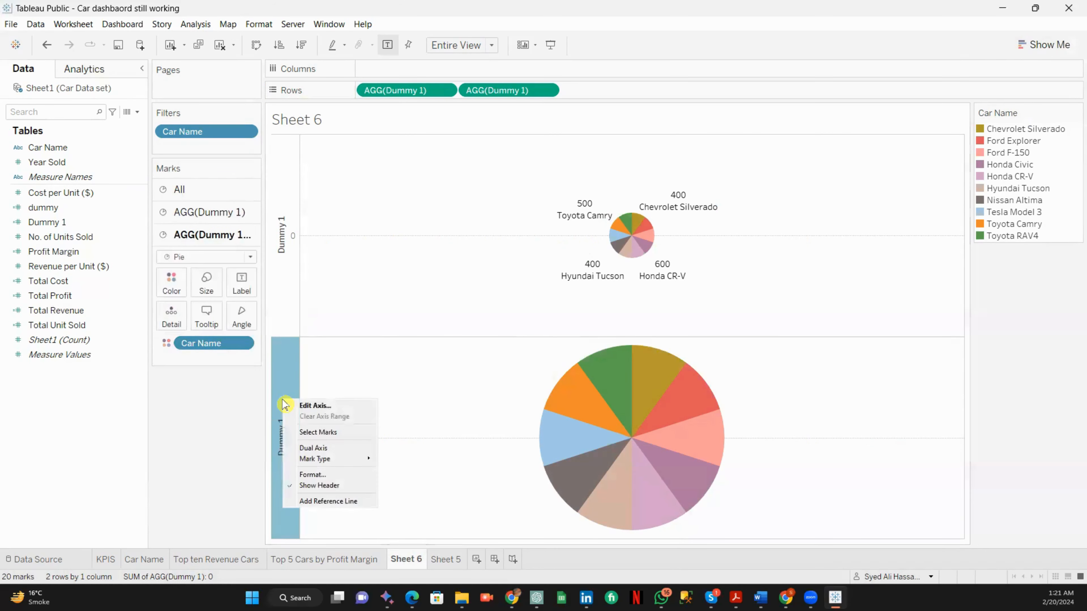
left_click(322, 448)
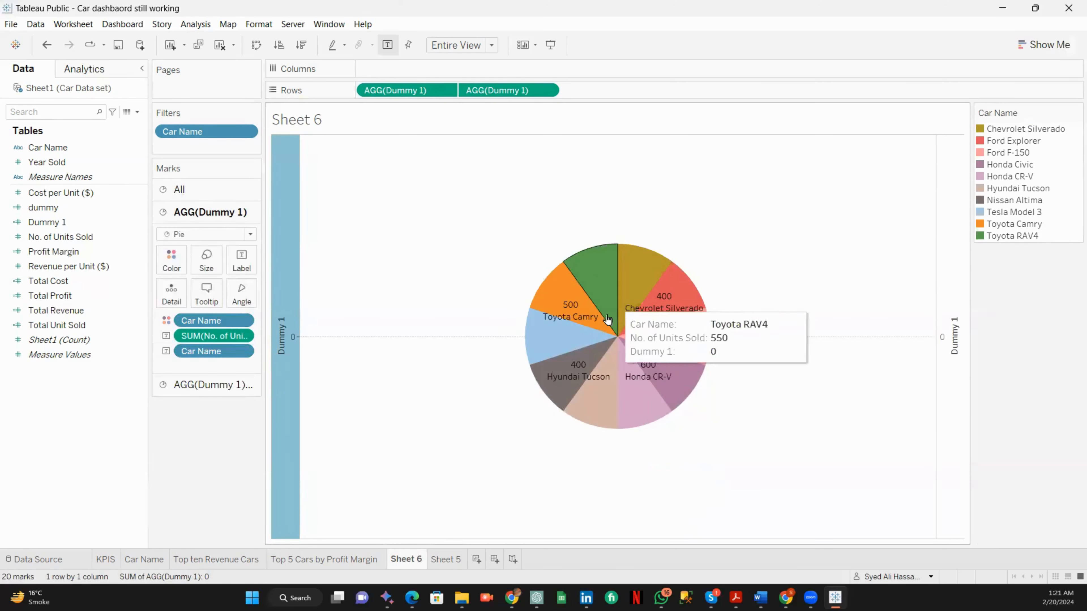
right_click(292, 344)
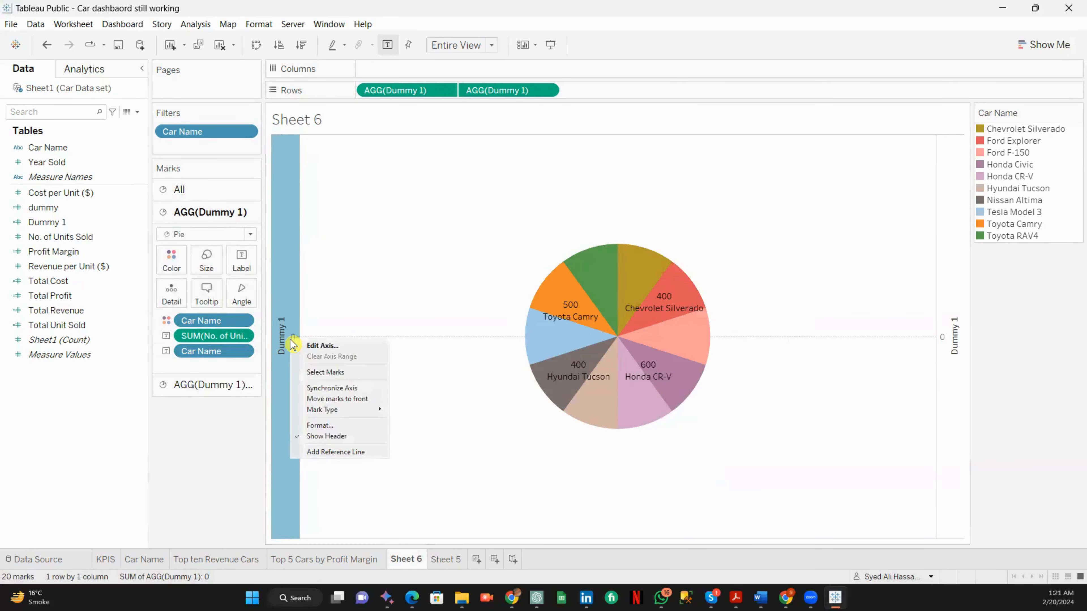
left_click(321, 388)
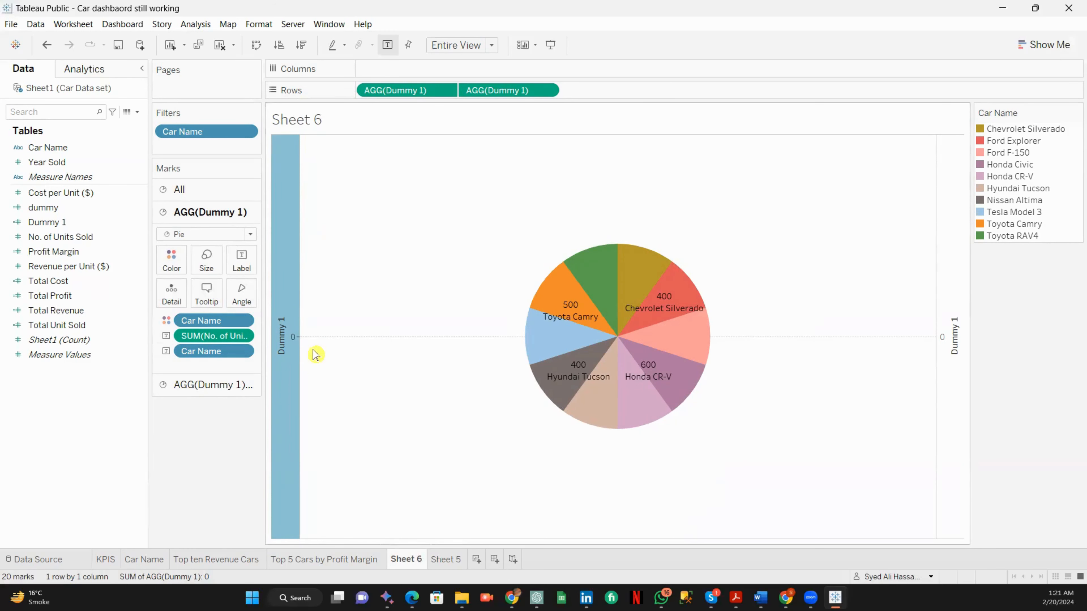
right_click(287, 274)
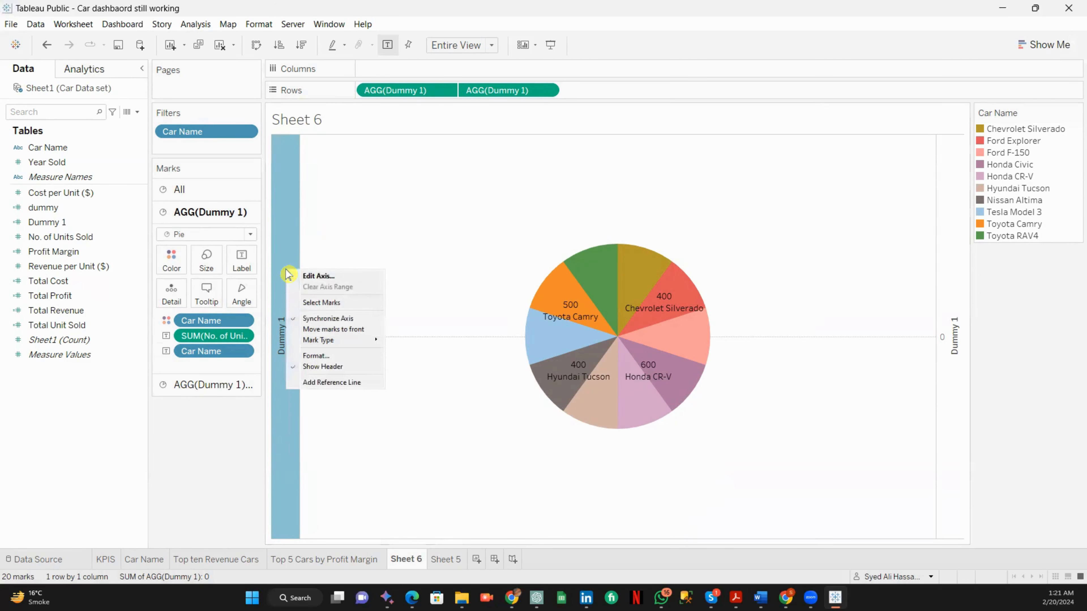
left_click(323, 367)
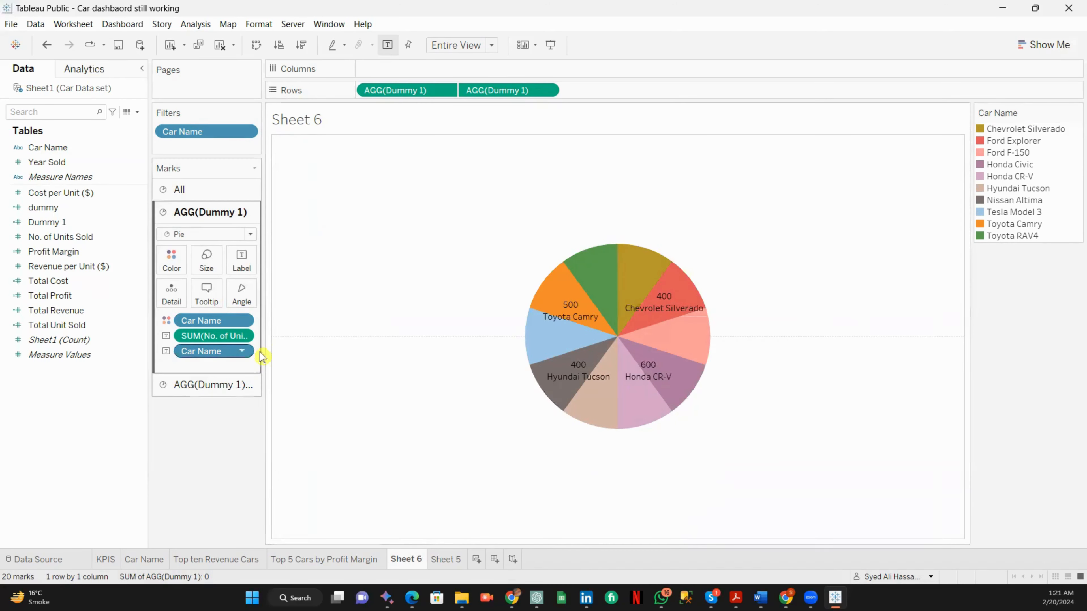
Enlarge the unlabelled pie to fill most of the view, and enlarge the labelled pie so its labels spread across the slices.
left_click(222, 387)
left_click(203, 293)
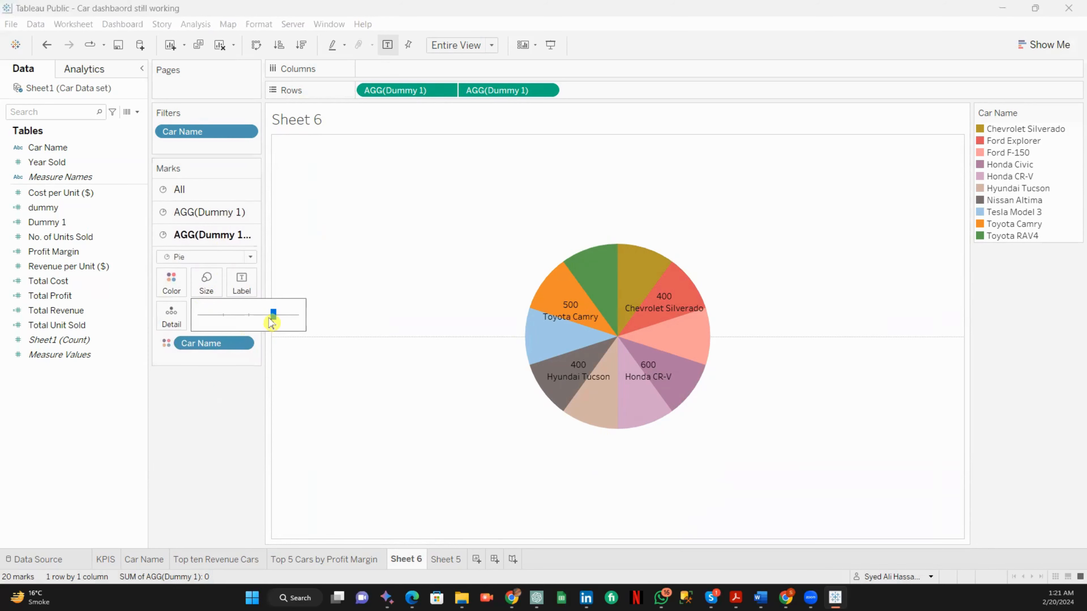
left_click_drag(274, 315, 285, 316)
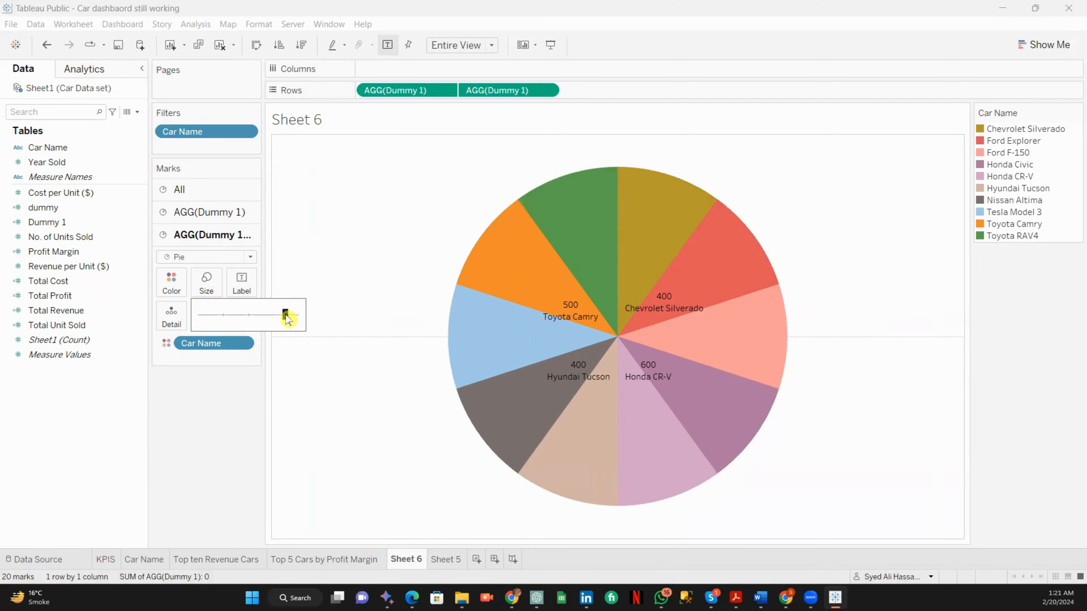
left_click(220, 212)
left_click(207, 259)
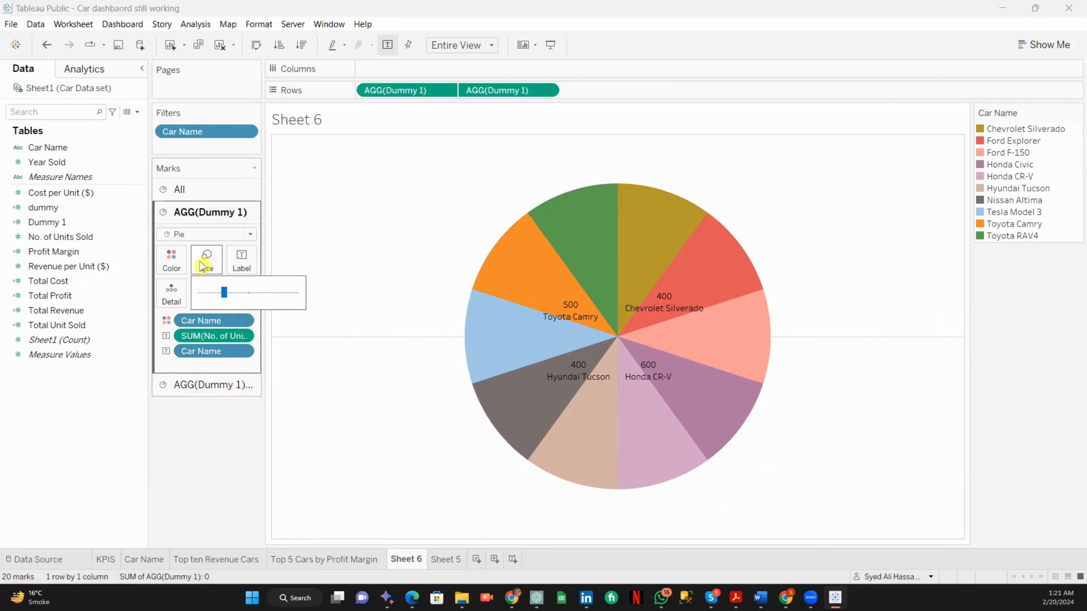
left_click_drag(224, 292, 264, 293)
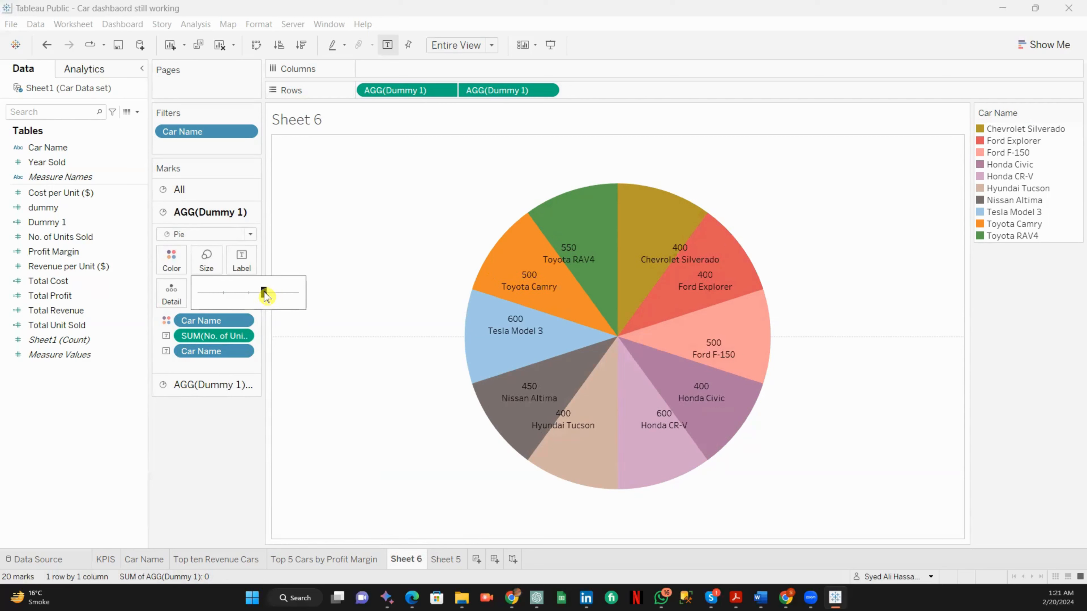
Set the default worksheet font size of Sheet 6 to 8.
left_click(493, 283)
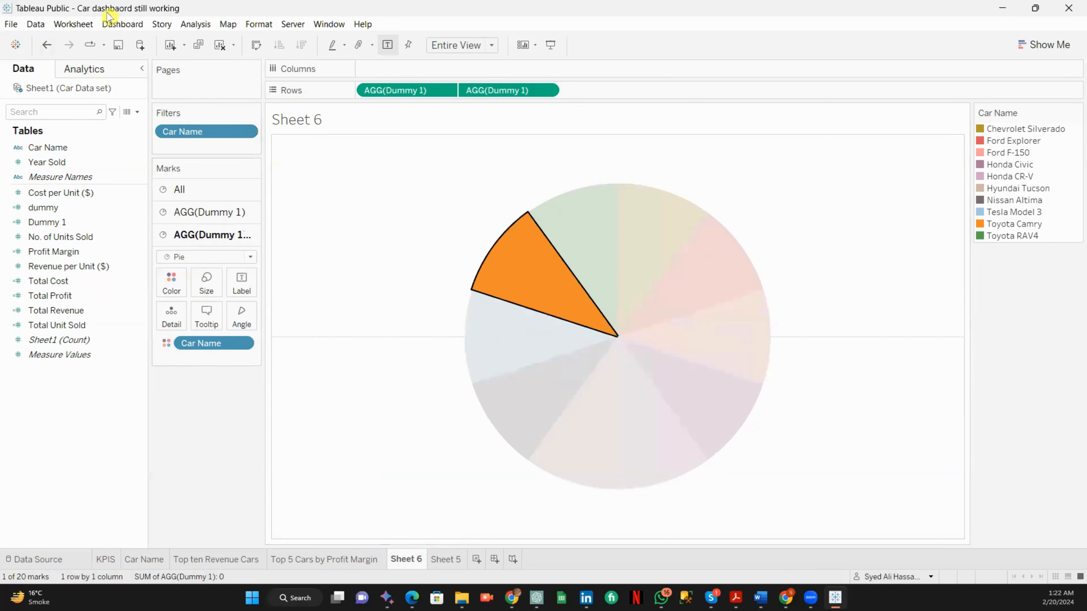
left_click(337, 249)
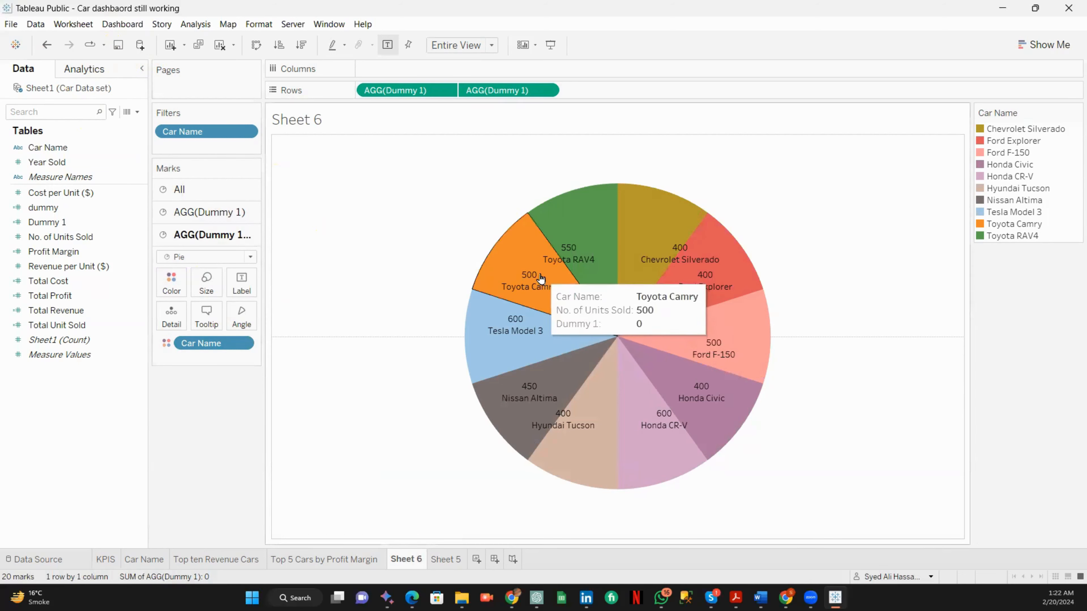
right_click(540, 278)
left_click(546, 307)
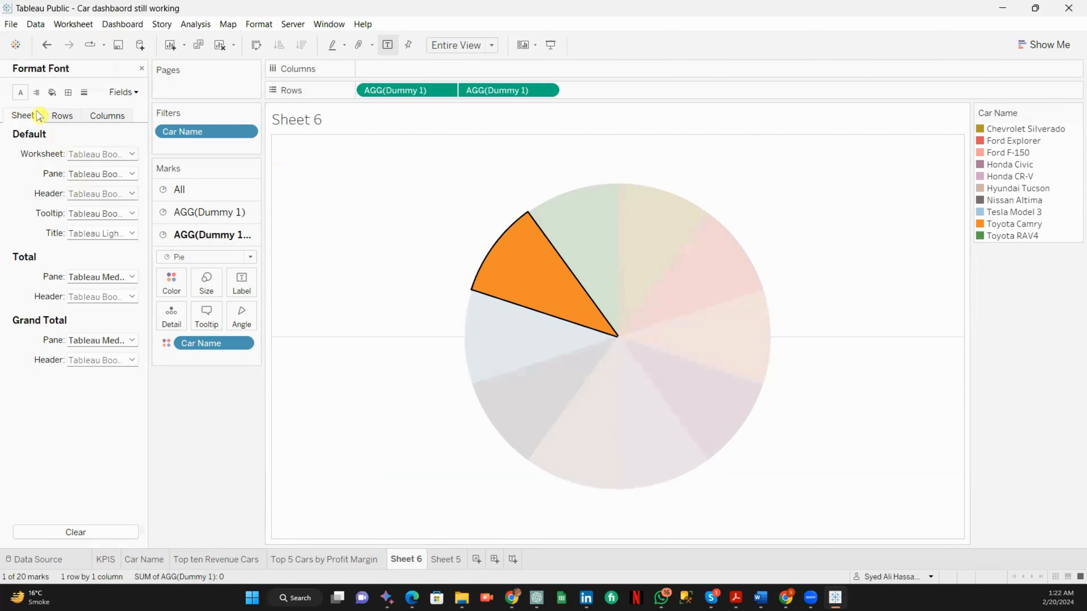
left_click(132, 155)
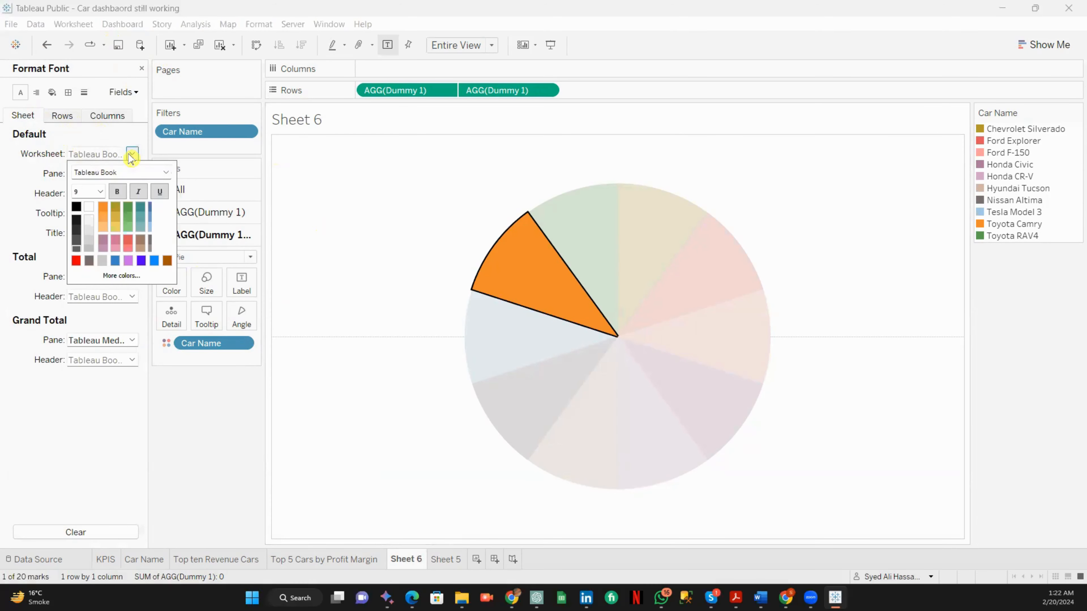
left_click(99, 195)
left_click(532, 274)
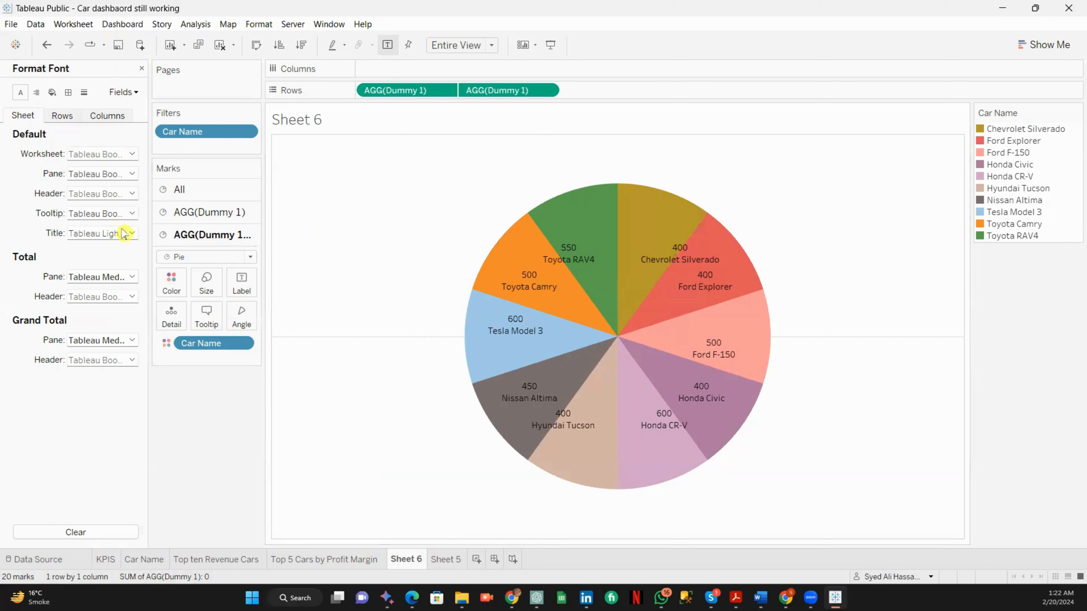
left_click(131, 154)
left_click(101, 194)
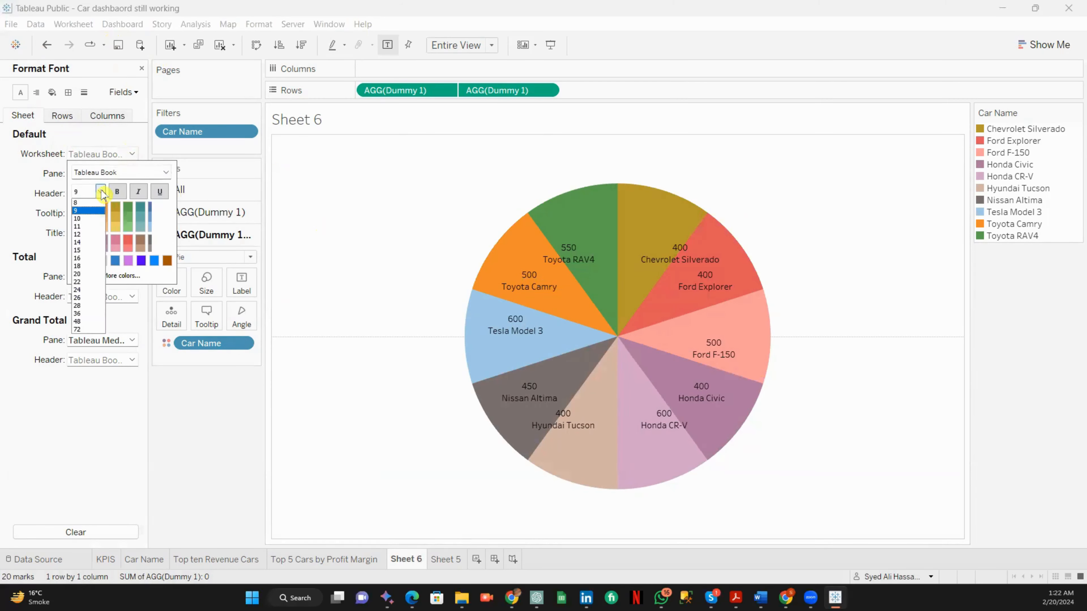
left_click(77, 202)
left_click(9, 196)
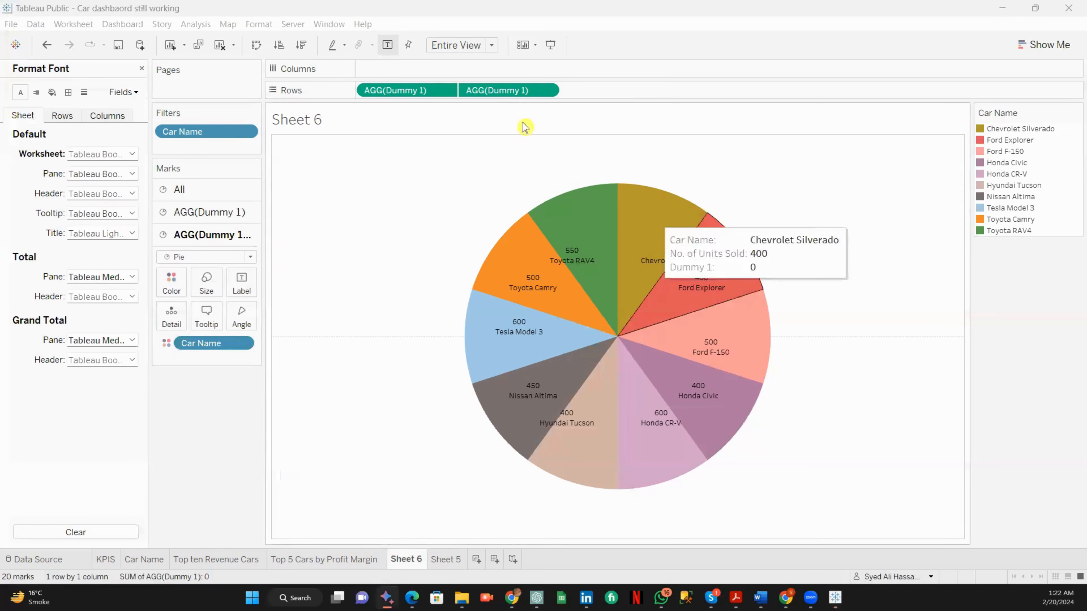
Replace the sheet name in Sheet 6's title with "Car Model Sales Breakdown".
left_click(422, 125)
double_click(394, 128)
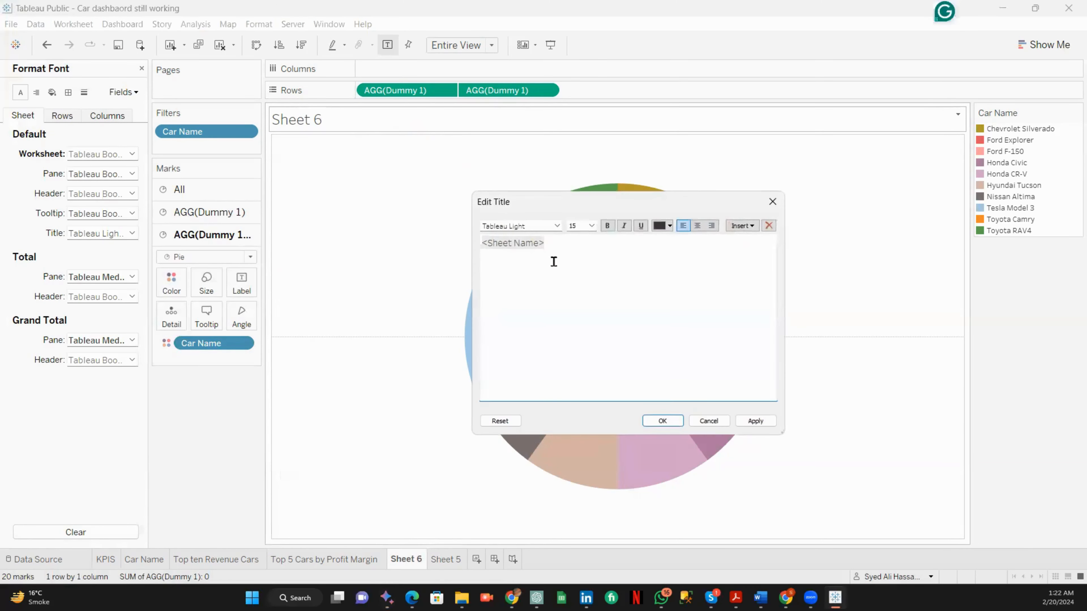
left_click(554, 251)
key("ctrl+a")
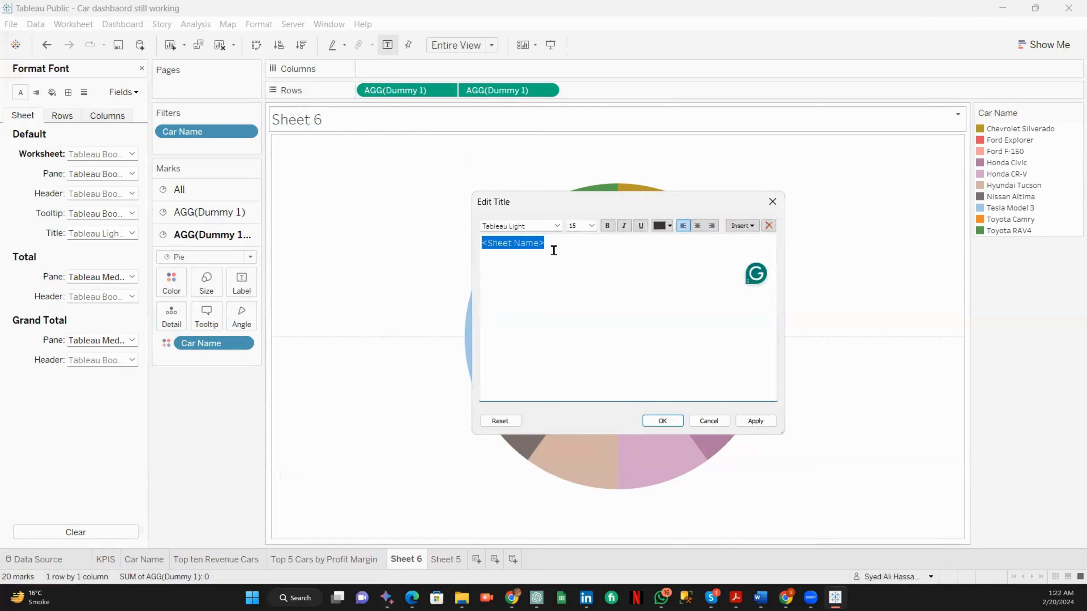
type("Car Model Sales Breakdown")
Format the title text in black, centered, at size 20, and apply it to the sheet.
left_click_drag(482, 246, 628, 244)
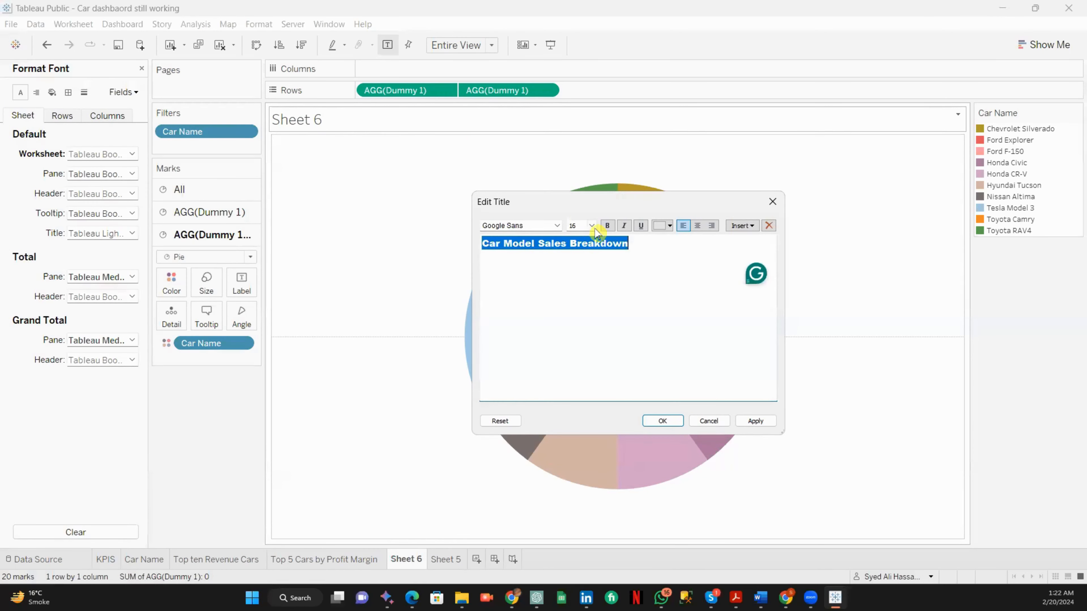
left_click(669, 227)
left_click(659, 240)
left_click(697, 226)
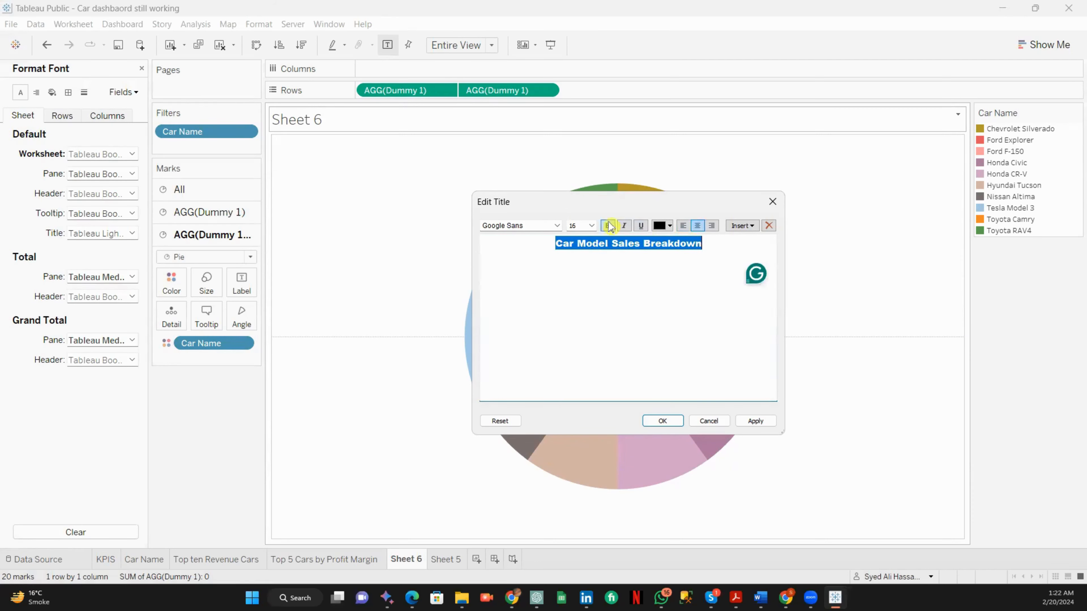
left_click(591, 226)
left_click(572, 302)
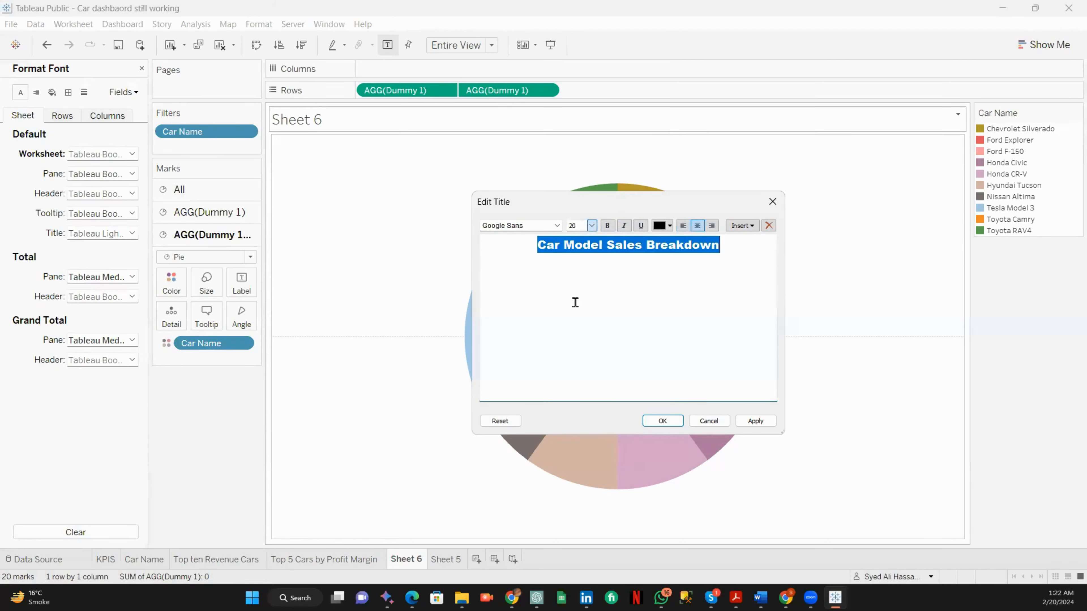
left_click(663, 421)
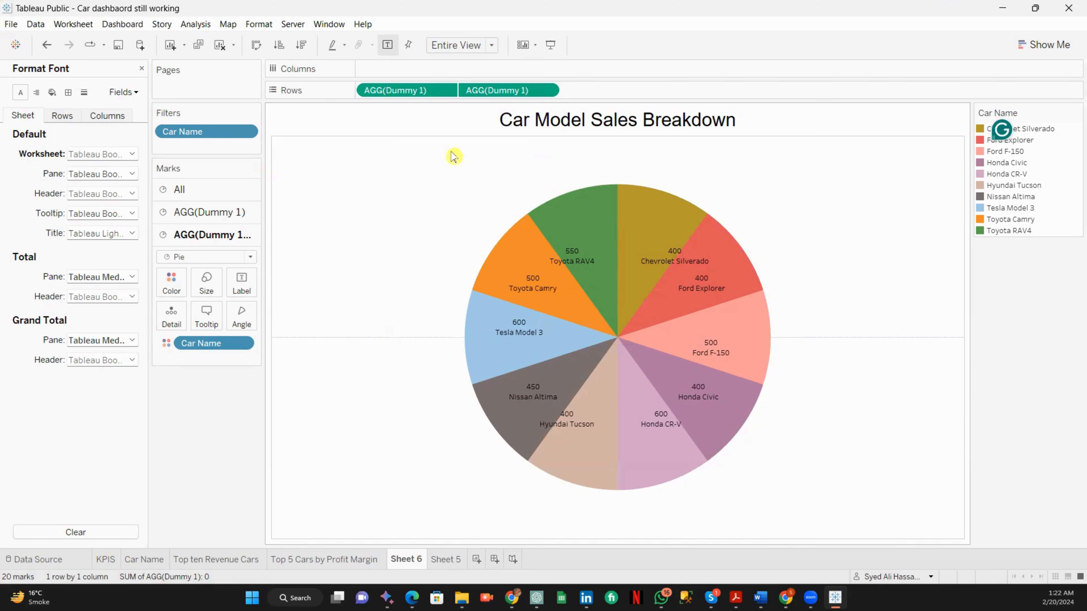
Limit the Car Name filter to the top 5 cars by the sum of No. of Units Sold.
left_click(246, 132)
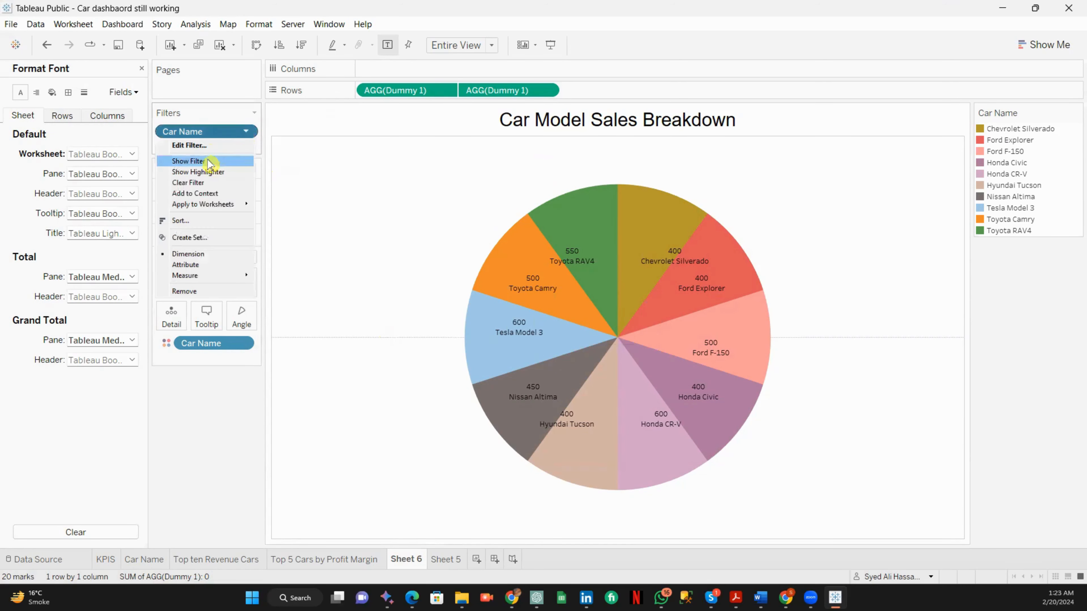
left_click(210, 145)
left_click(507, 178)
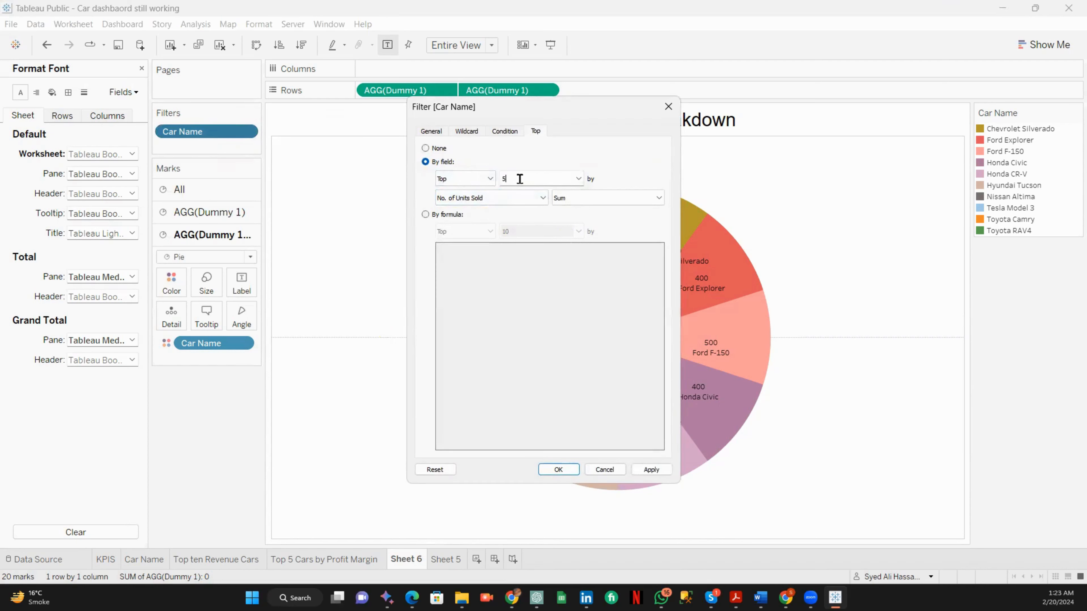
left_click(650, 469)
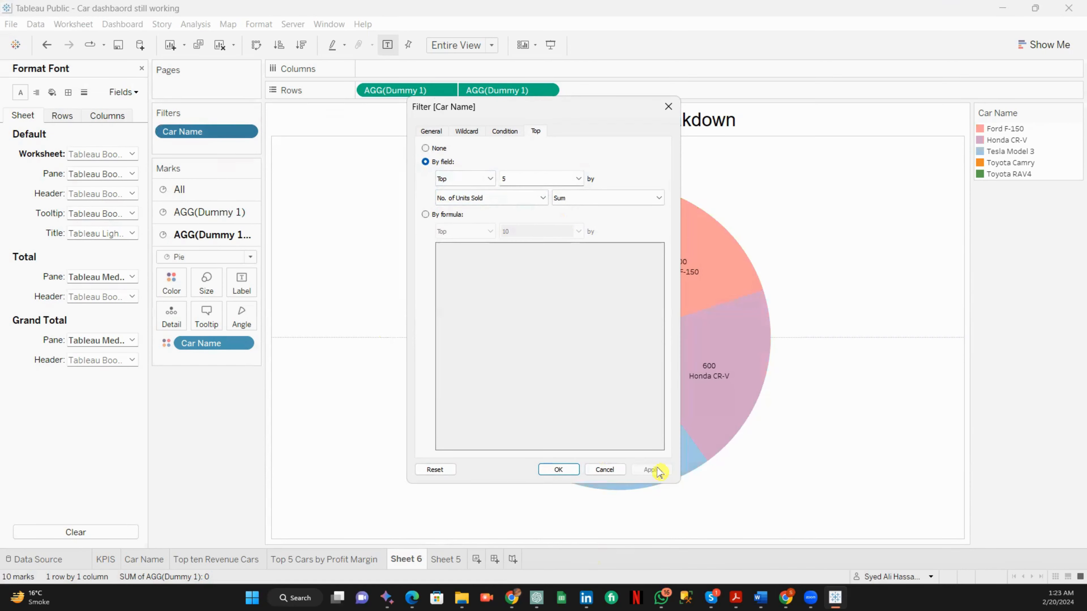
left_click(557, 470)
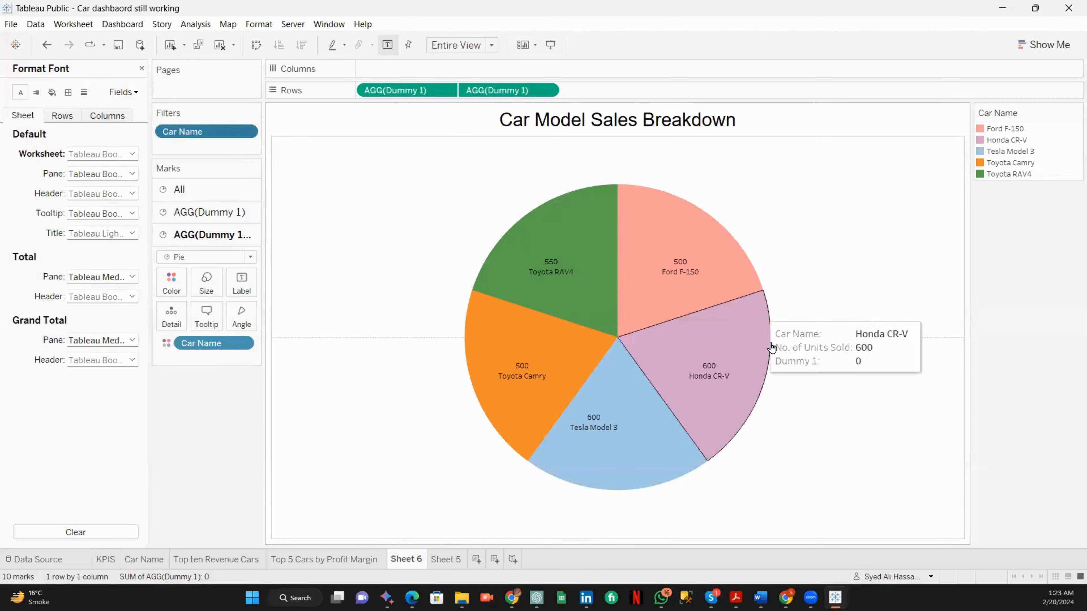
Make the default worksheet font bold, try white at sizes 15 and 12, and settle on size 11 in near-black.
left_click(133, 155)
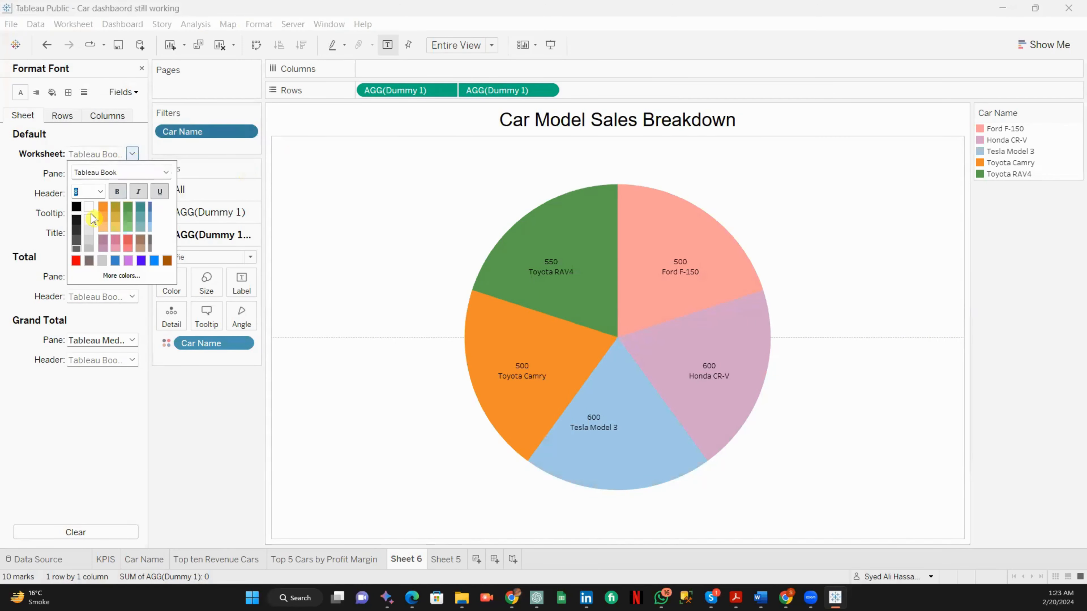
left_click(89, 208)
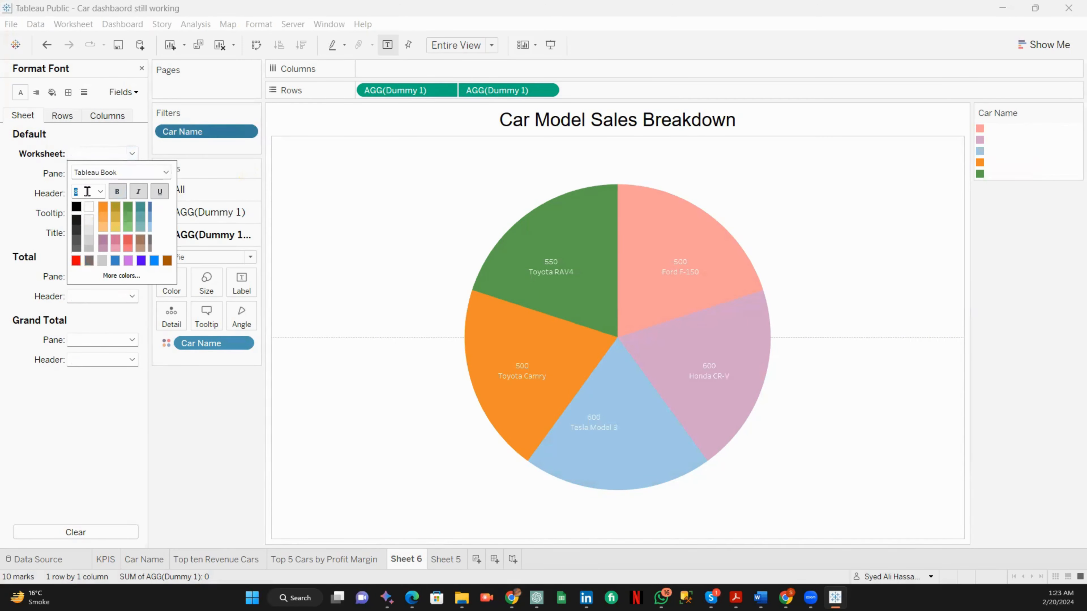
left_click(100, 193)
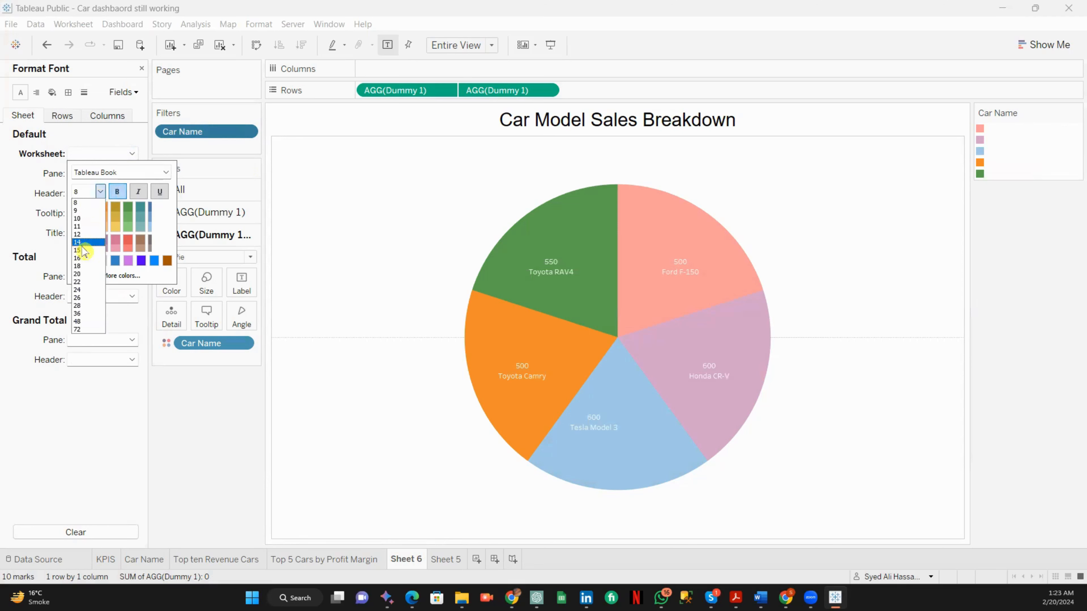
left_click(81, 249)
left_click(101, 192)
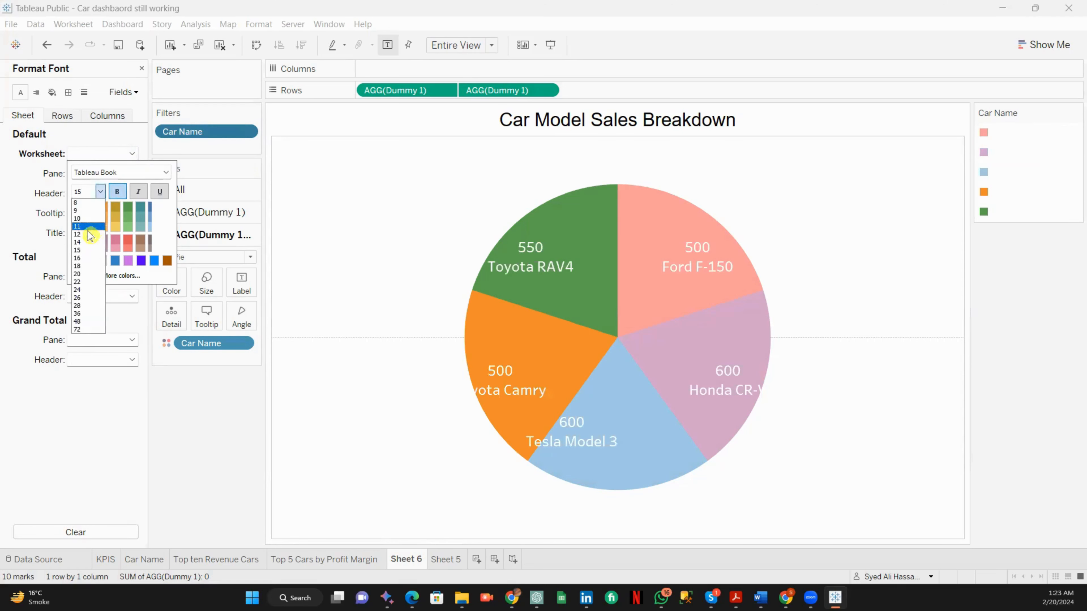
left_click(88, 235)
left_click(101, 192)
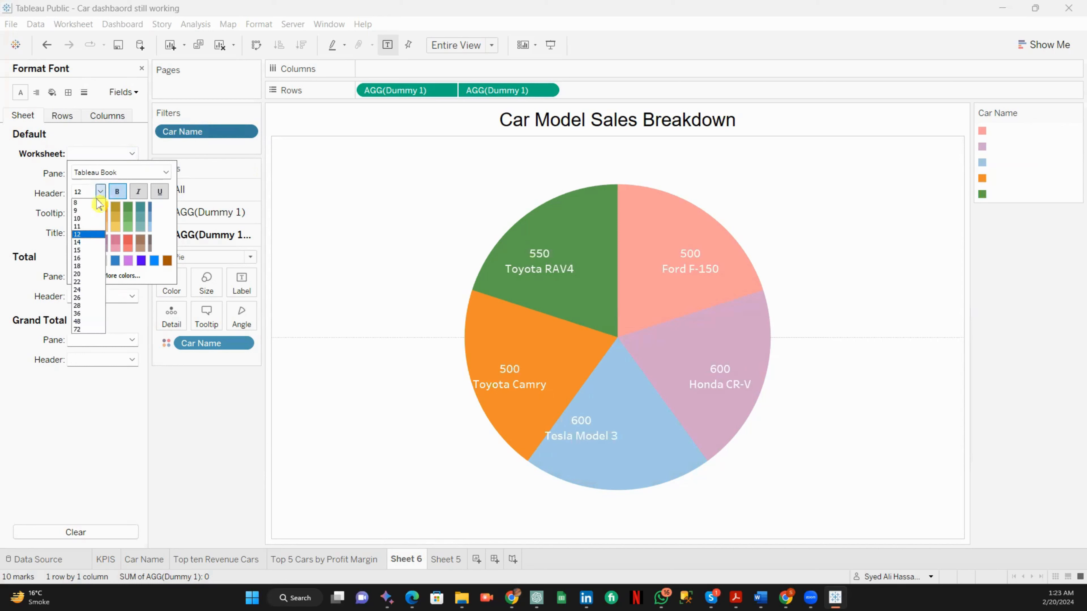
left_click(87, 230)
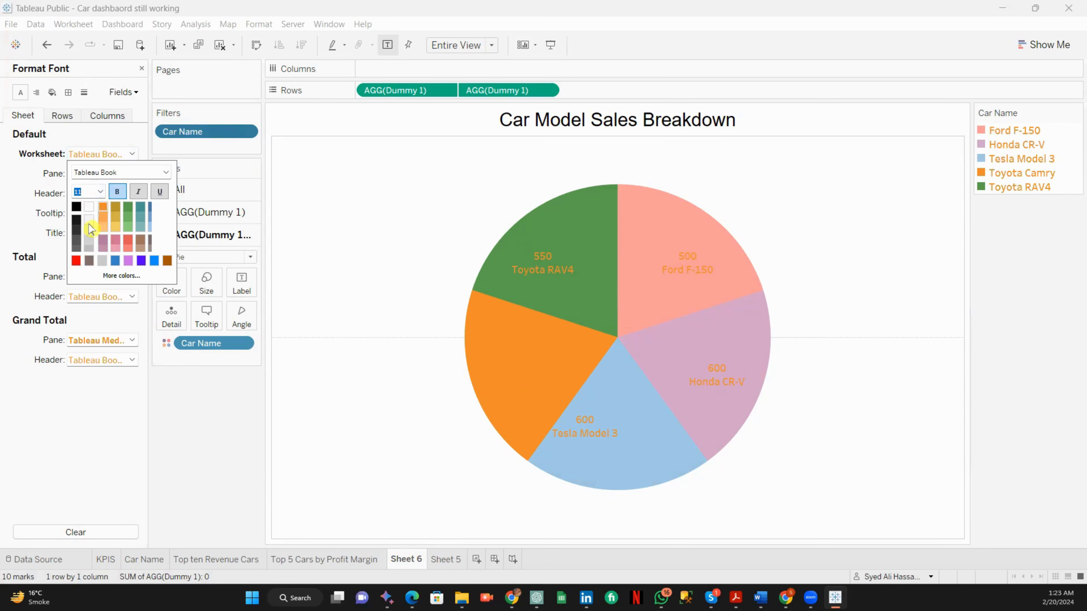
left_click(77, 222)
left_click(118, 421)
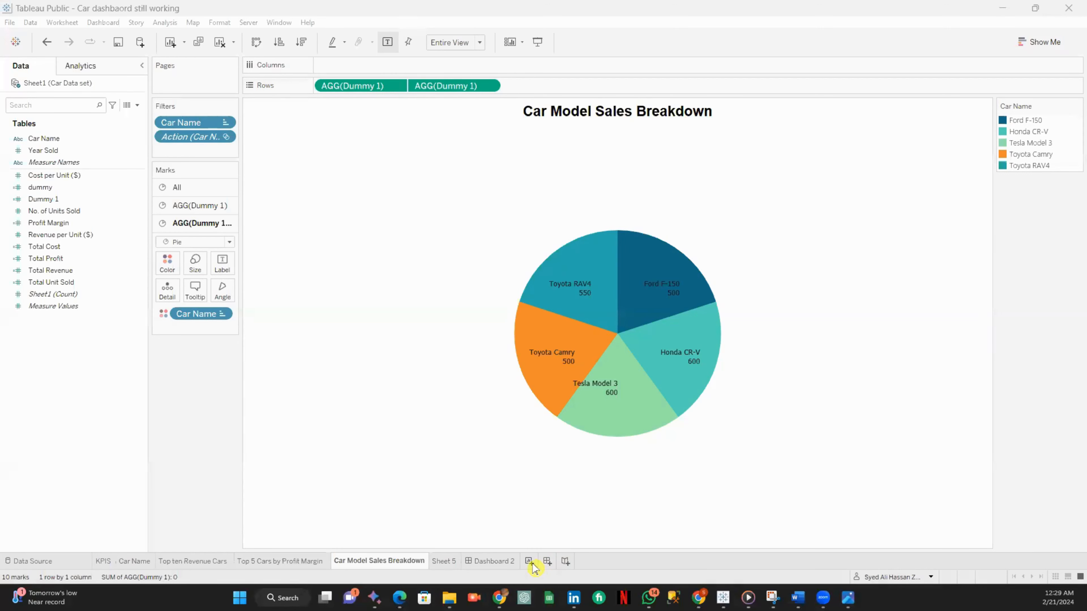
Create a new dashboard and give it a fixed custom size of 1620 px wide by 860 px high.
left_click(547, 561)
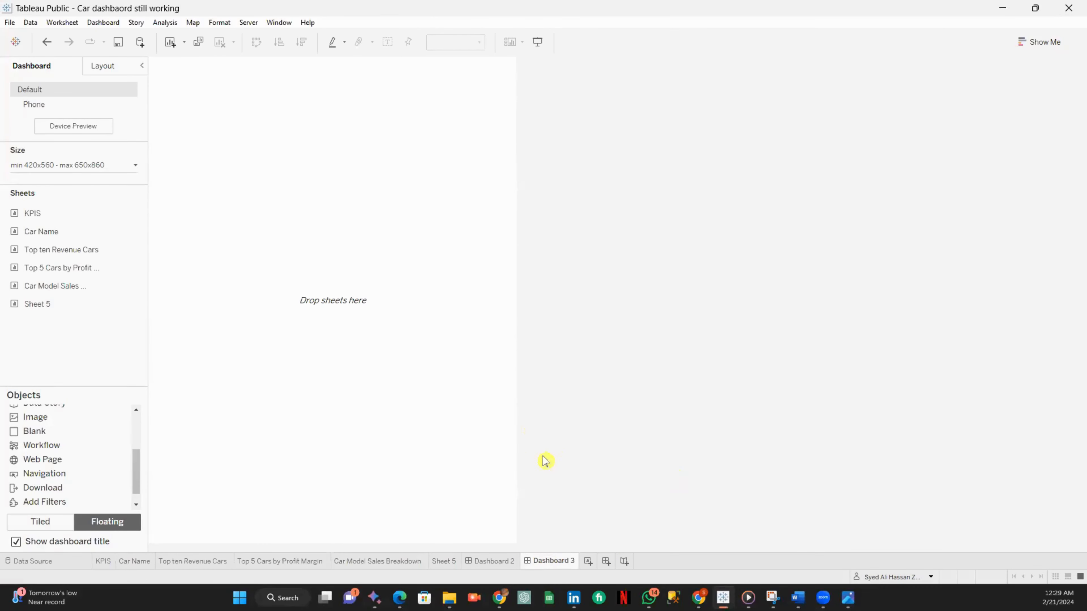
left_click(135, 166)
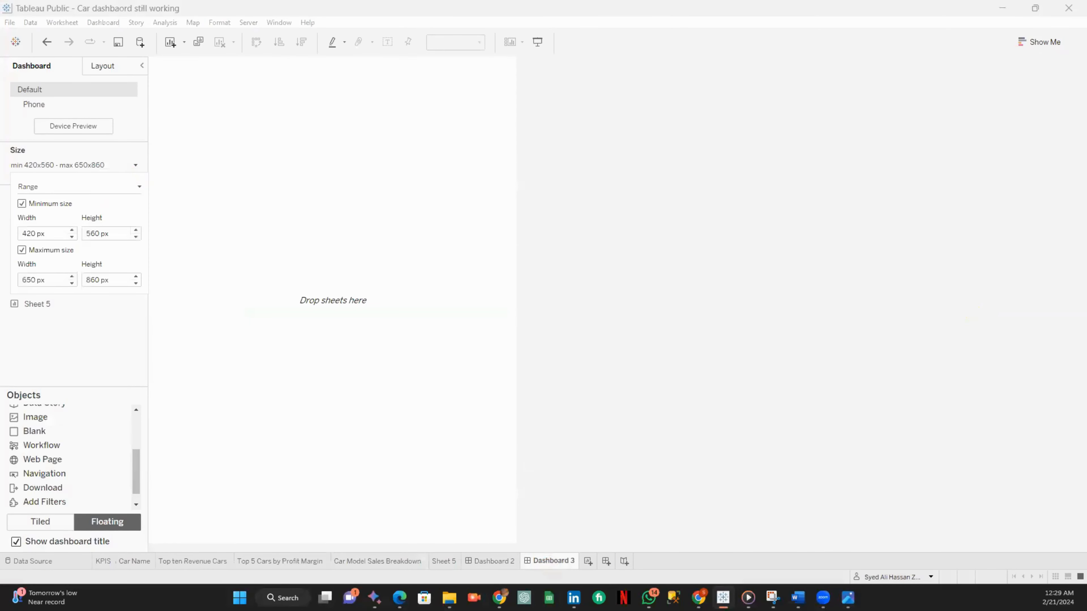
key("alt+Tab")
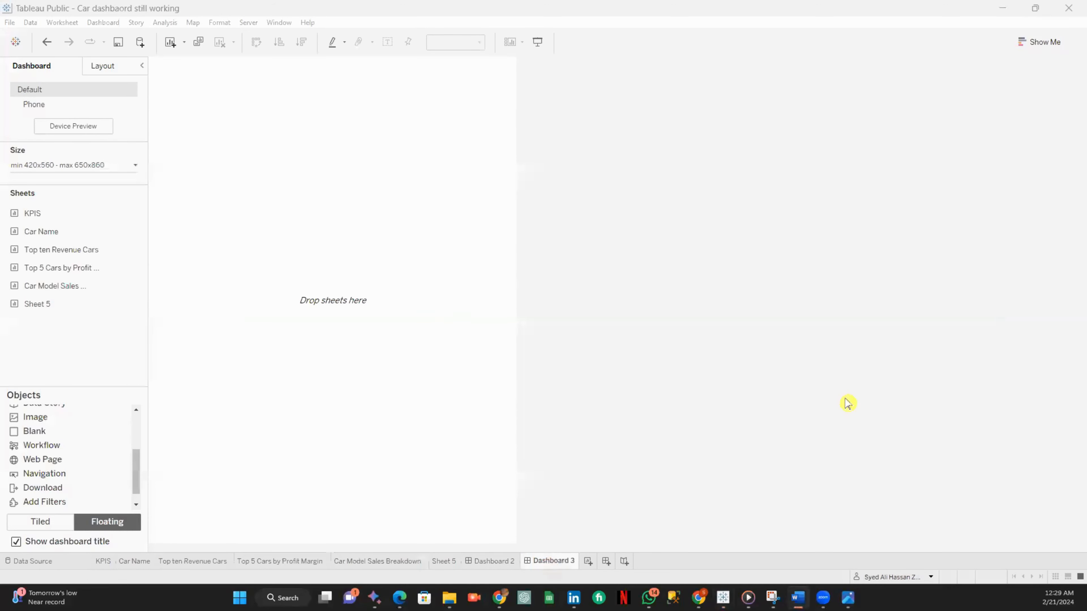
left_click(135, 165)
left_click(101, 188)
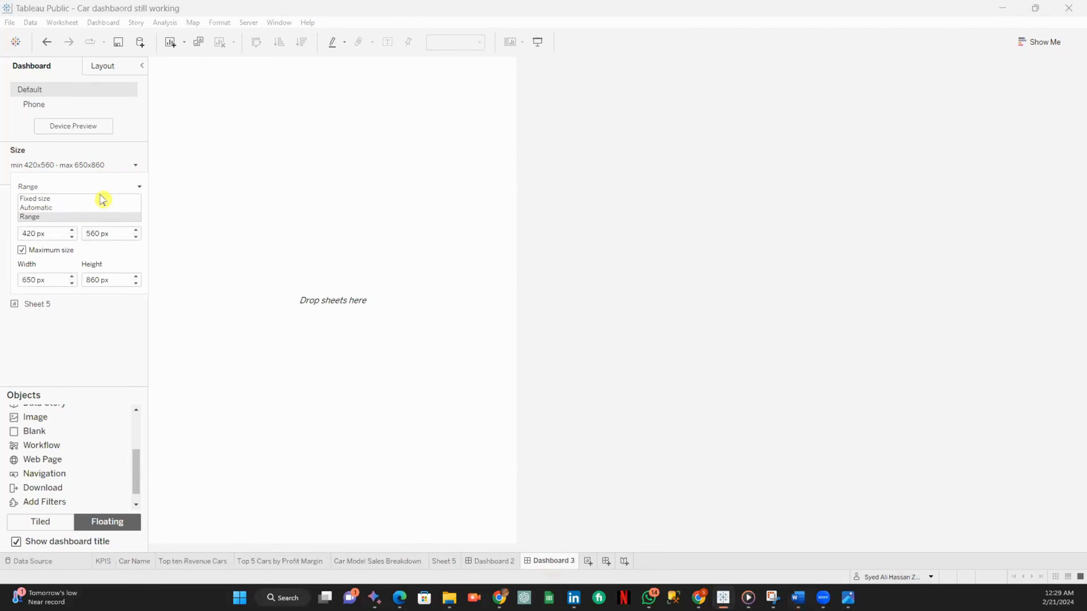
left_click(68, 198)
left_click(29, 238)
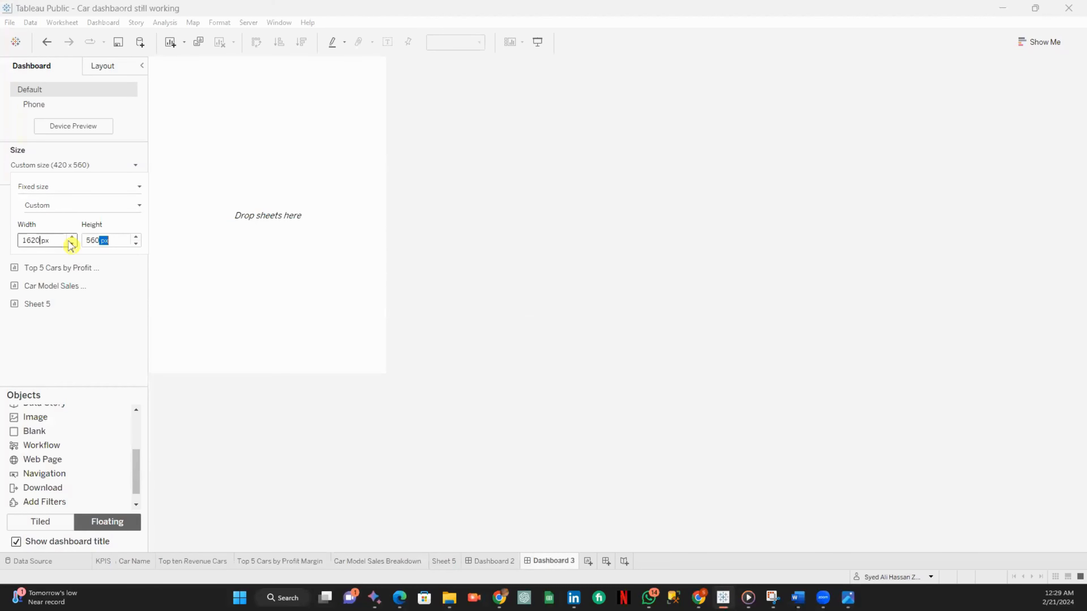
left_click(104, 243)
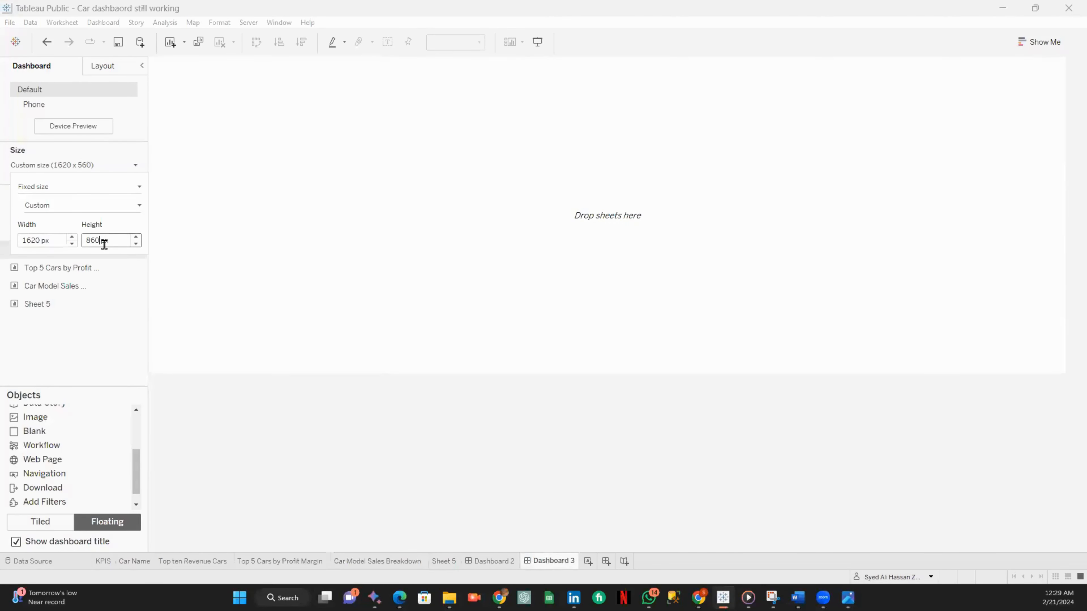
left_click(490, 242)
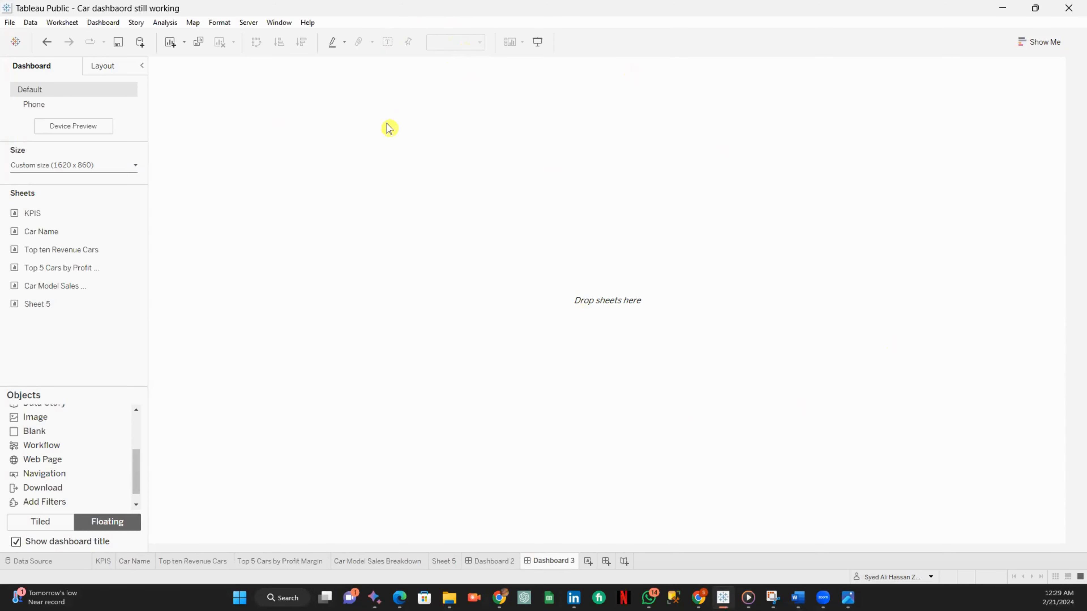
Look over the tableaue.png layout in the image viewer, and insert that file into Dashboard 3 as a tiled image, fitted and centered.
left_click(848, 598)
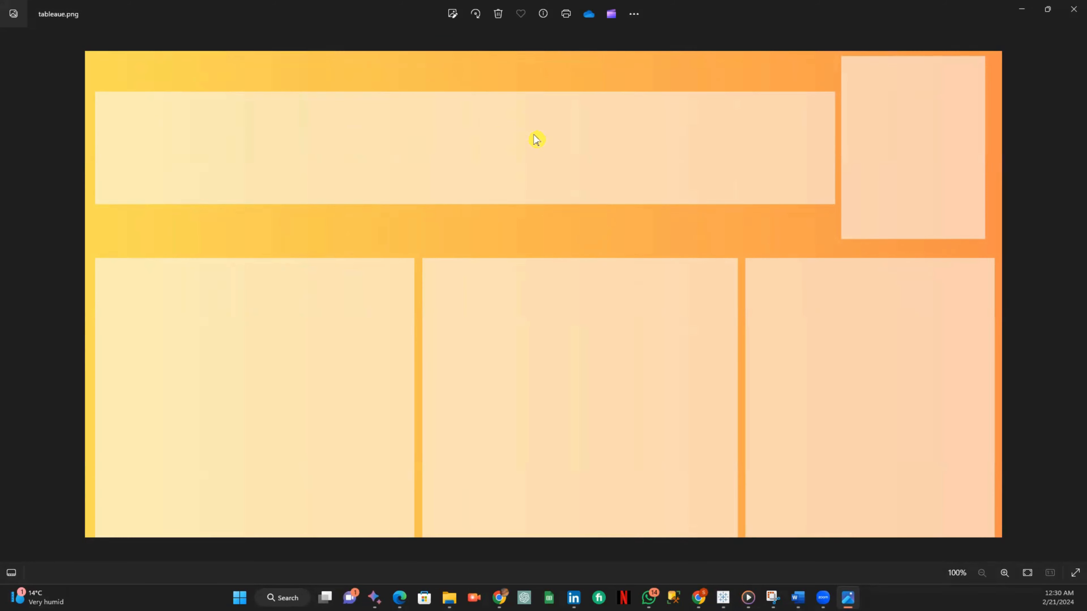
left_click(1021, 8)
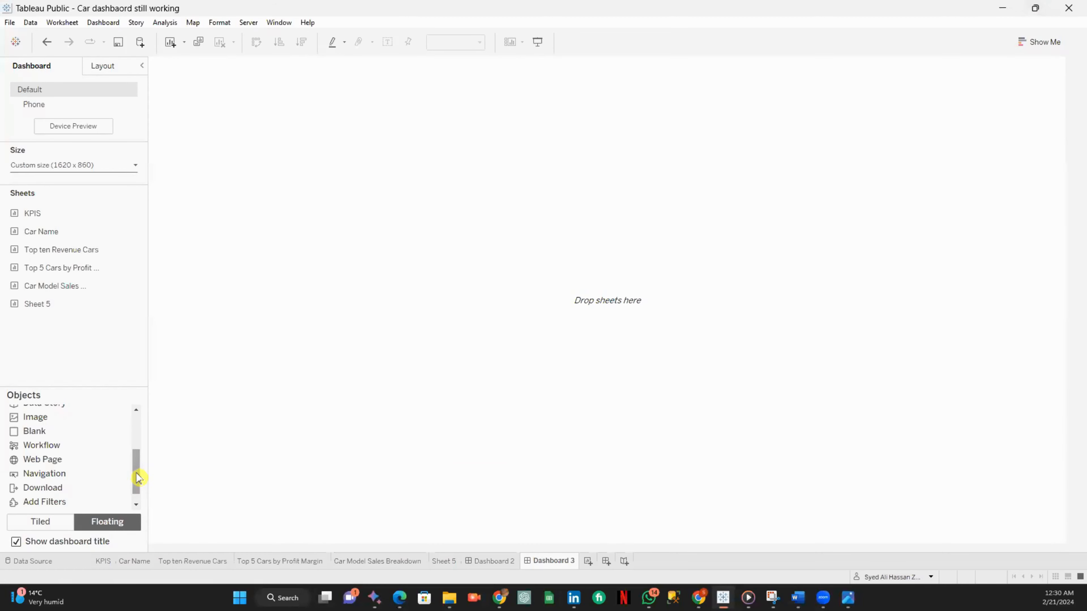
mouse_move(138, 477)
left_mouse_down()
mouse_move(134, 458)
mouse_move(131, 466)
left_mouse_up()
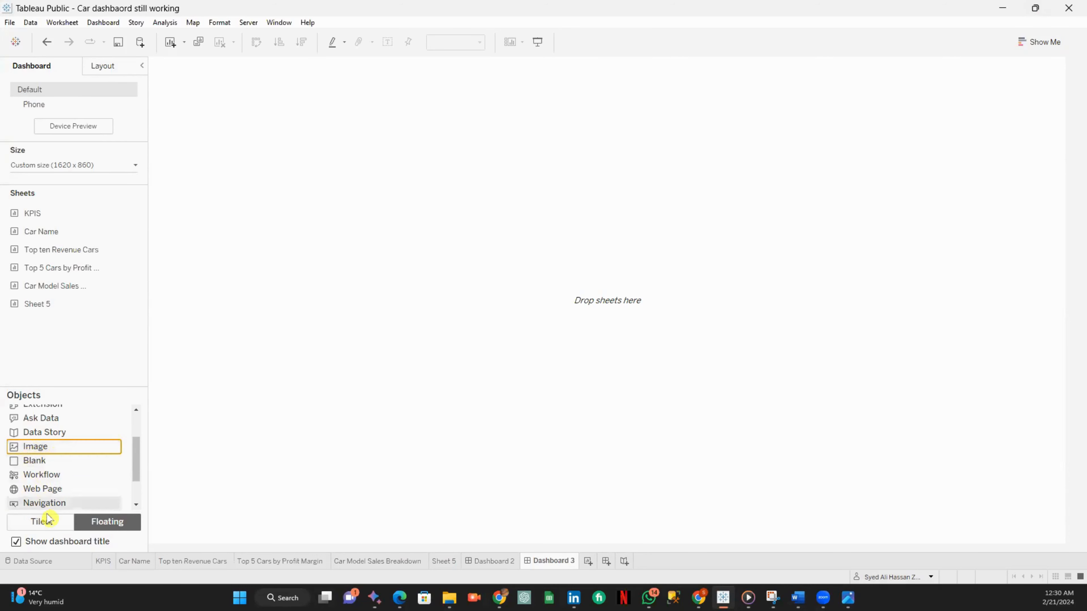
left_click(40, 521)
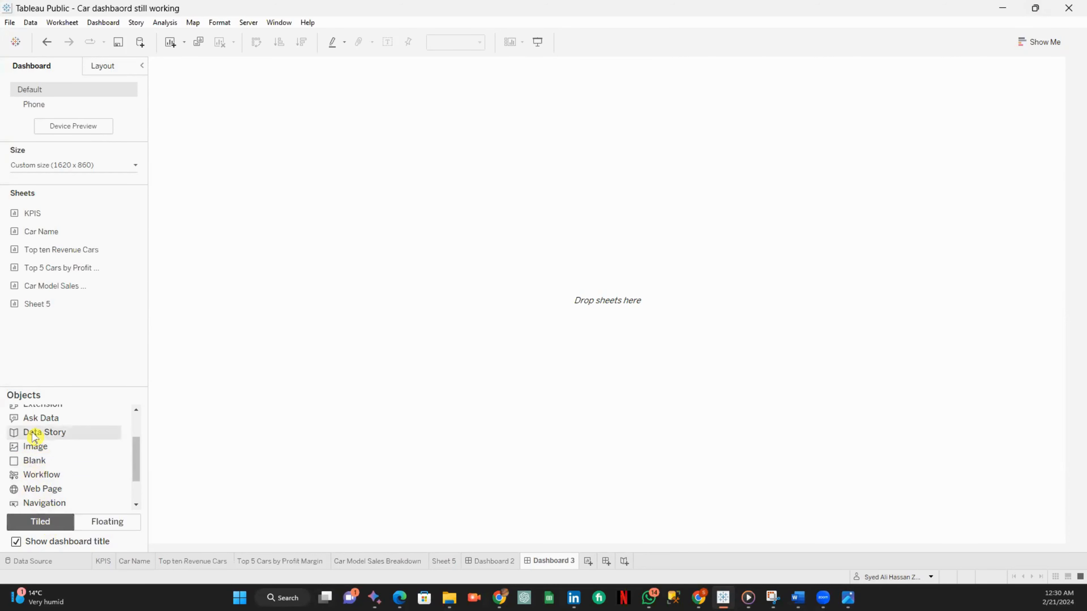
left_click_drag(37, 448, 271, 303)
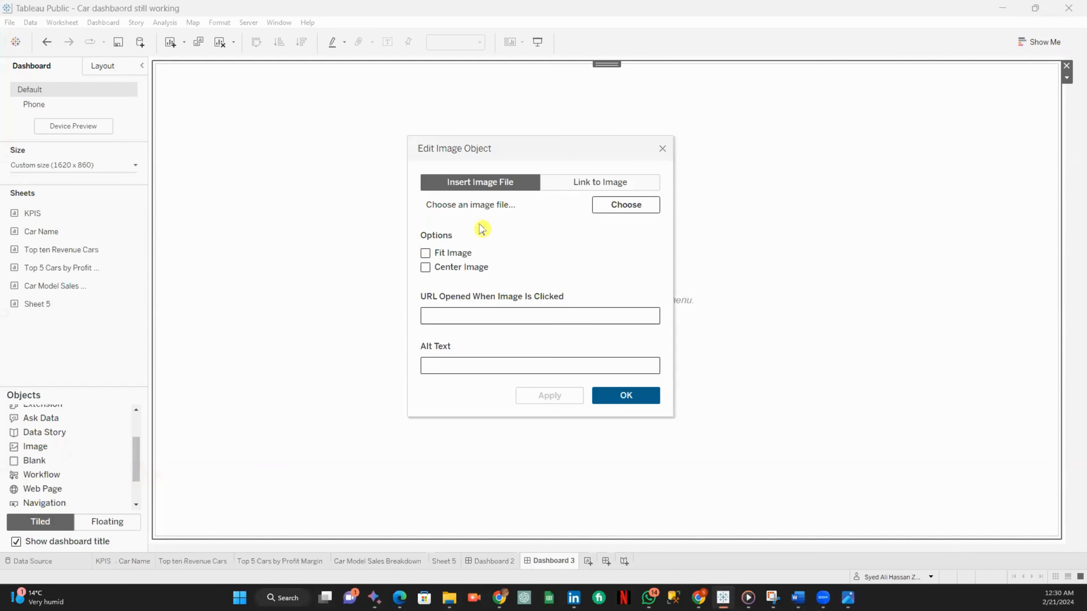
left_click(425, 252)
left_click(624, 205)
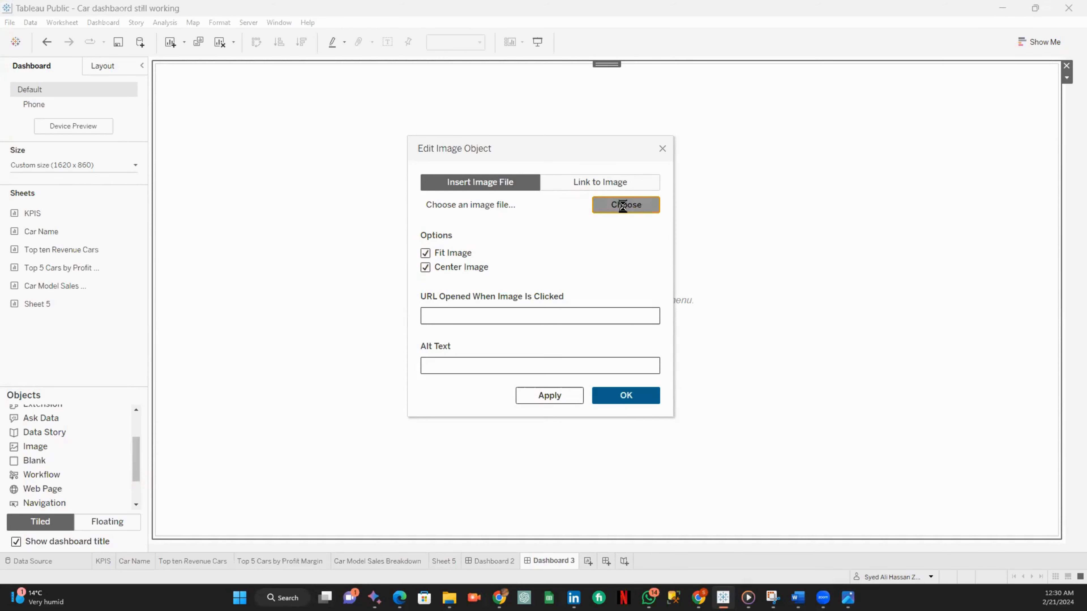
left_click(669, 246)
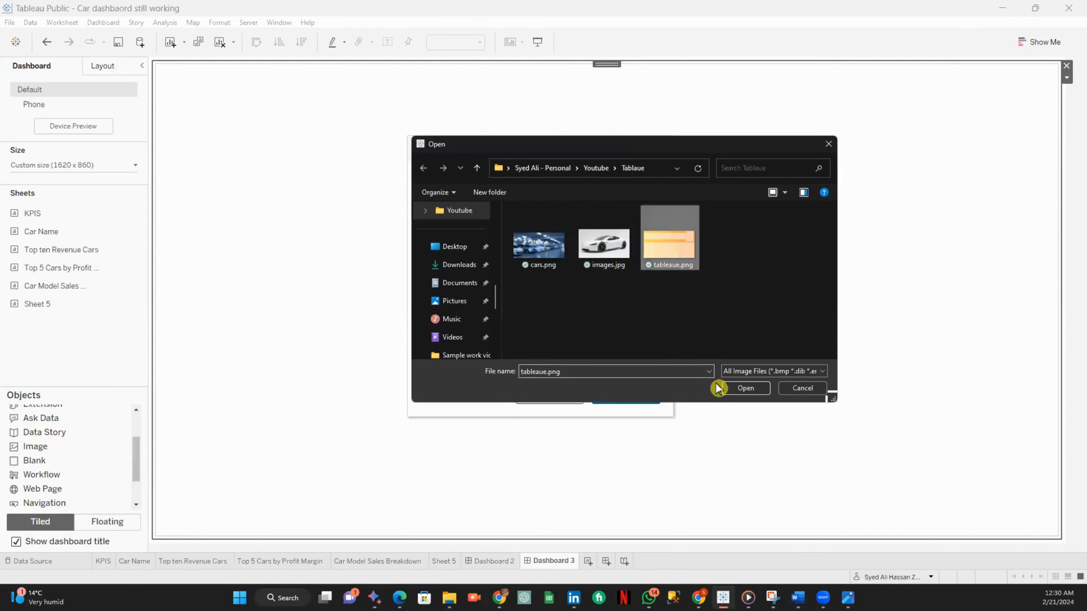
left_click(736, 388)
left_click(622, 397)
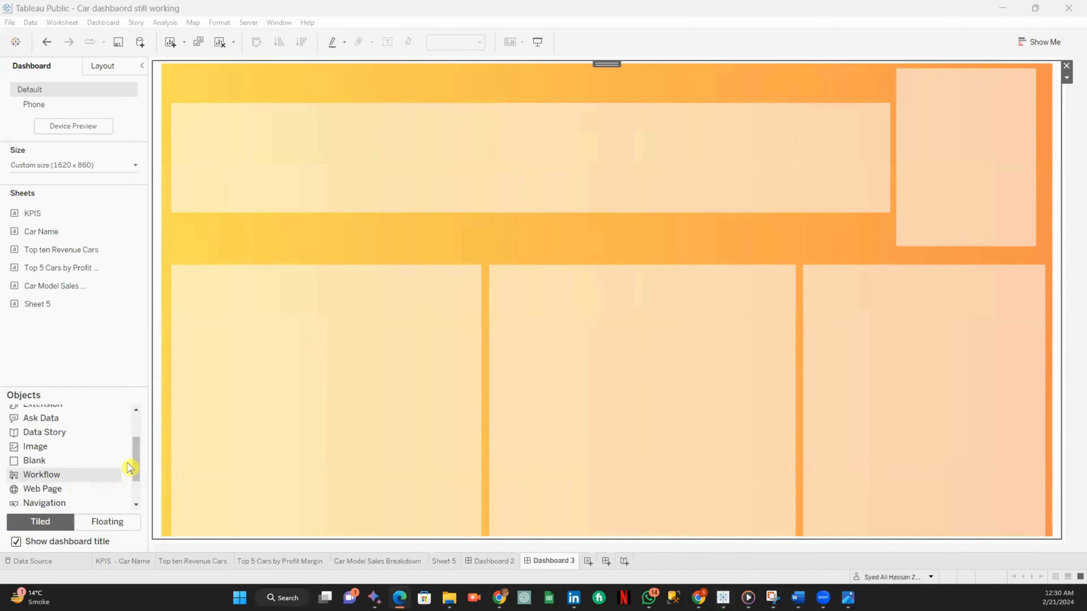
Toggle the dashboard title so that it shows above the background image.
left_click_drag(138, 454, 133, 493)
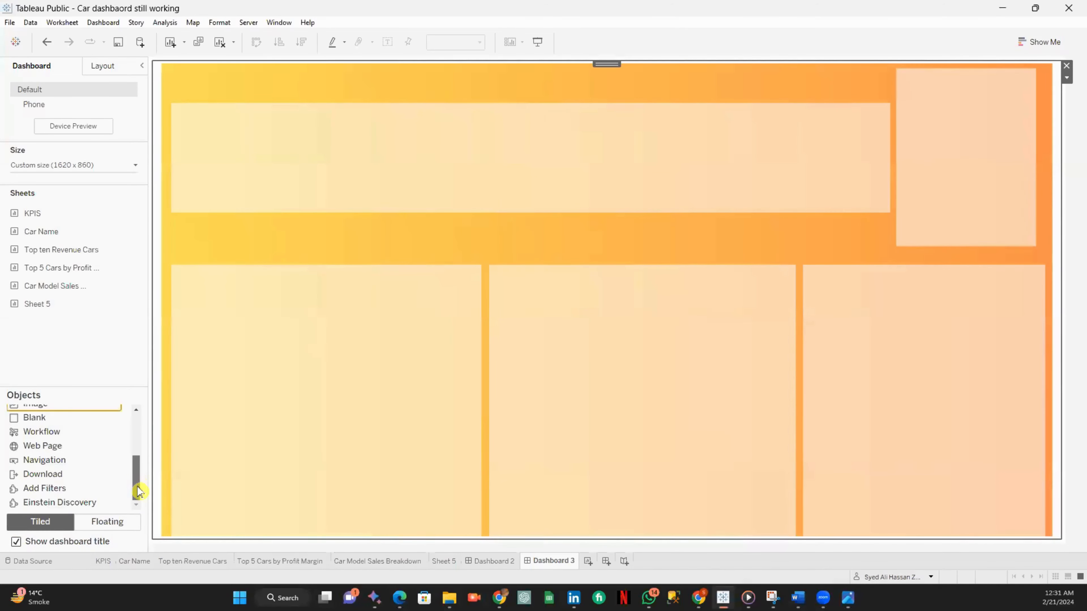
scroll(70, 481, "up", 3)
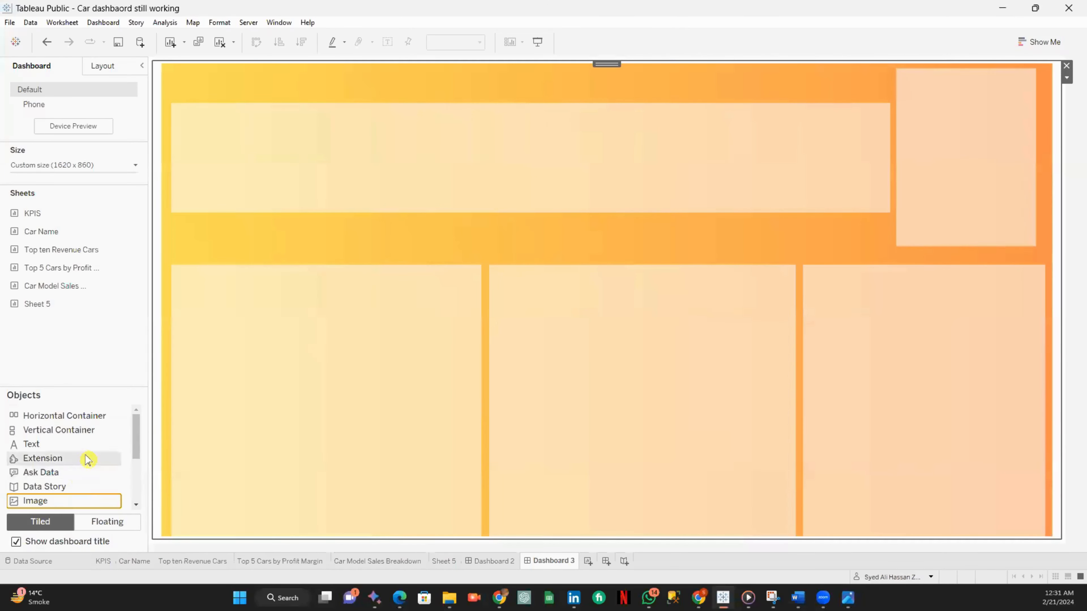
scroll(86, 466, "down", 3)
left_click(17, 543)
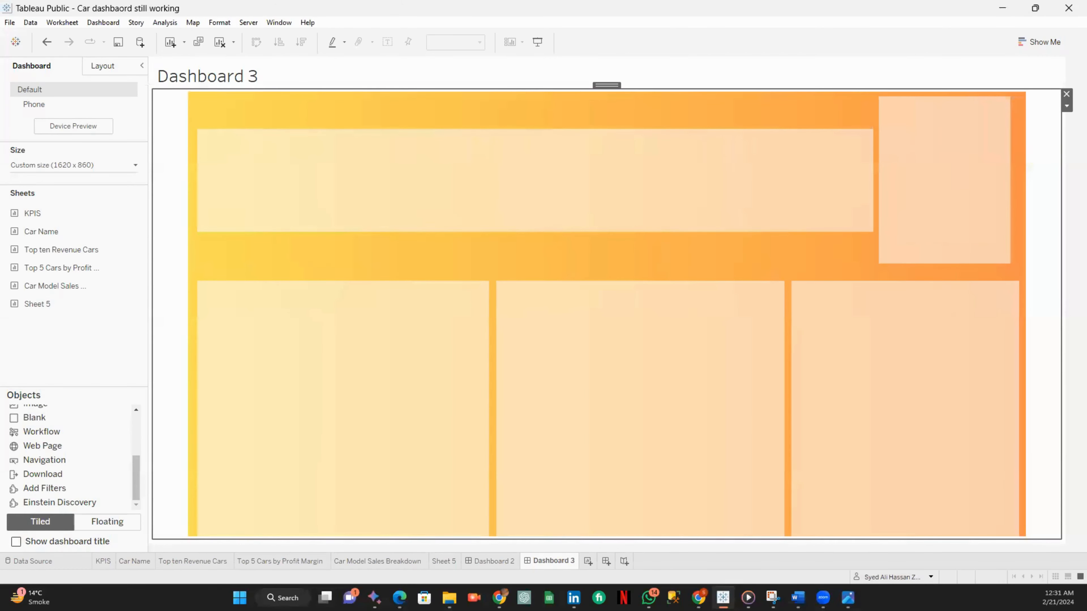
Replace the sheet name in the dashboard title with "Car Sales Analysis Dashboard" and apply it.
key("alt+Tab")
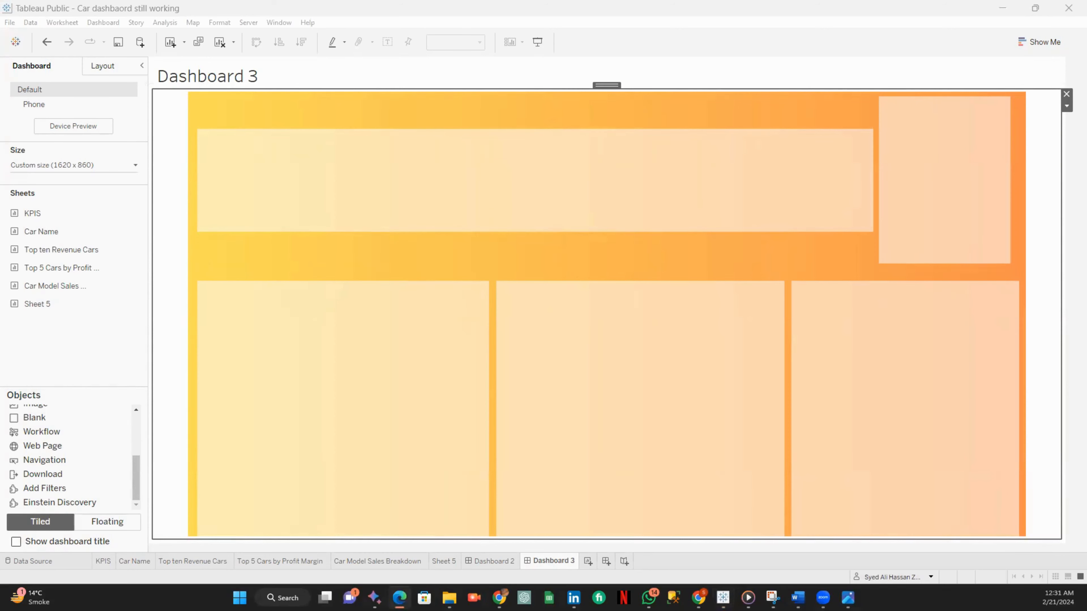
double_click(269, 76)
left_click_drag(555, 242, 471, 246)
type("Car Sales Analysis Dashboard")
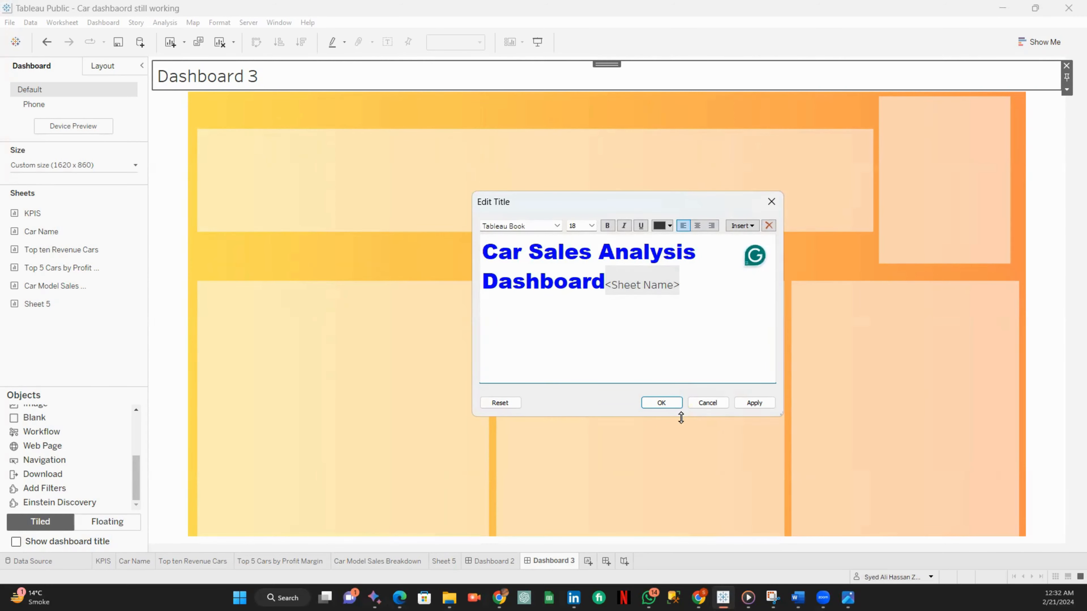
left_click(687, 288)
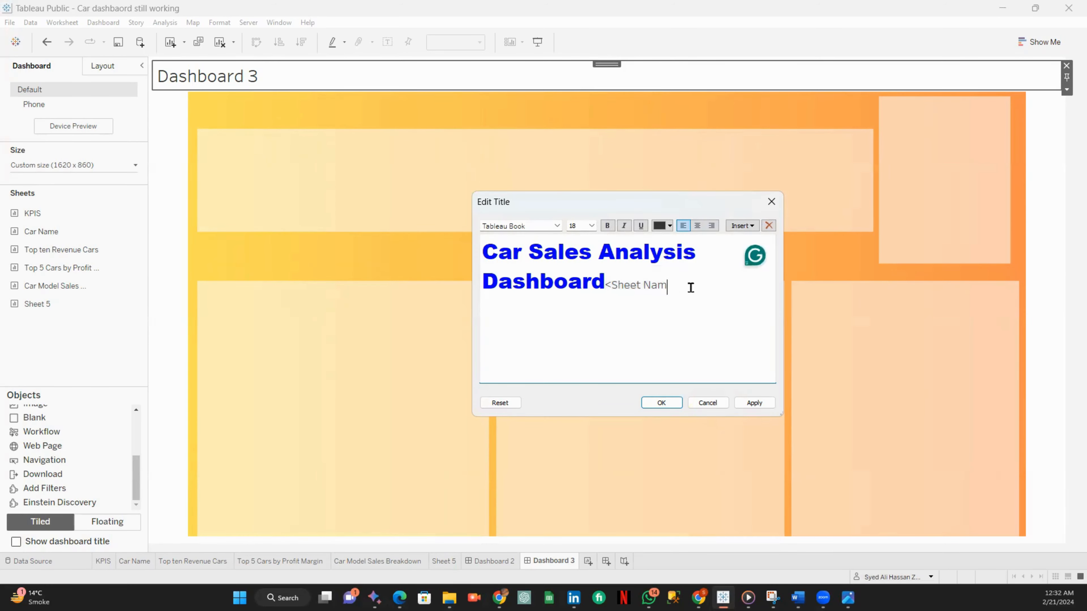
key("BackSpace")
key("BackSpace")
key("BackSpace")
key("BackSpace")
key("BackSpace")
key("BackSpace")
key("BackSpace")
key("BackSpace")
key("BackSpace")
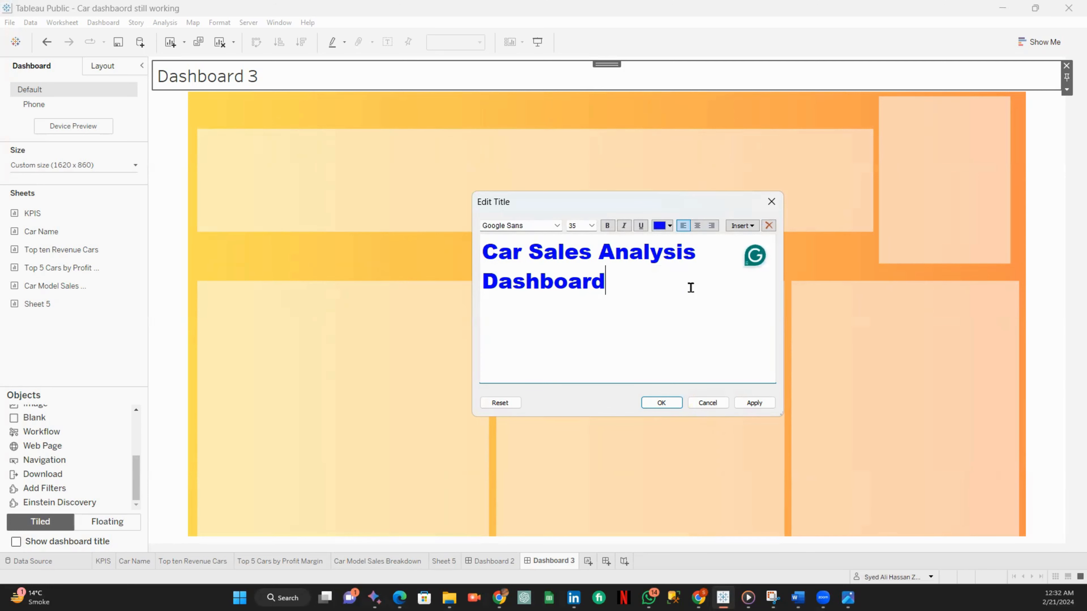
left_click(661, 402)
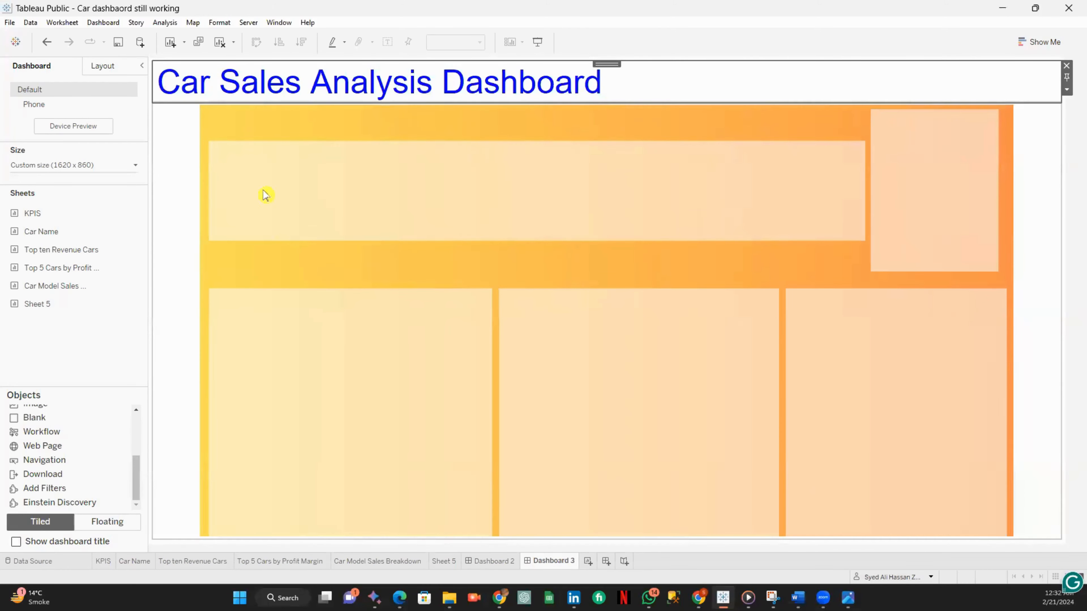
Open the dashboard title's formatting and sample an on-screen color from the background image for the default dashboard shading.
right_click(699, 92)
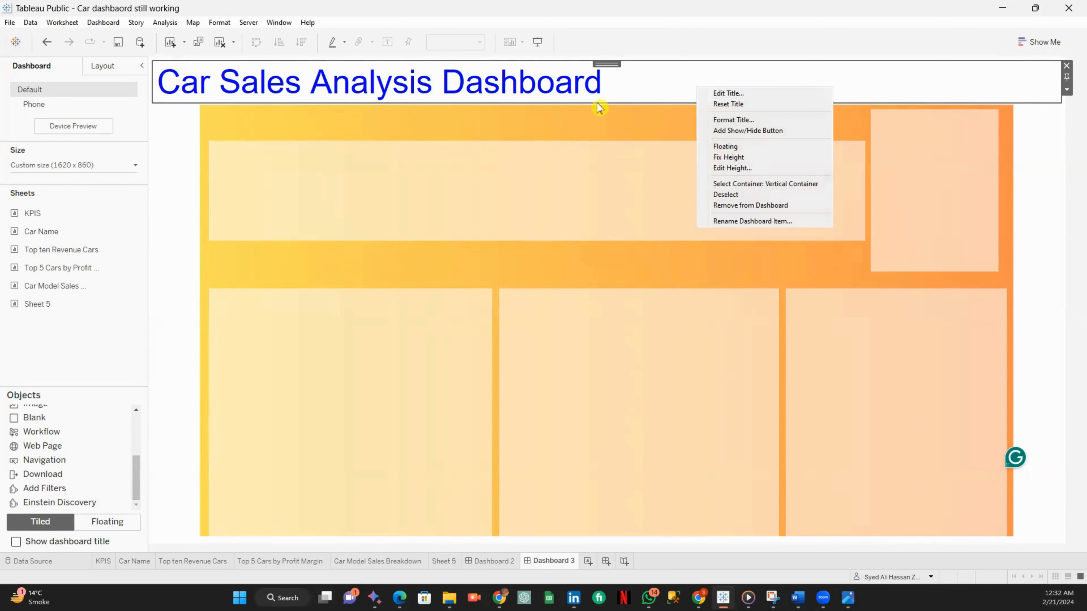
left_click(660, 70)
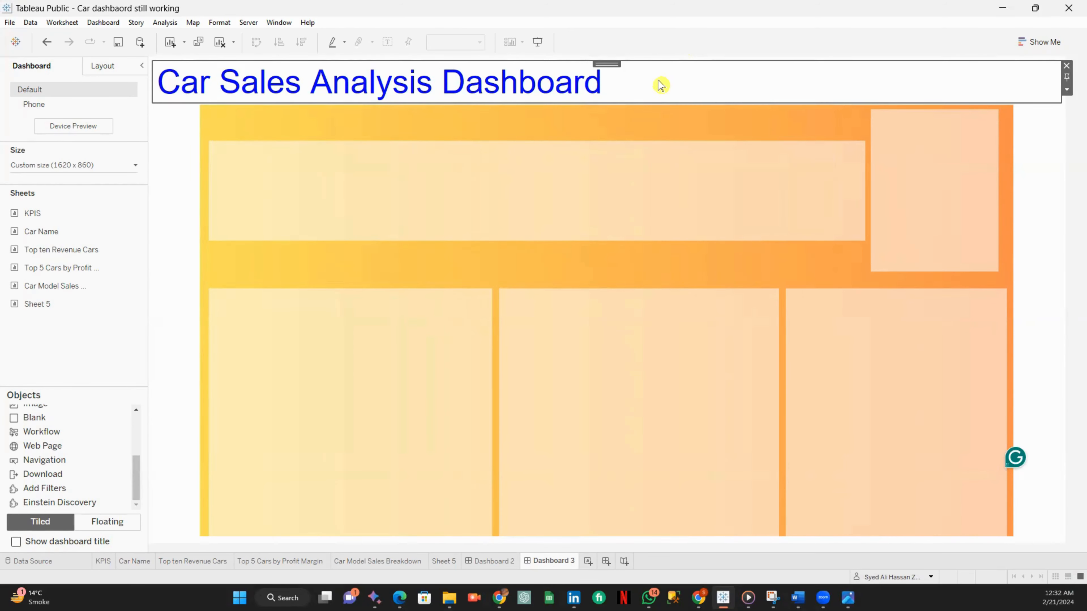
right_click(657, 80)
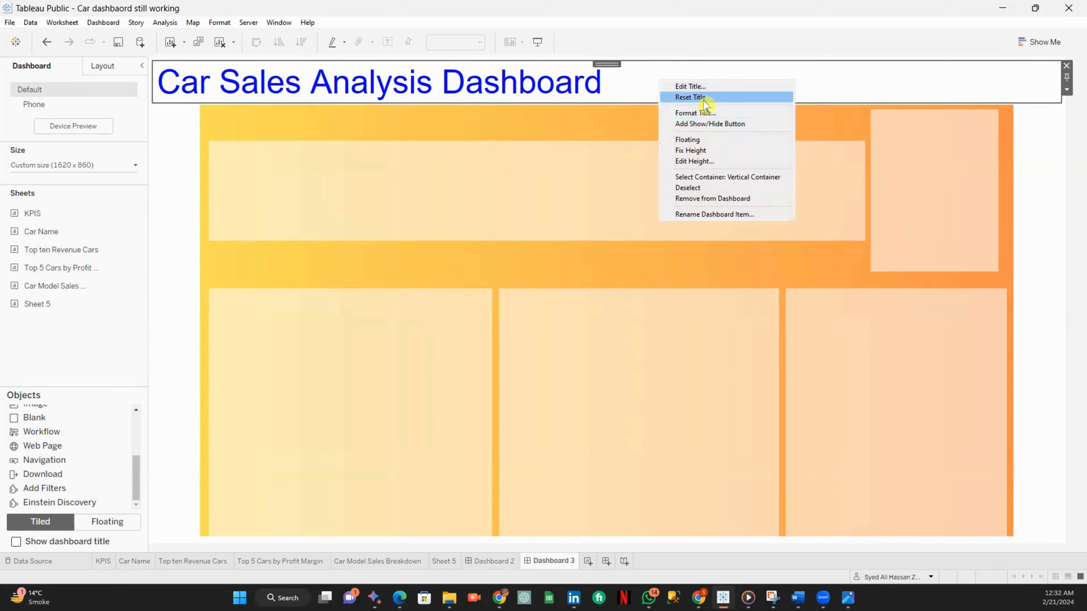
left_click(704, 113)
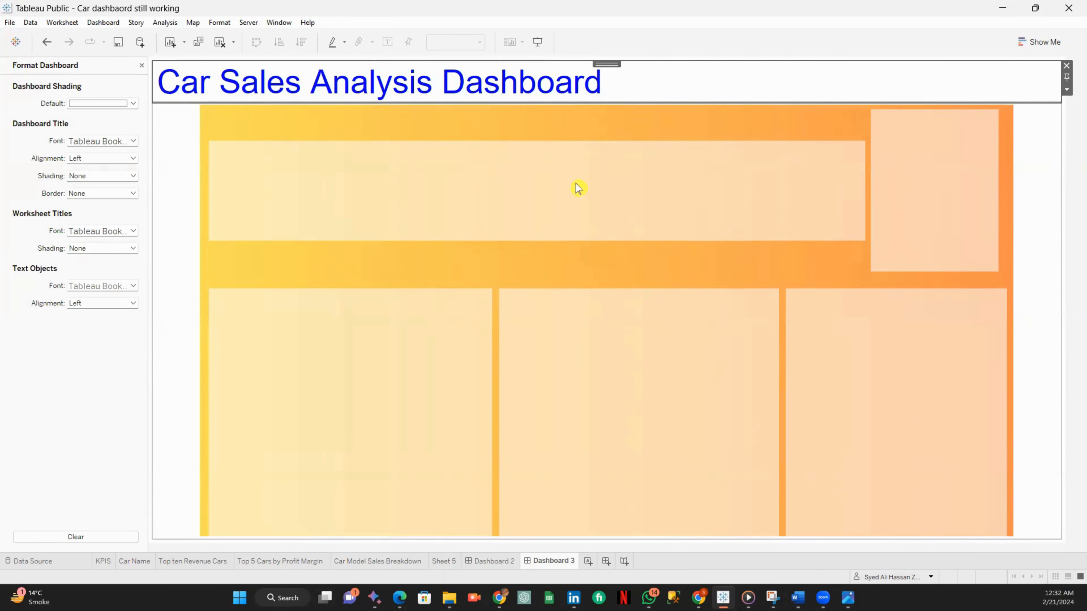
left_click(133, 104)
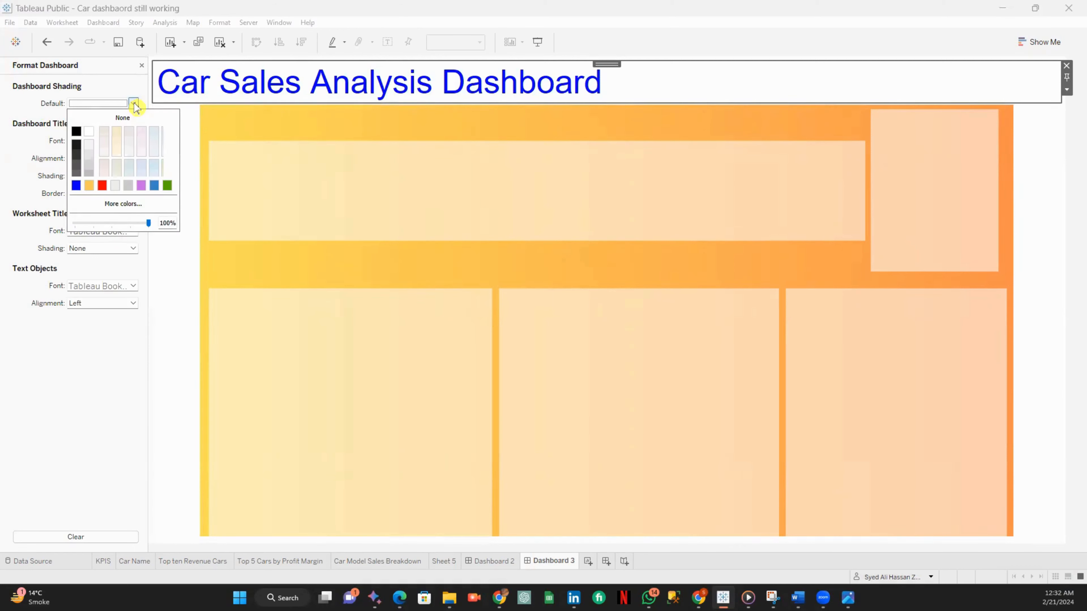
left_click(115, 205)
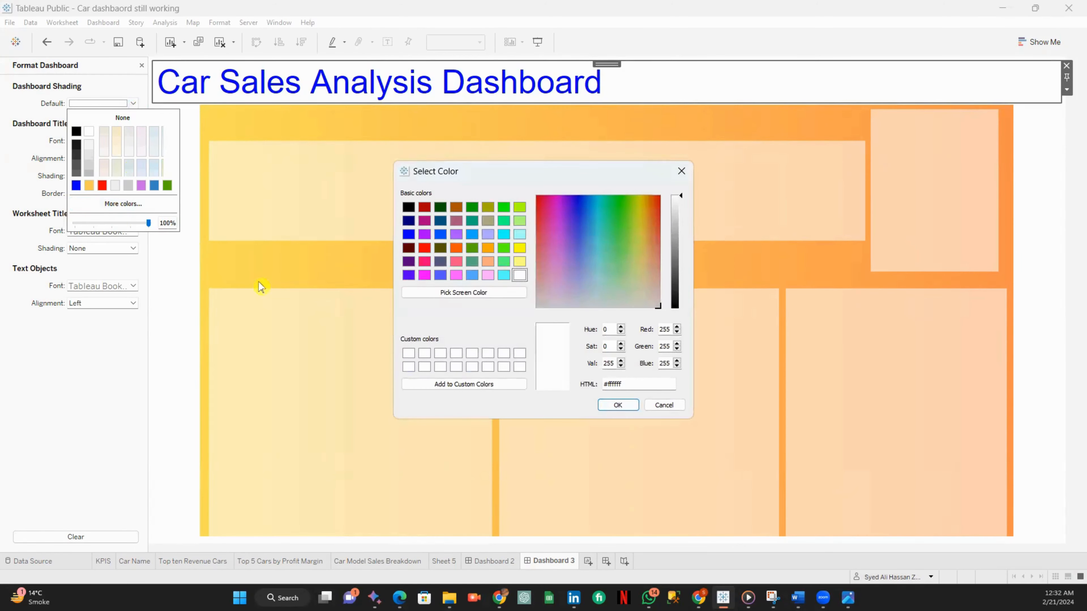
left_click(427, 297)
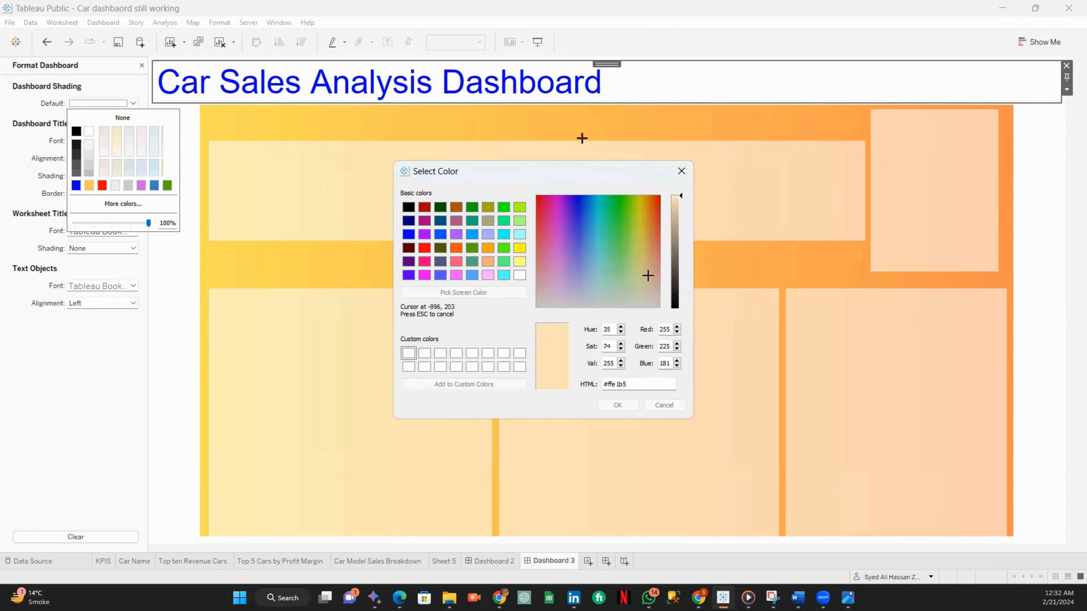